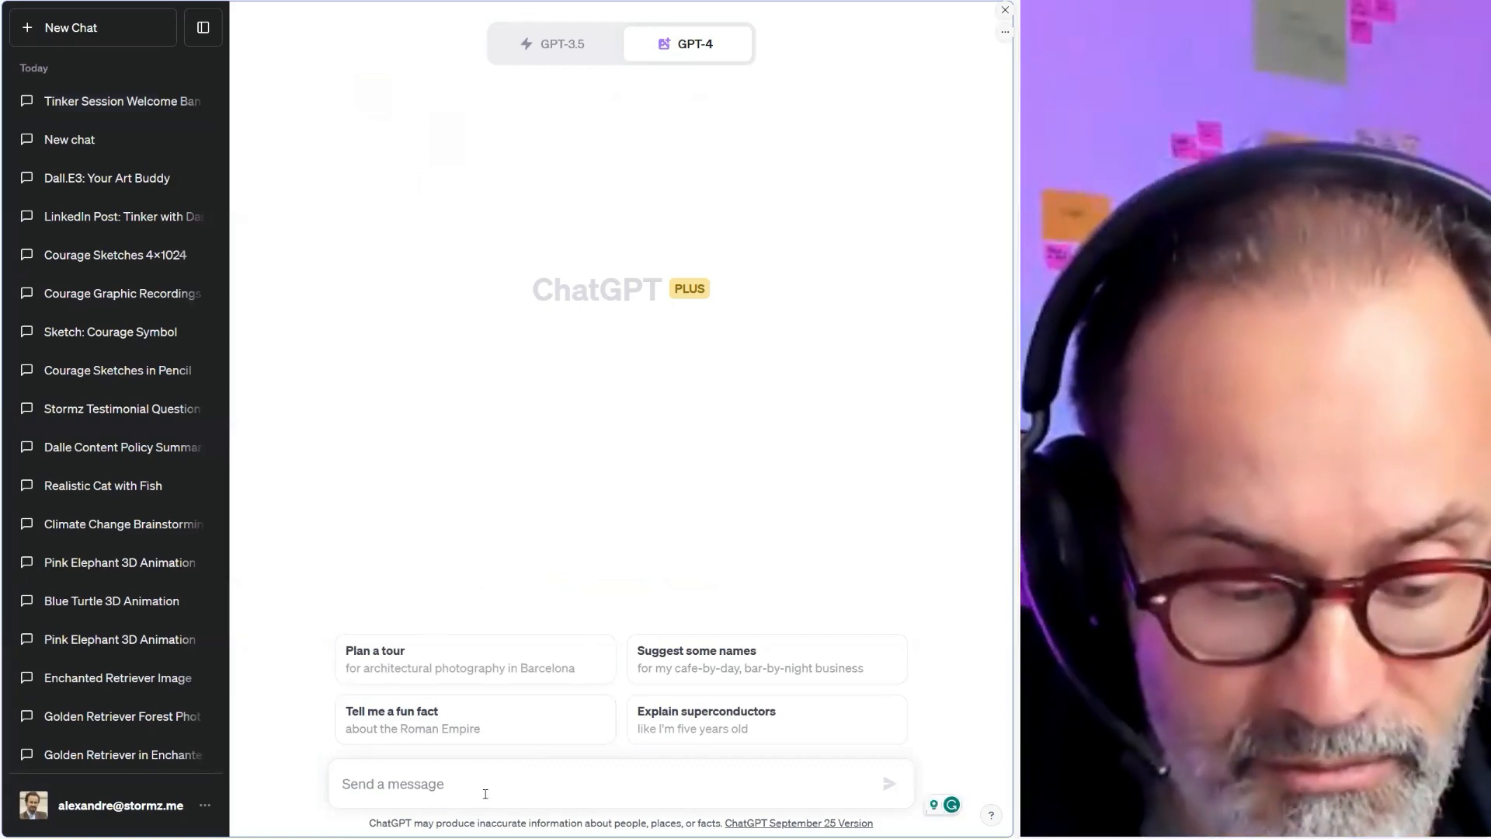
Ask DALL·E 3 to generate images of "A woman in a meeting room".
type("A woman in ")
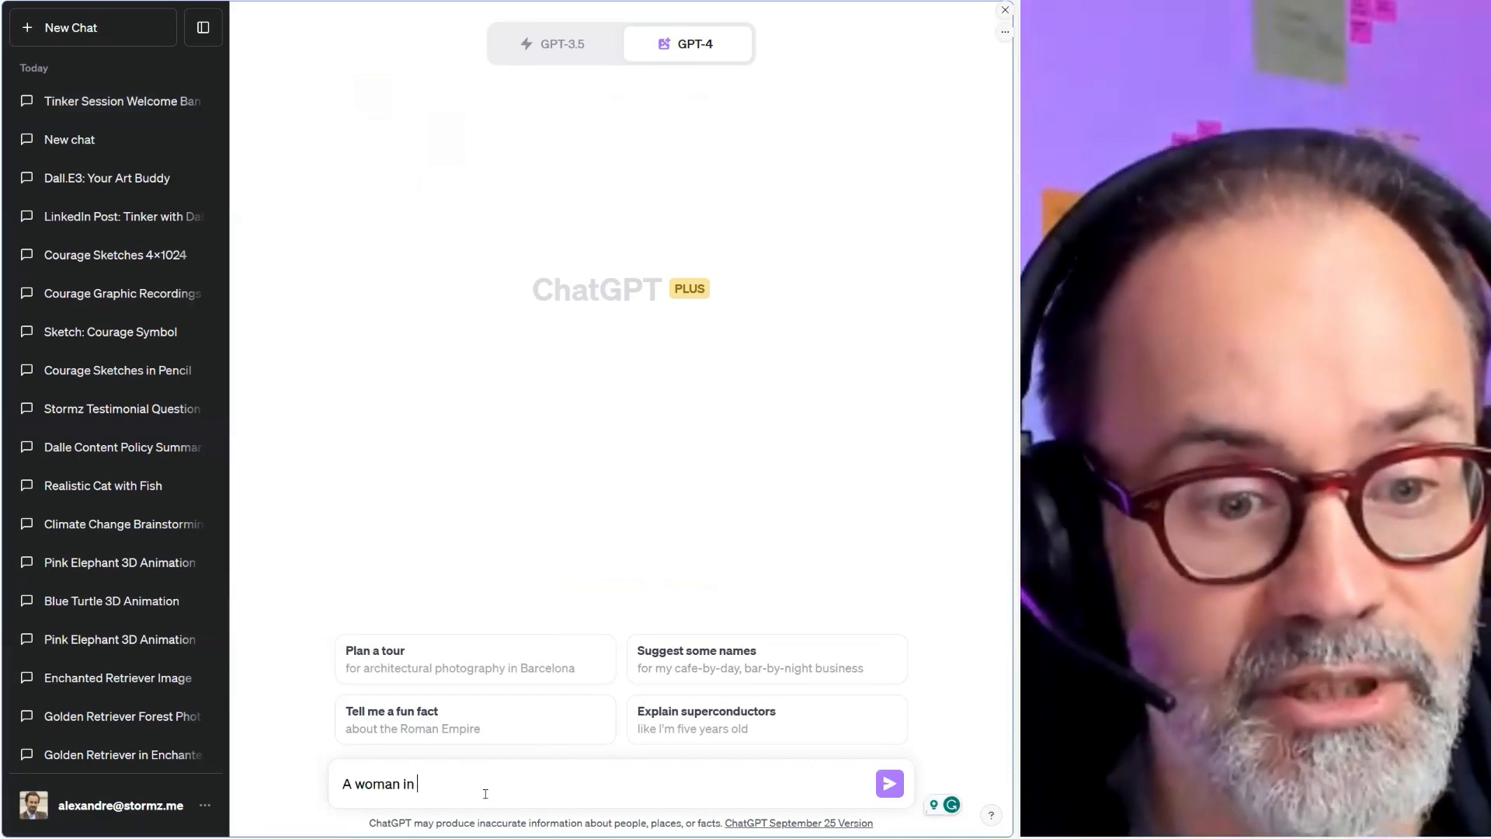
type("a meeting ")
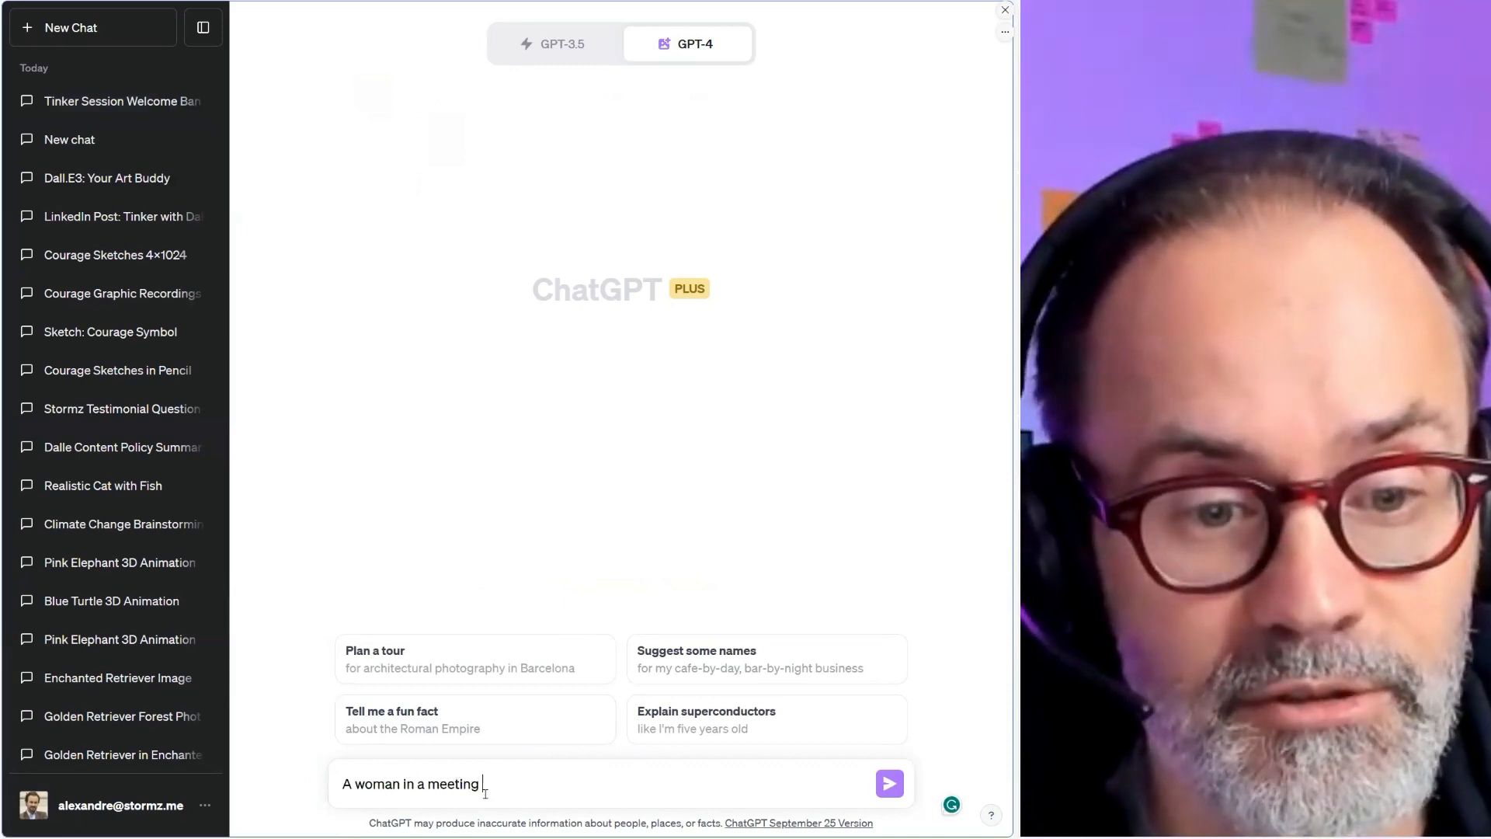
type("room")
mouse_move(697, 44)
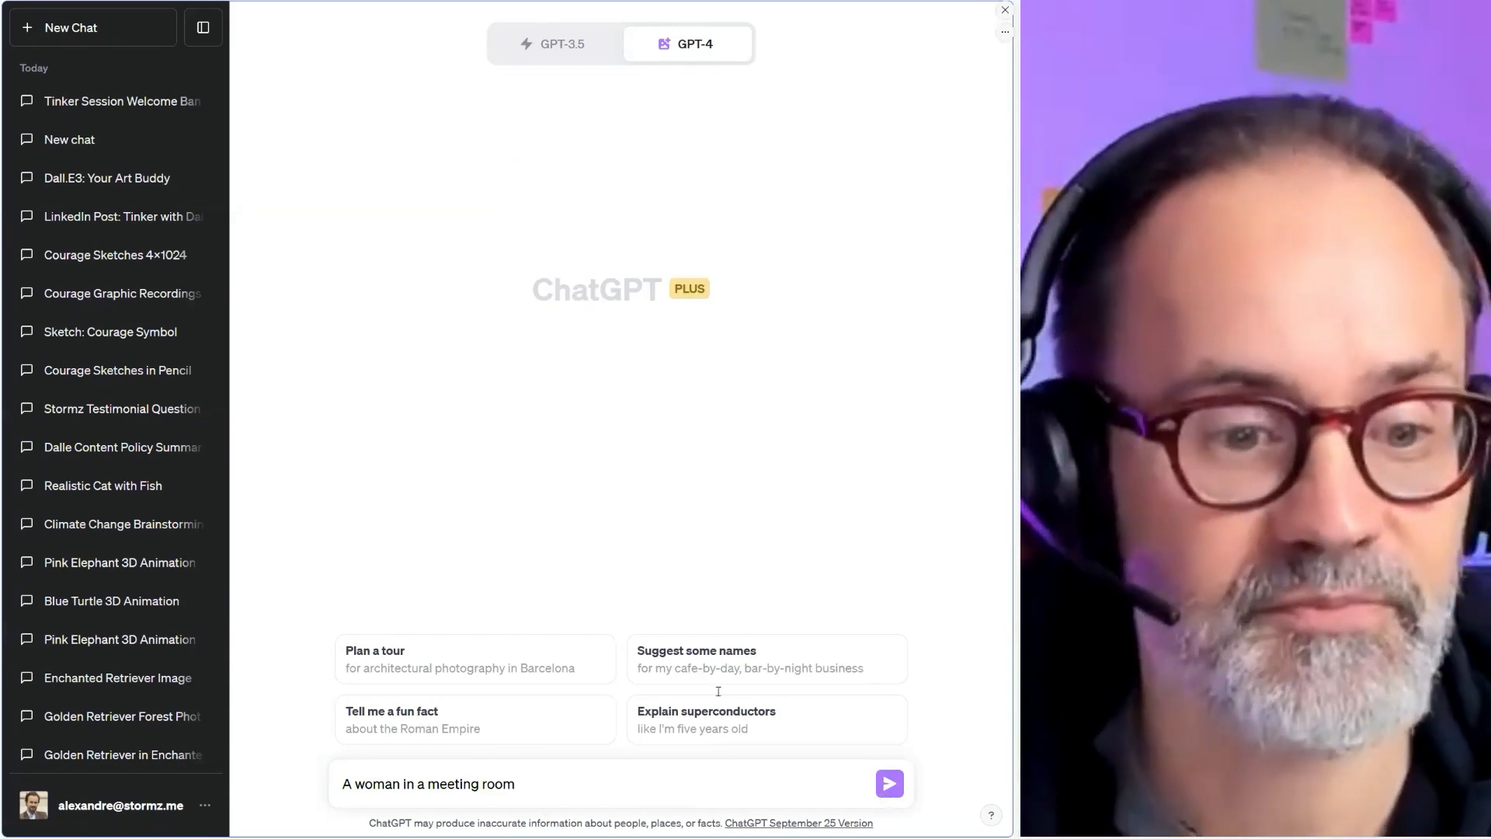
key("Return")
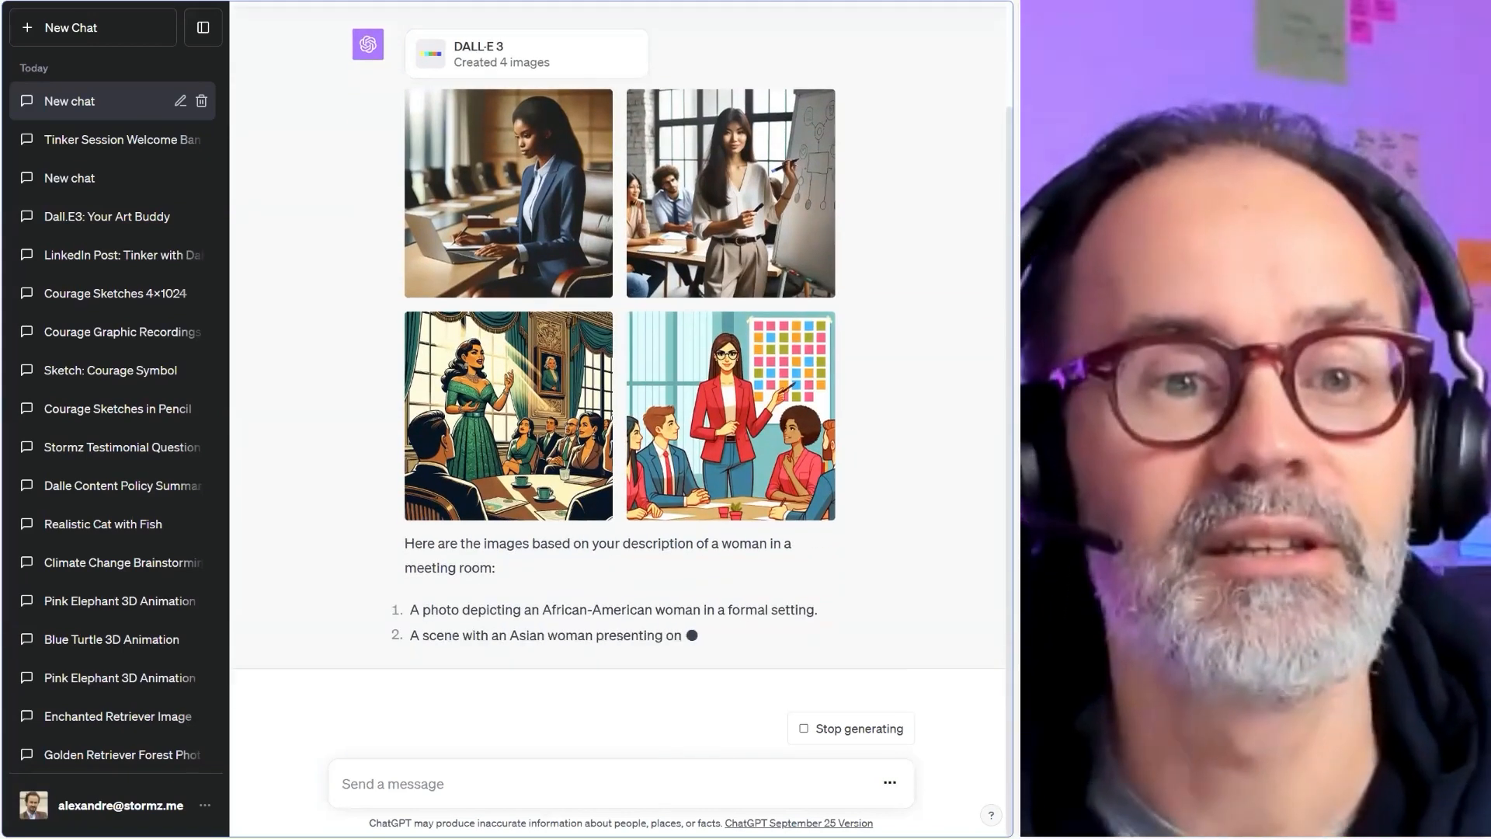
Enlarge the first three generated images one after another, highlighting the first one's prompt text, and close the viewer.
scroll(366, 411, "up", 3)
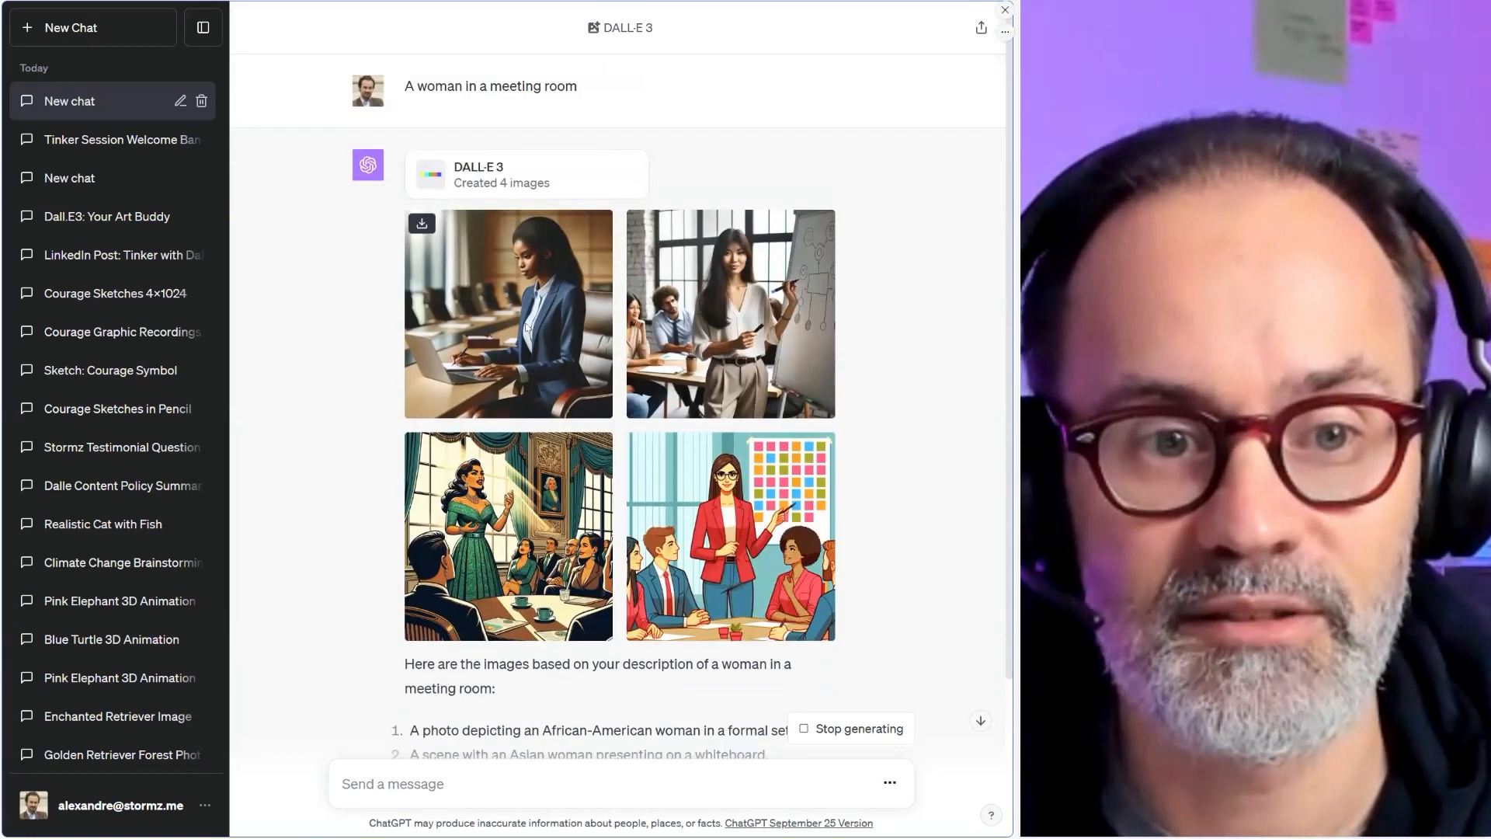
left_click(526, 328)
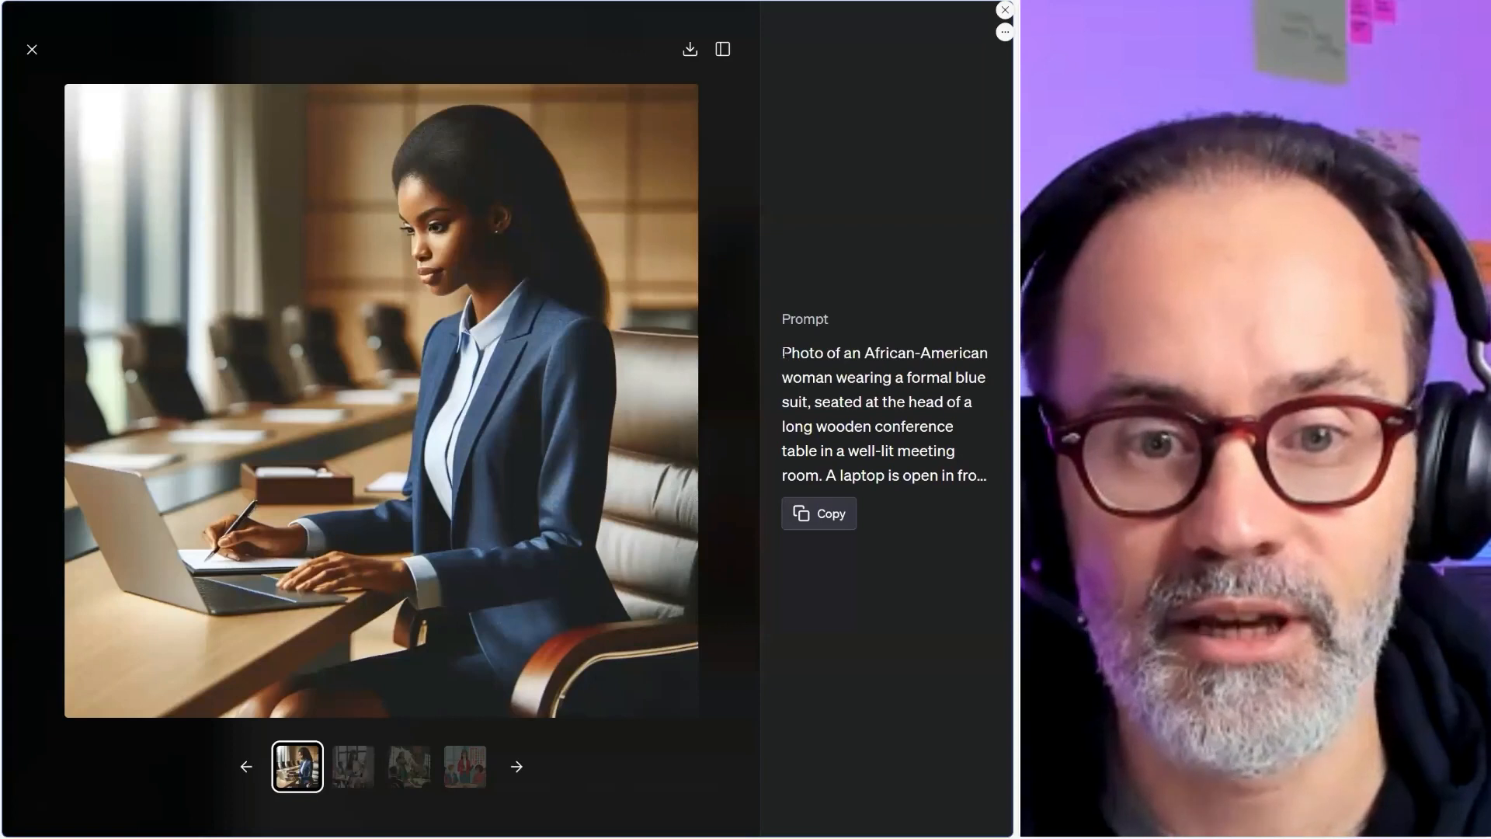
left_click_drag(783, 352, 977, 521)
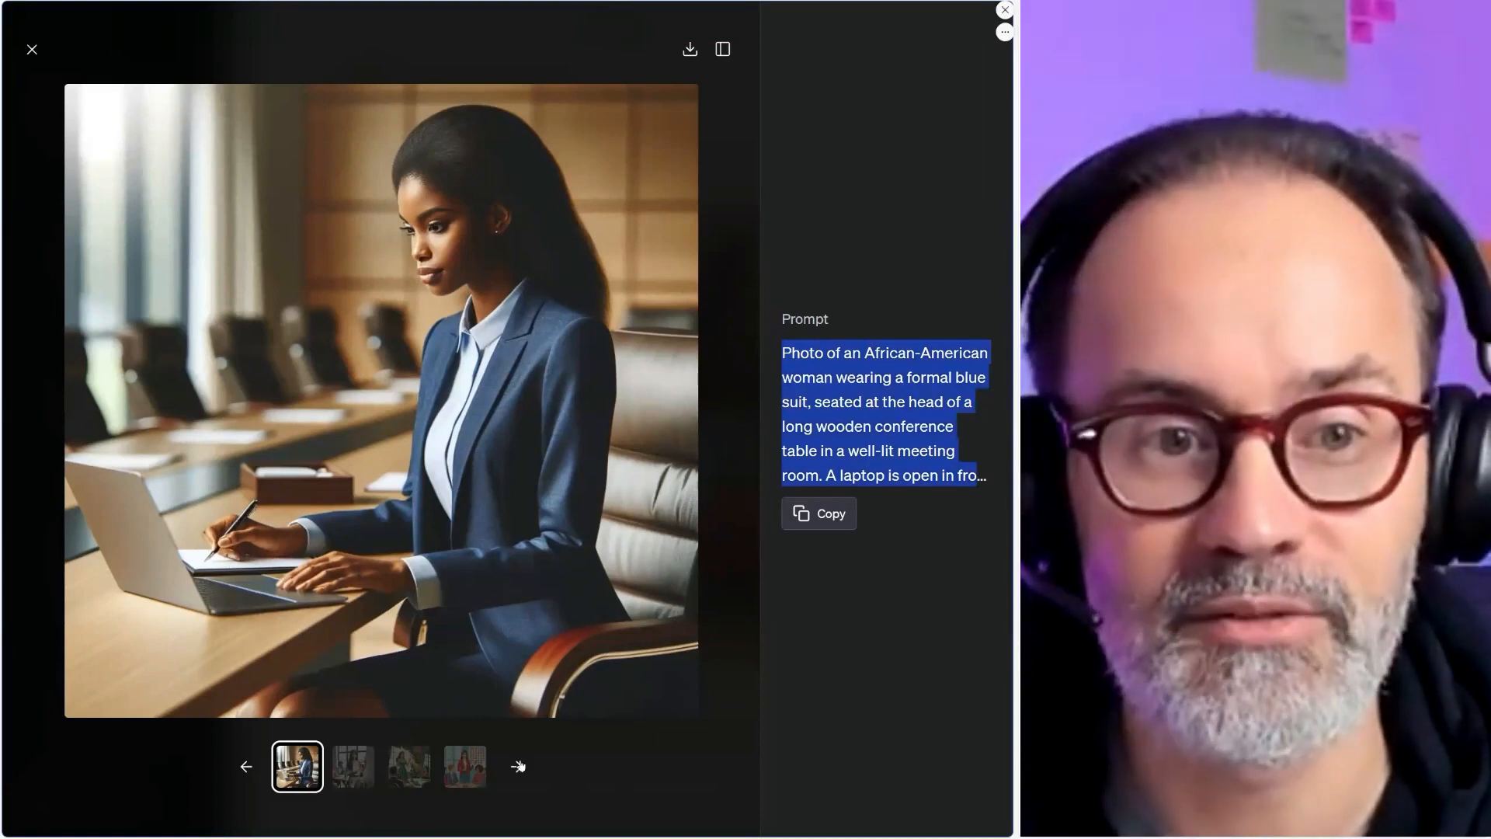
left_click(519, 766)
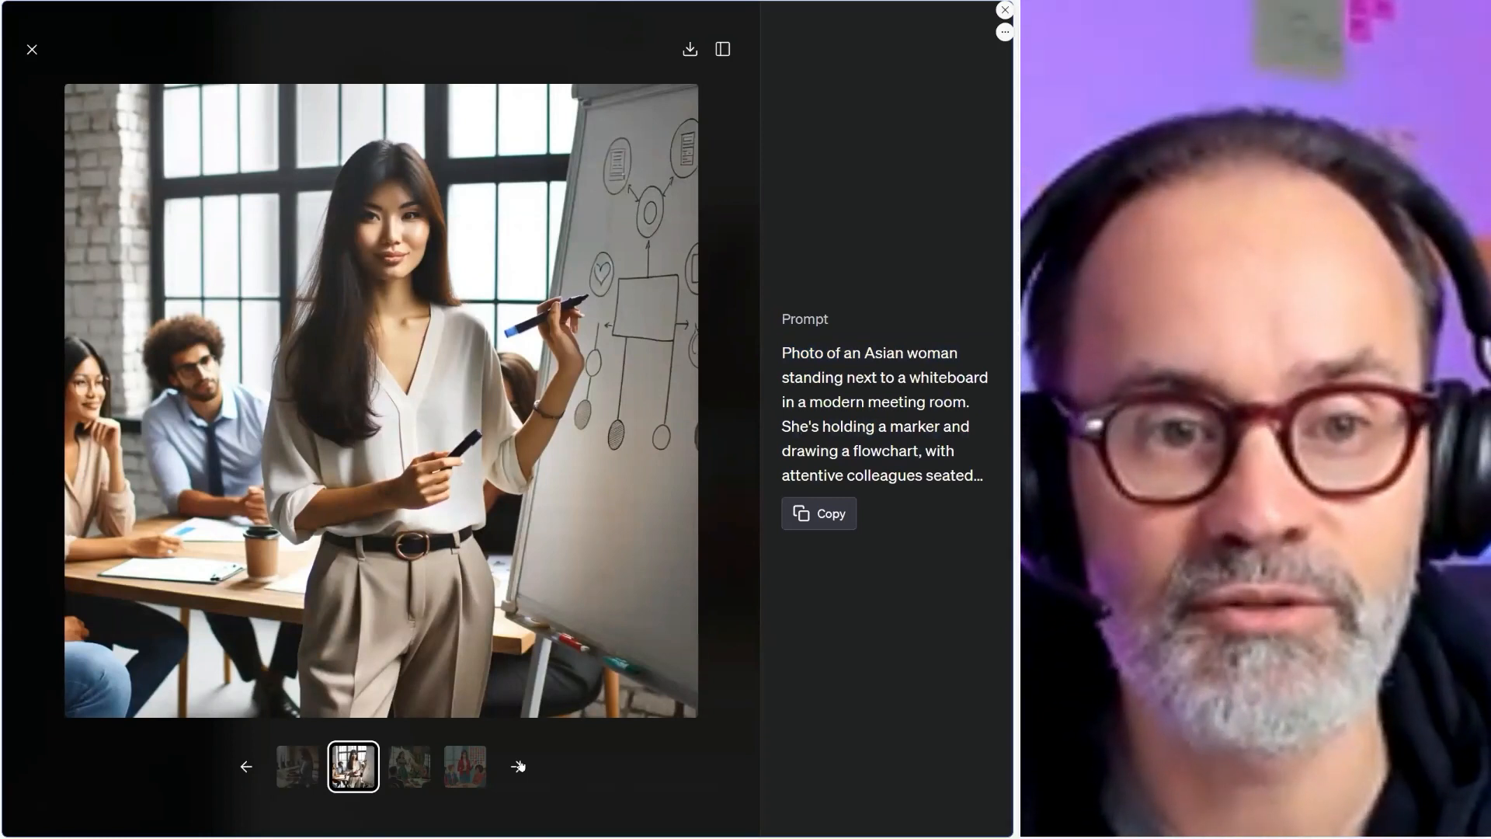
left_click(517, 767)
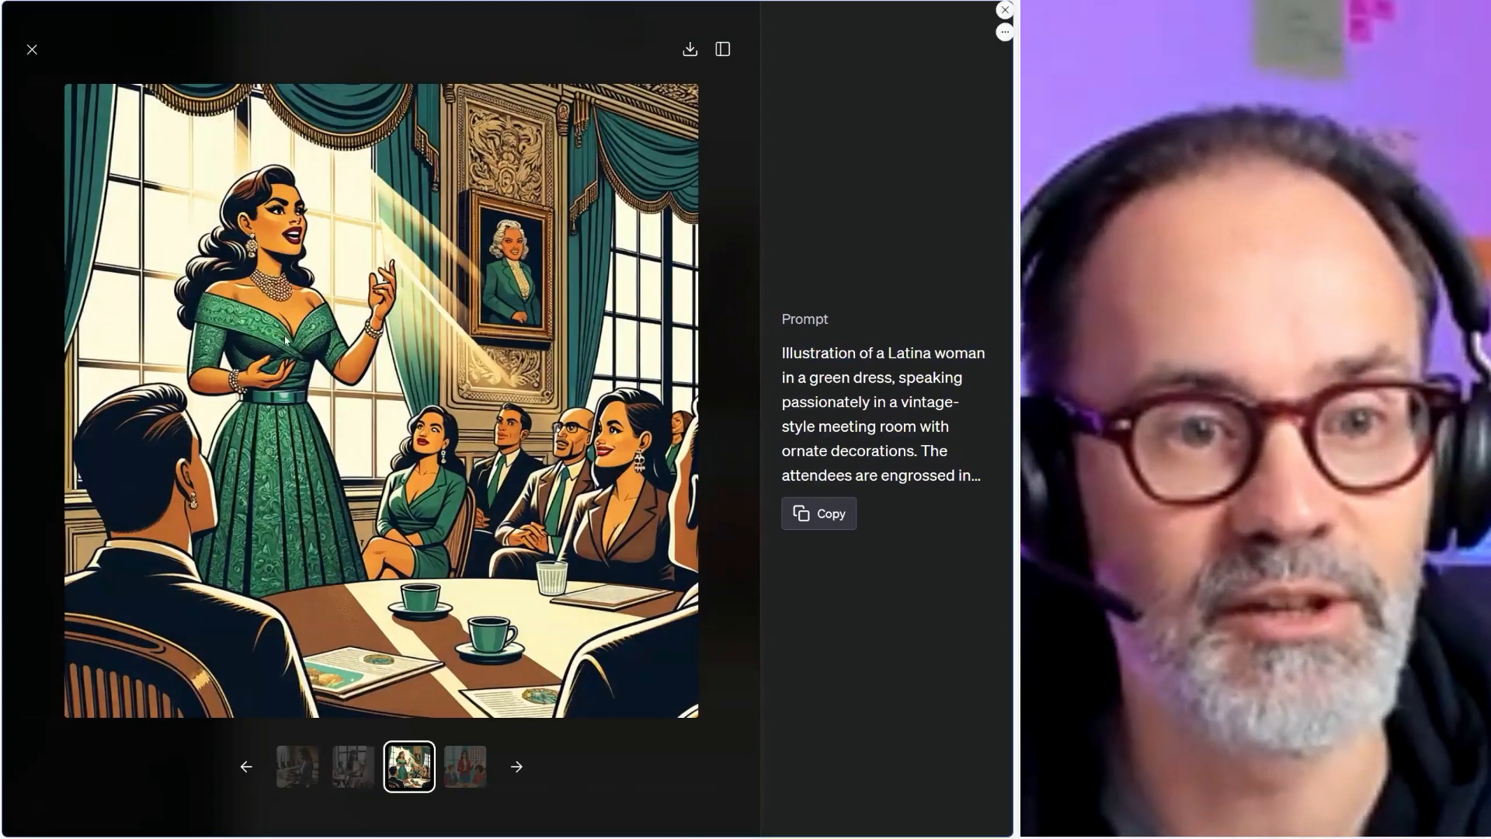
key("Escape")
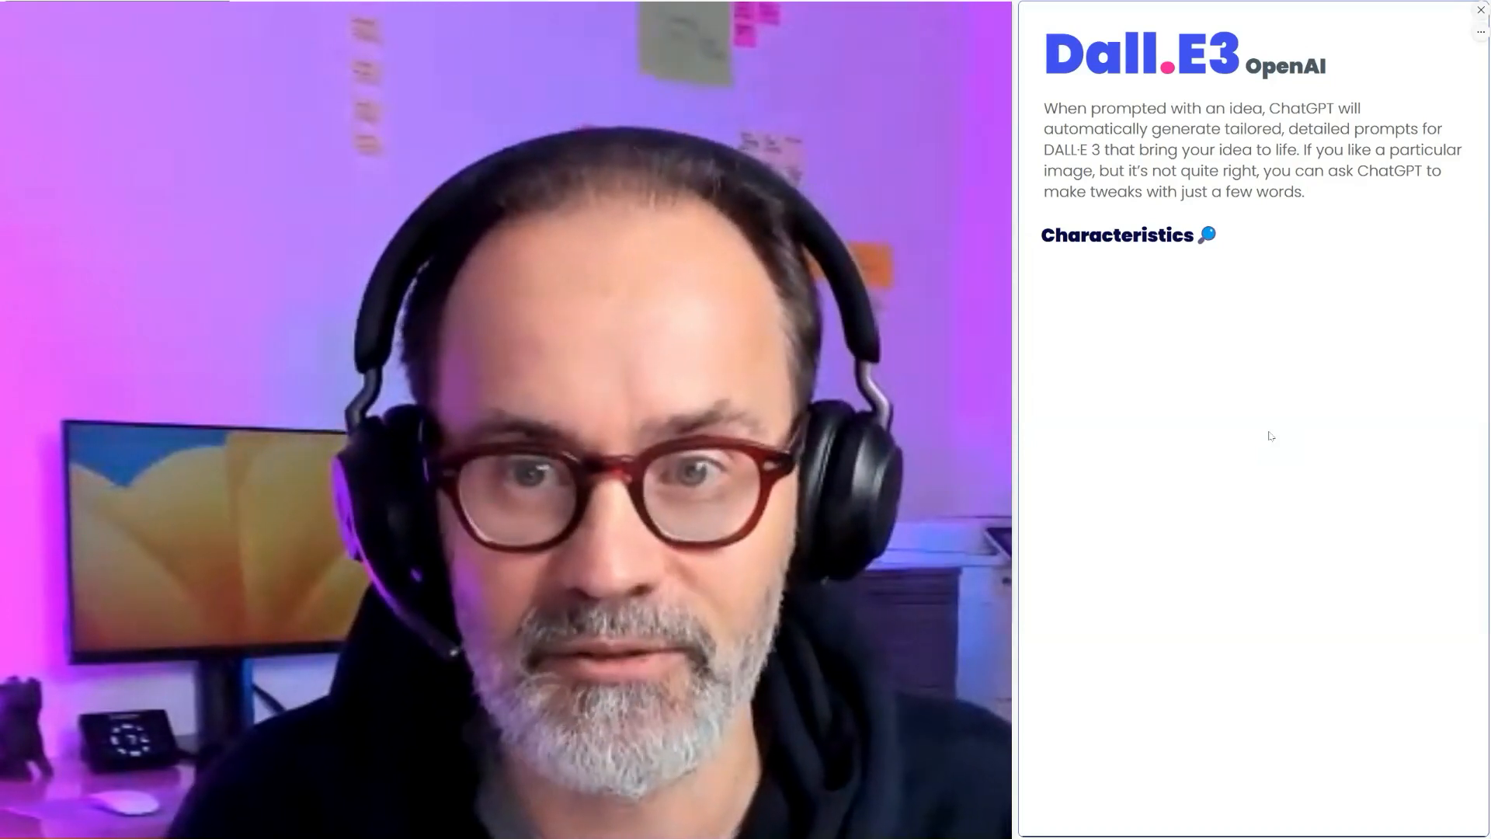
Advance the Dall.E3 slide and take an enlarged look at the third image, the vintage-style illustration.
key("Right")
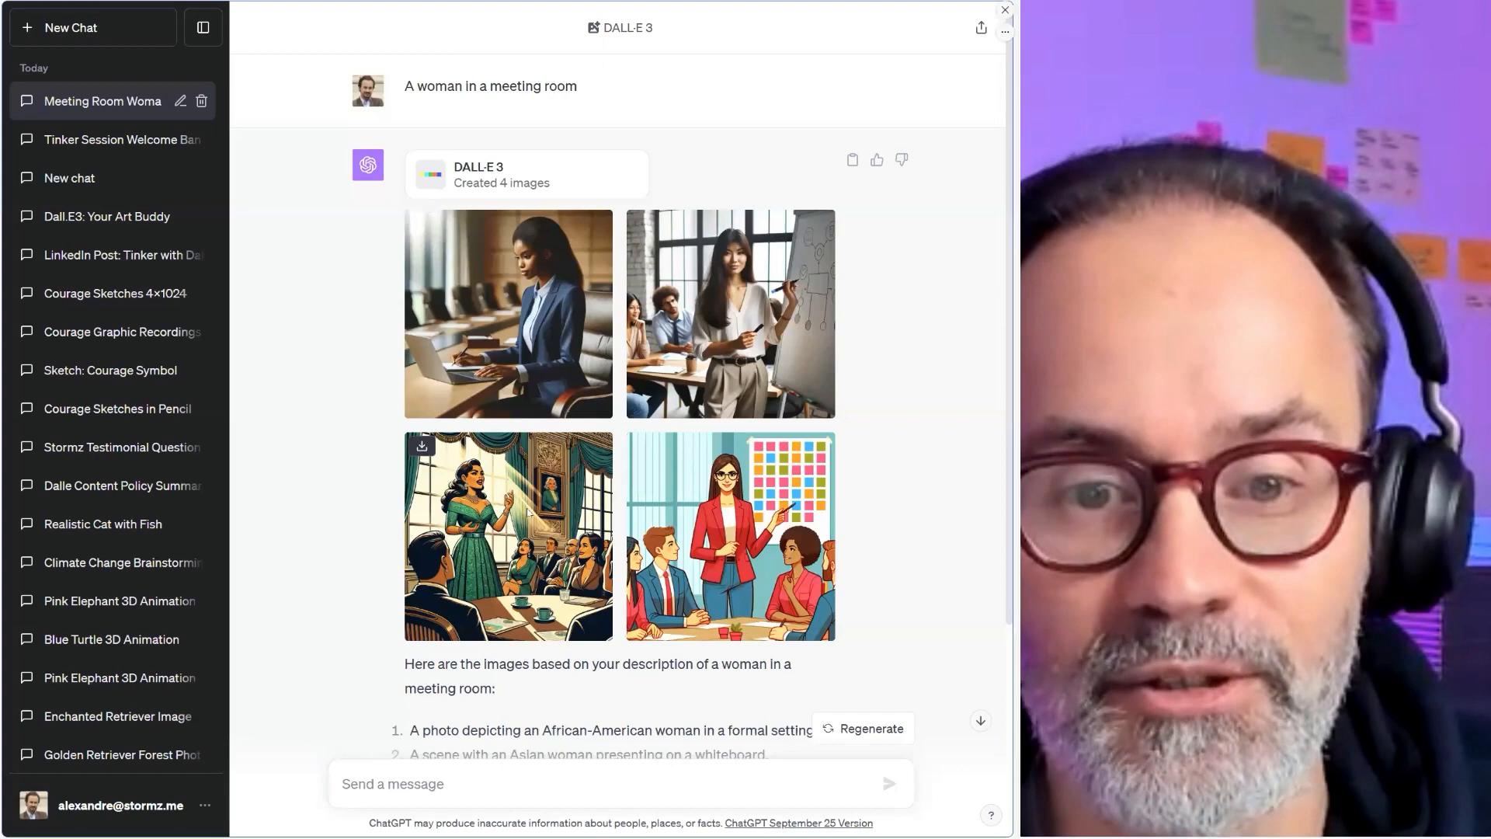
left_click(528, 513)
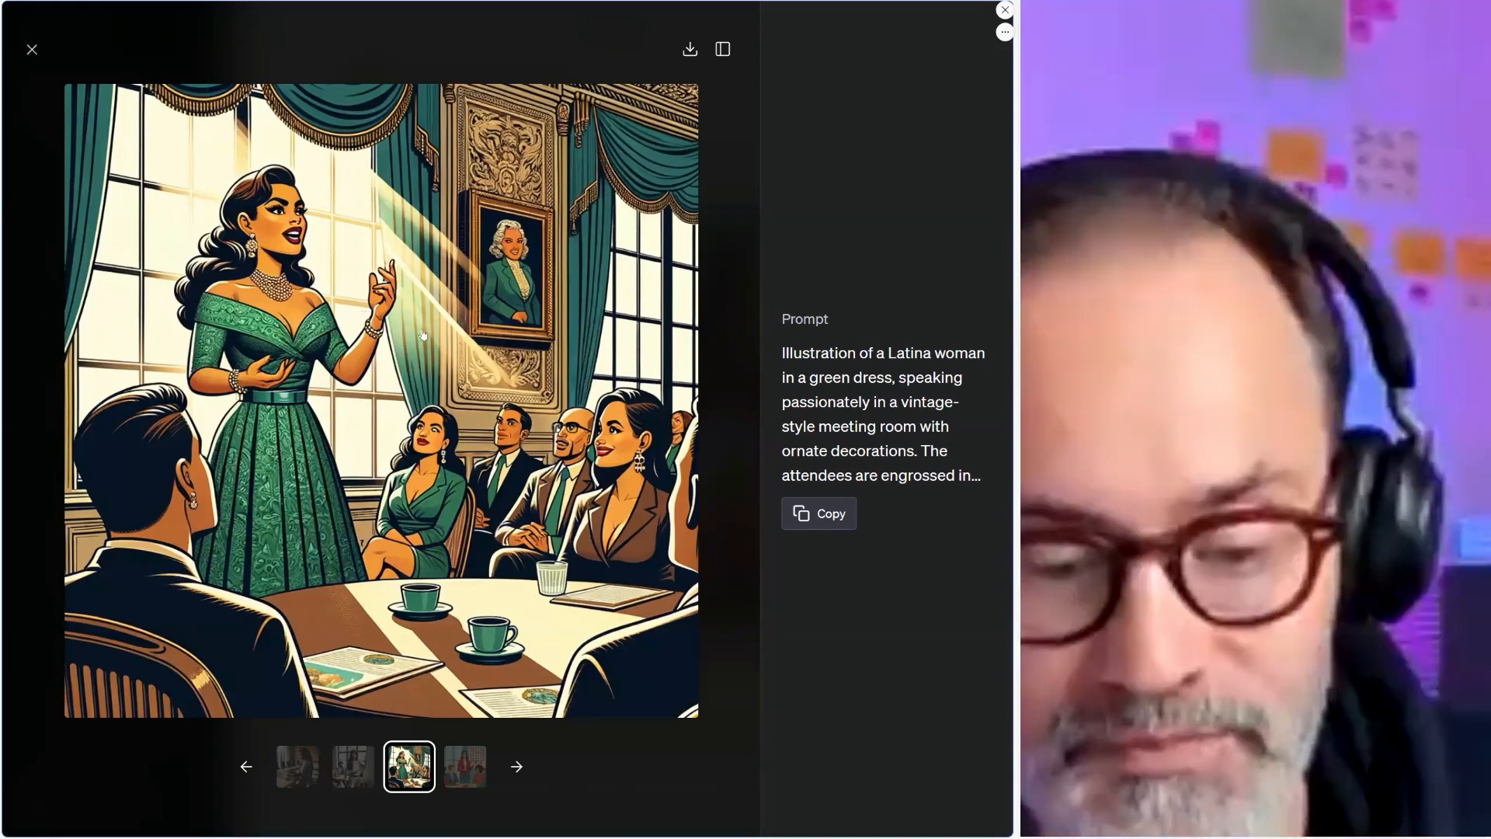
key("Escape")
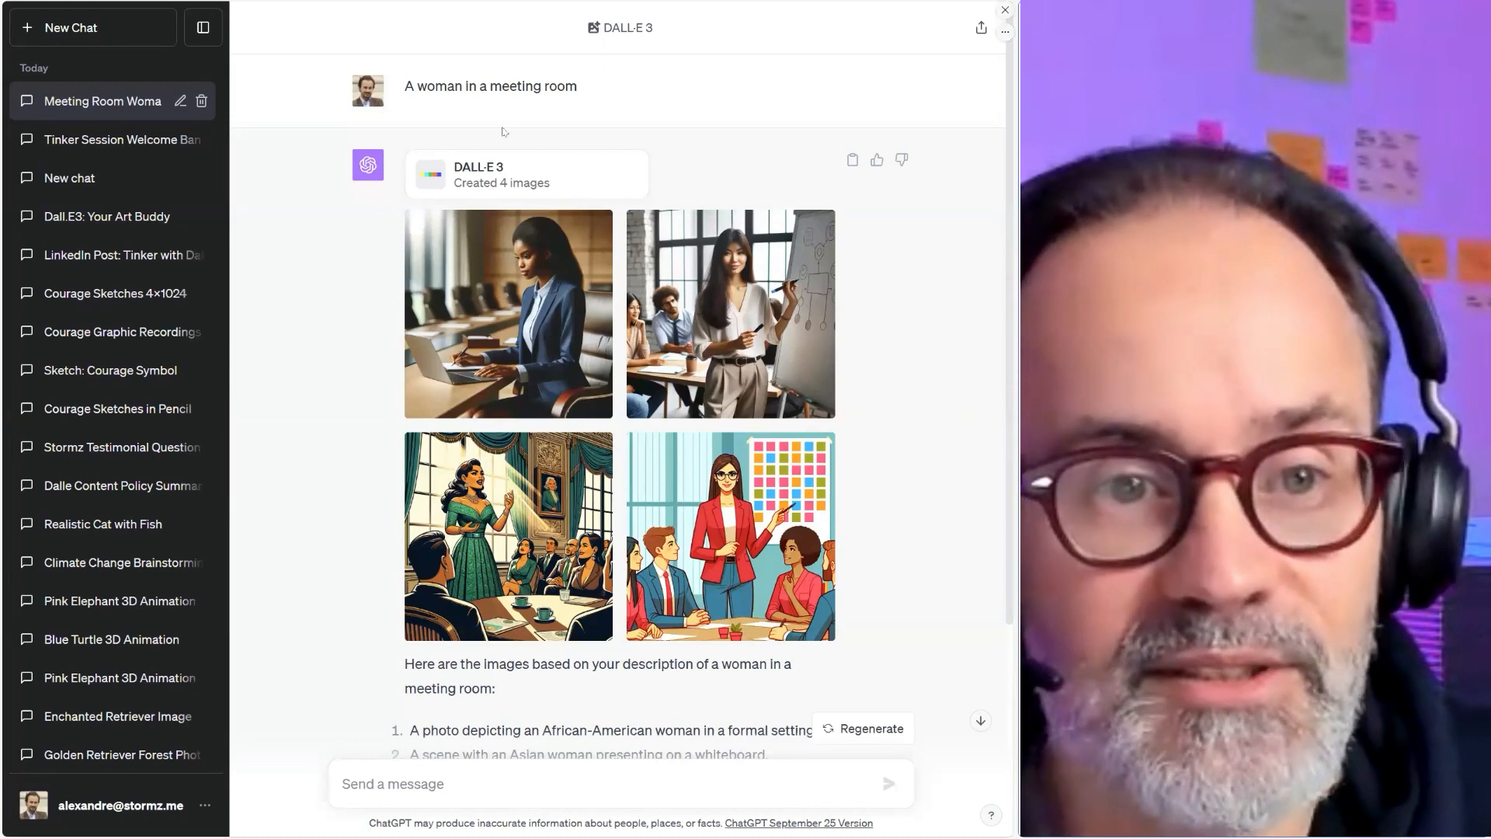
Send the follow-up request "I like image number one, I'd like it with the woman having more fun".
mouse_move(483, 380)
scroll(490, 429, "down", 4)
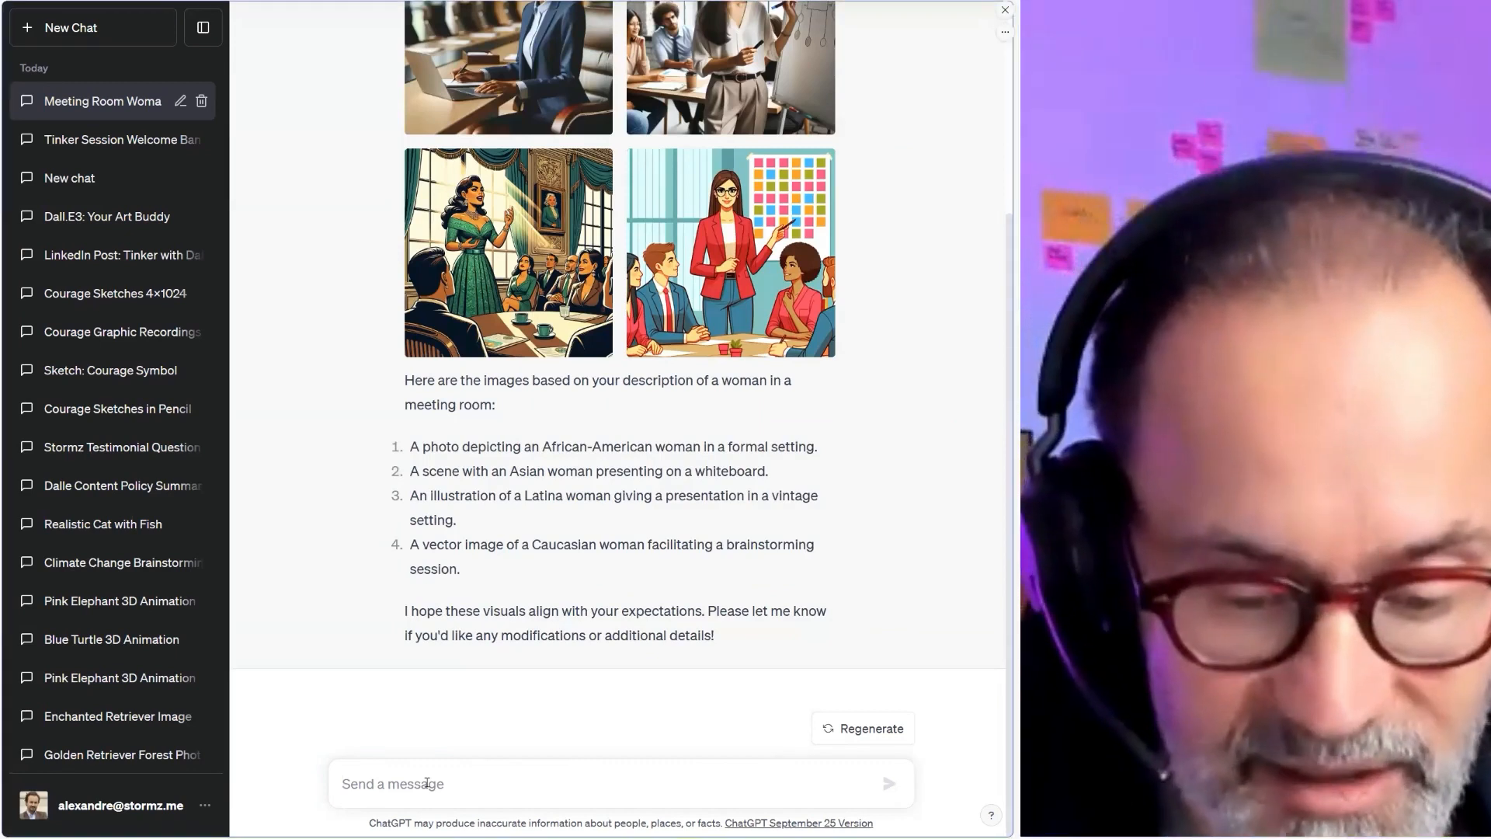
left_click(426, 783)
type("I like image number one, I")
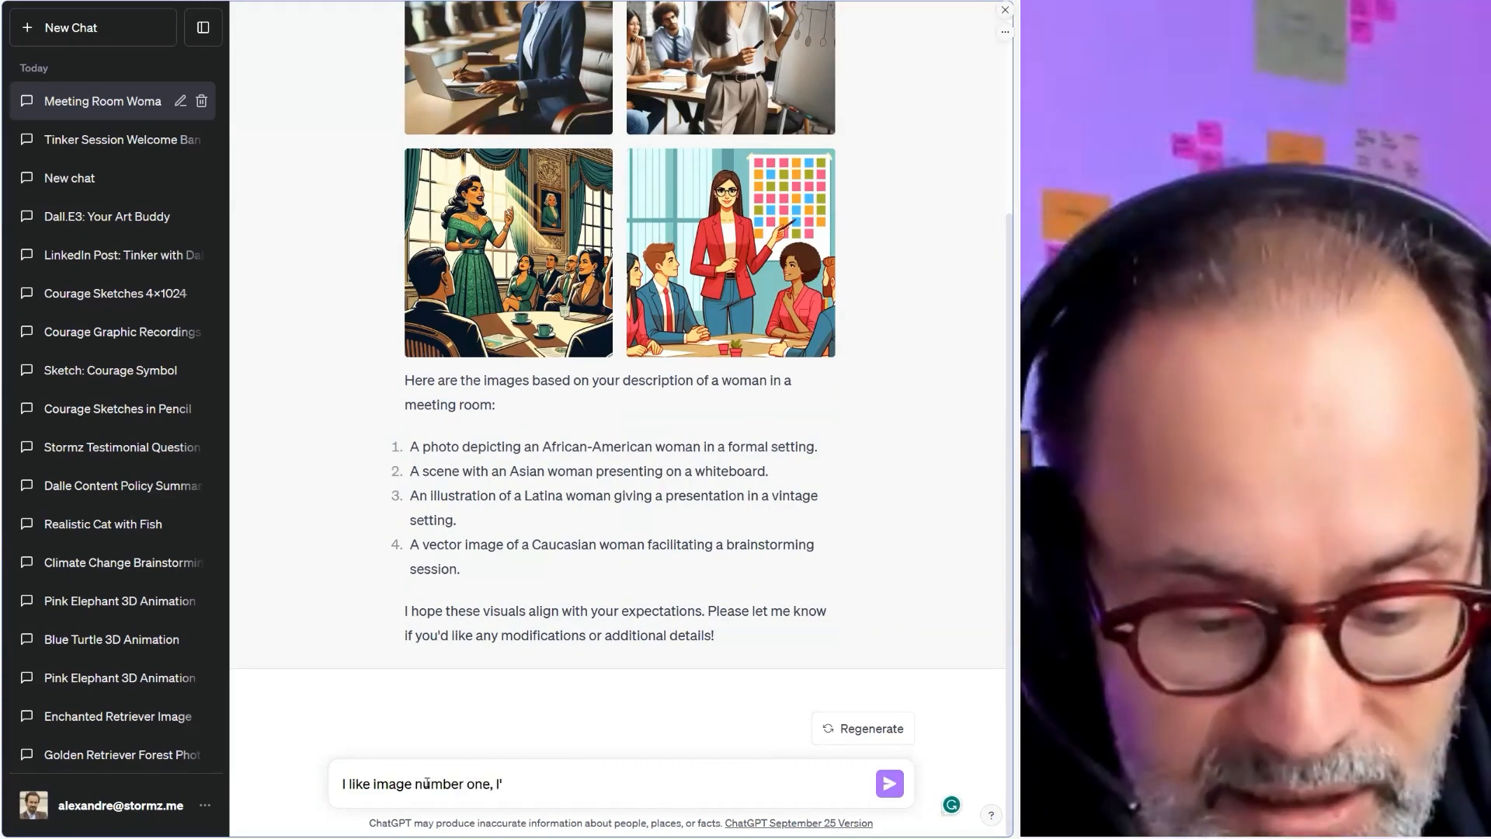
type("t wit")
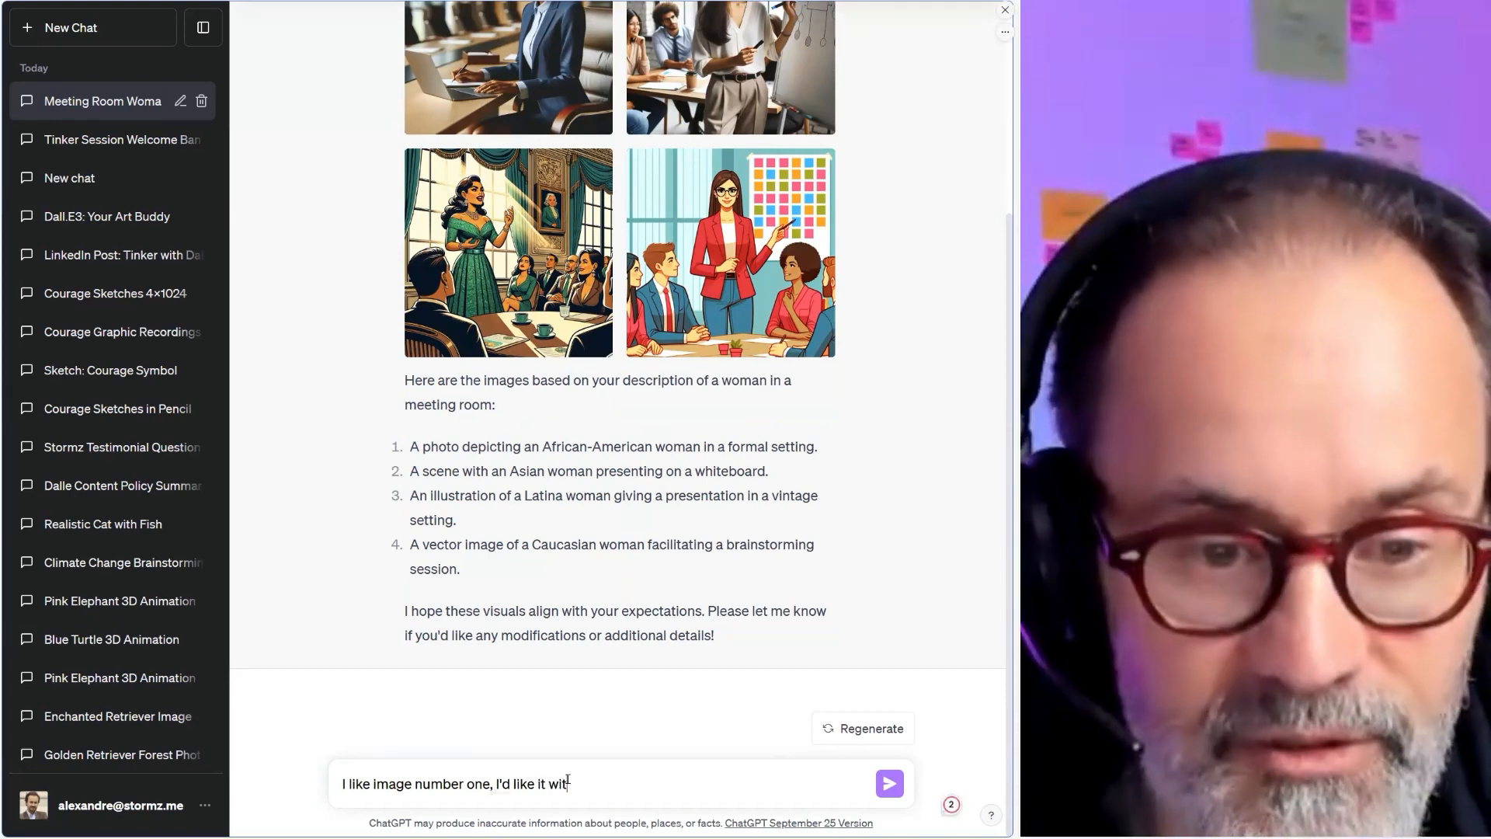
type("h the woman hanving more fun")
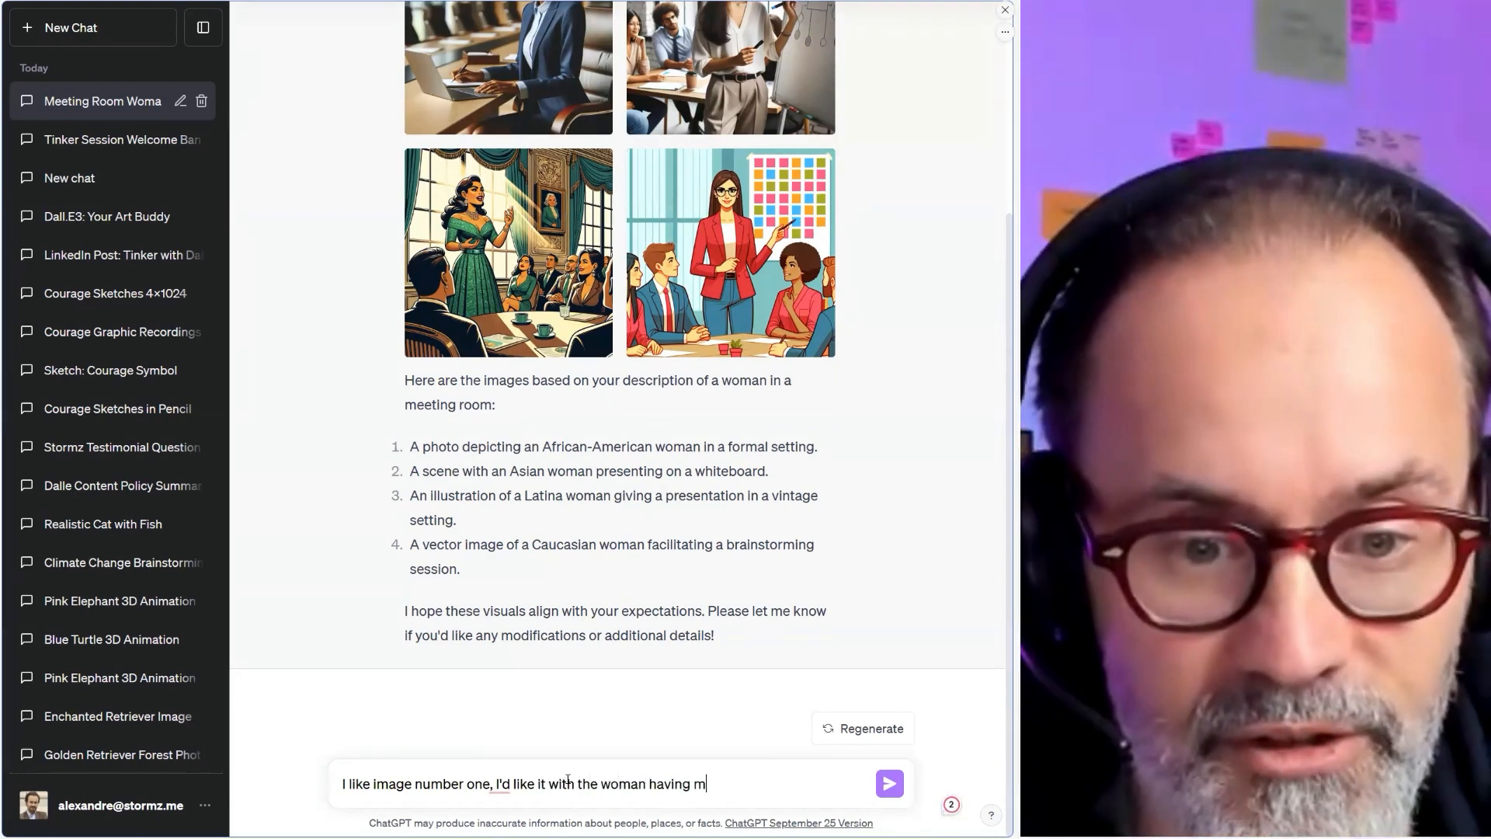
key("Return")
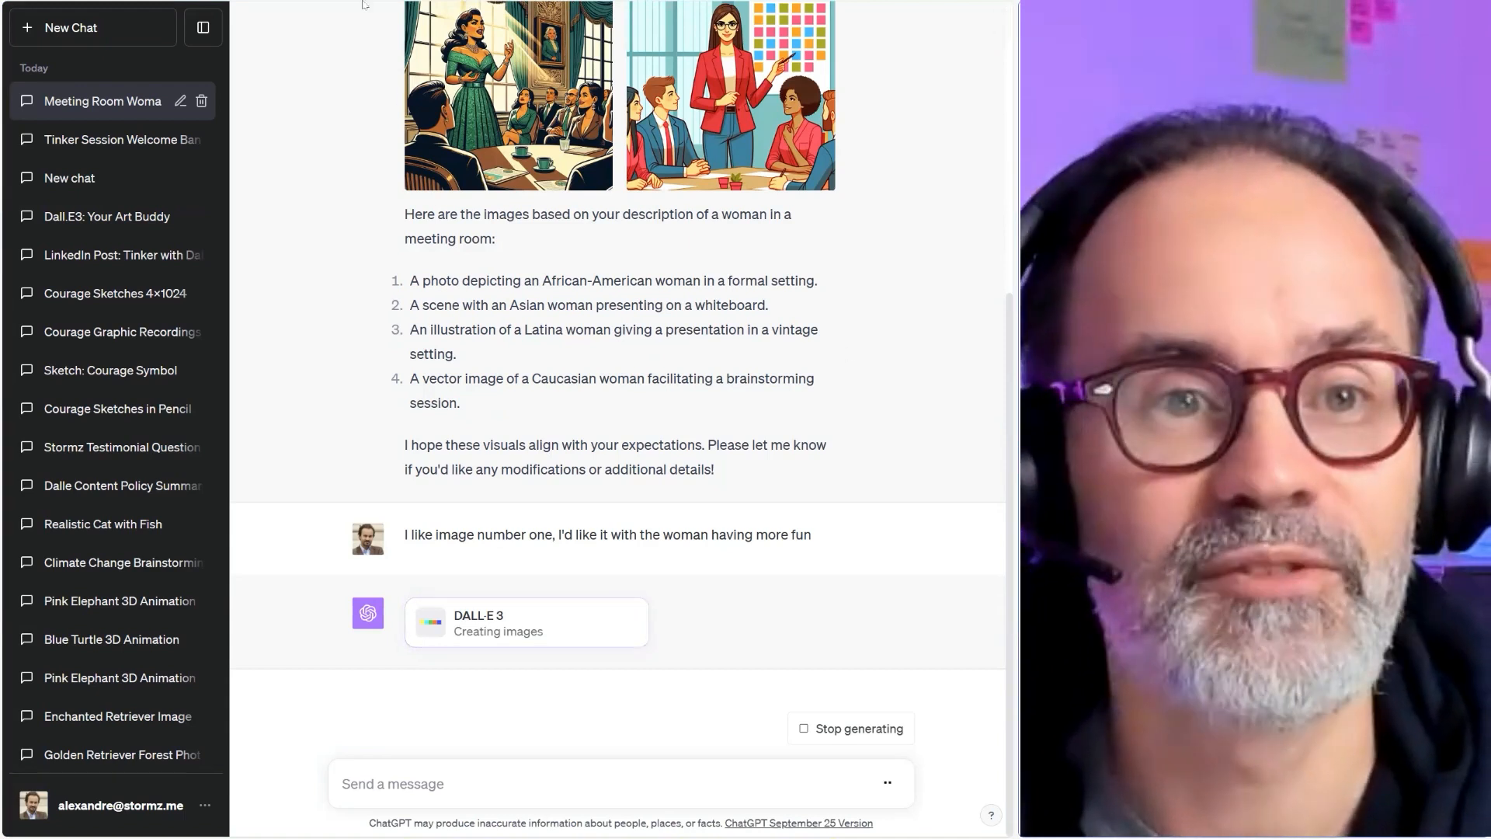
Switch to Bing Image Creator and review its chat from the grocery list request to the cat-with-fish images.
mouse_move(380, 4)
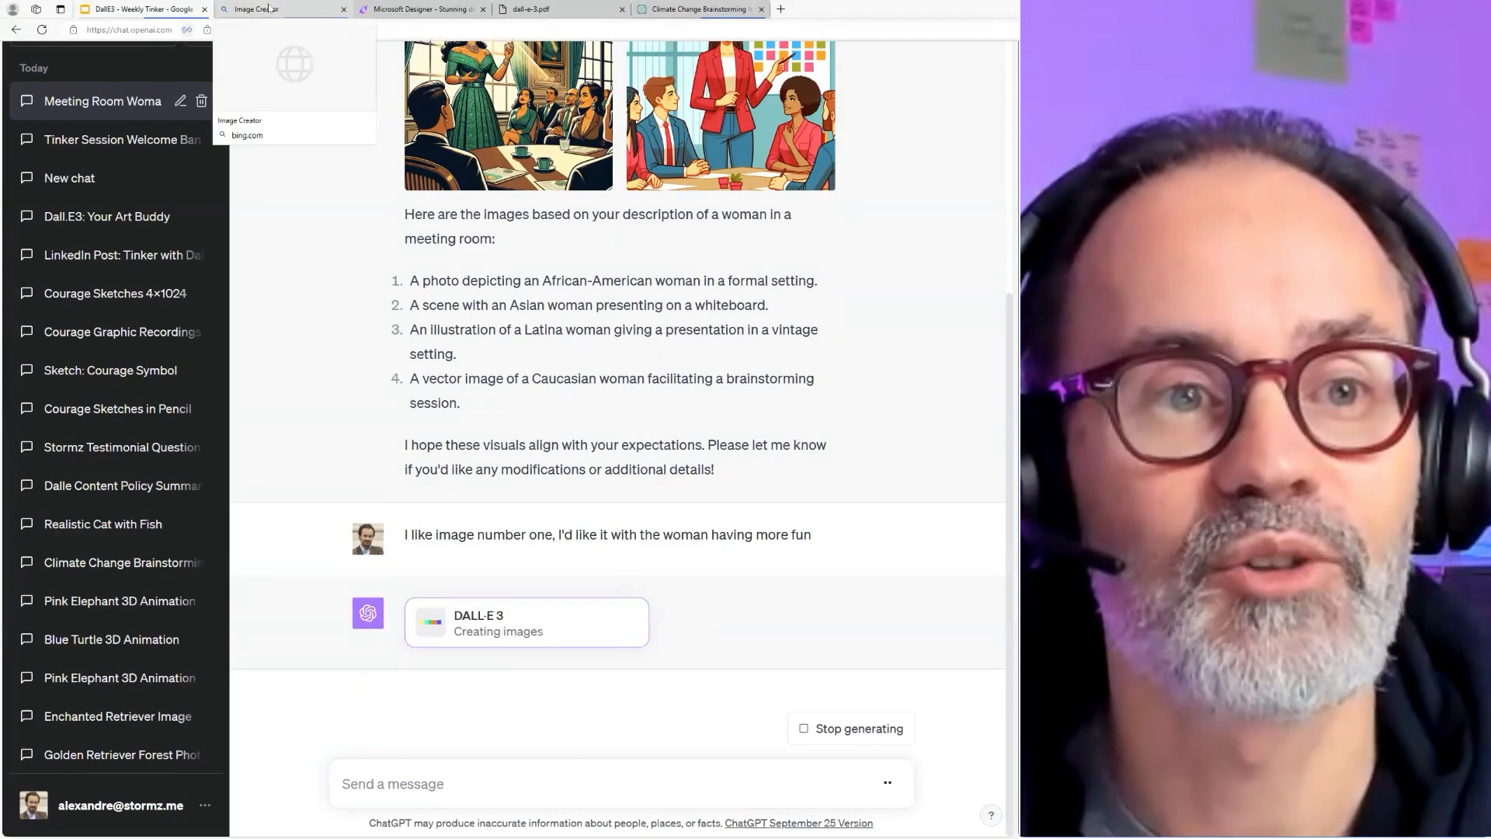
left_click(269, 8)
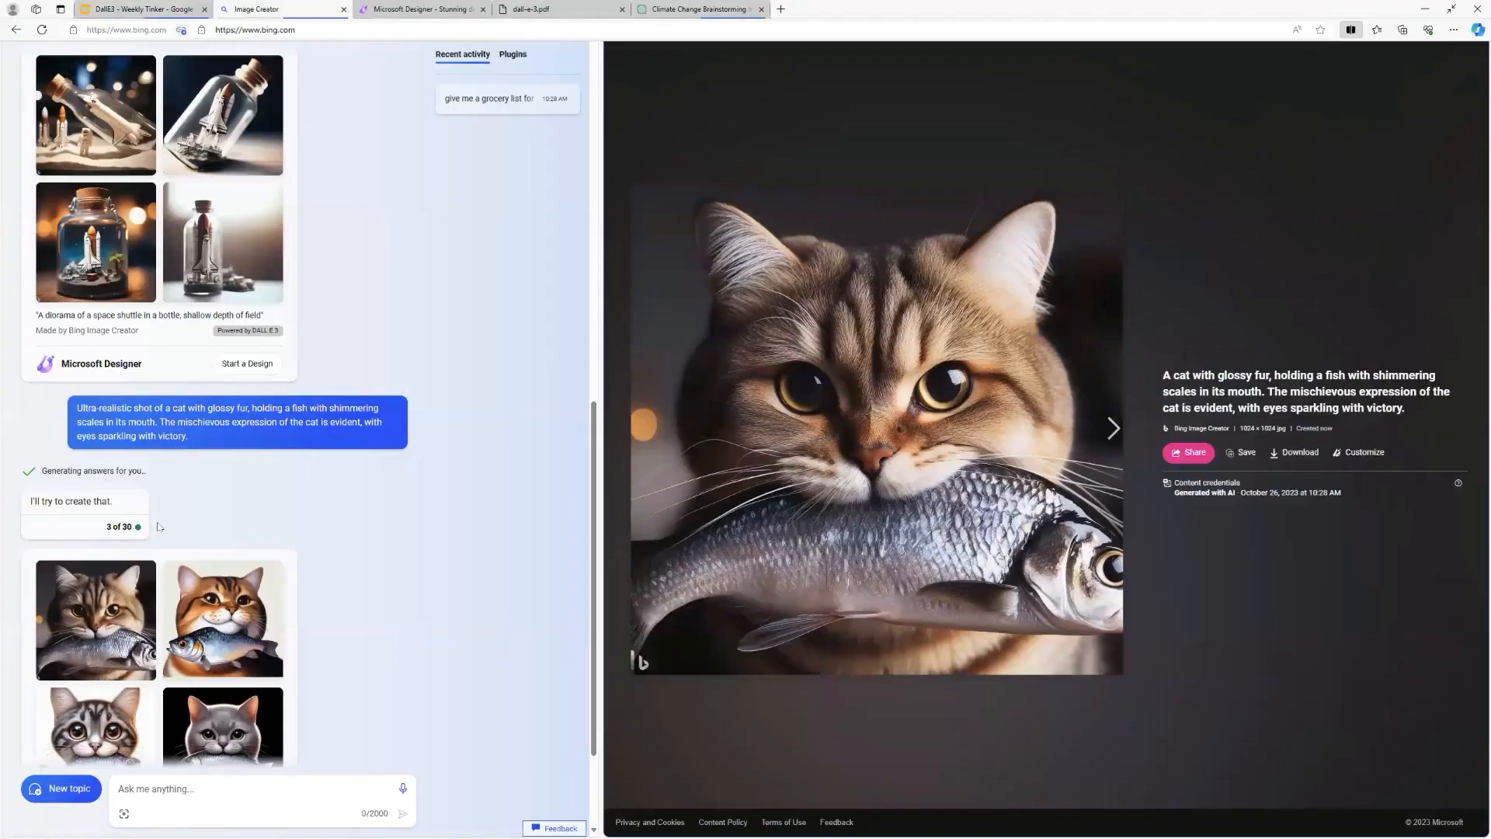
scroll(158, 527, "up", 20)
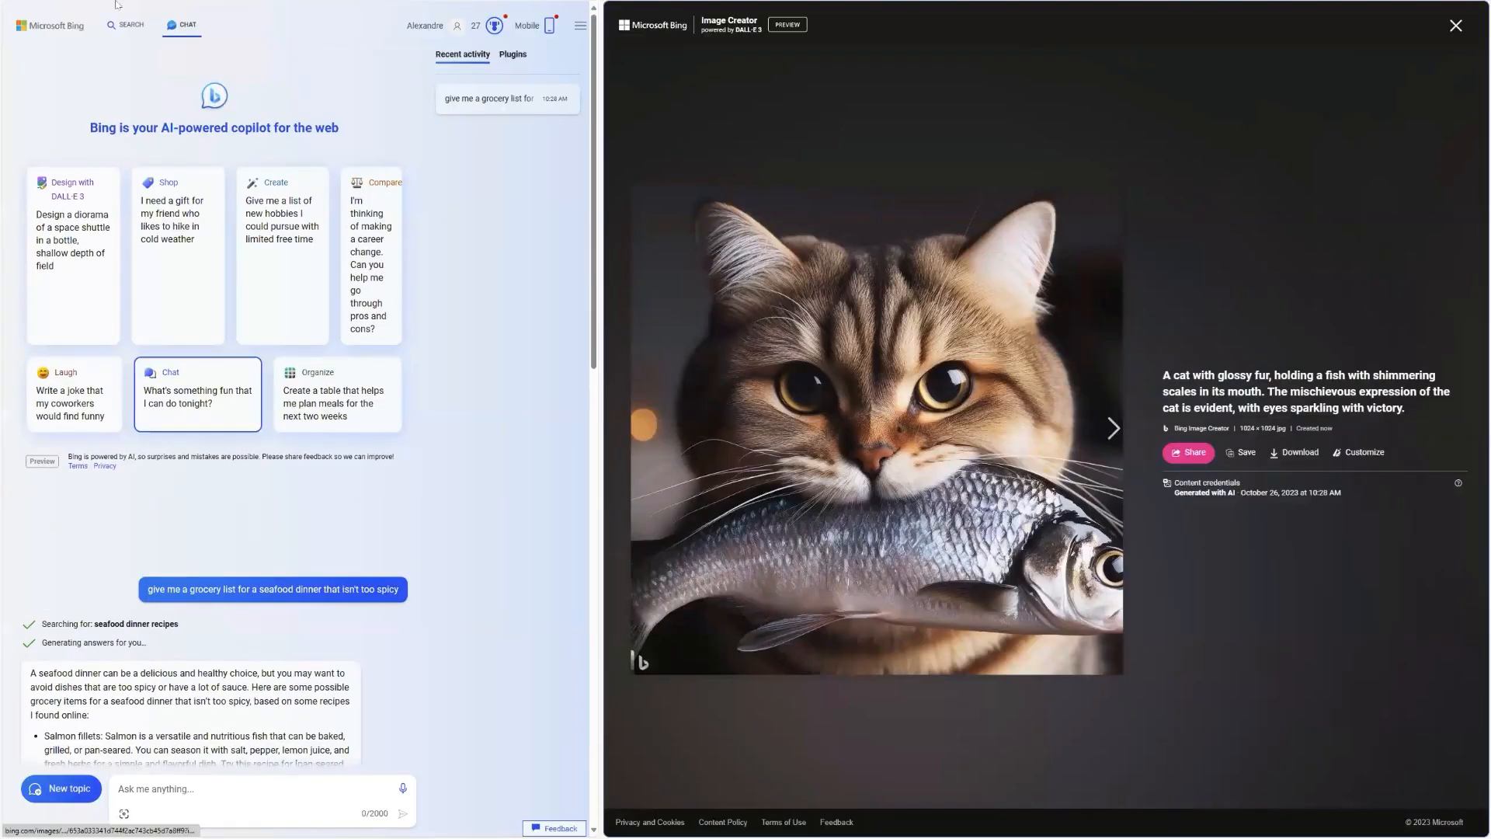
scroll(219, 365, "down", 5)
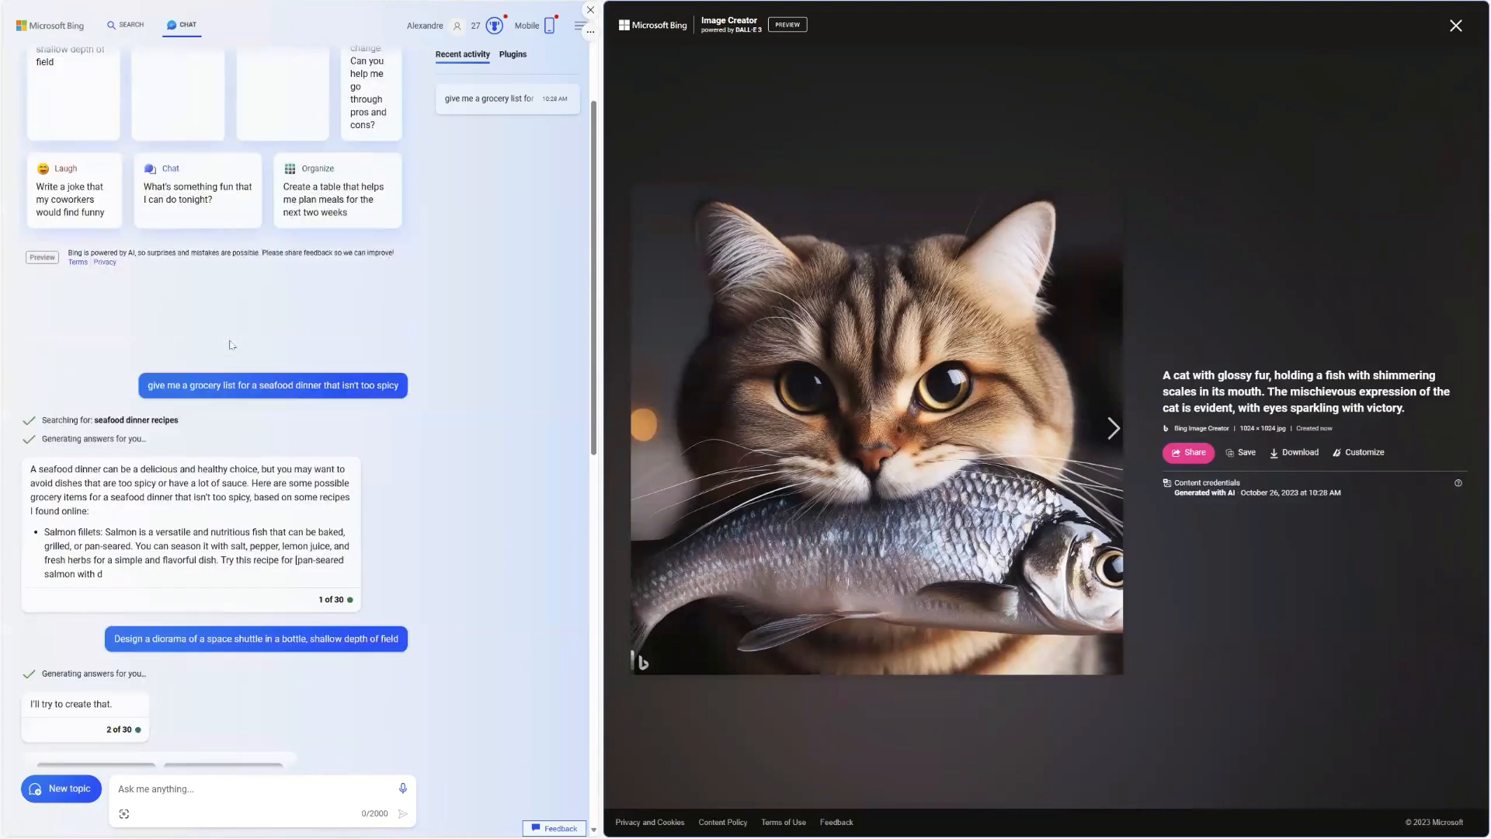
scroll(219, 369, "down", 9)
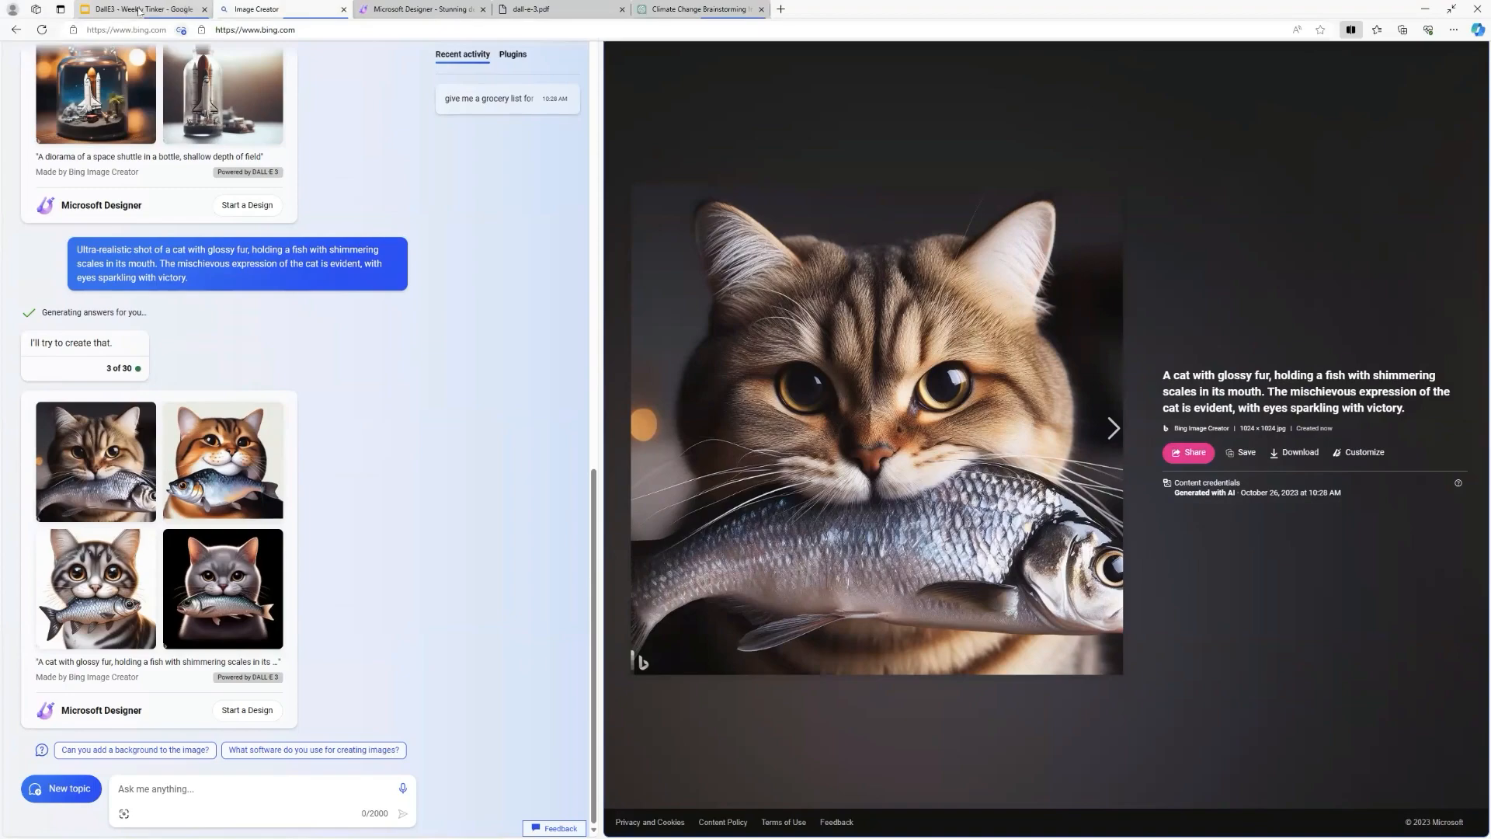
Return to the ChatGPT conversation and compare the original four meeting room images with the new, more fun variations.
left_click(139, 10)
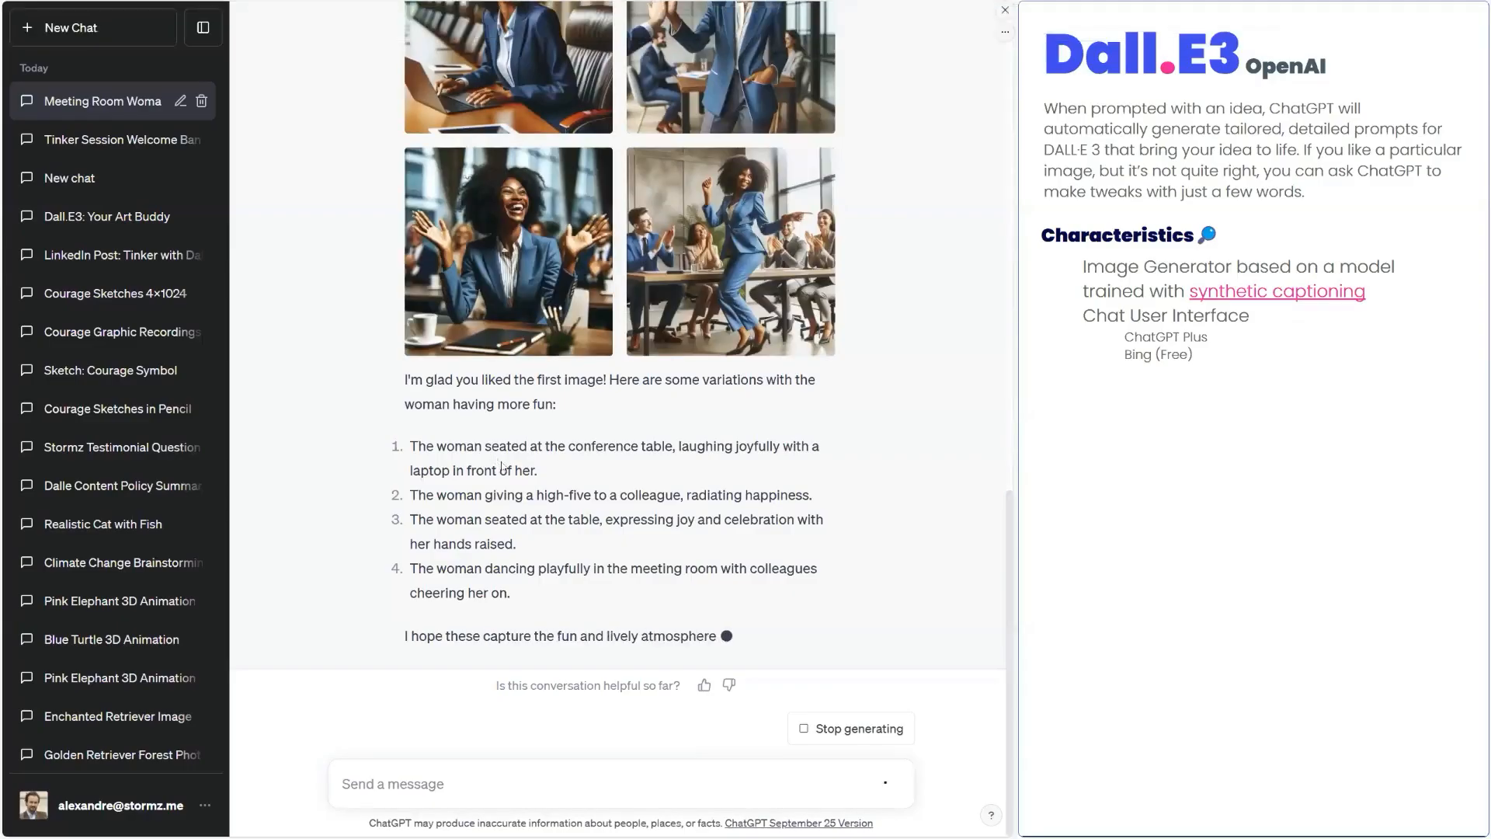
scroll(497, 419, "up", 8)
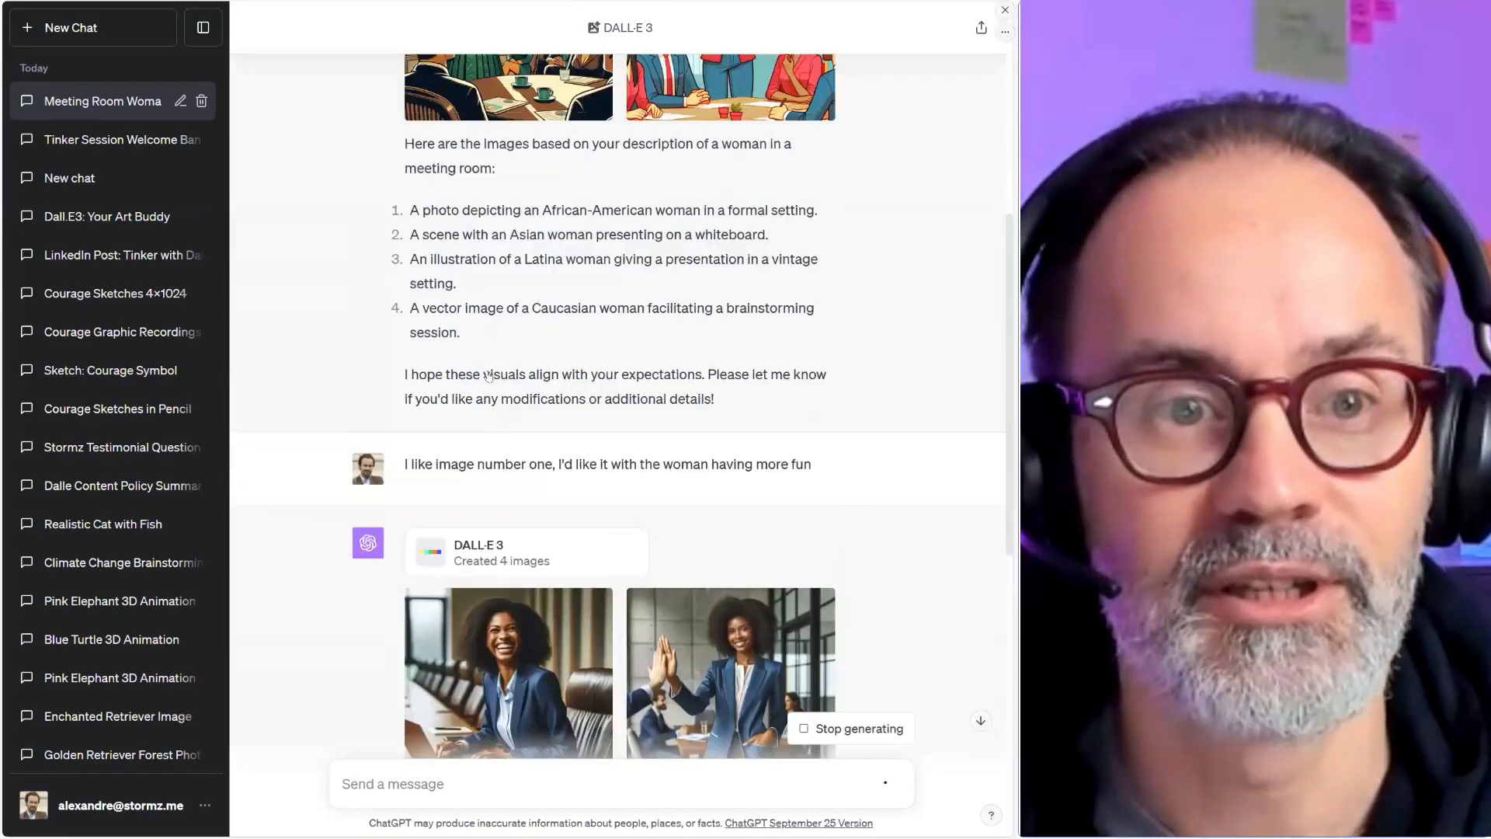
scroll(488, 376, "up", 5)
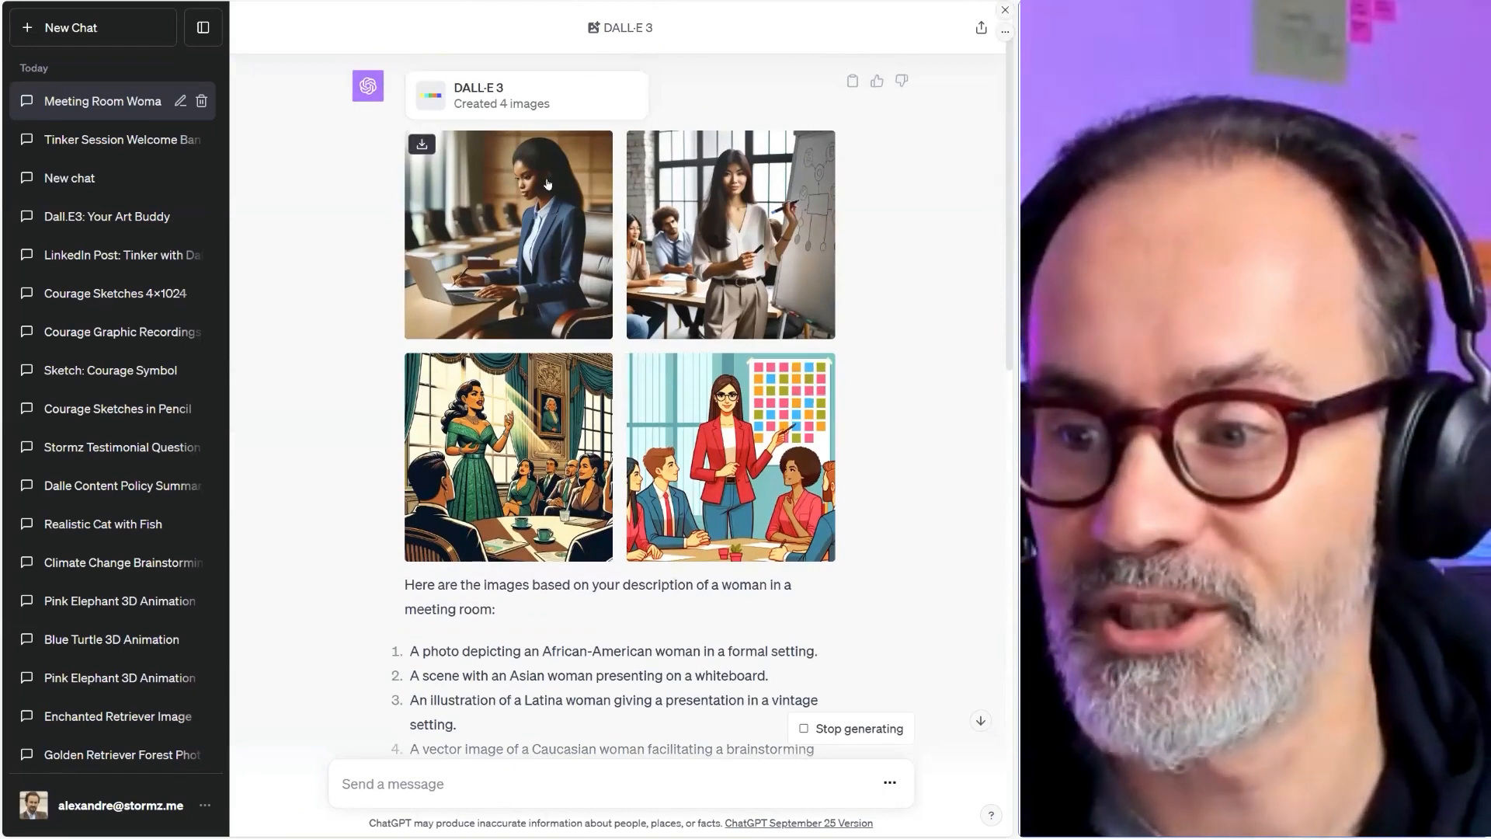
scroll(536, 206, "down", 8)
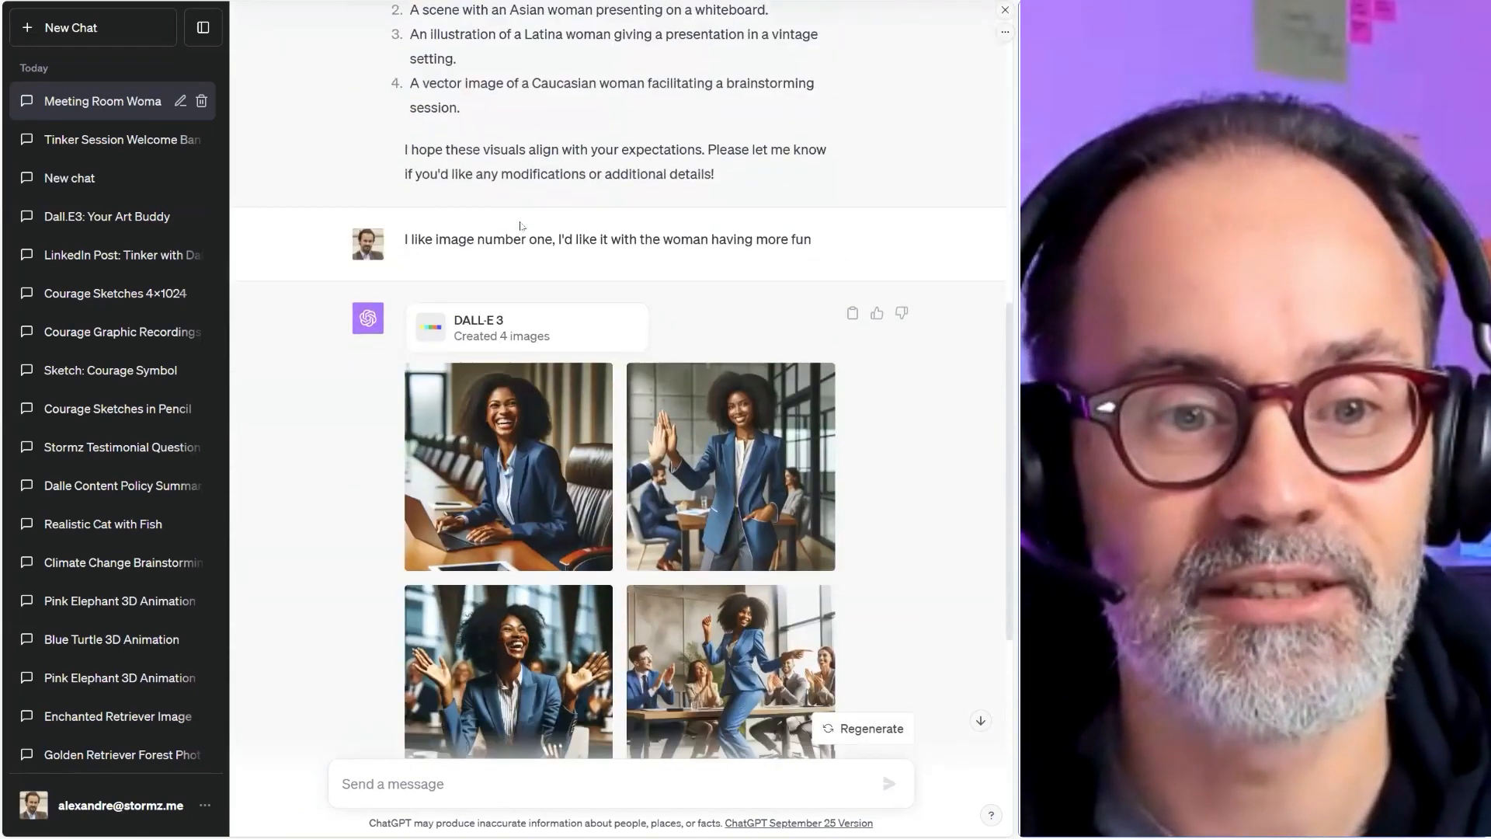
scroll(520, 225, "down", 1)
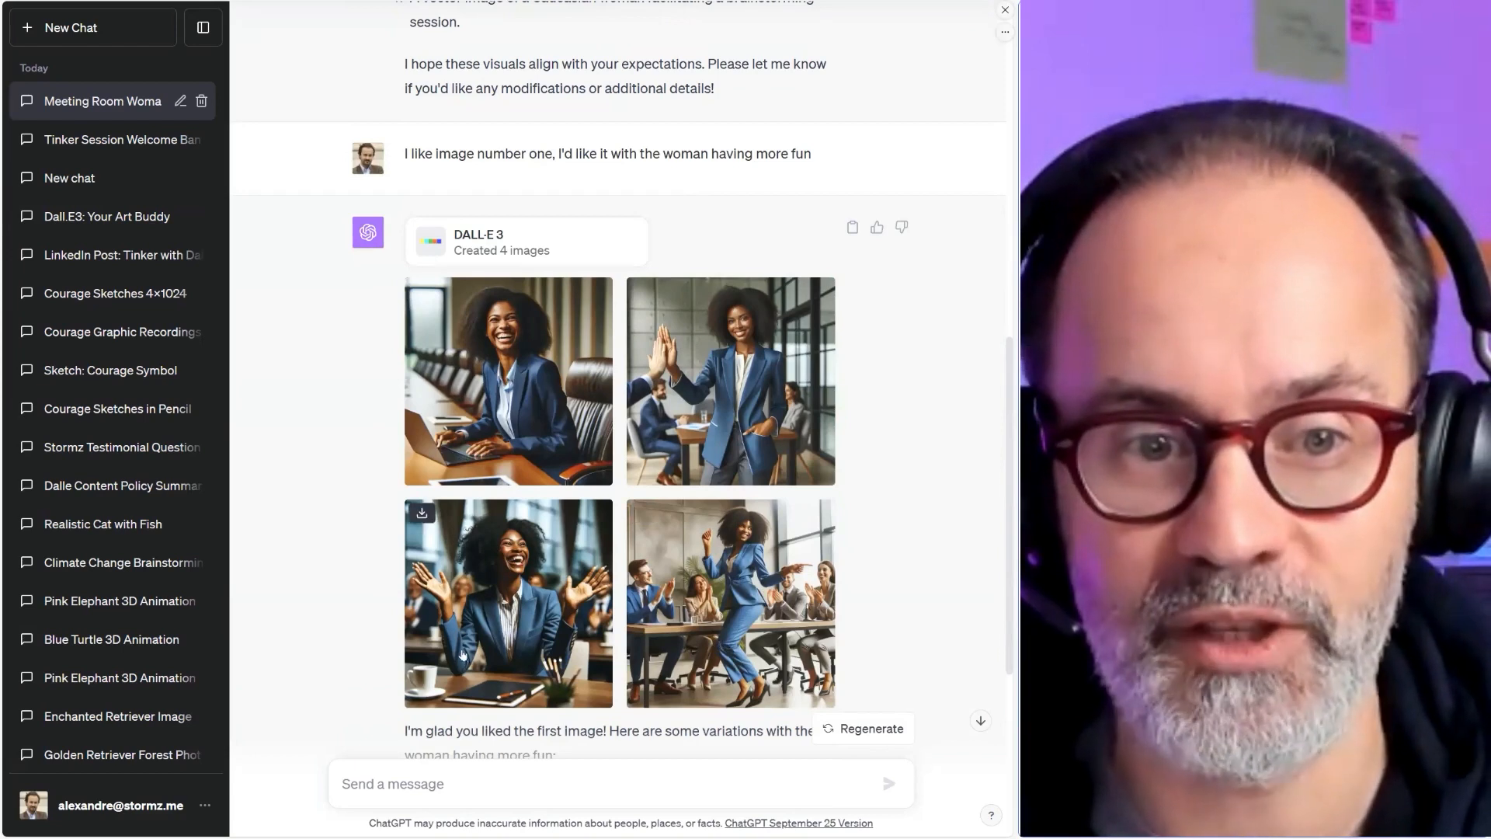
scroll(393, 539, "up", 7)
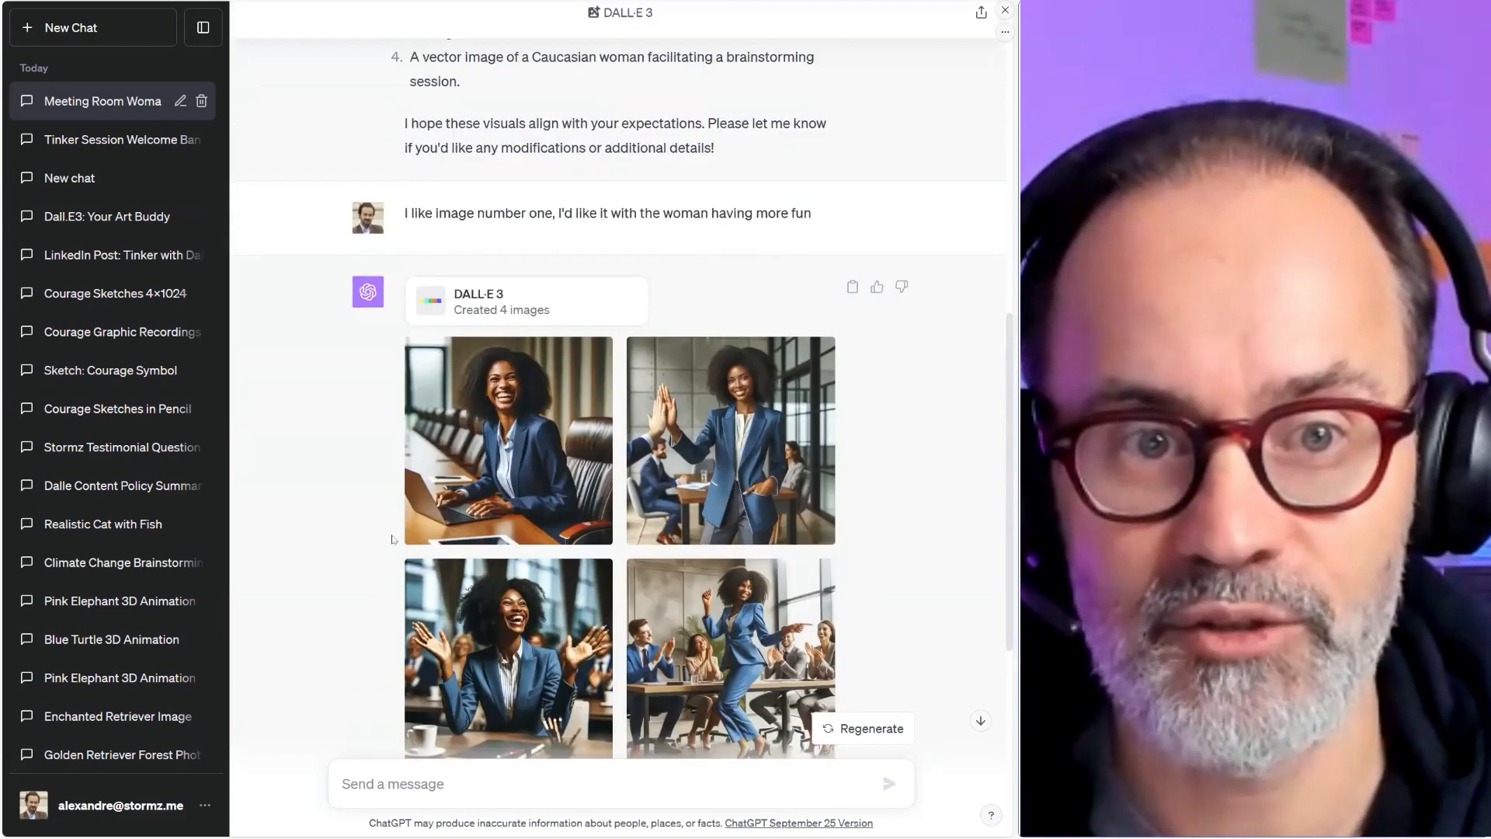
scroll(628, 553, "down", 7)
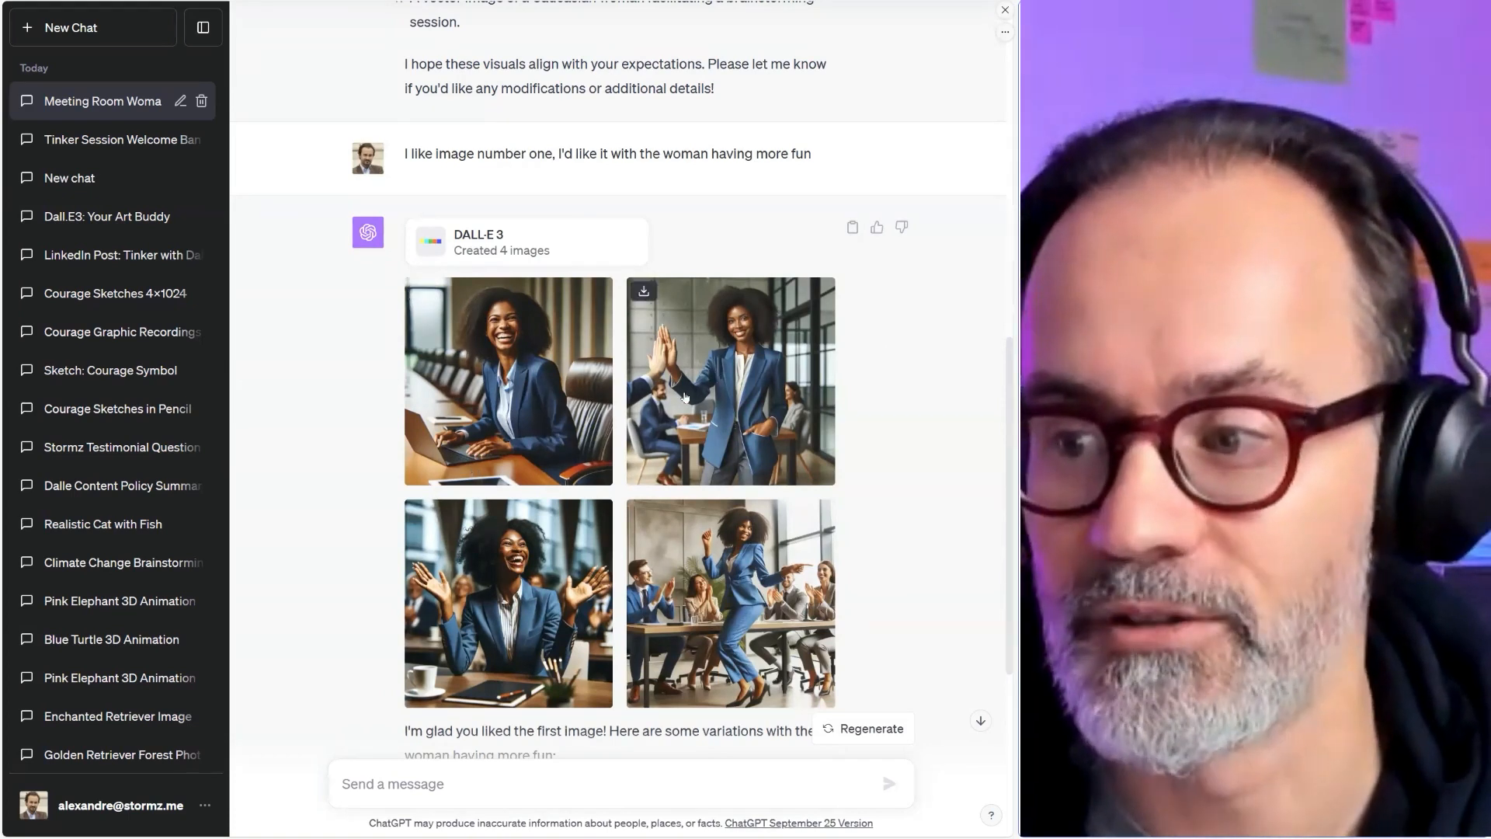
scroll(509, 349, "up", 9)
scroll(513, 218, "up", 1)
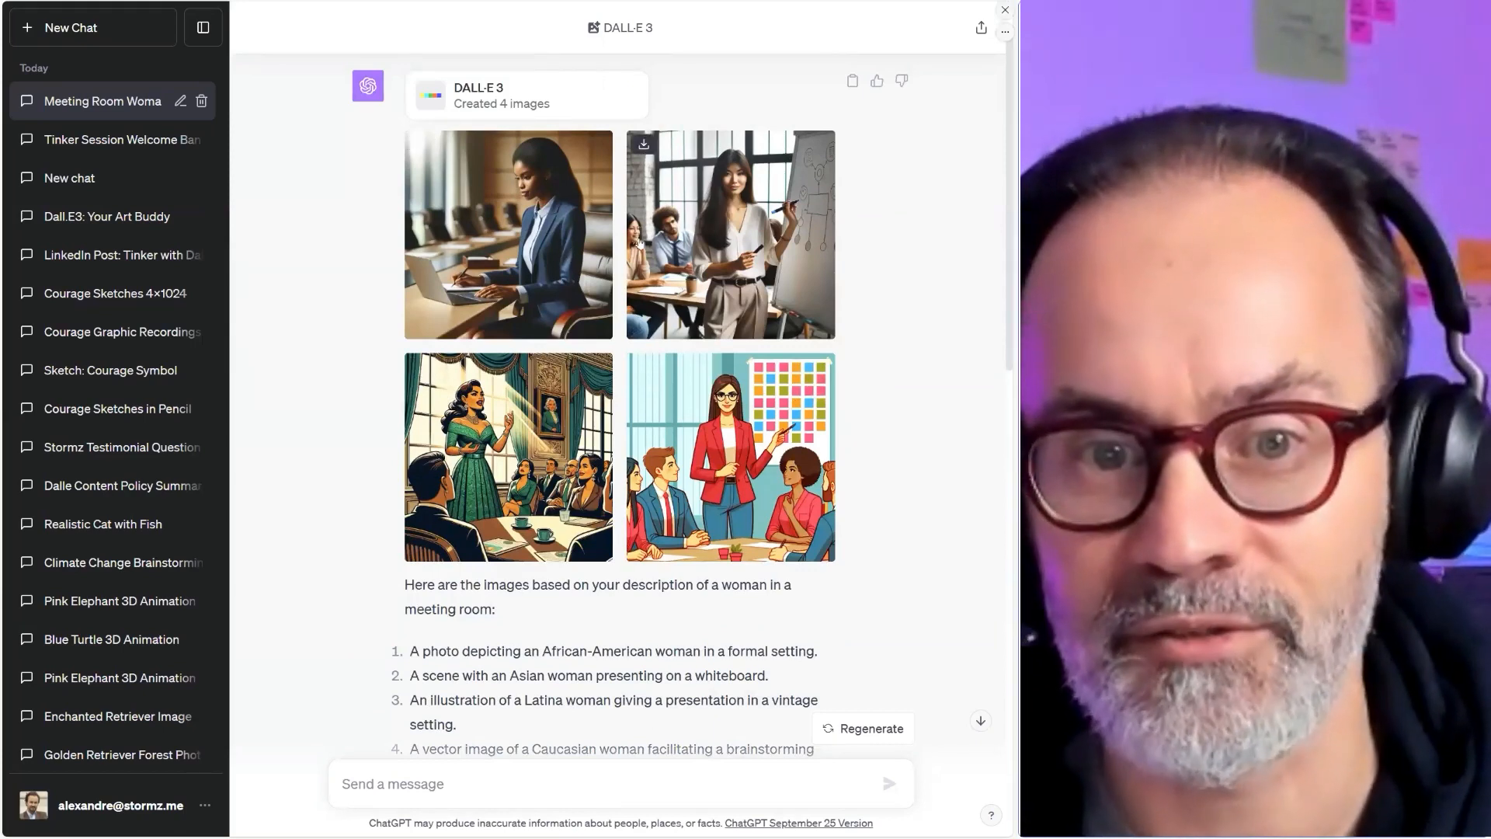
scroll(575, 284, "down", 10)
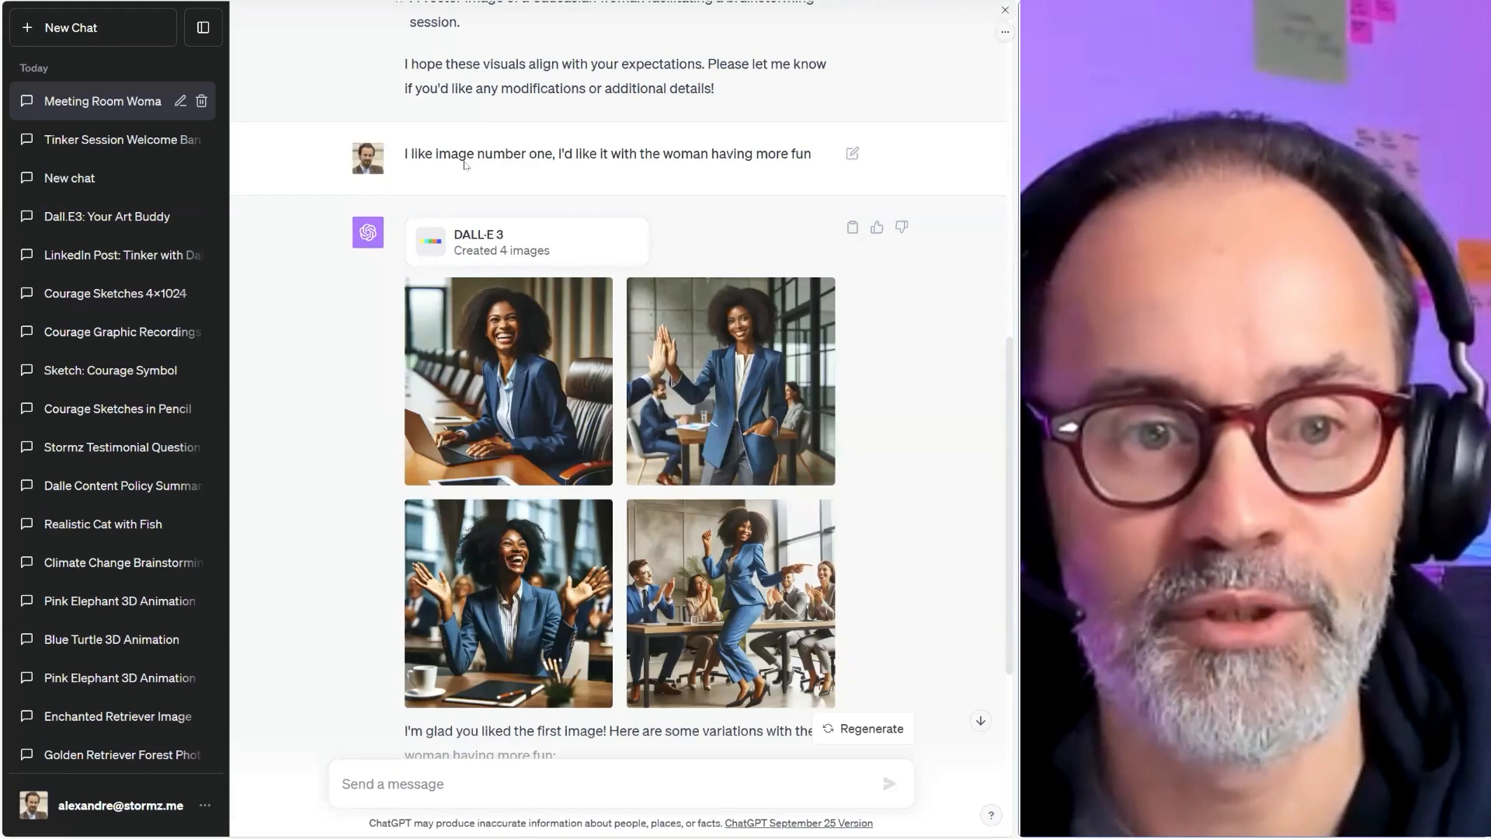
Enlarge the four new variations one after another to examine each image and its generated prompt.
left_click(590, 385)
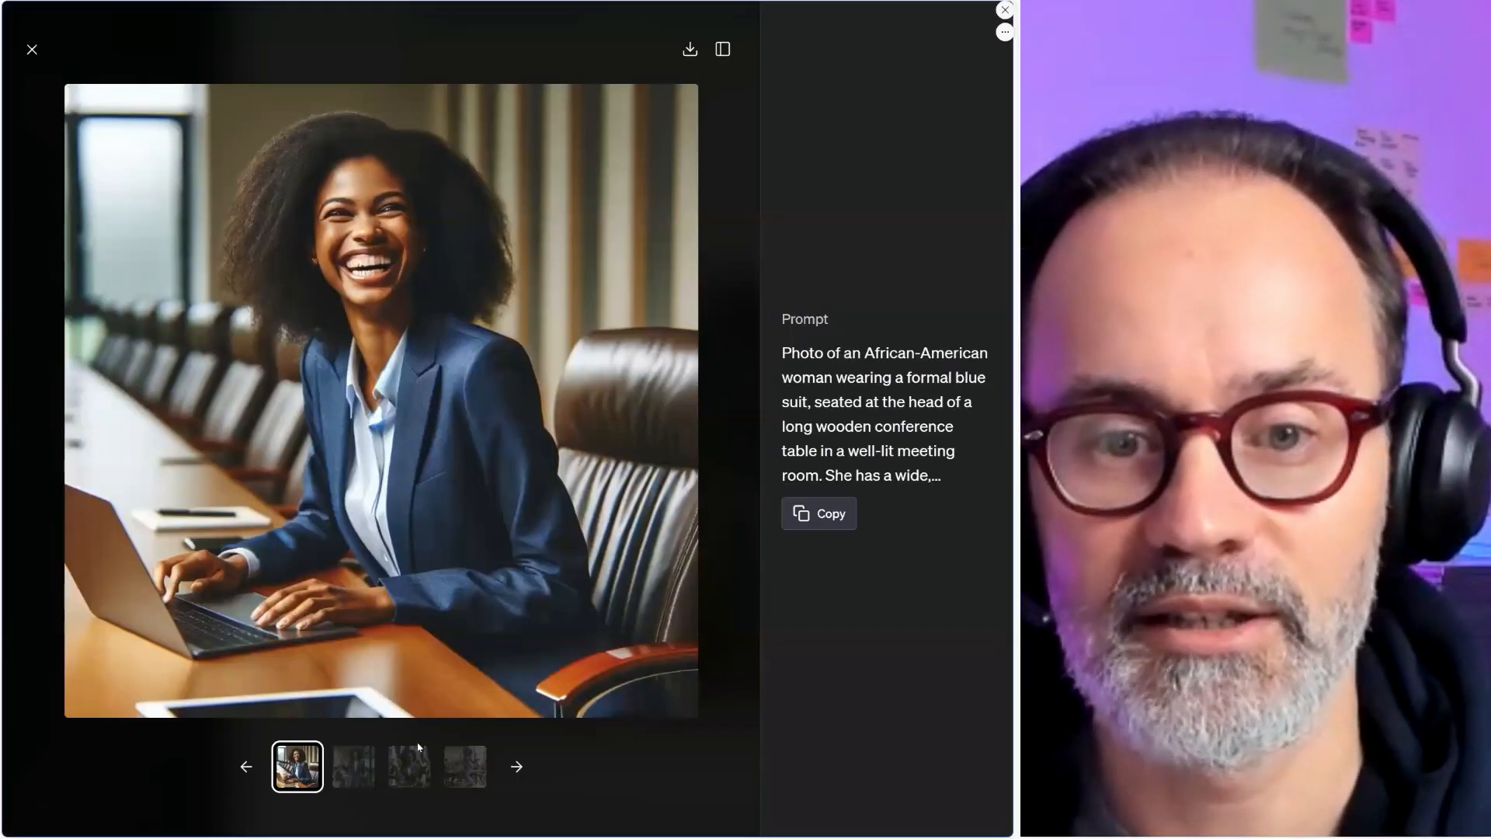
left_click(354, 765)
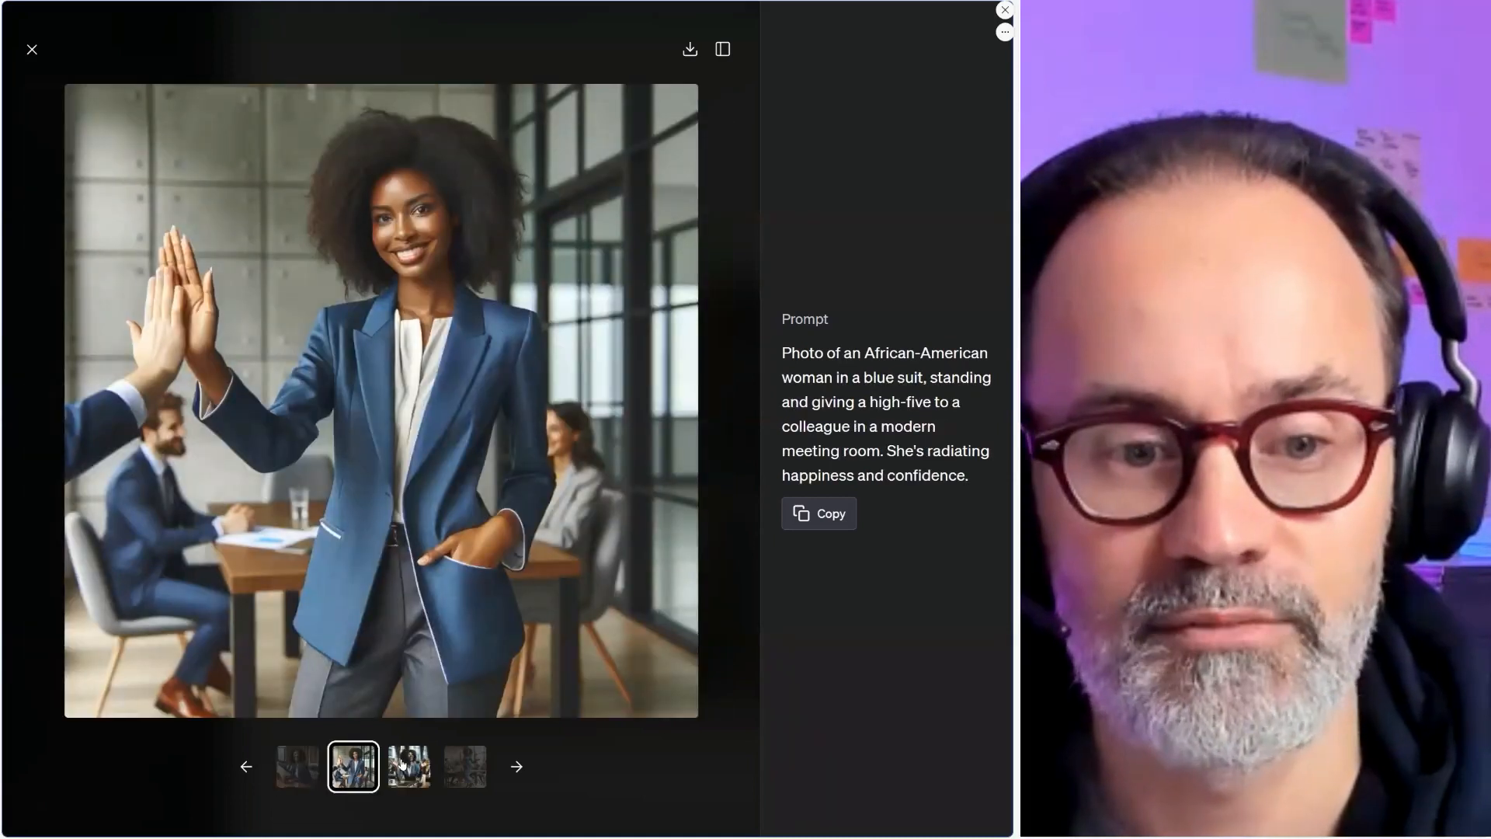
left_click(402, 765)
key("Right")
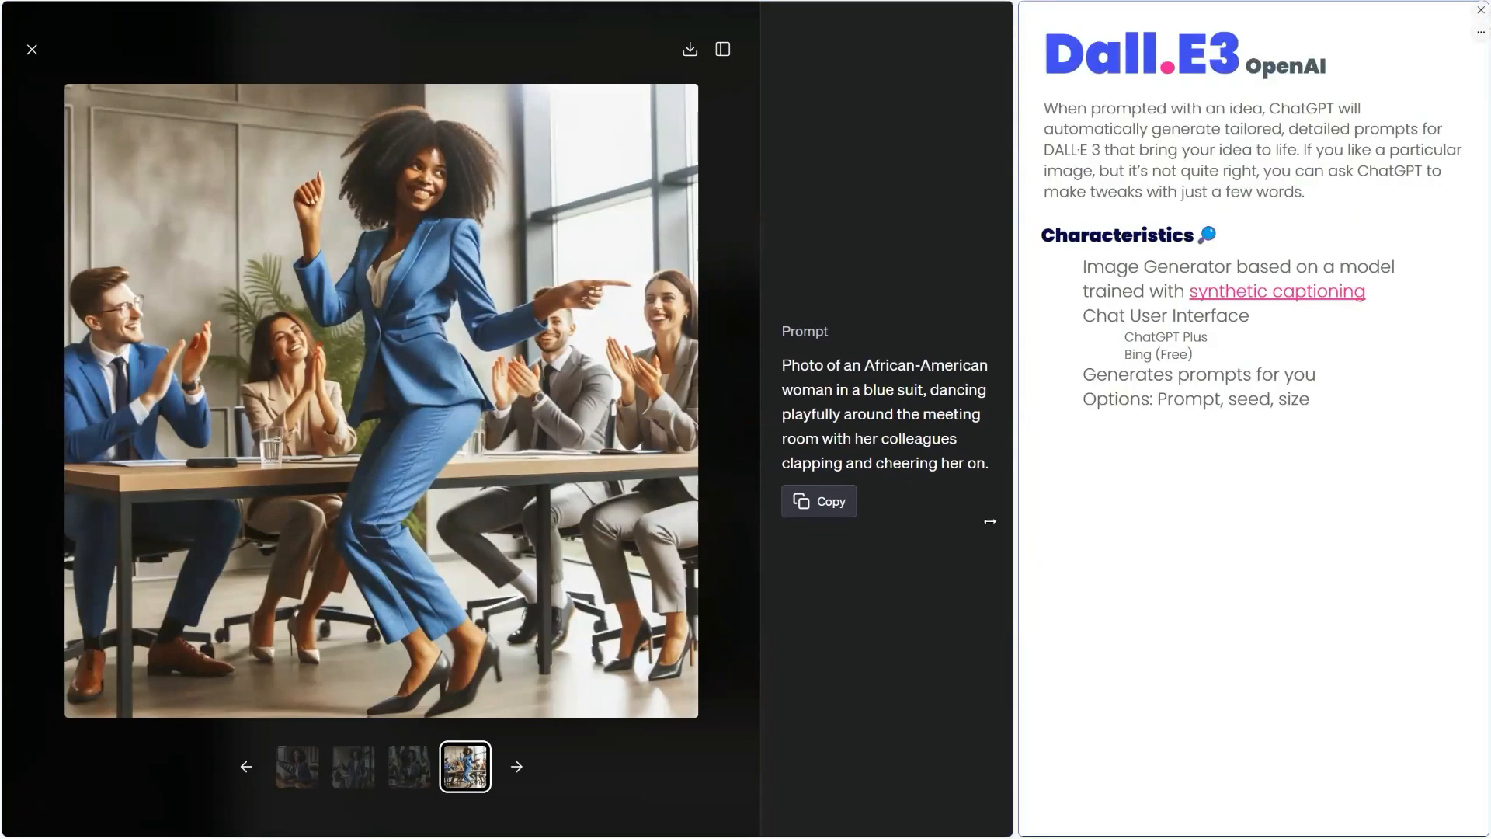
Close the enlarged image and send the question "What are the prompt, seed number and size for image number 1".
left_click(31, 51)
scroll(526, 566, "down", 5)
scroll(527, 566, "up", 3)
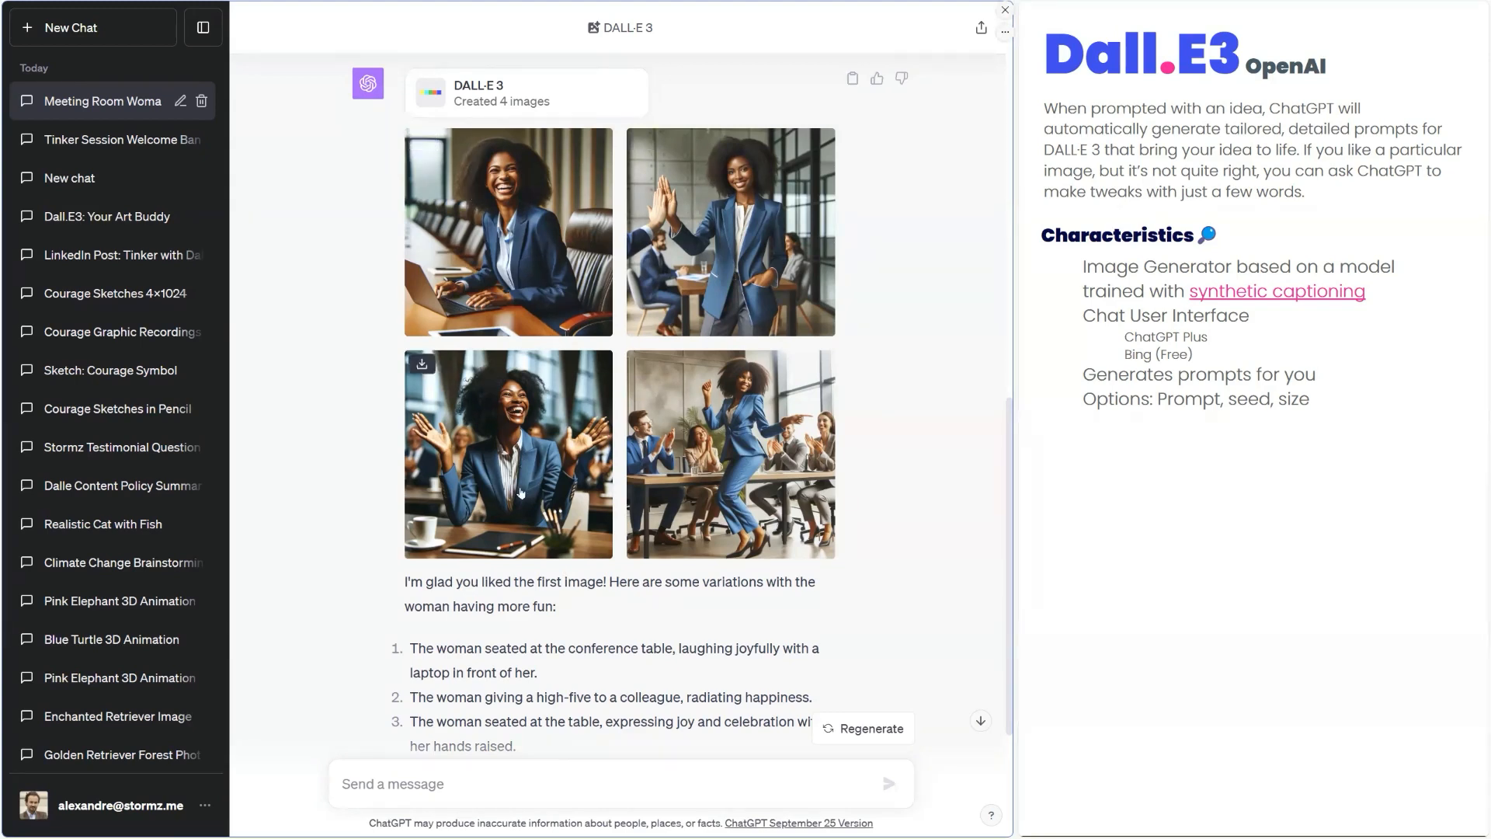
scroll(466, 765, "down", 3)
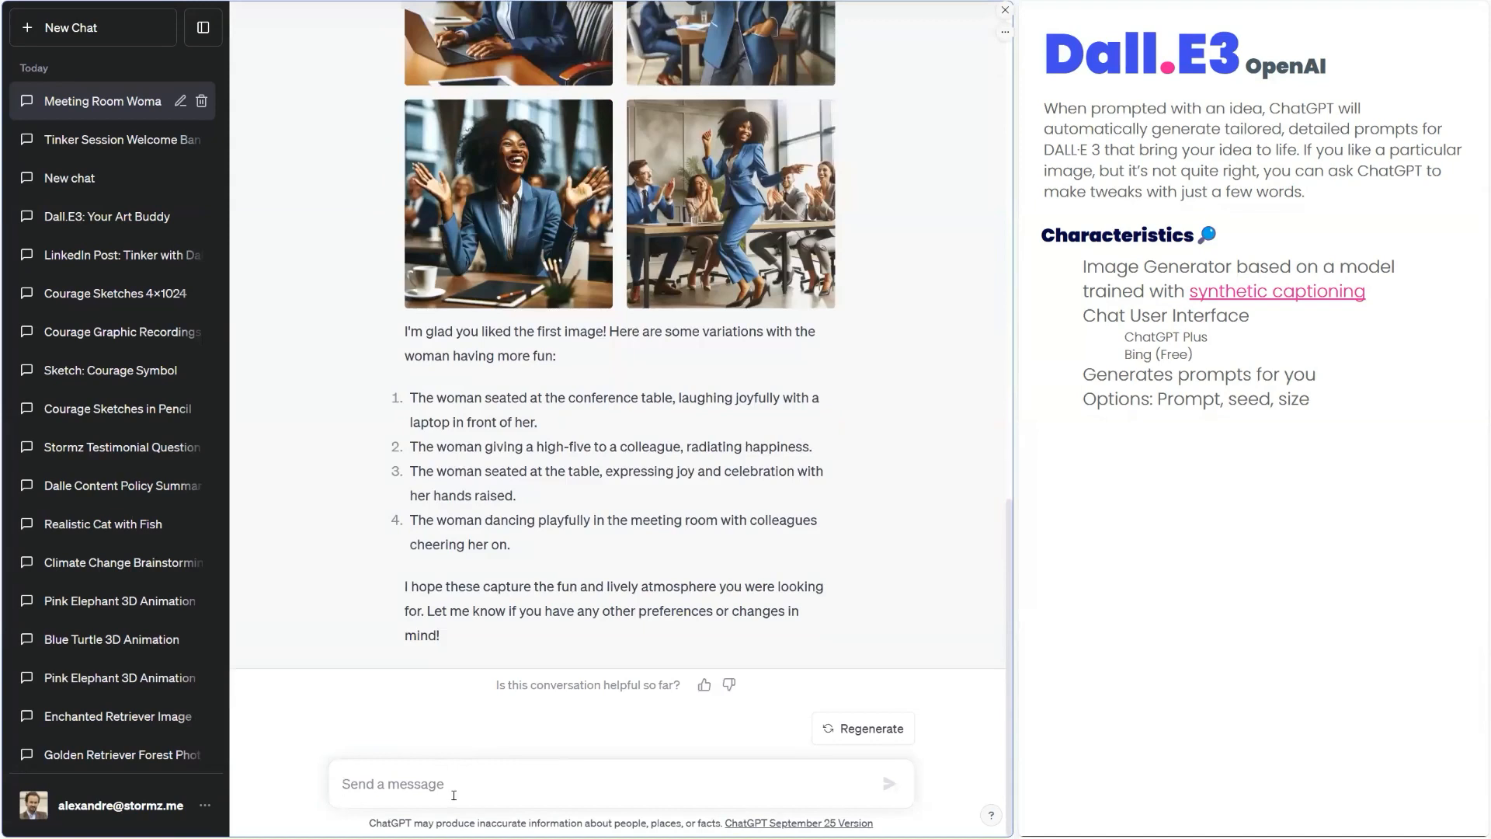
type("What ar")
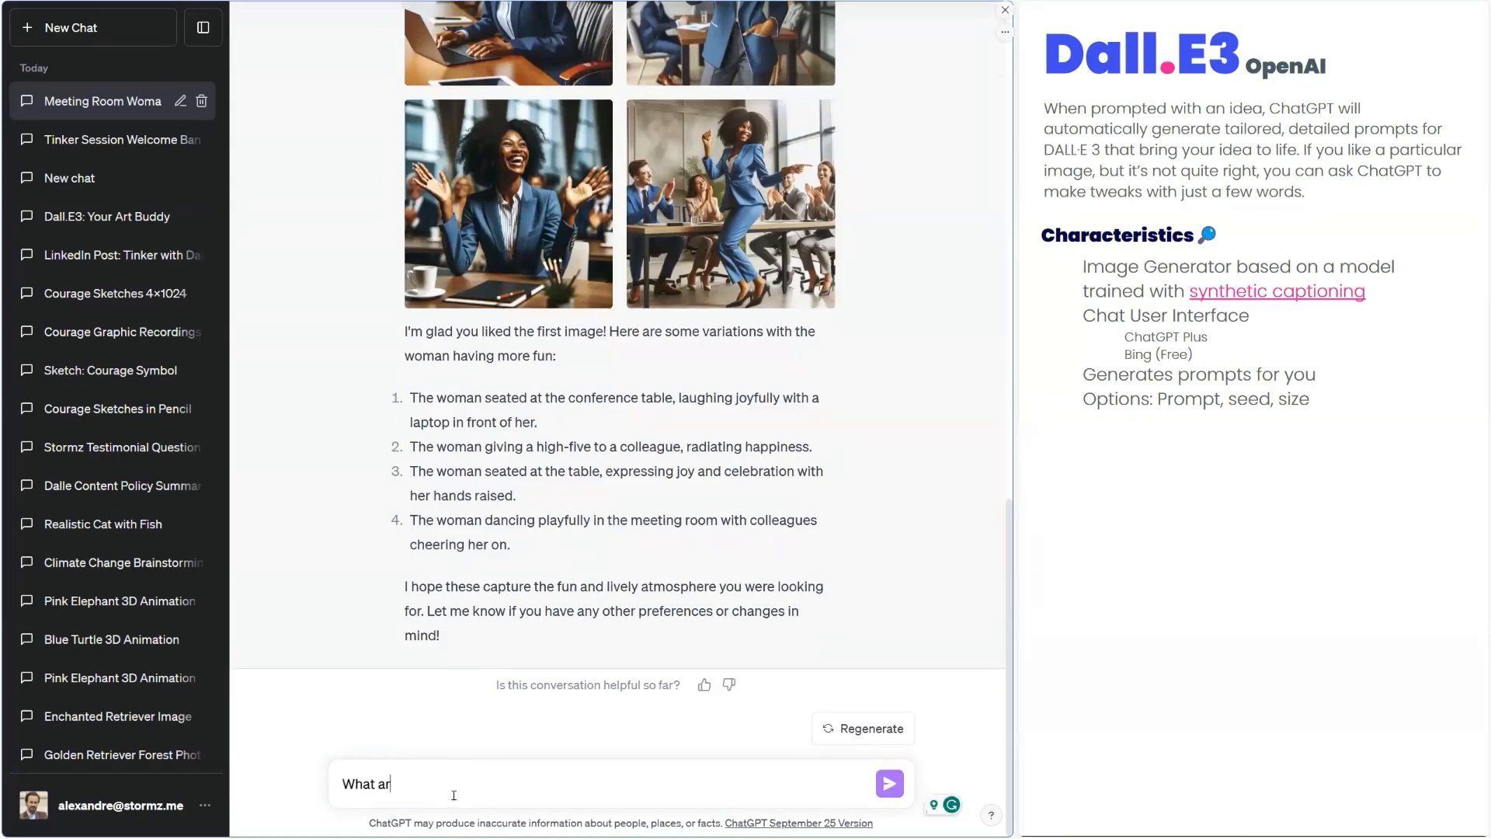
type("e the prompt, seed numb")
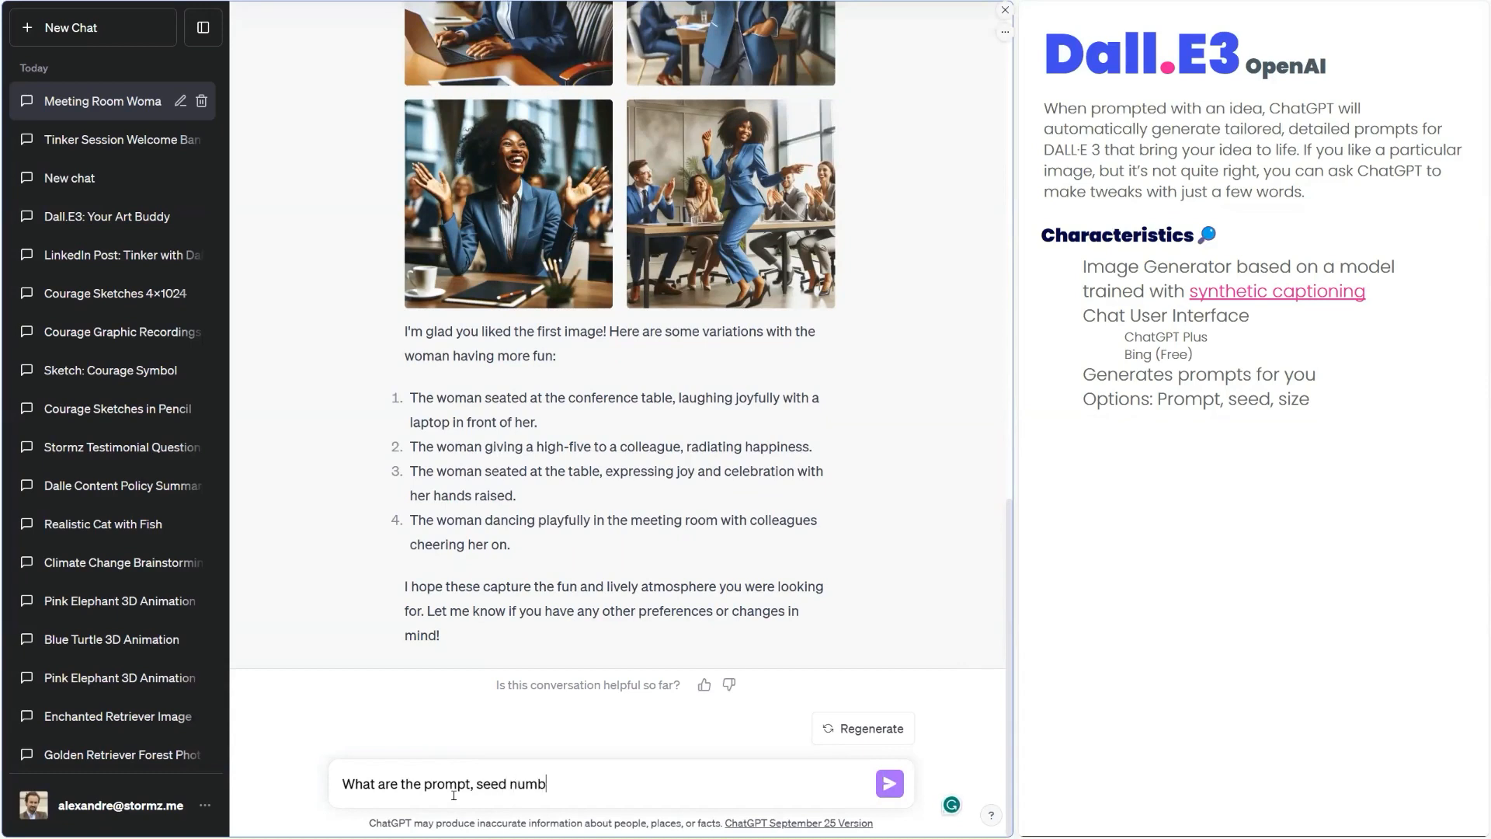
type("er and size for image number 1")
key("Return")
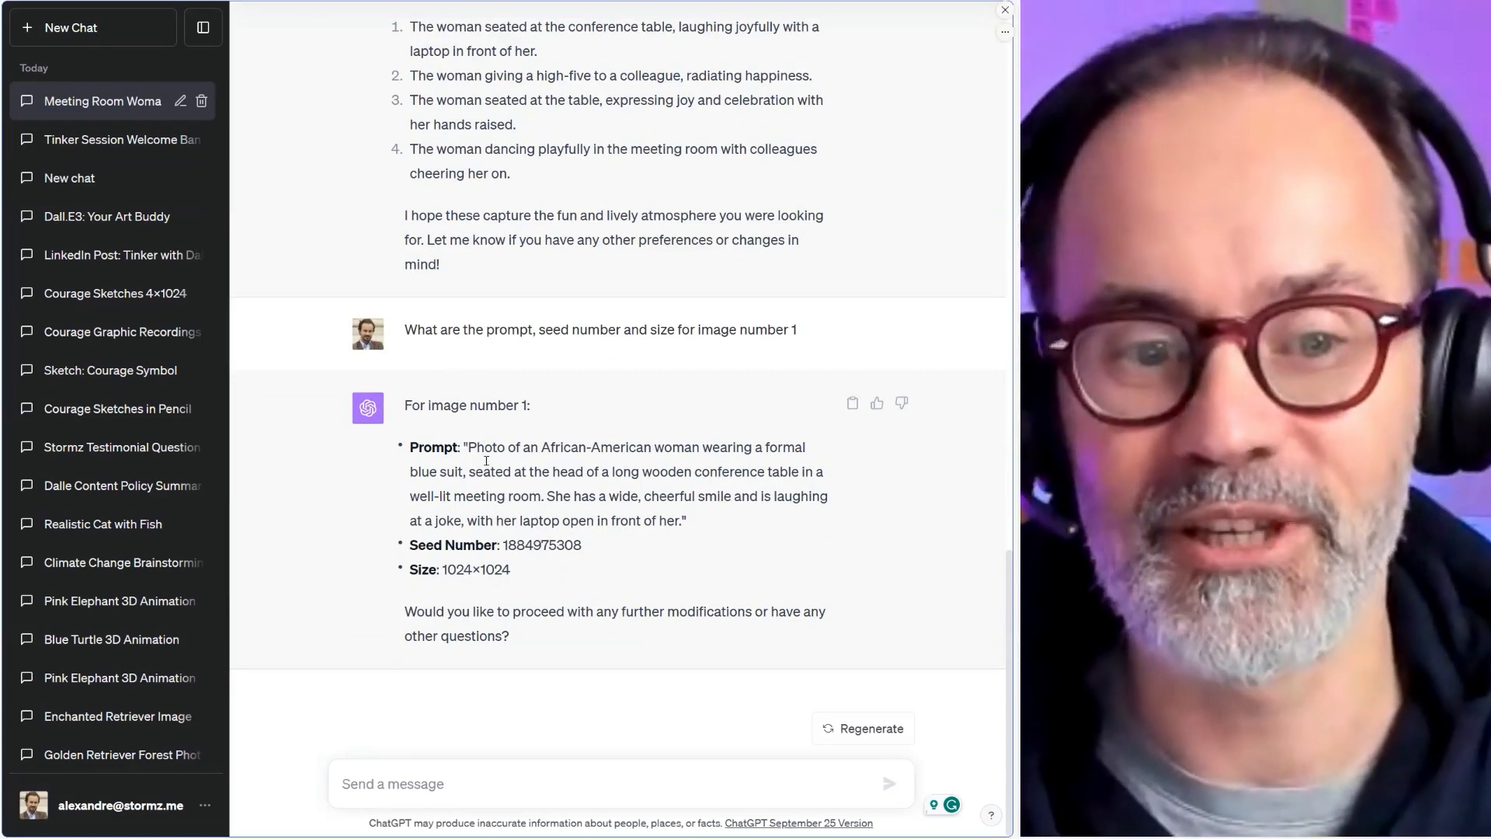
Highlight the prompt, seed number and size in the reply, and look back at the fun variations they describe.
left_click_drag(418, 447, 728, 525)
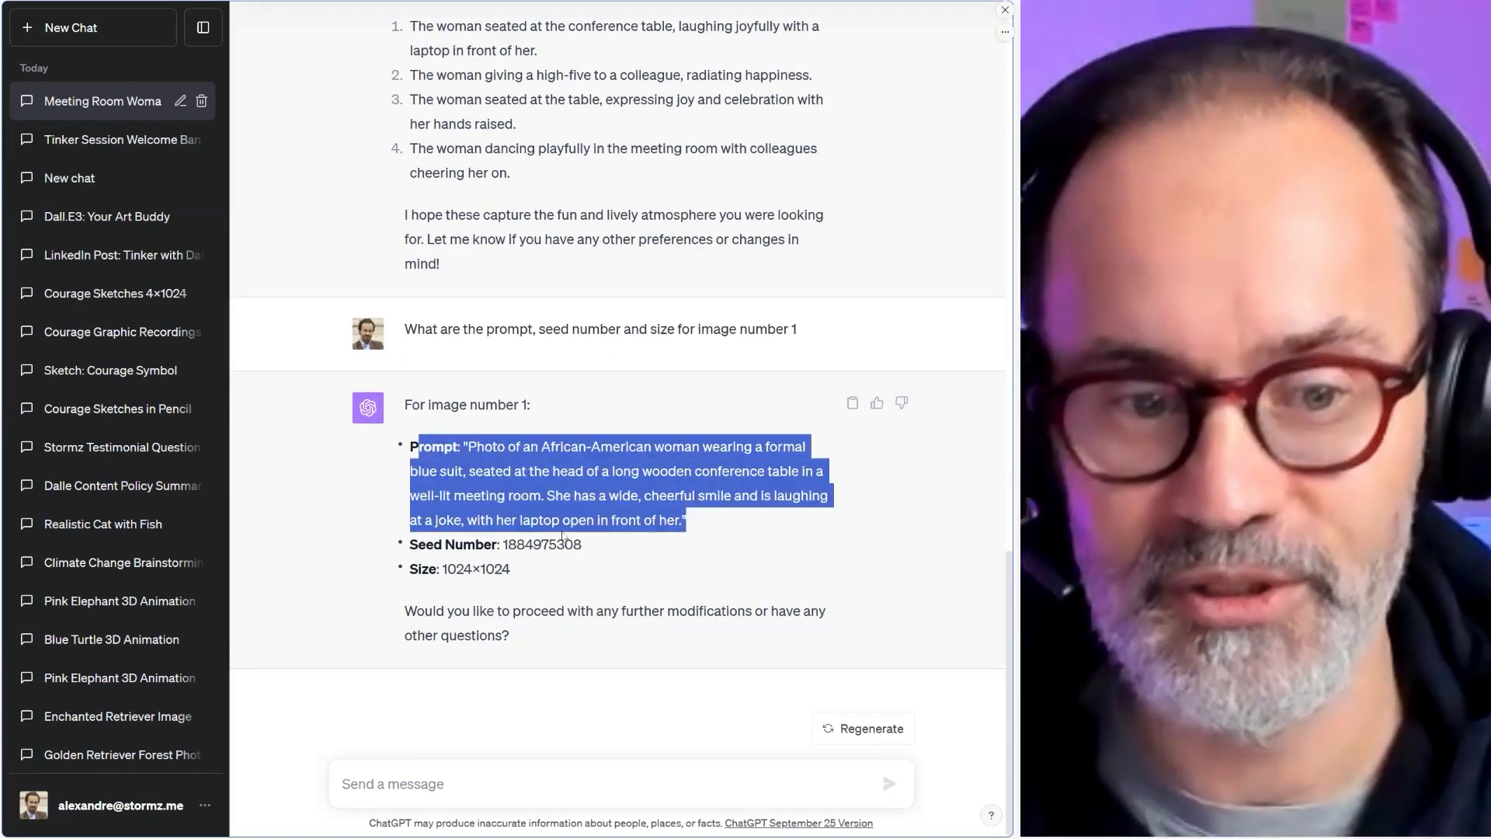
left_click_drag(507, 544, 582, 544)
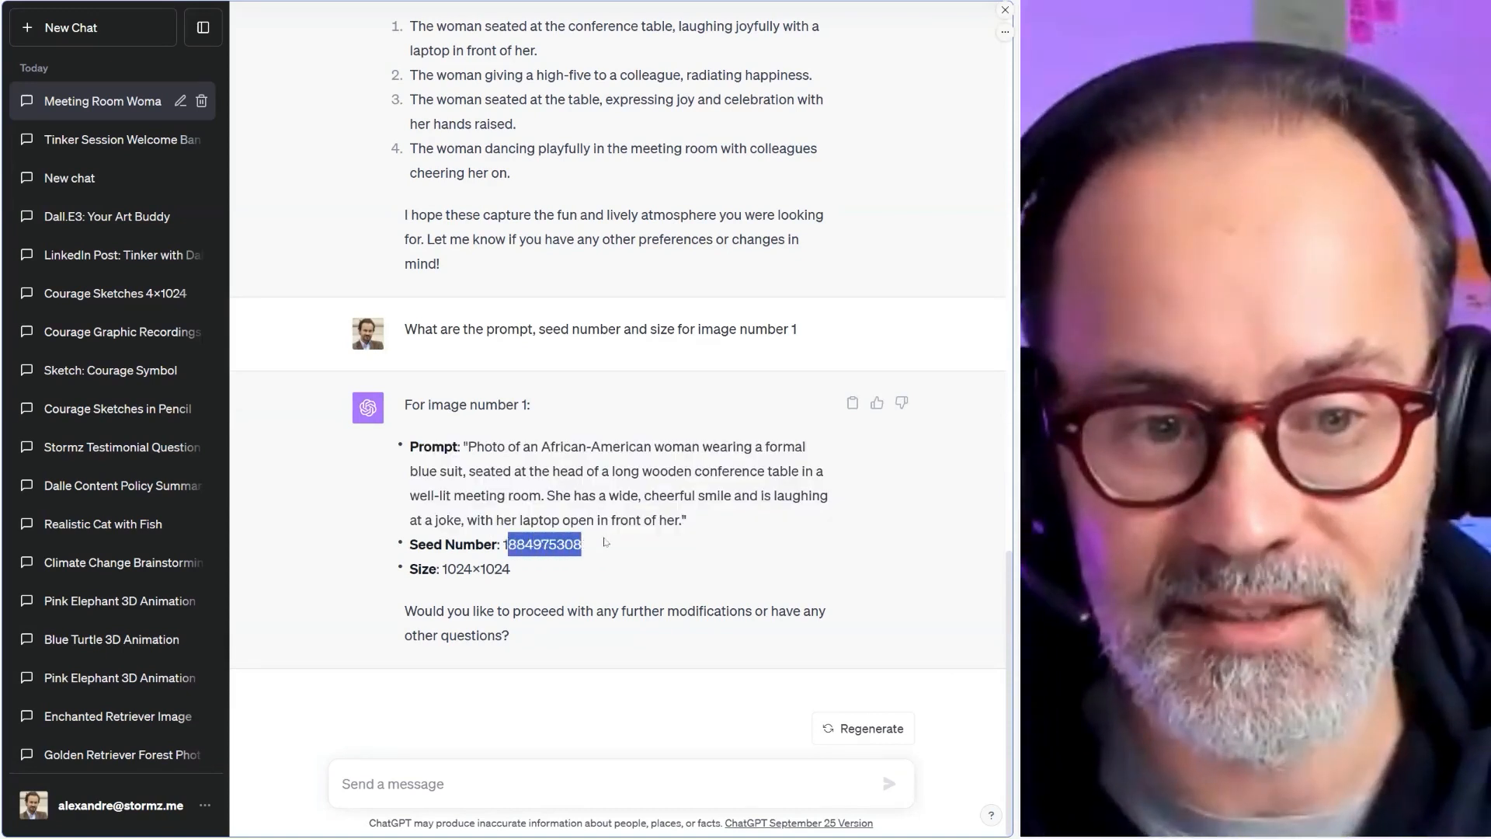
left_click_drag(448, 569, 520, 566)
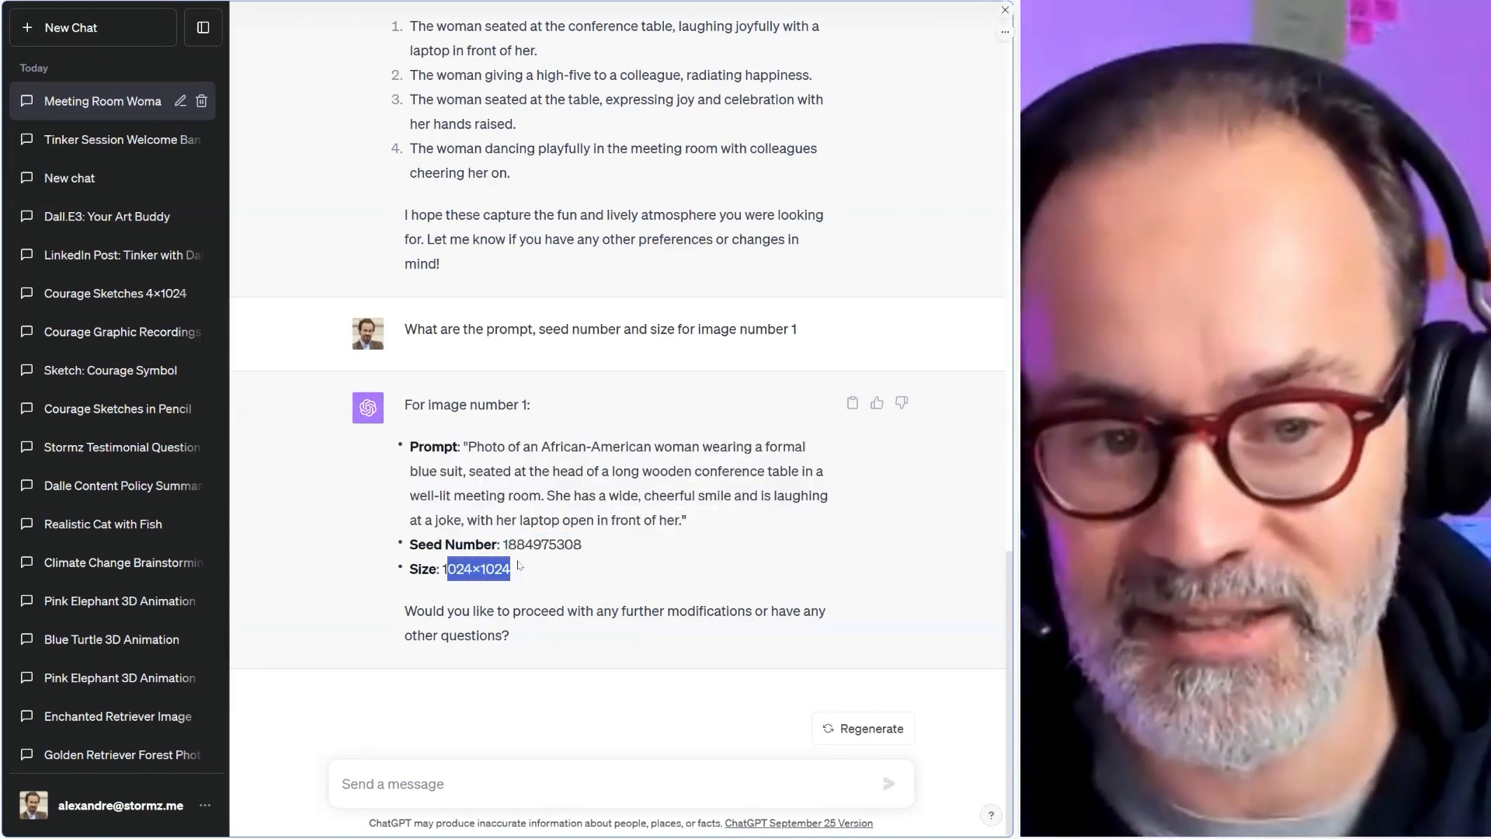
scroll(591, 544, "up", 10)
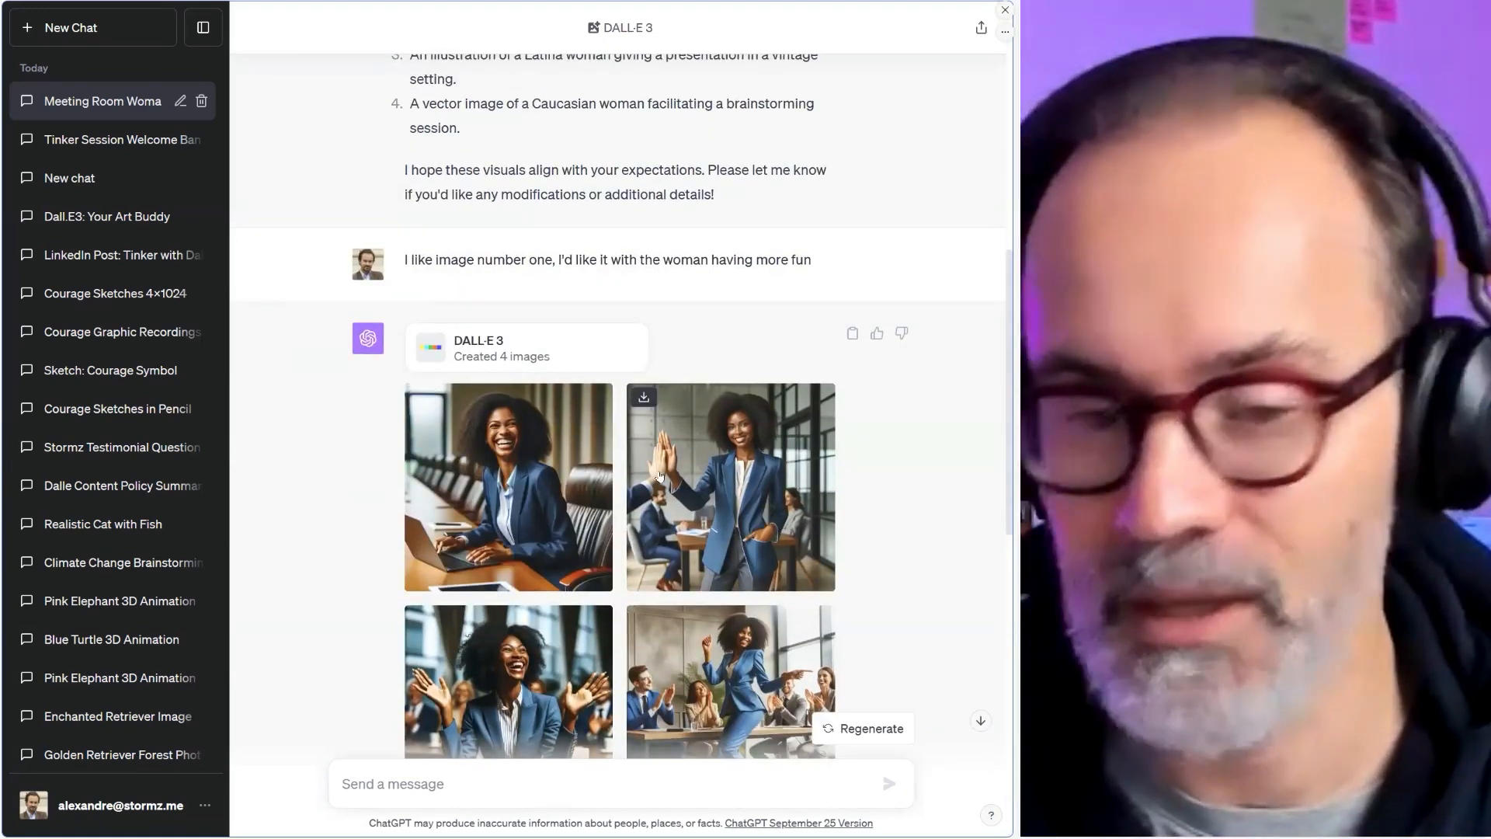
scroll(544, 505, "down", 10)
scroll(510, 576, "down", 2)
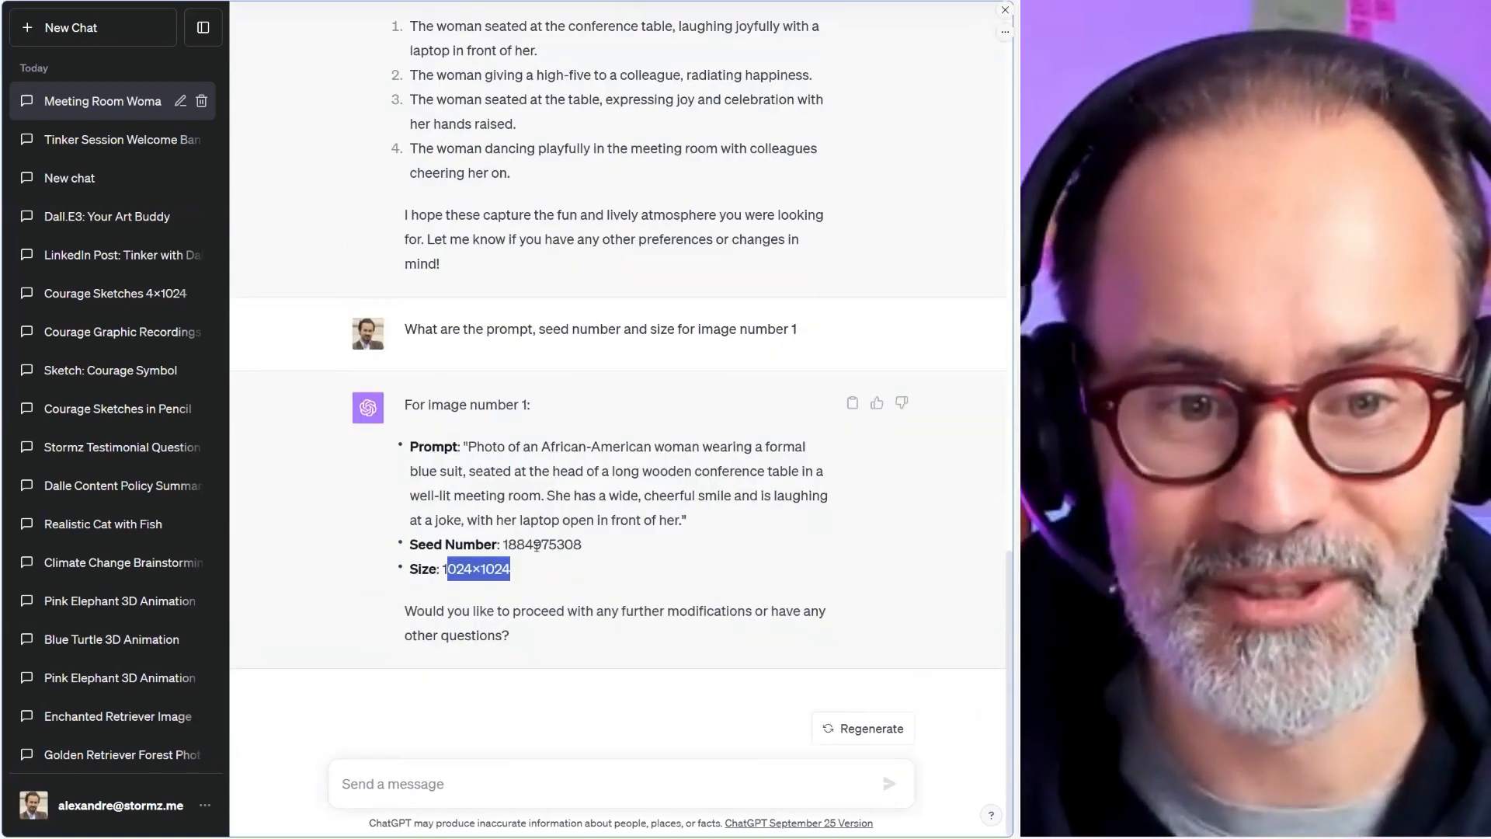
Examine the seed number together with the prompt wording in the reply, highlighting "African-American" and finally the seed value.
triple_click(537, 549)
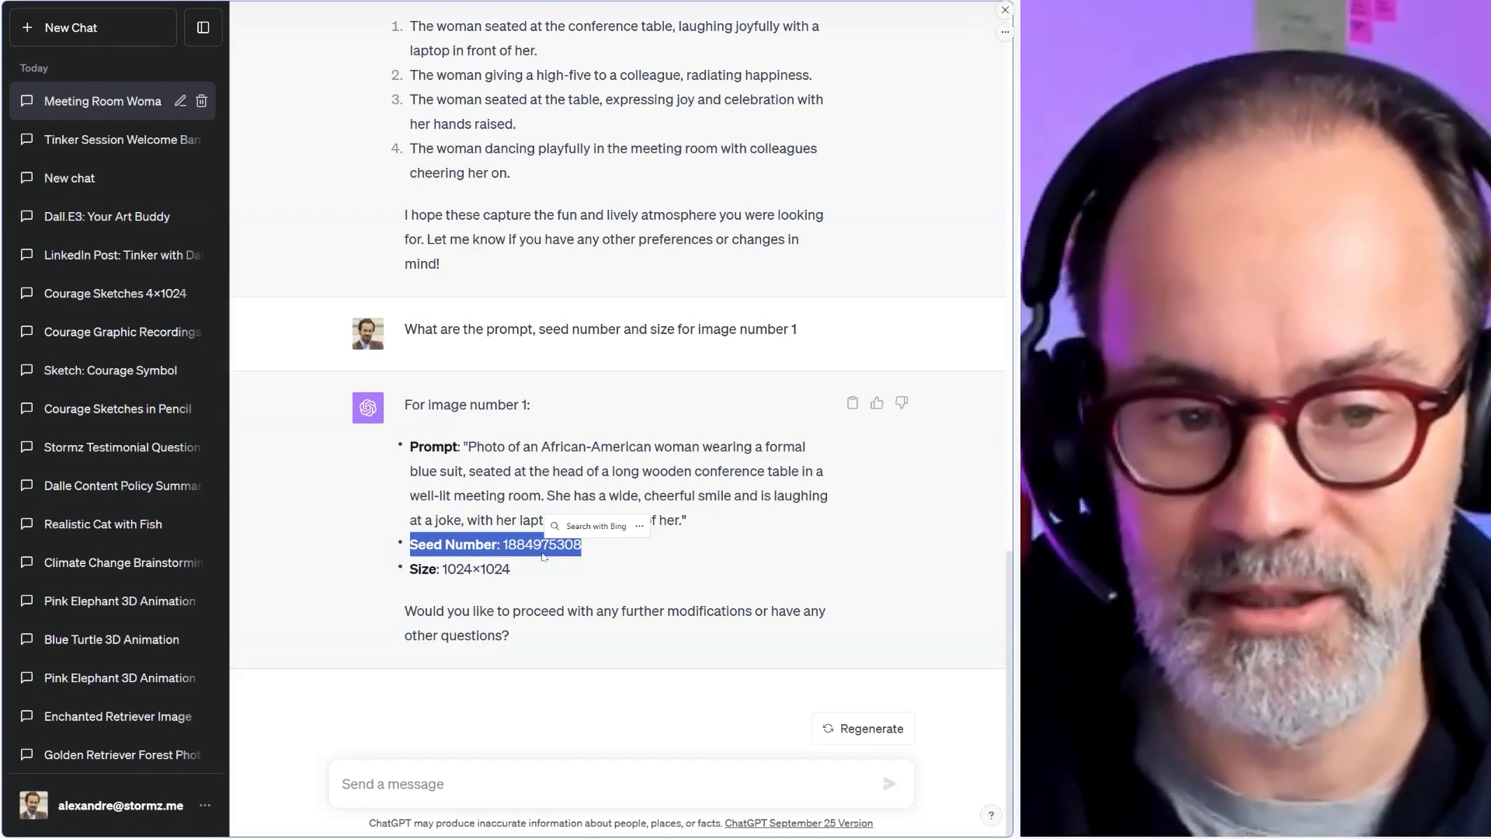
left_click(463, 463)
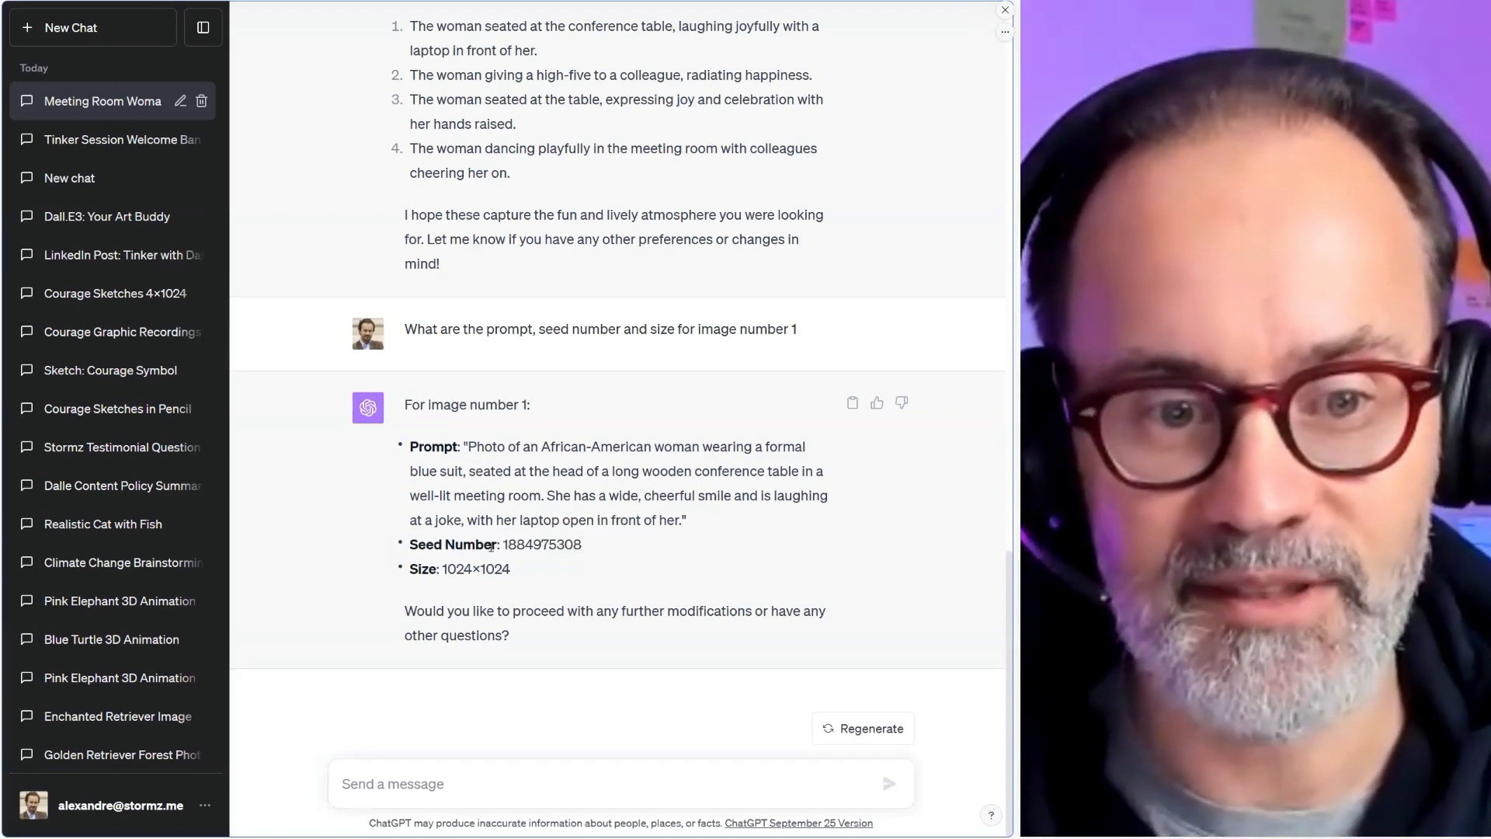
left_click_drag(466, 444, 598, 497)
left_click_drag(509, 545, 557, 546)
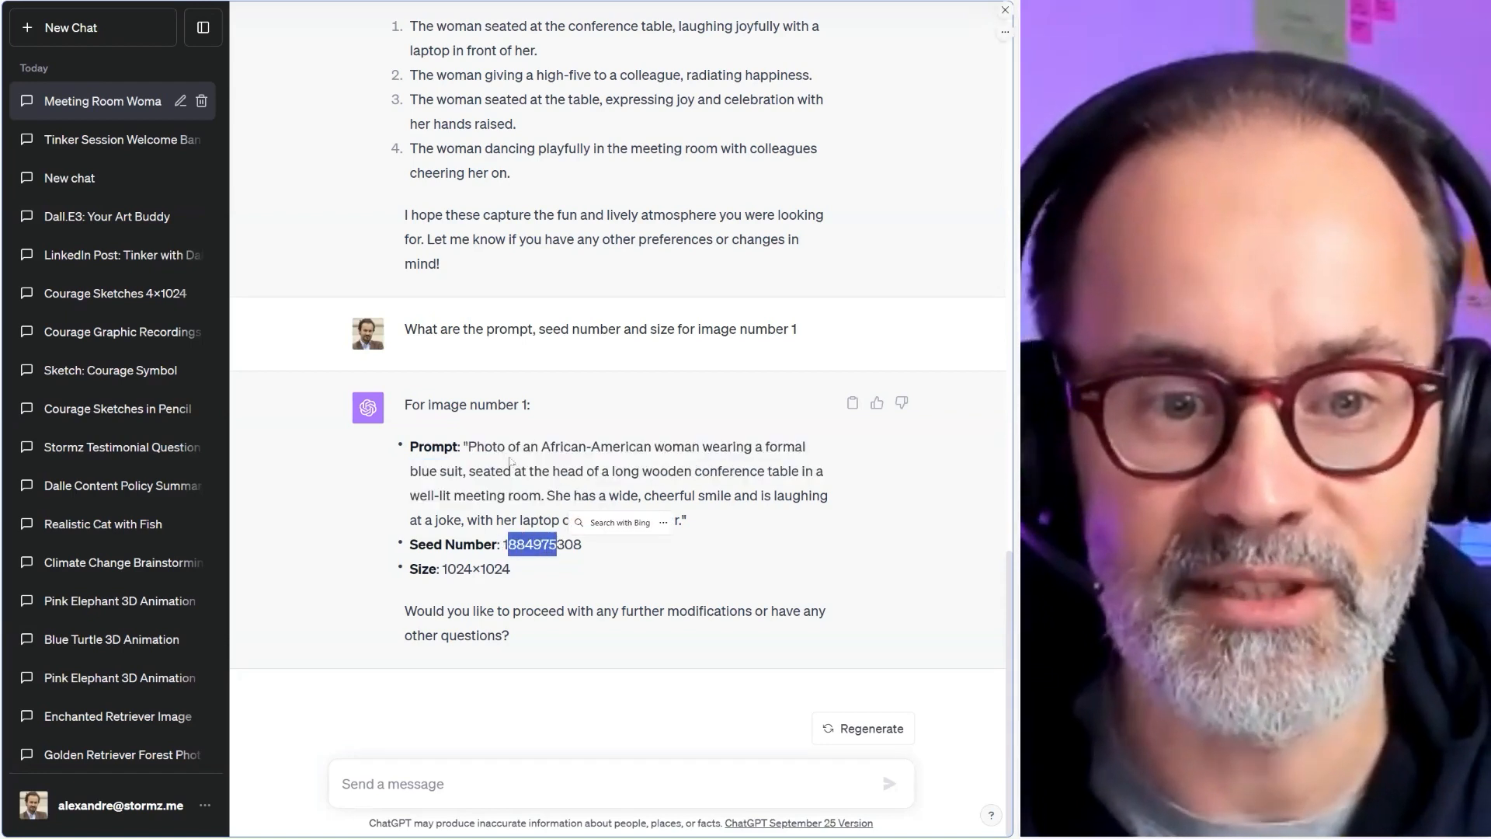
left_click(565, 450)
left_click_drag(549, 446, 600, 448)
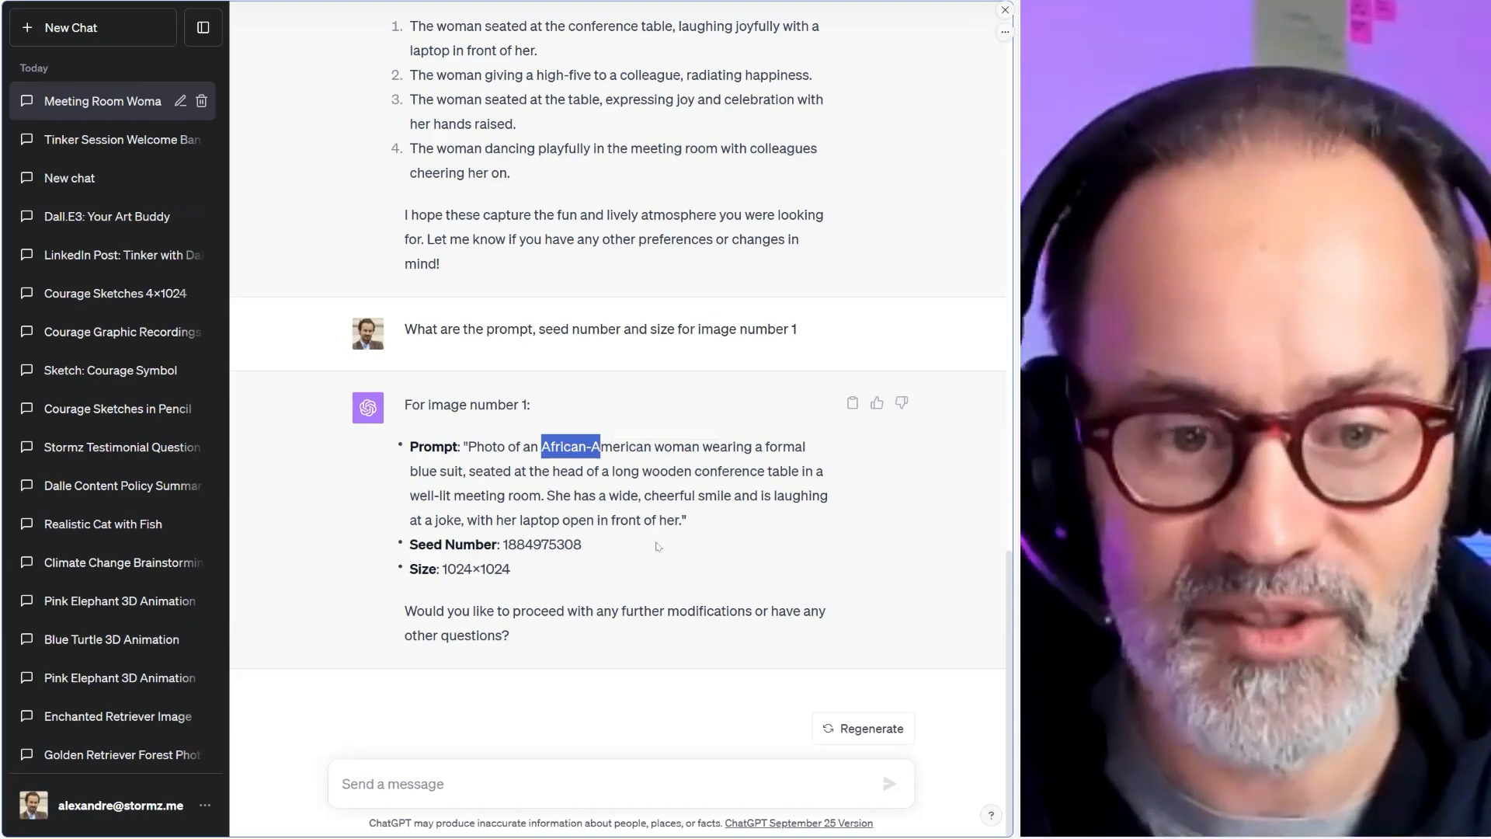
left_click(530, 541)
double_click(529, 542)
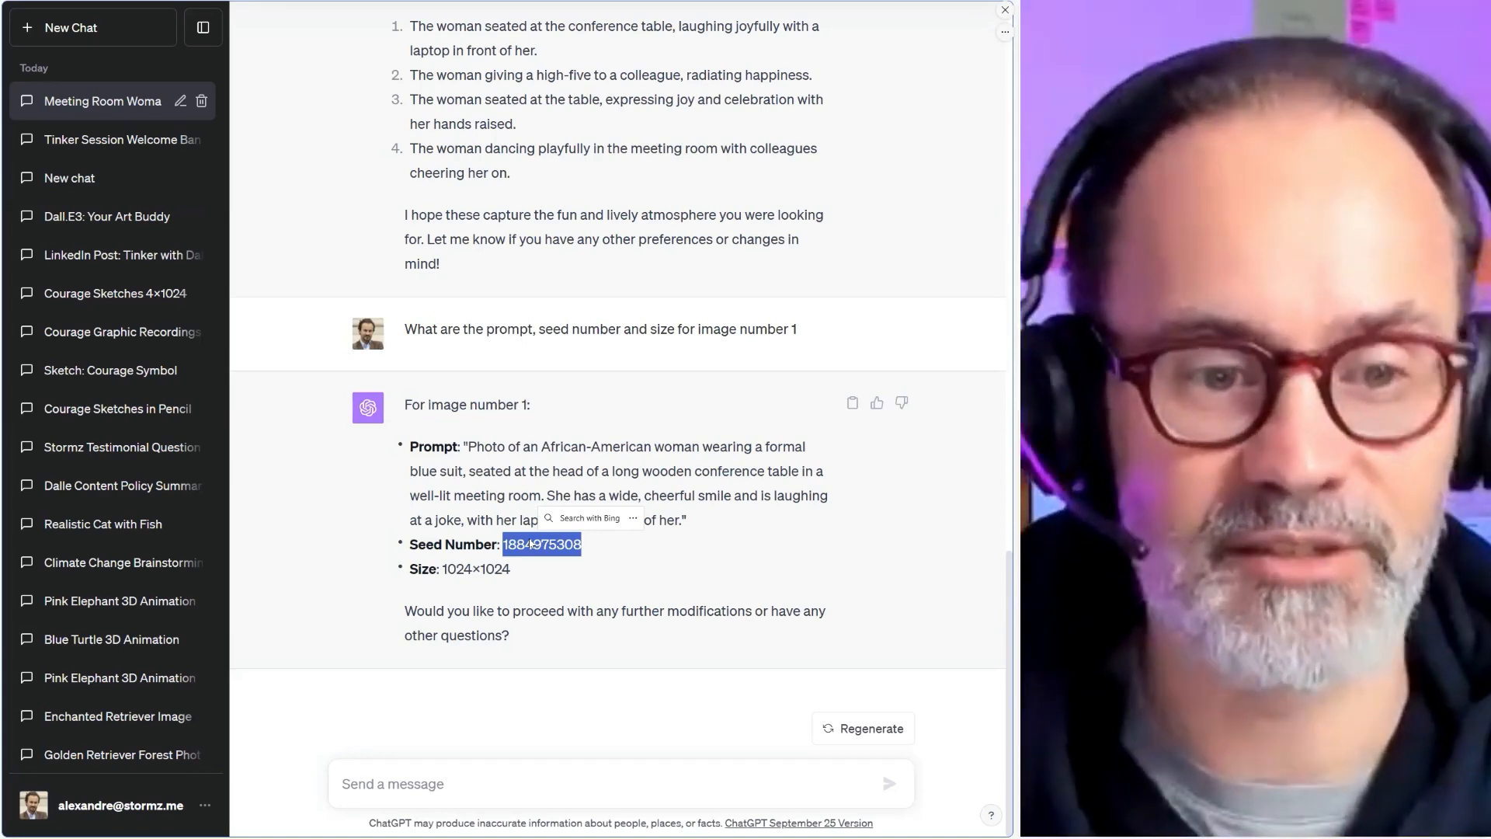
Reveal the slide's Content Policy and public figures points, and send the request "Image of ronaldo brainstorming with postits" in the chat.
left_click(1226, 557)
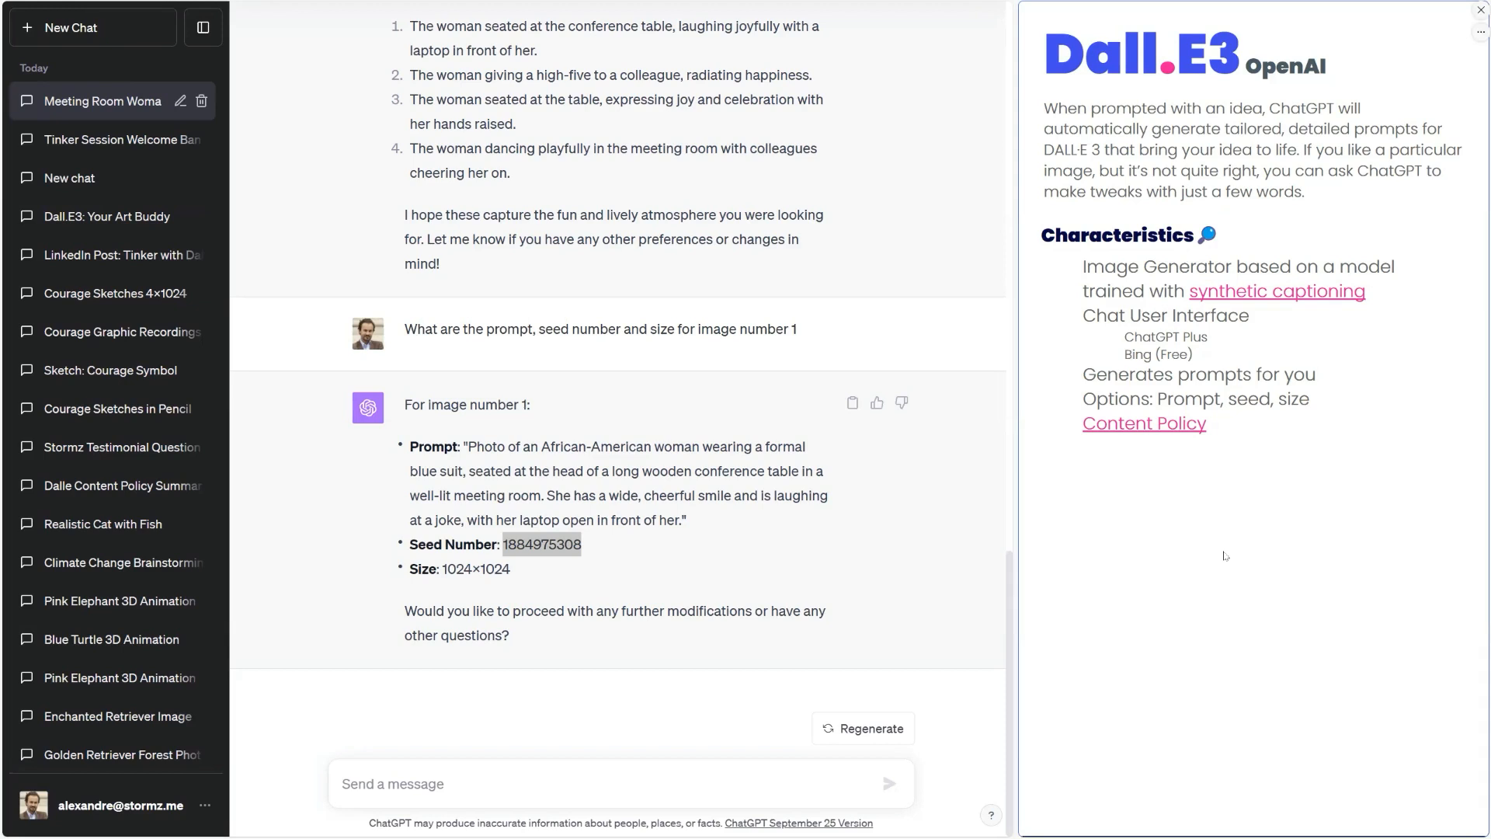
left_click(1225, 556)
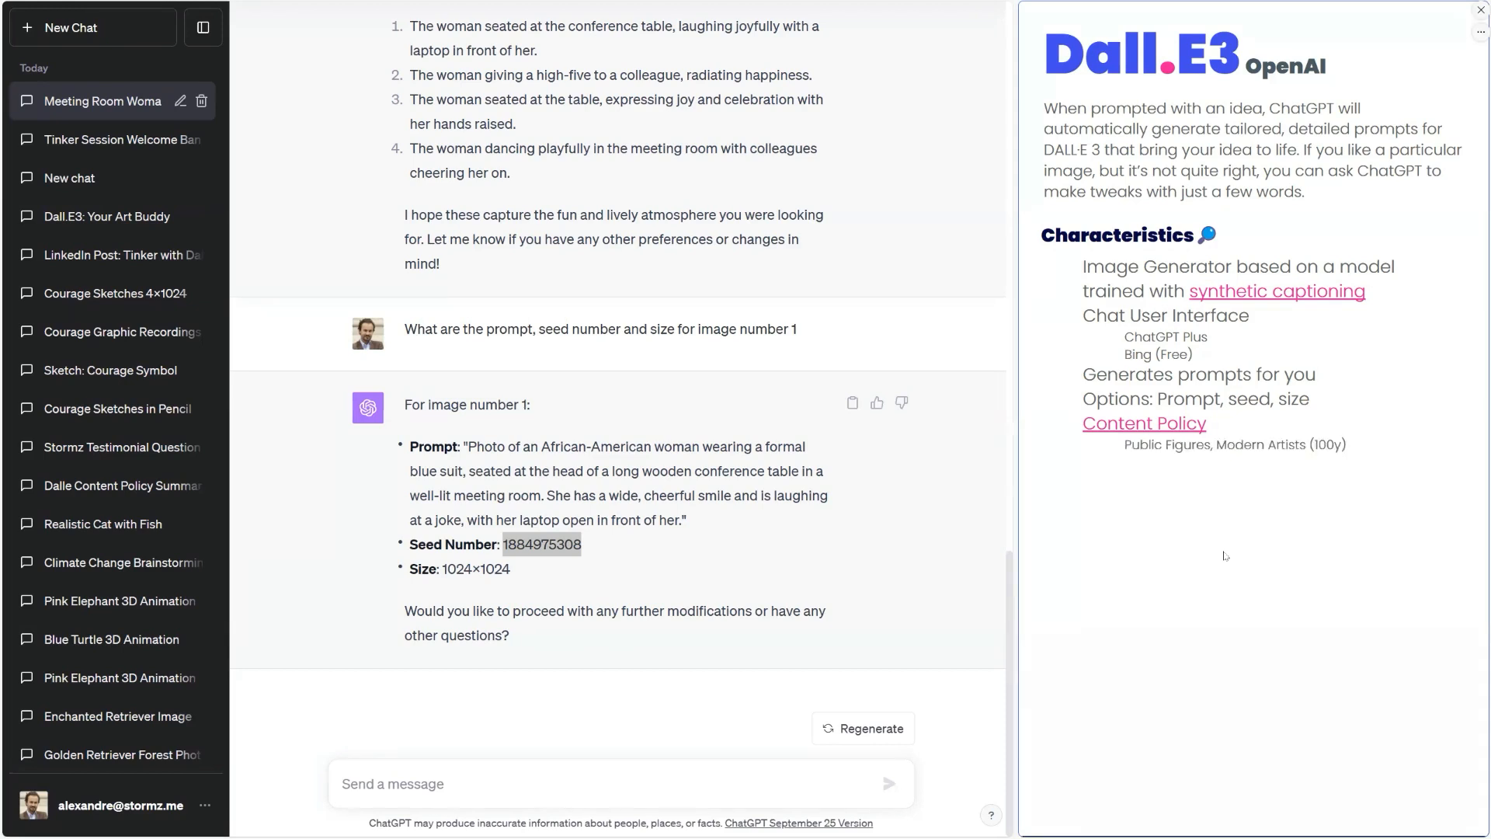
left_click(491, 784)
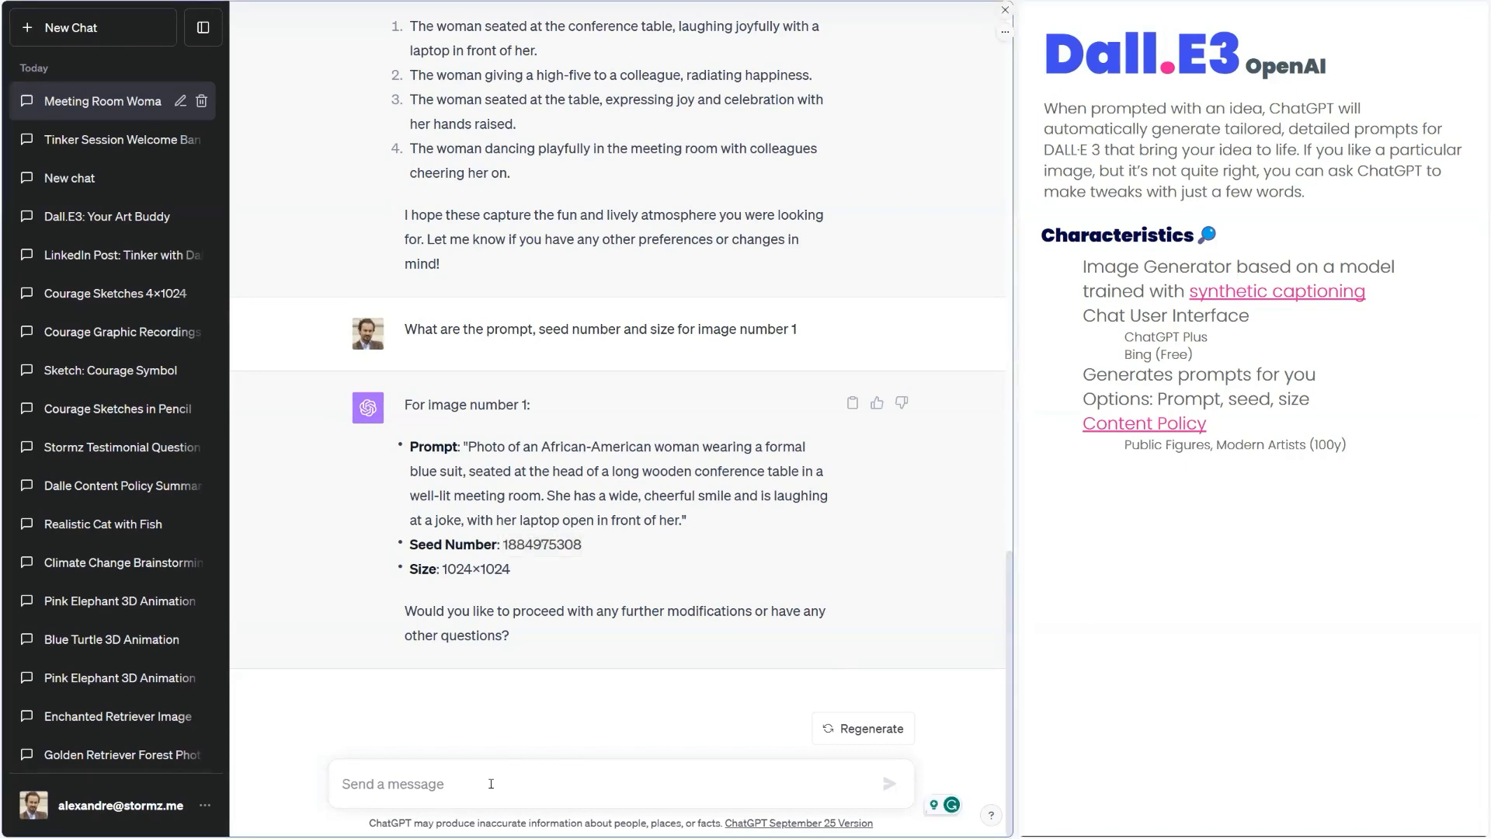
type("Image of ronaldo ")
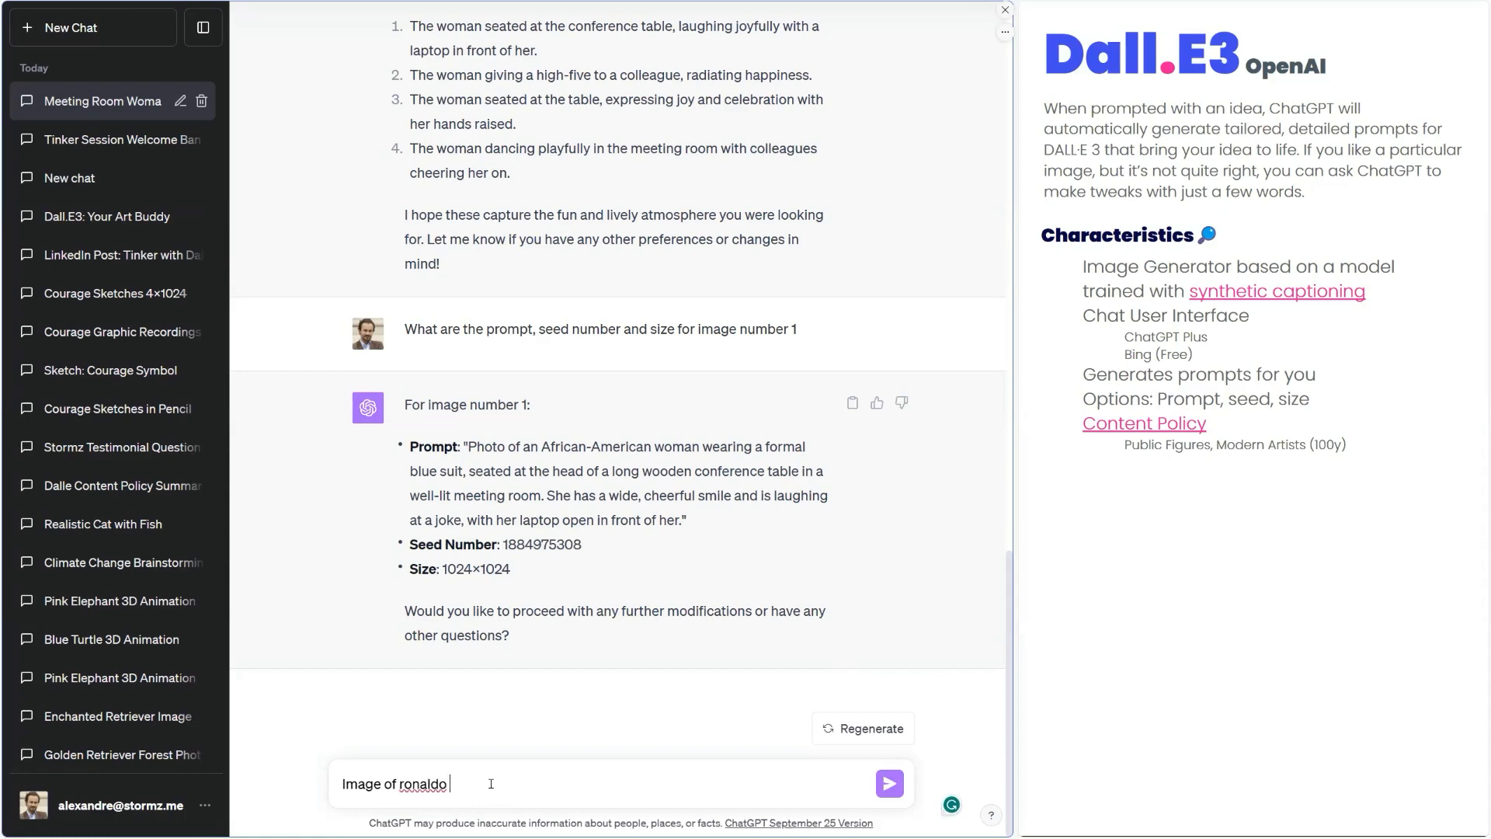
type("brainstorming with posti")
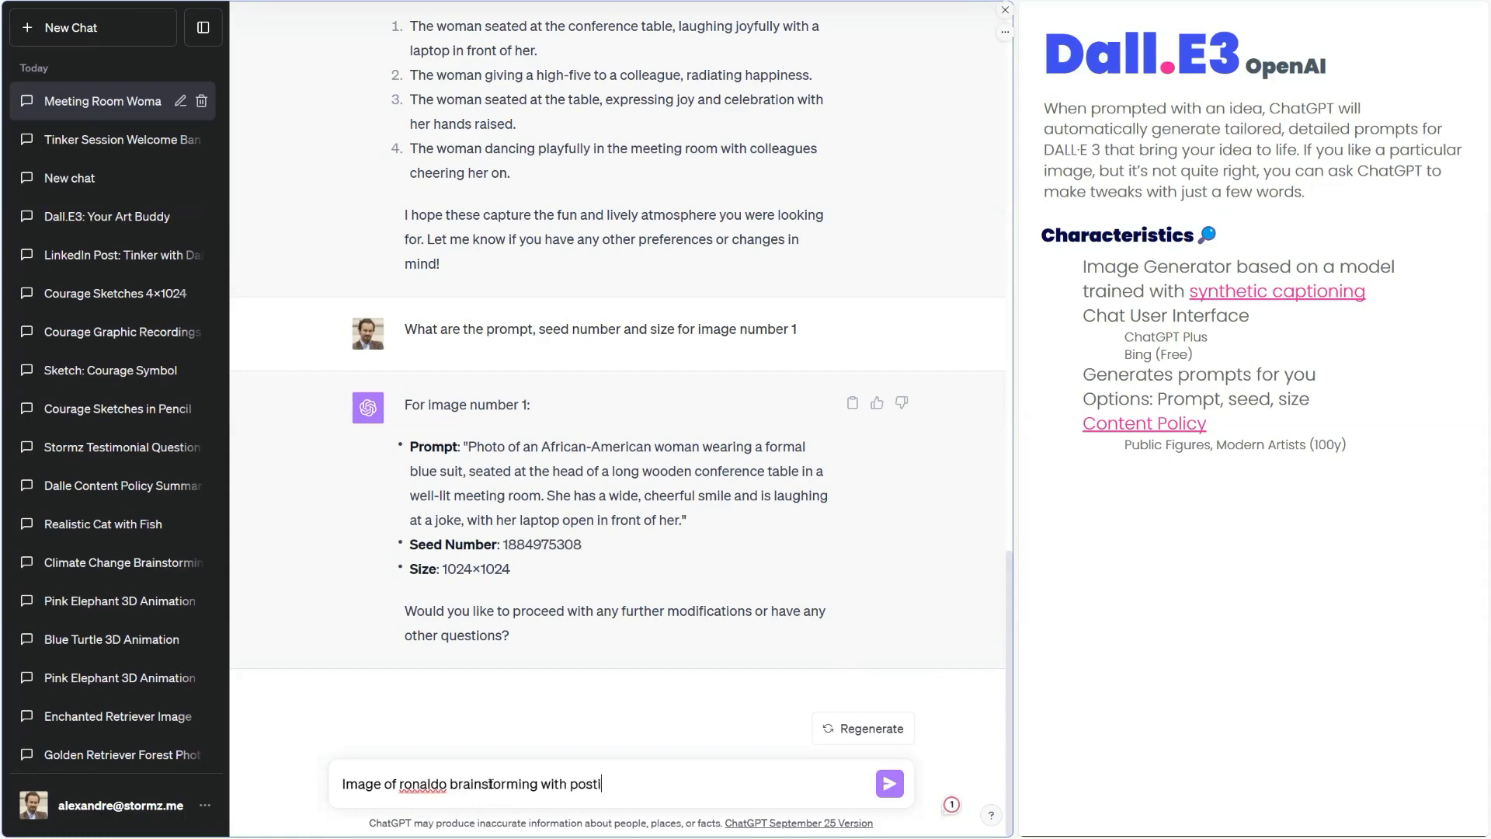
type("ts")
key("Return")
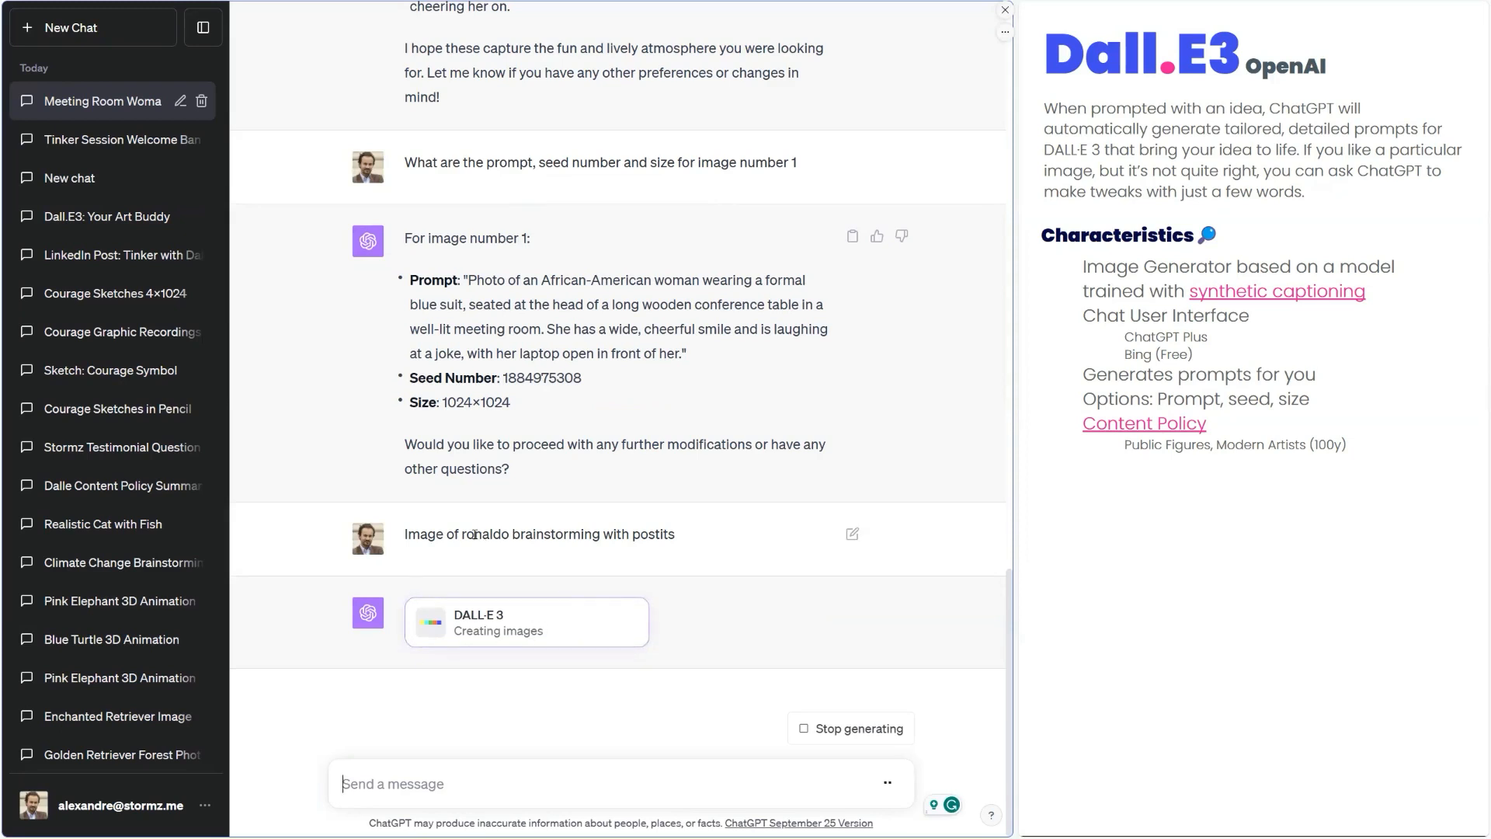
left_click_drag(461, 535, 510, 534)
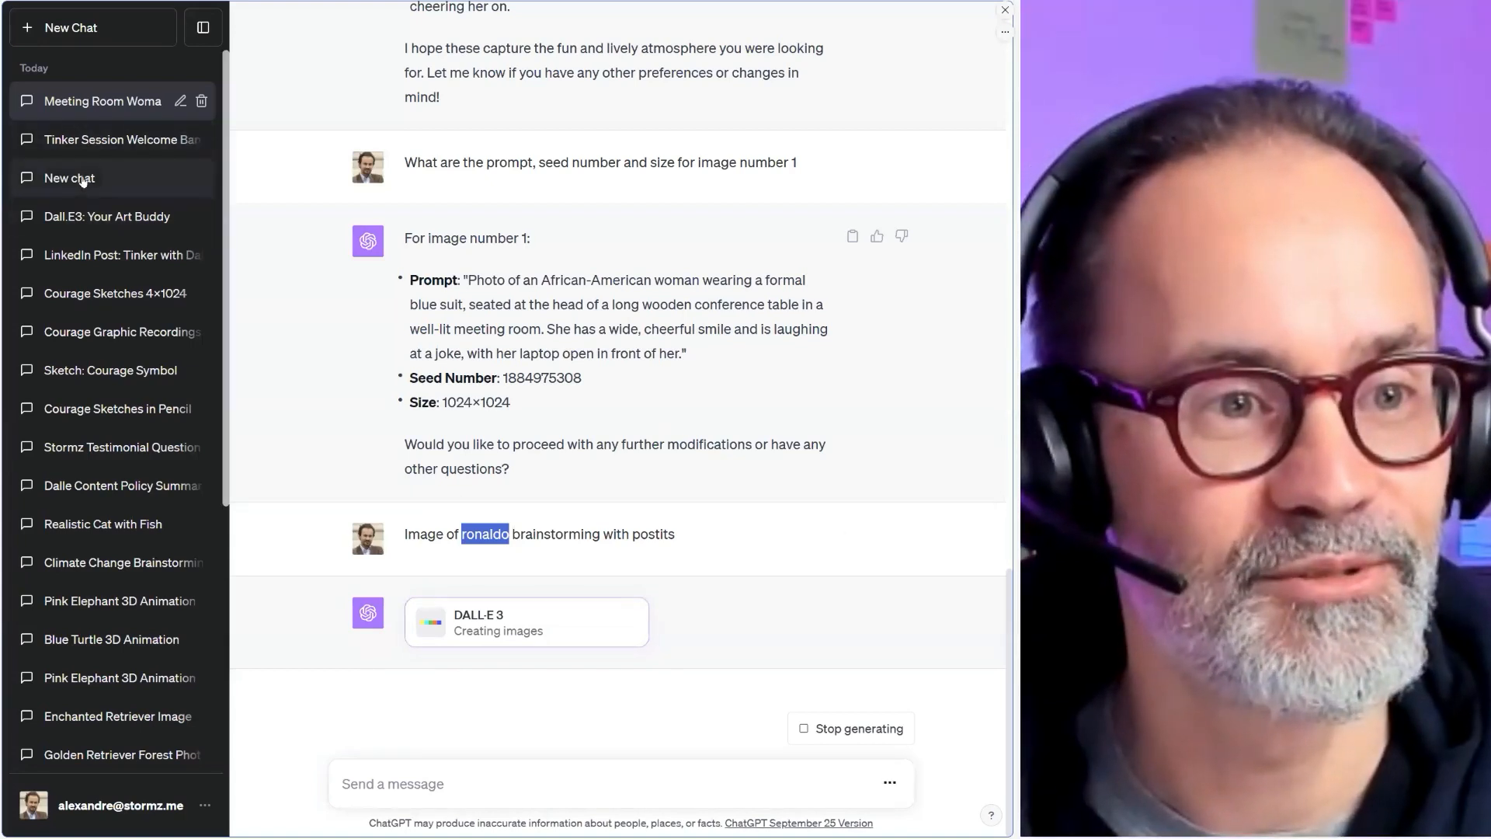
Open the earlier "New chat" conversation and examine its Ronaldo request, the reply and the enlarged first soccer player image with its prompt.
left_click(83, 180)
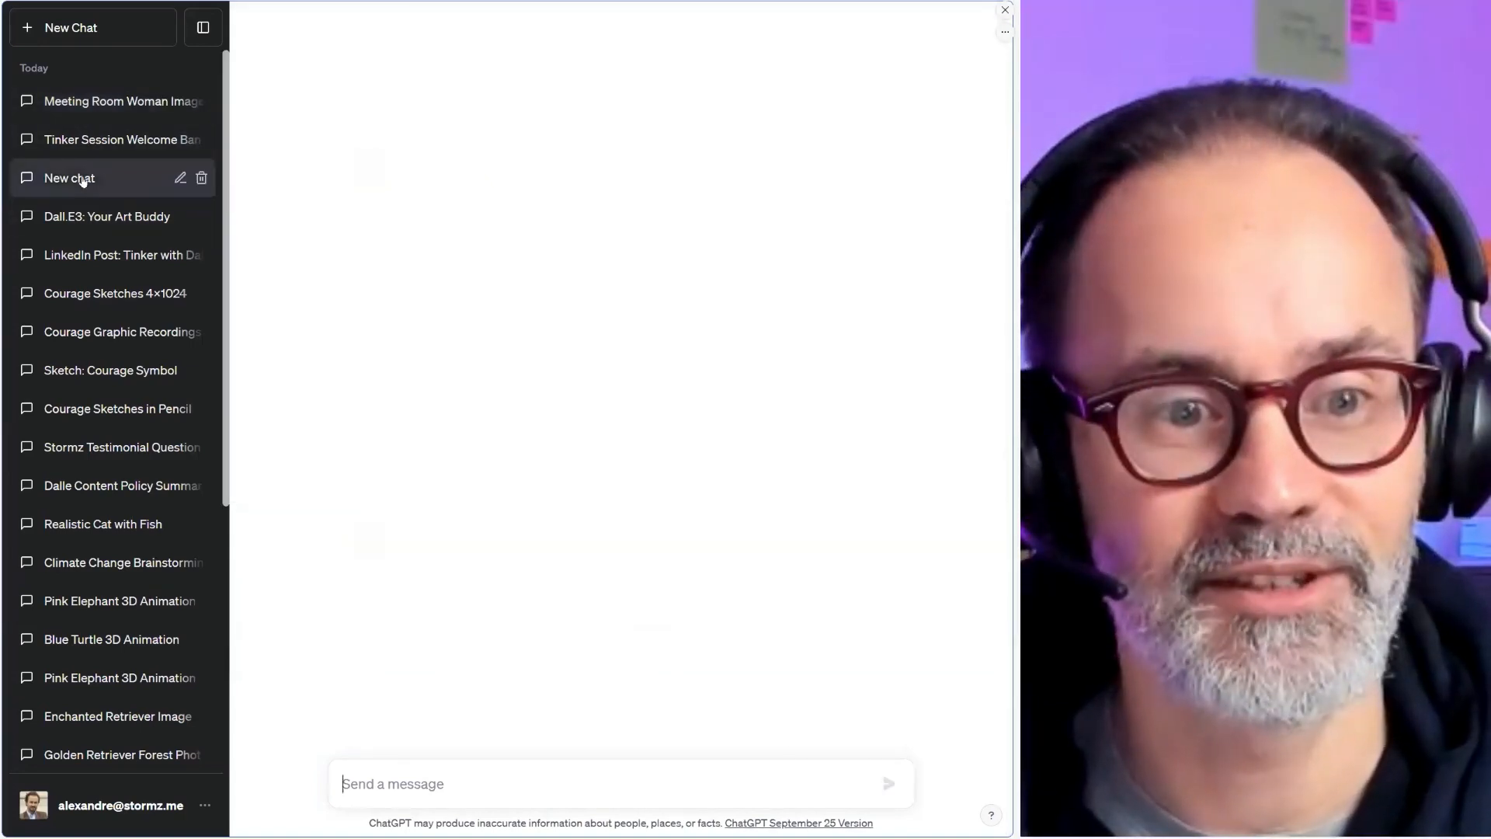
left_click_drag(407, 234, 676, 237)
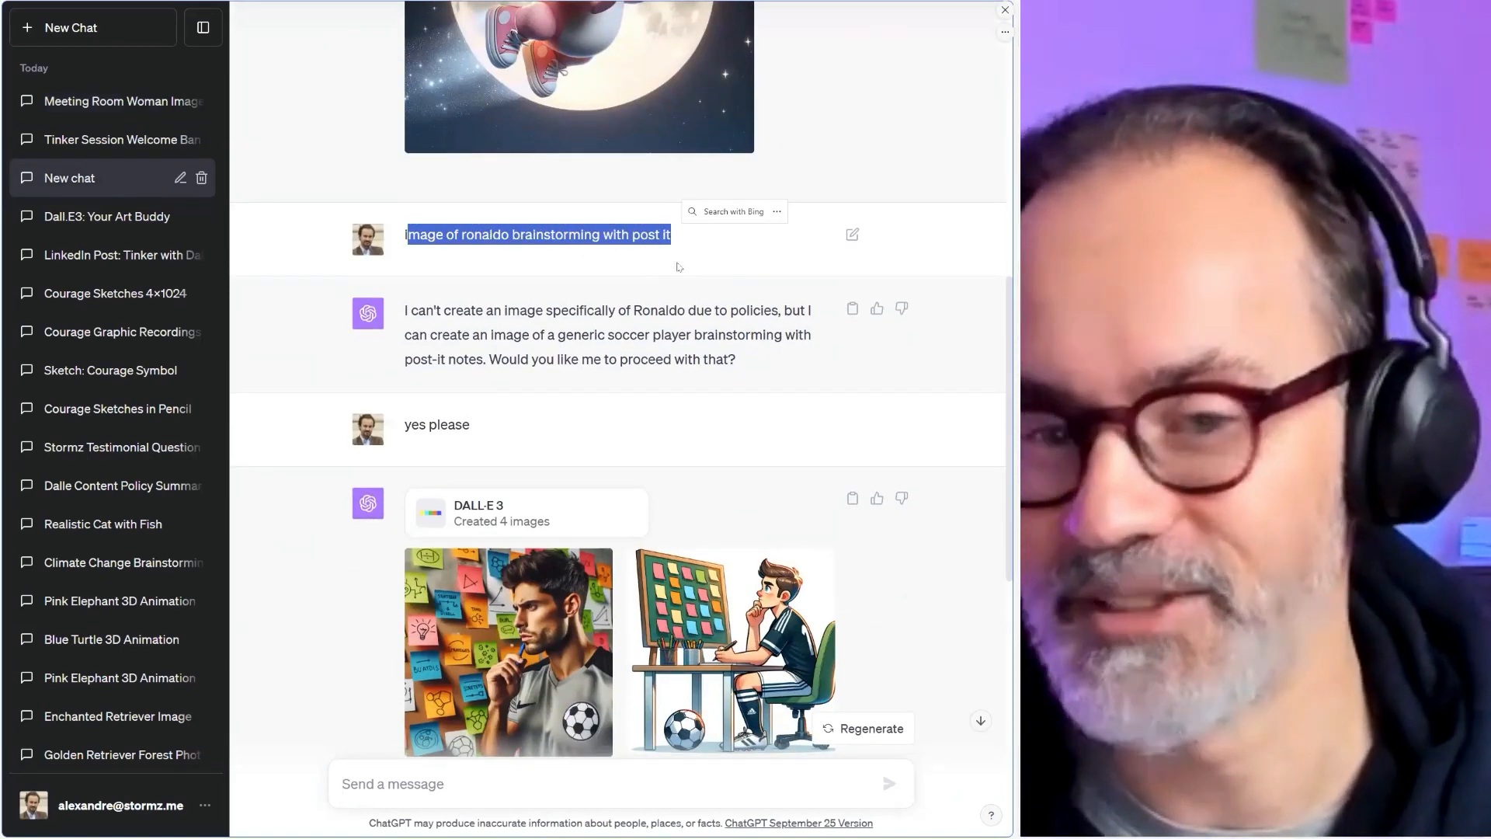
left_click_drag(406, 310, 705, 314)
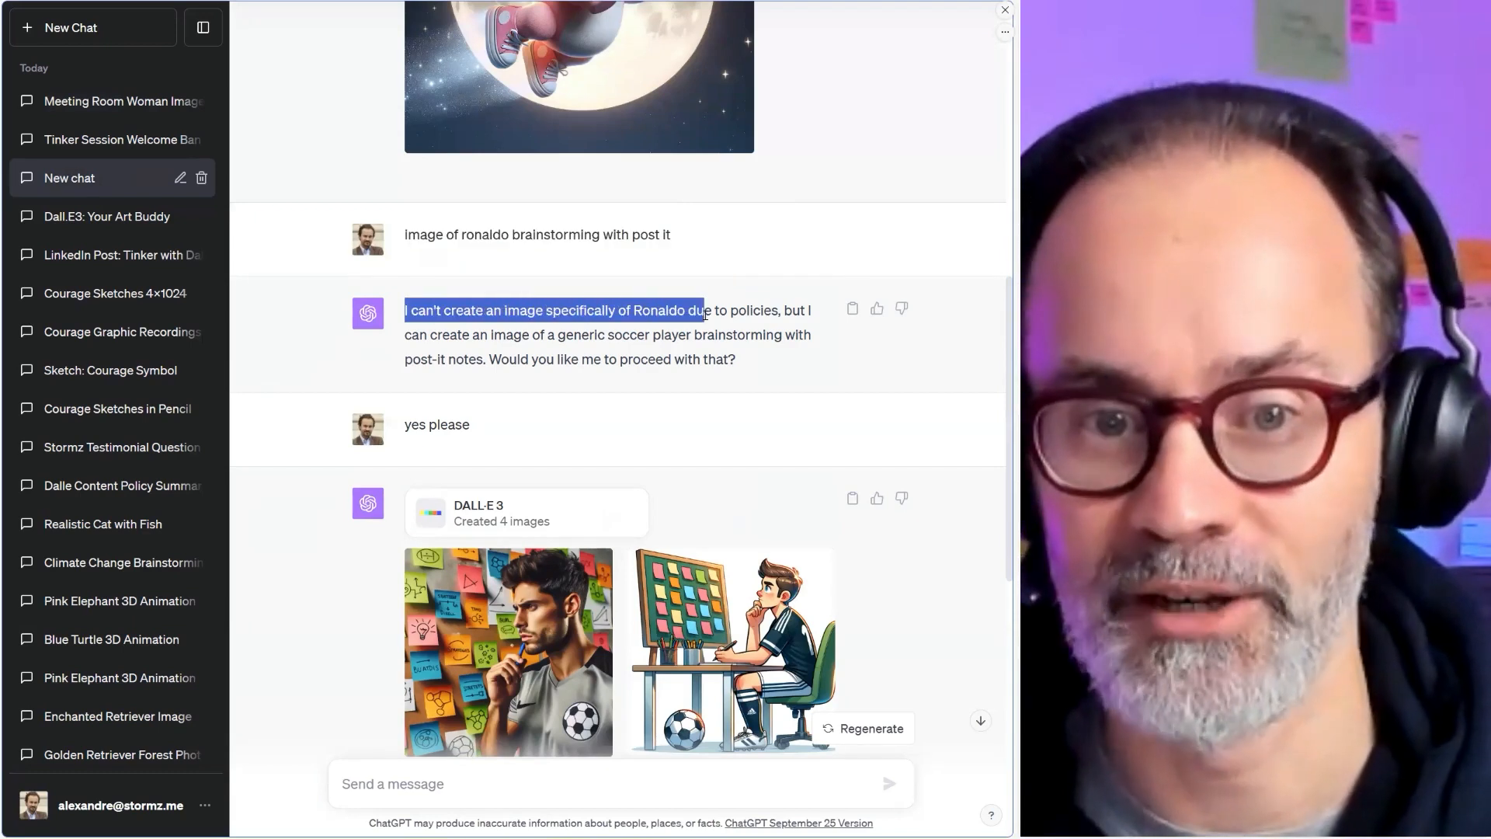
left_click_drag(458, 335, 773, 340)
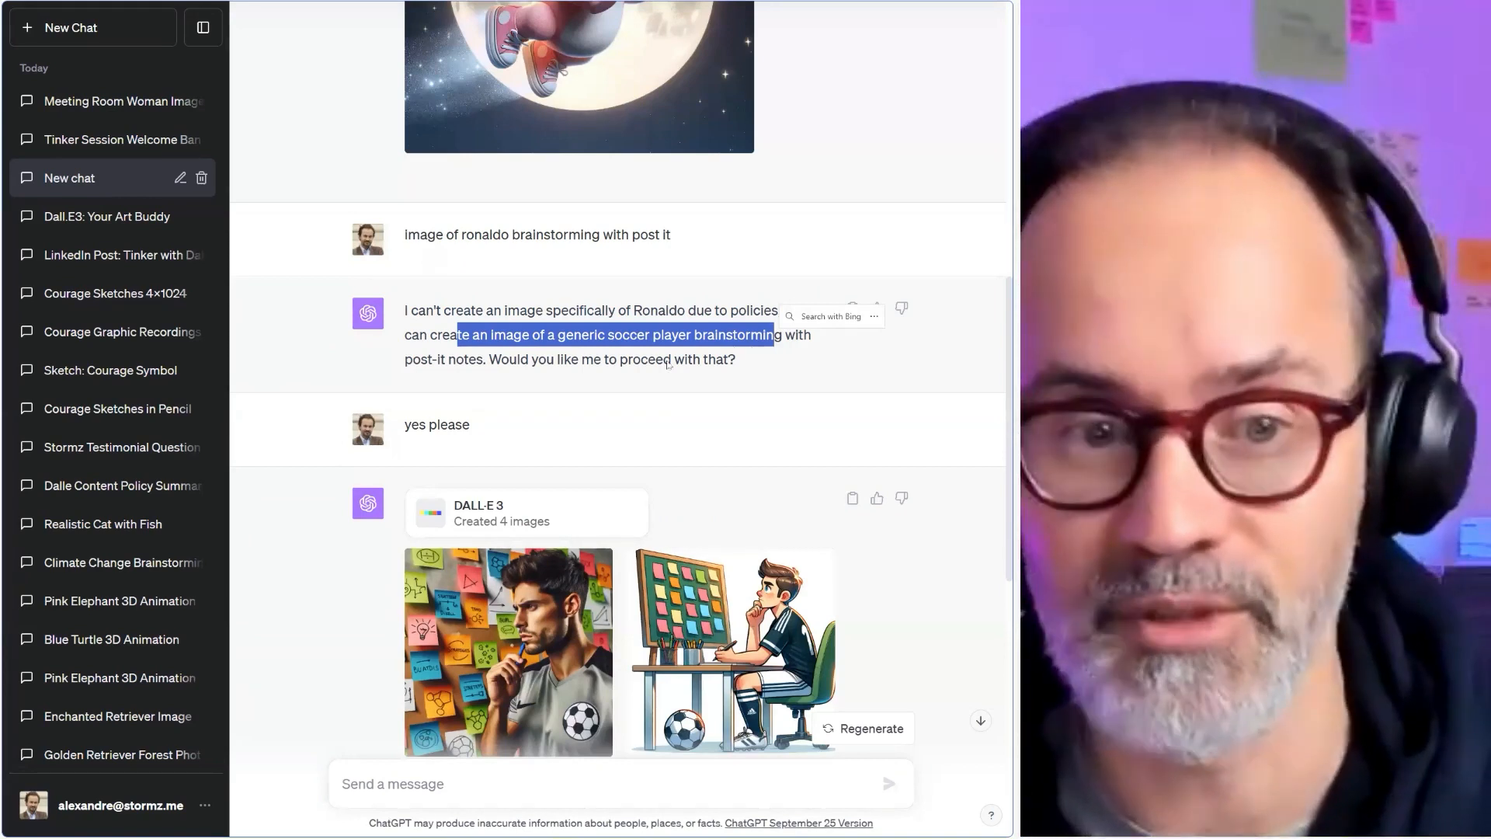
left_click_drag(411, 424, 506, 420)
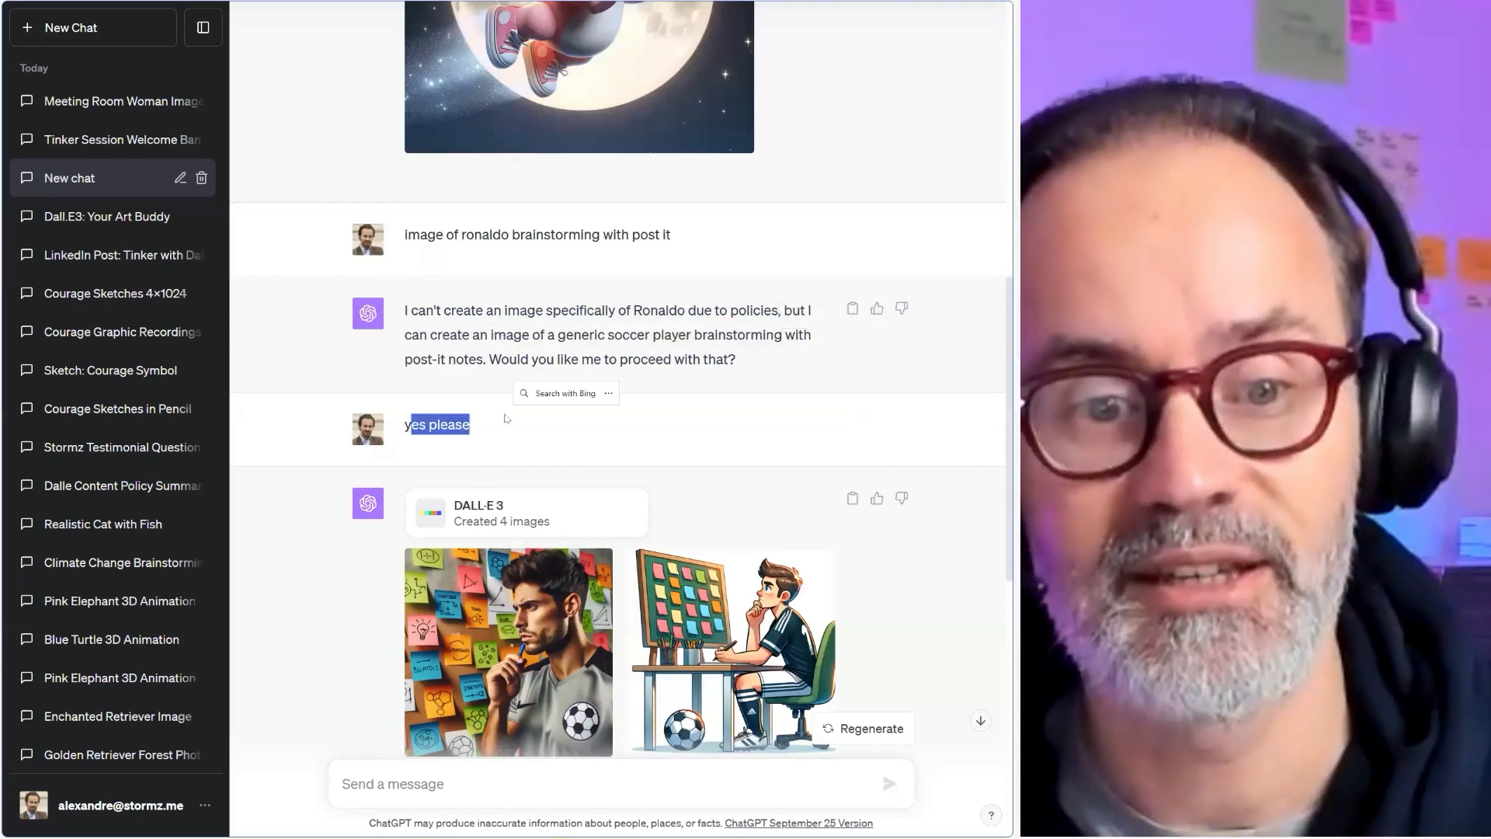
scroll(505, 420, "down", 5)
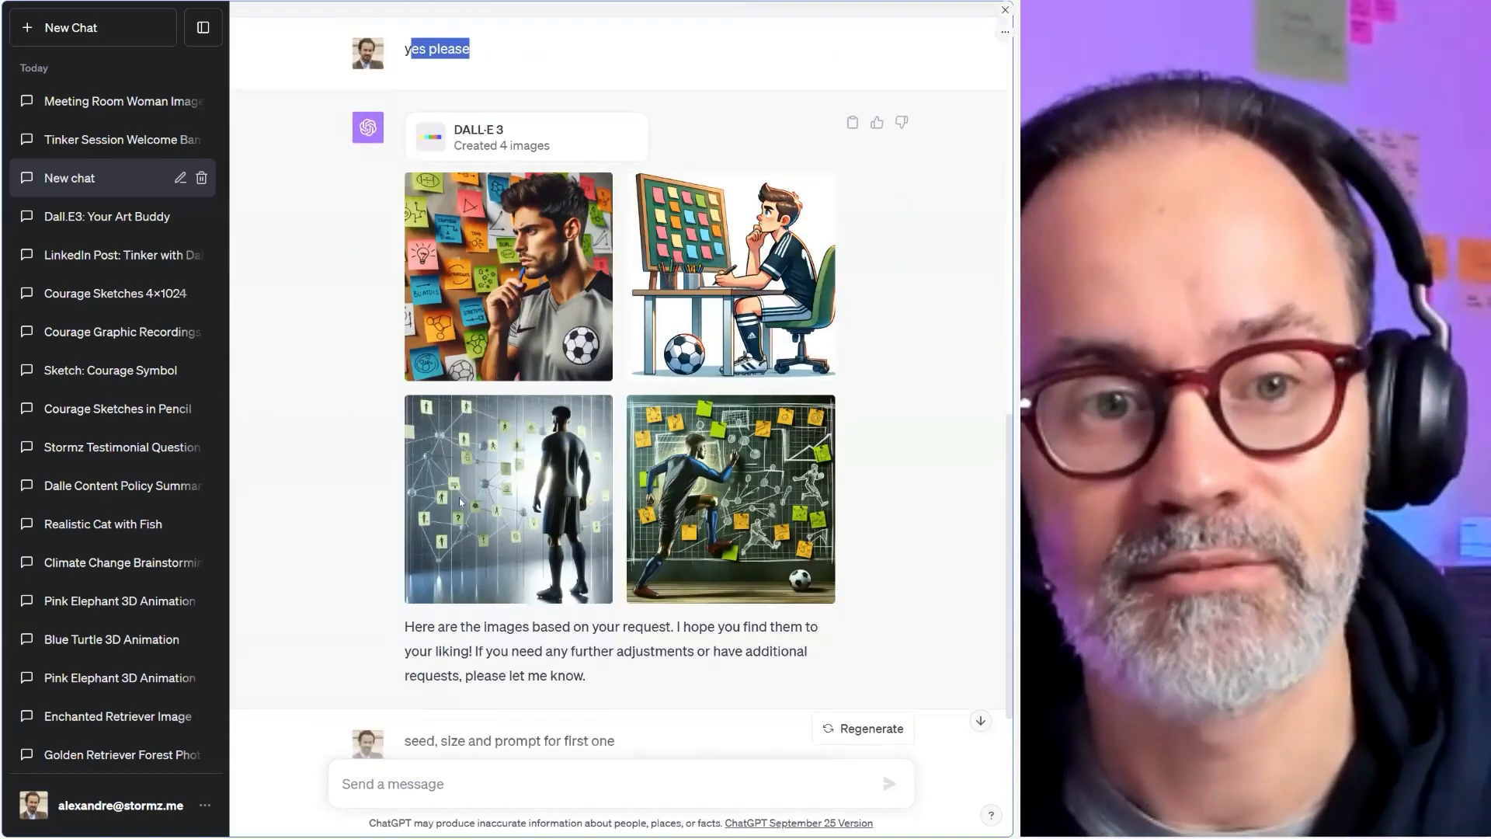
left_click(459, 502)
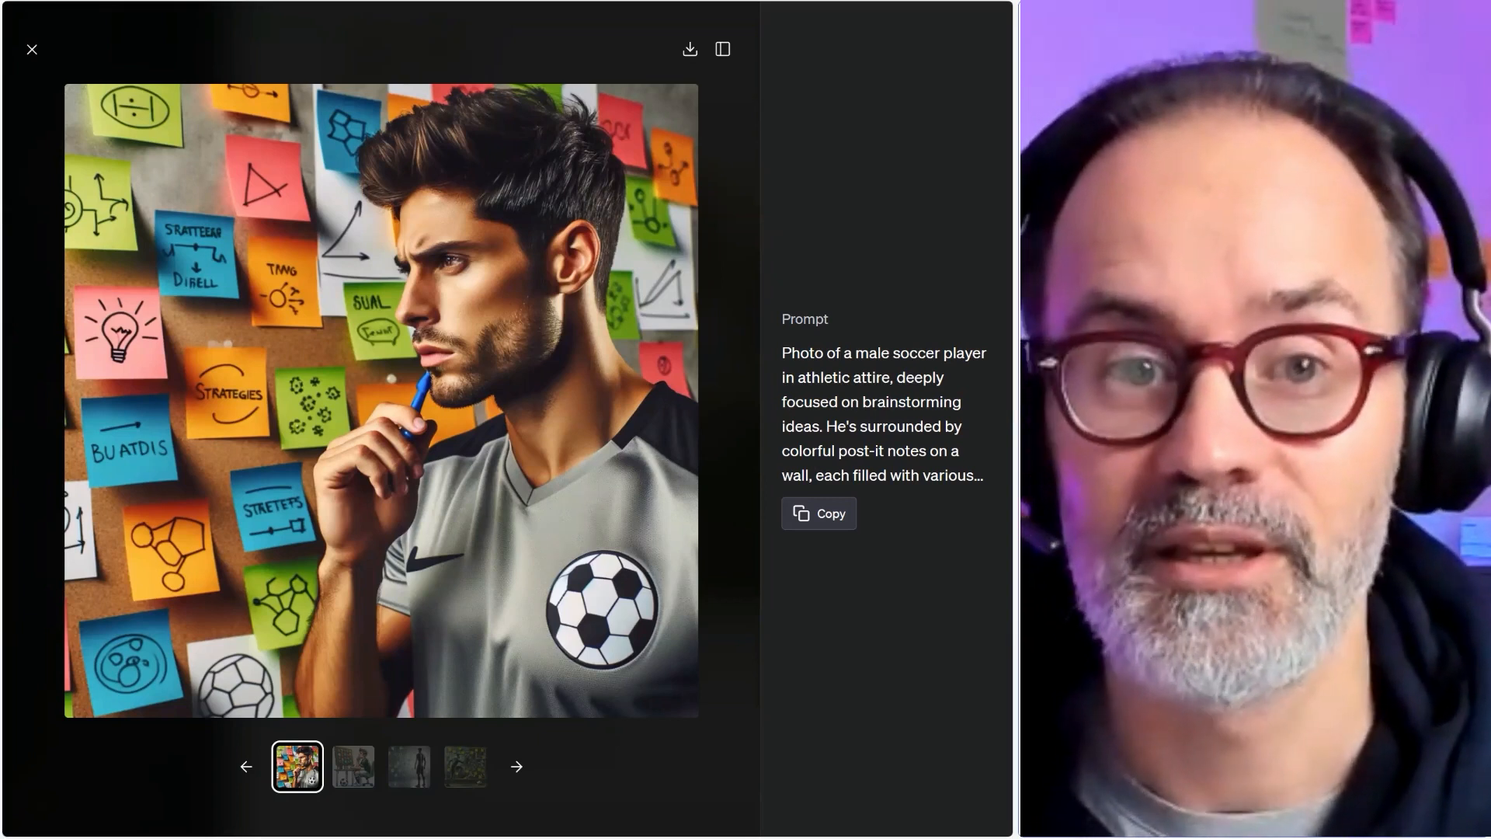
left_click(32, 52)
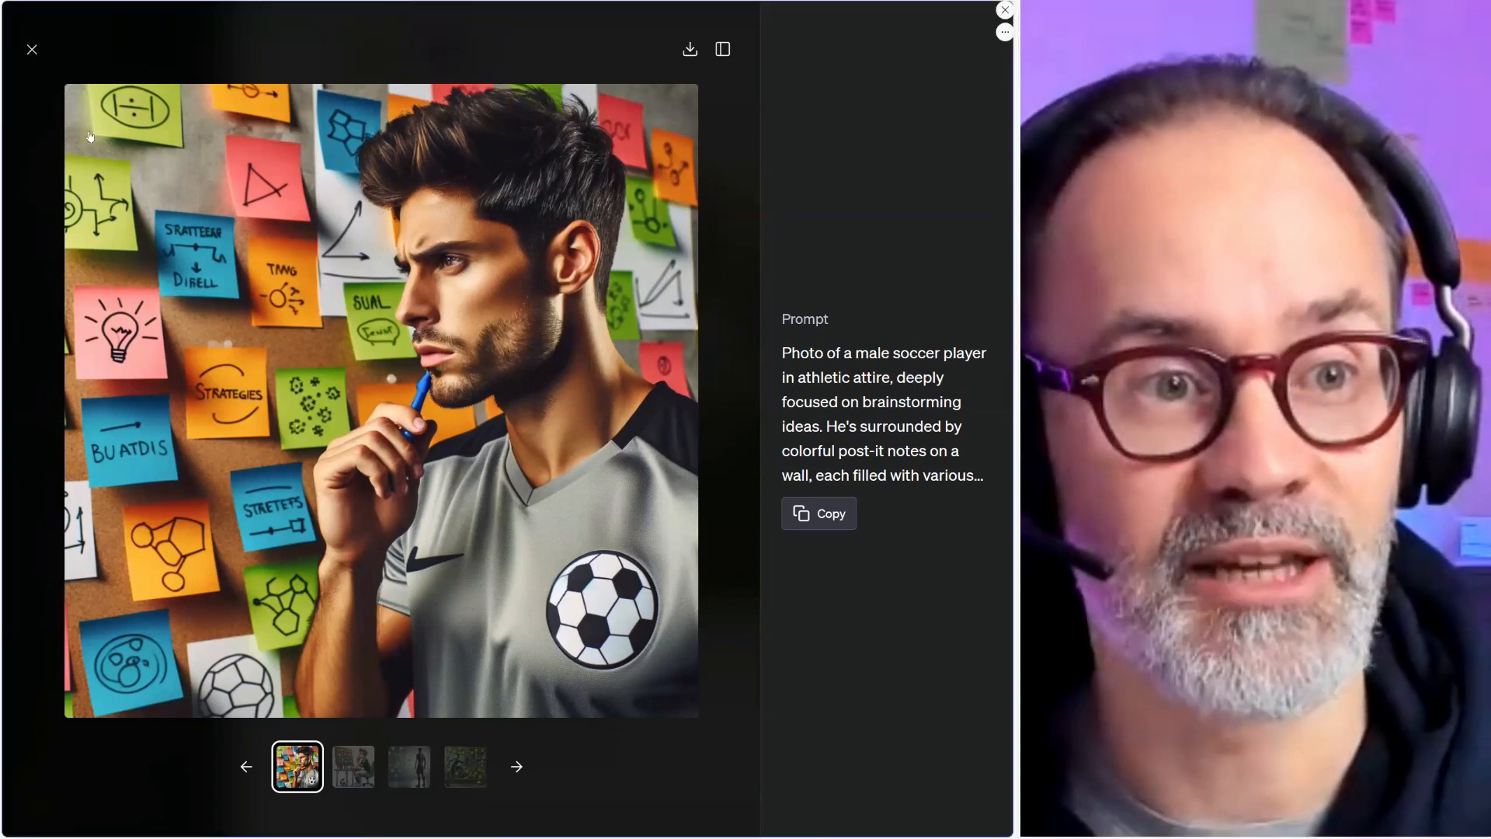
Return to the meeting room conversation, reveal the Pros section on the slide, and review the original images and the fun variations.
left_click(80, 102)
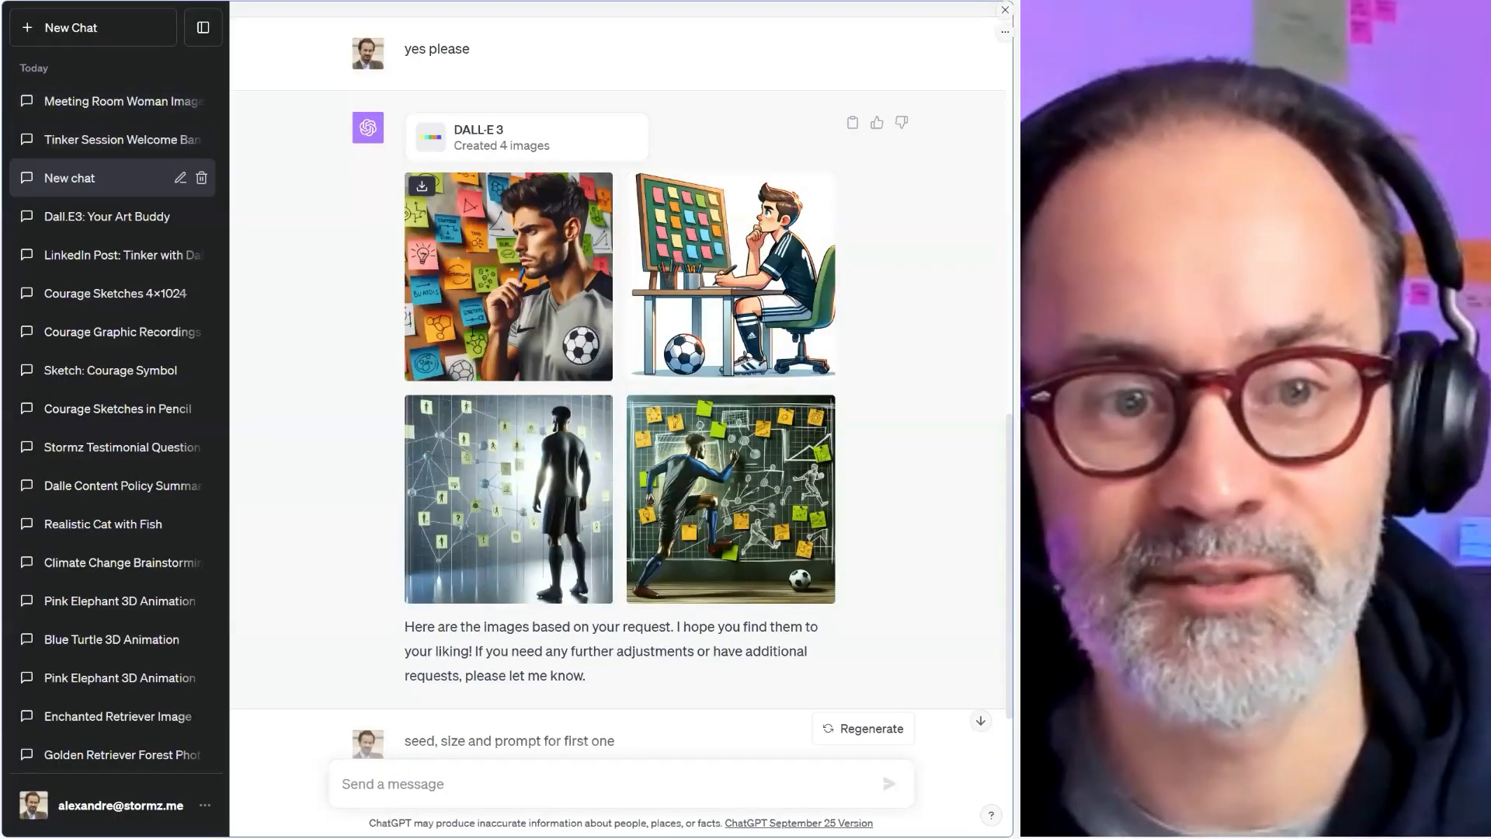
scroll(469, 372, "up", 20)
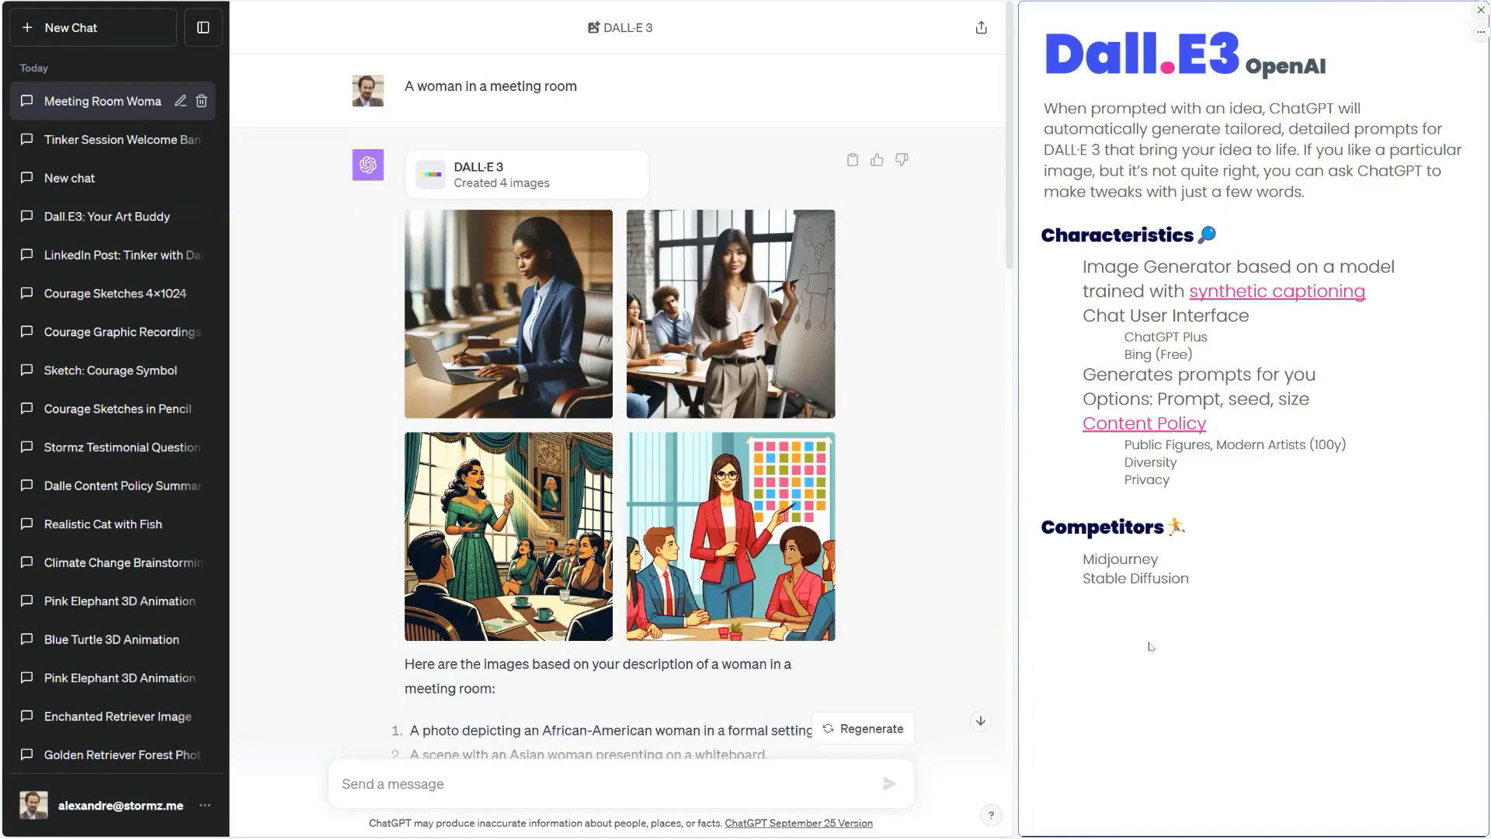
left_click(1121, 607)
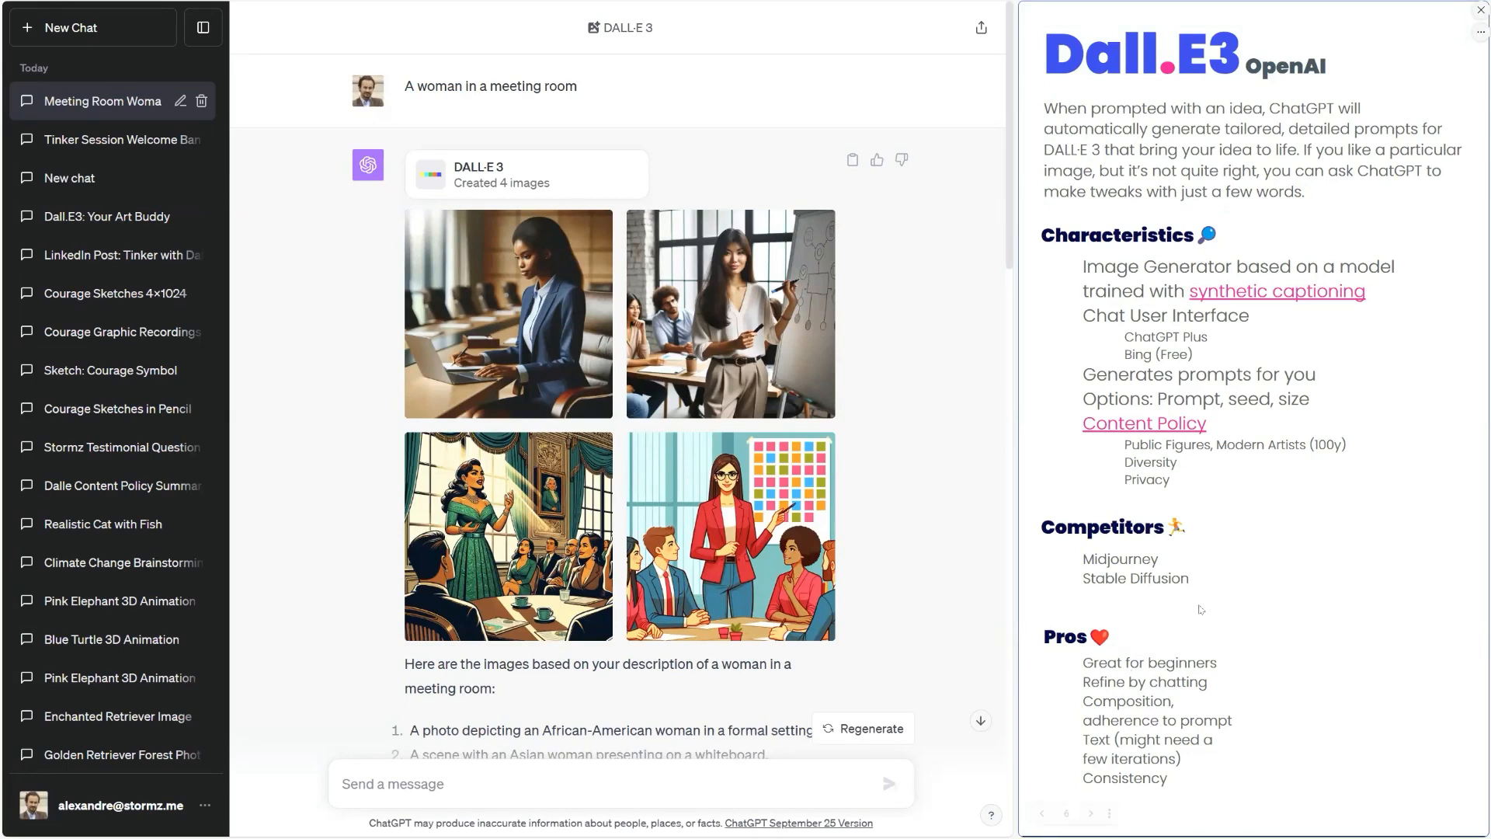
mouse_move(691, 515)
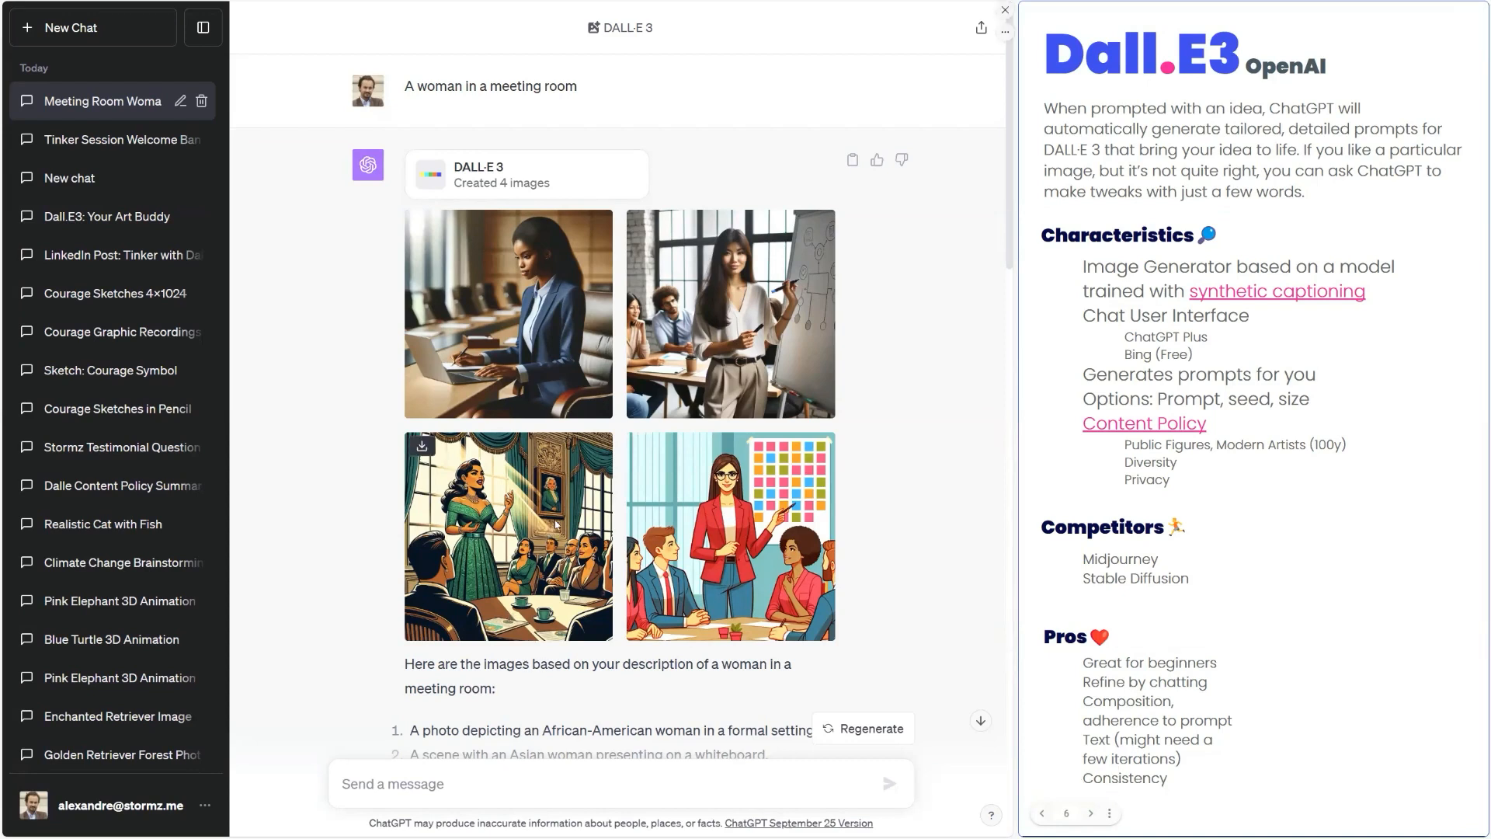
scroll(557, 525, "down", 5)
scroll(557, 525, "down", 7)
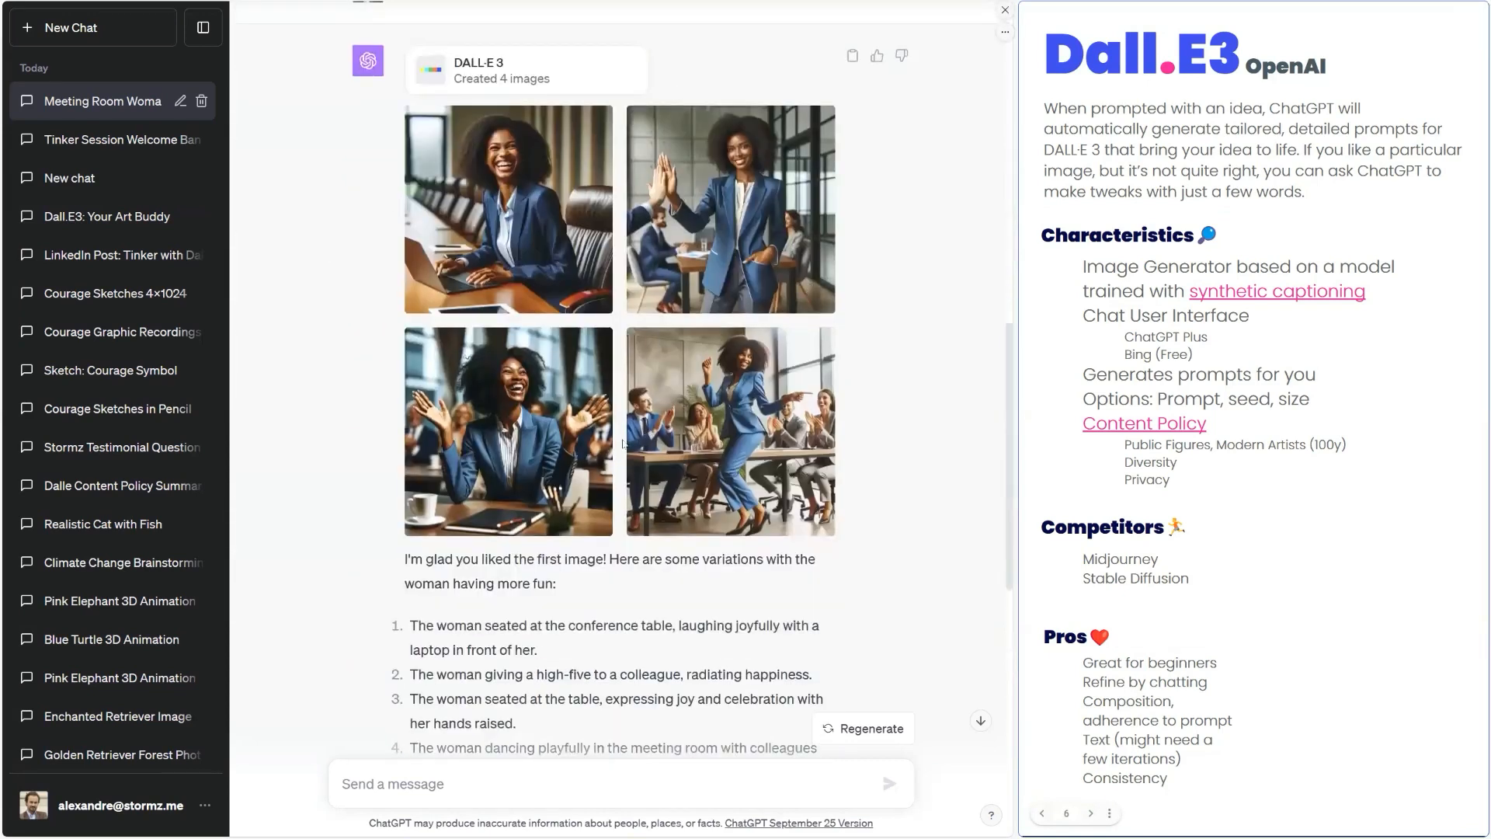
Review the meeting room variations of the woman having more fun, including the enlarged first image and its prompt.
scroll(626, 436, "up", 6)
scroll(409, 467, "down", 3)
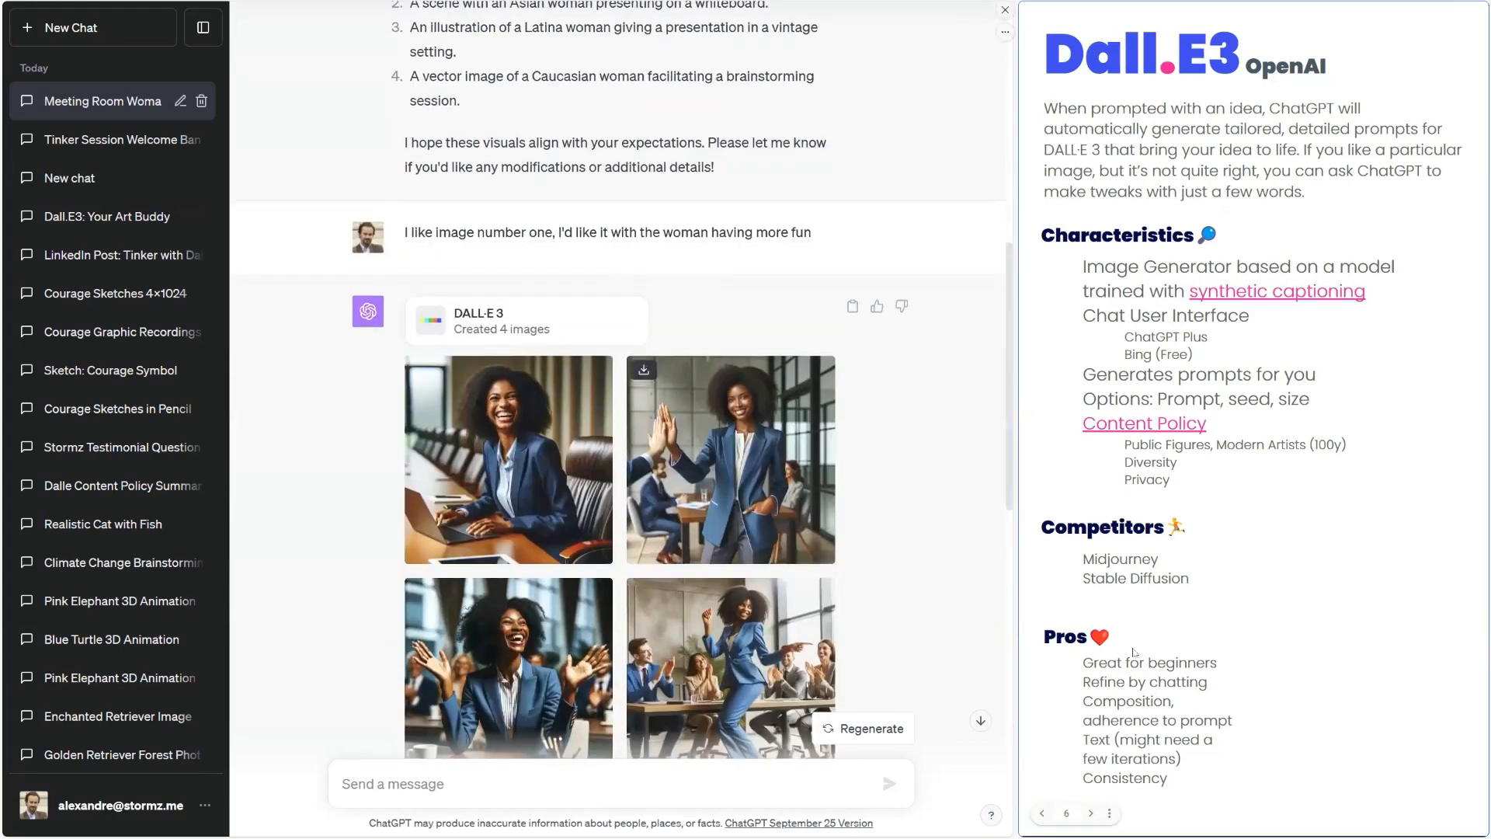
left_click(1197, 704)
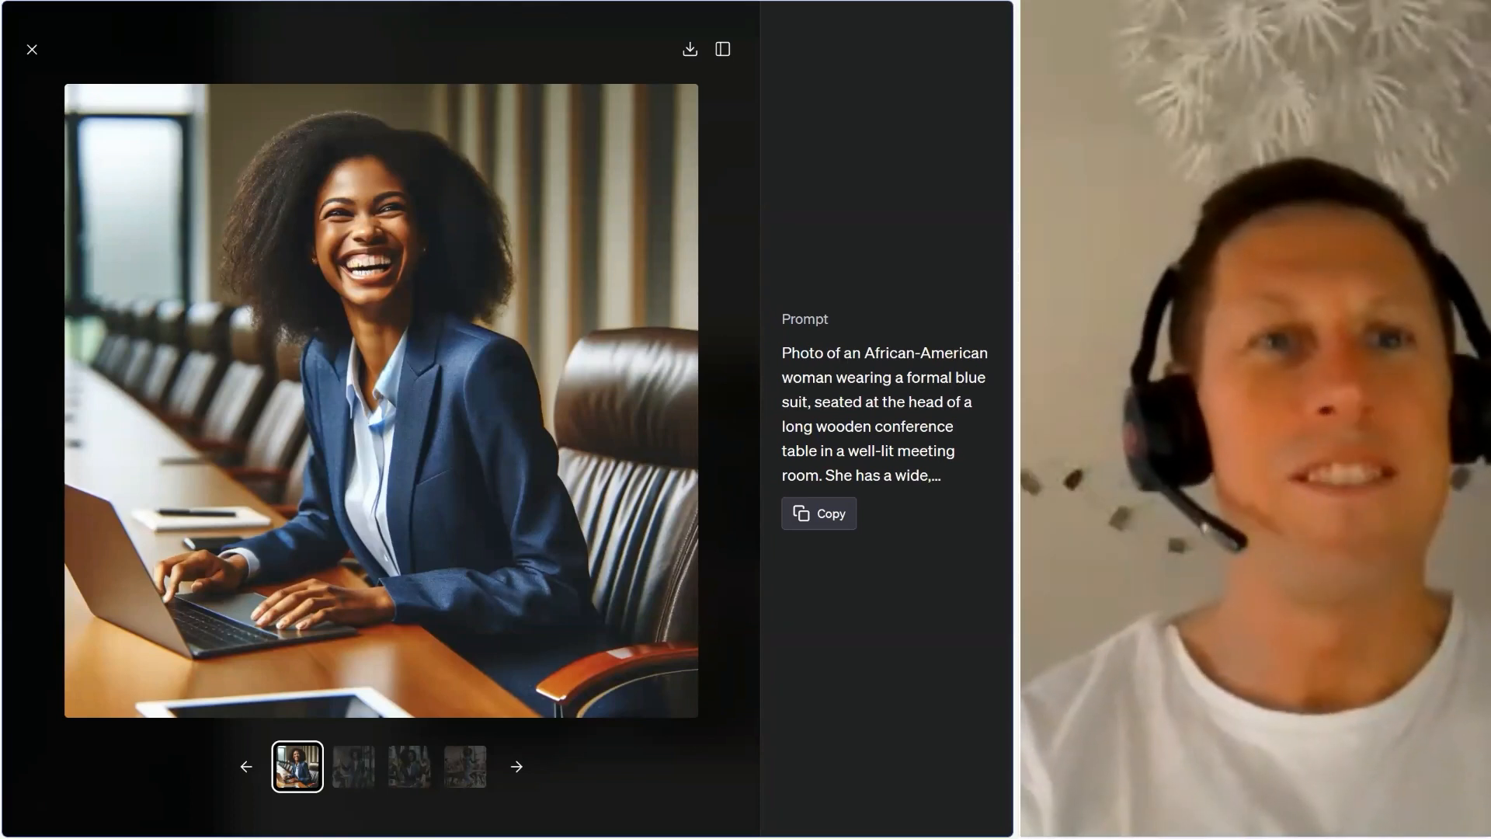
left_click(29, 51)
Send the request "Generate an image with Ronaldo" in a new GPT-4 chat, and advance the presentation to the "Let's Tinker Together" slide.
left_click(85, 148)
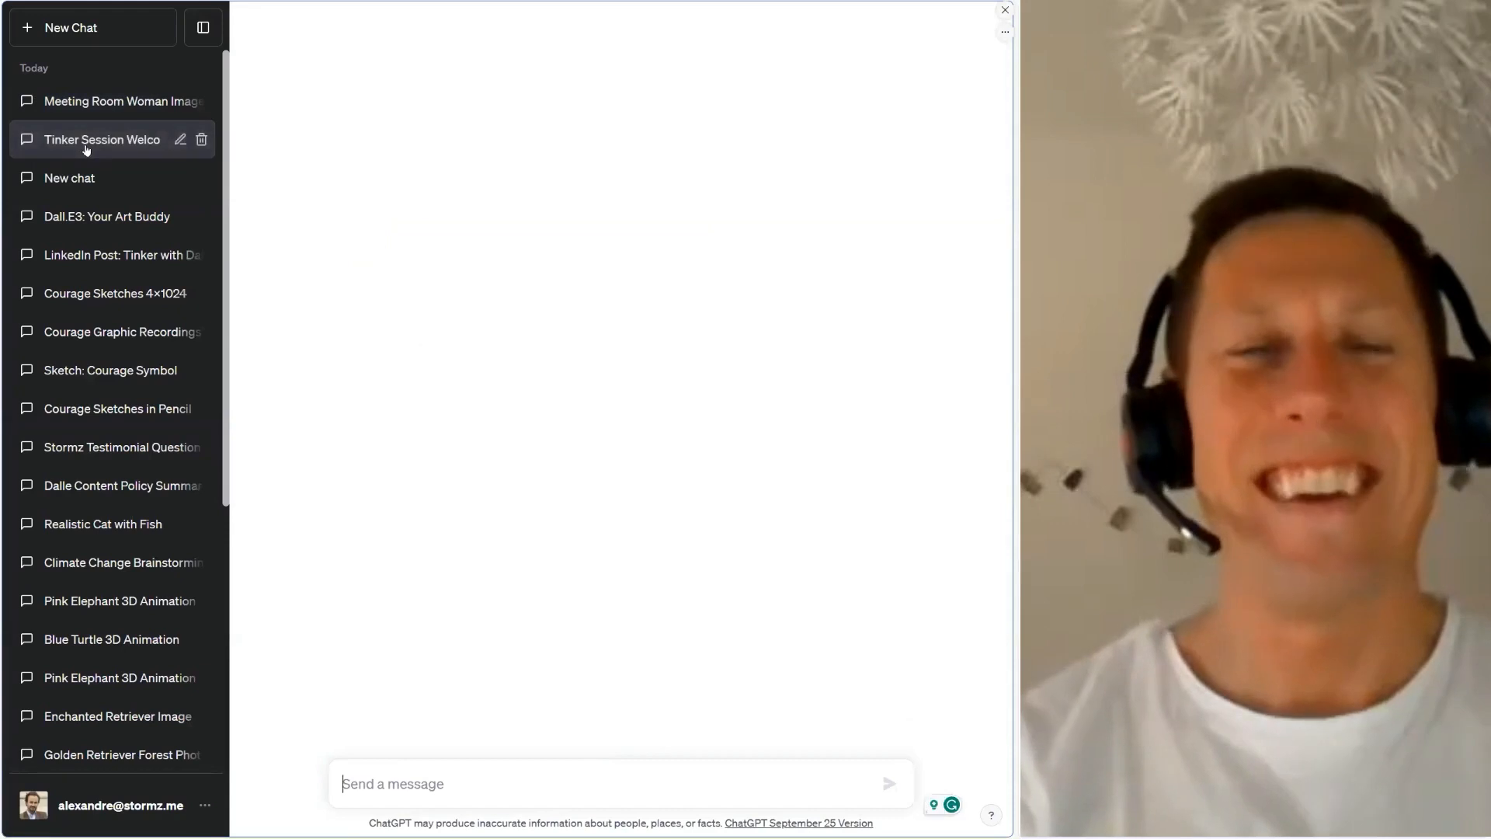
left_click(76, 31)
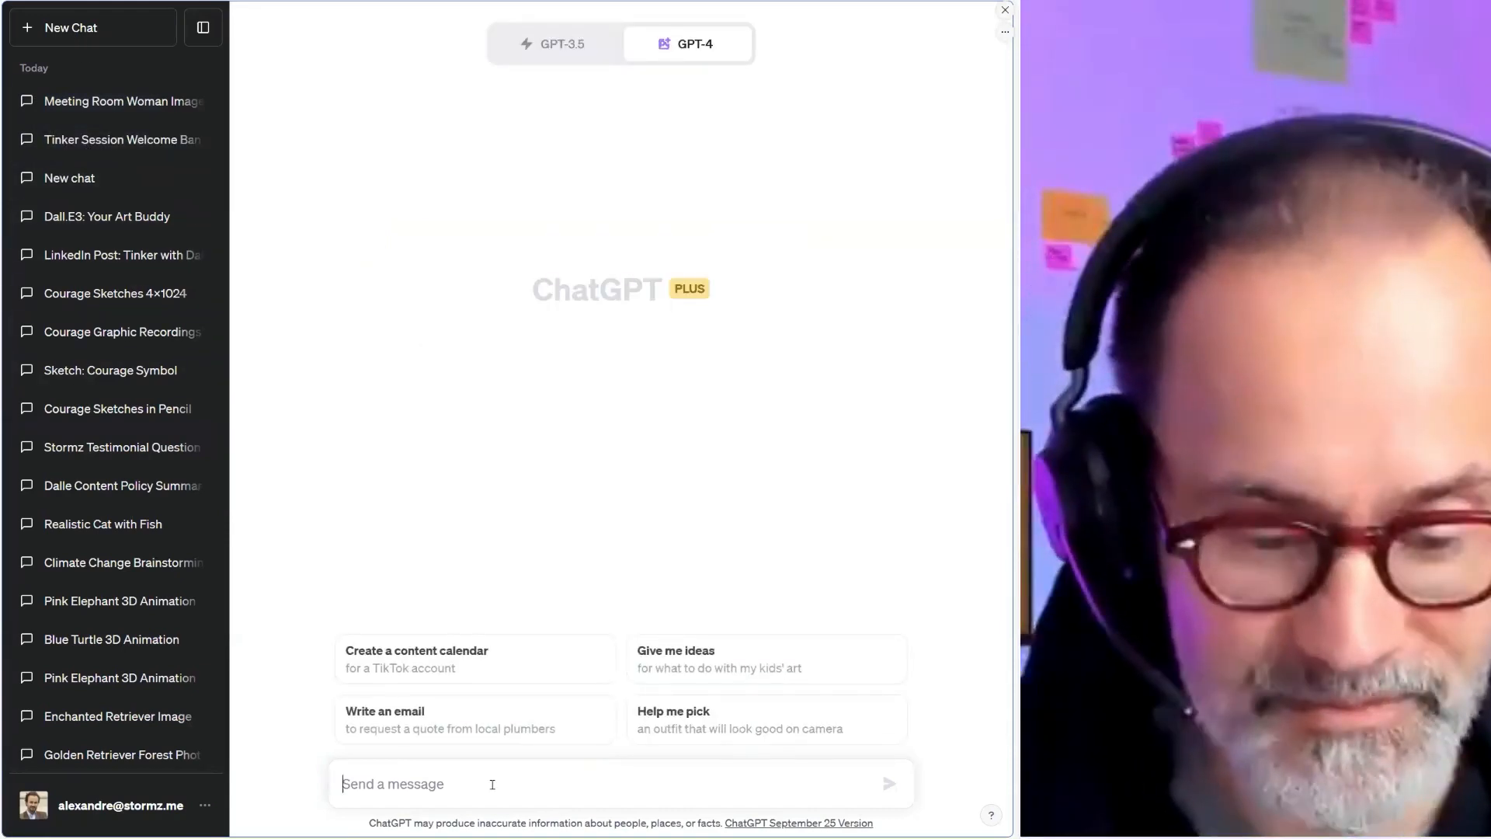
type("Generate an image with Ronaldo")
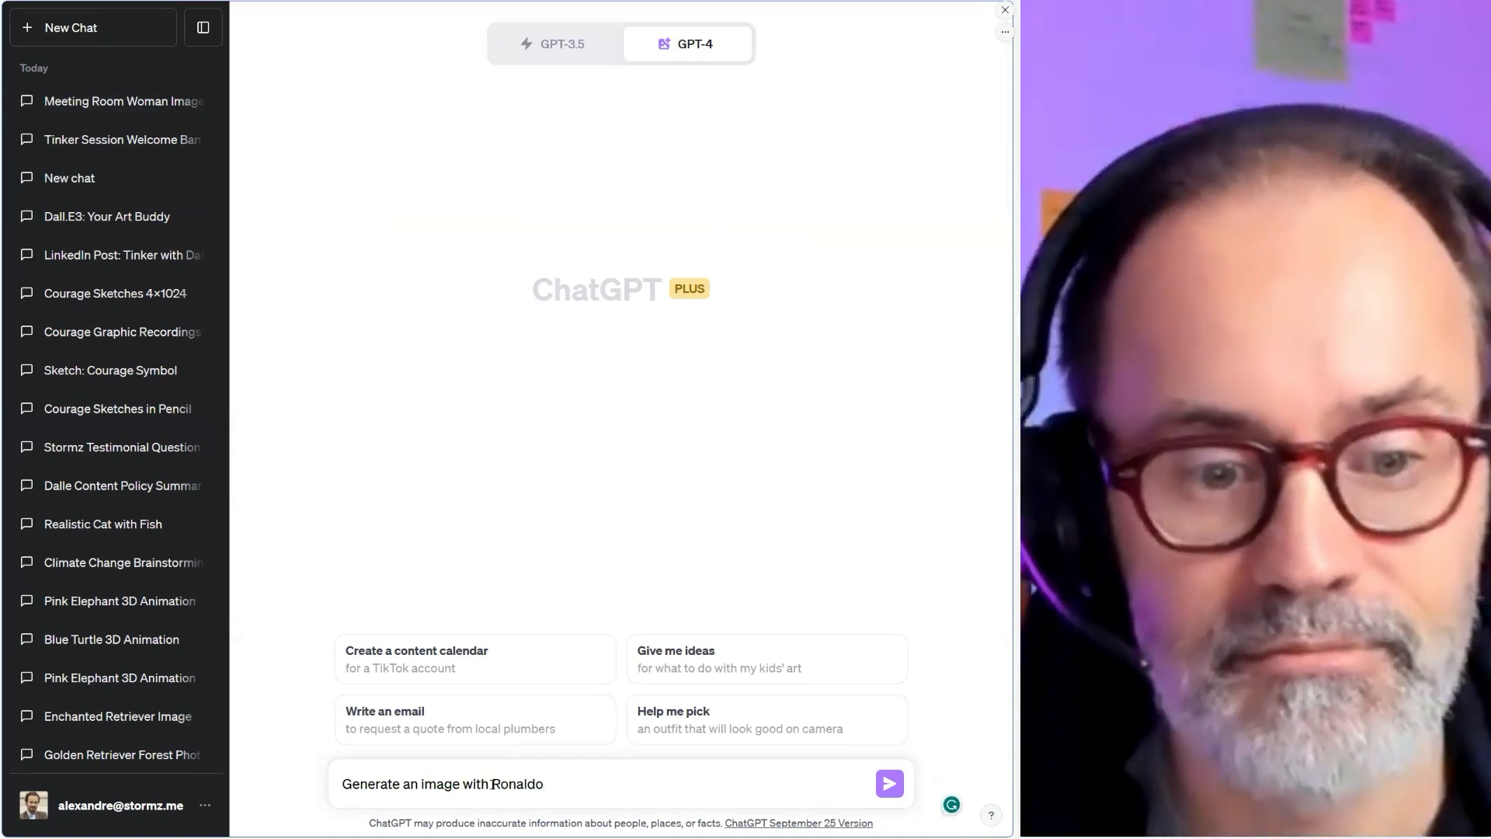
key("Return")
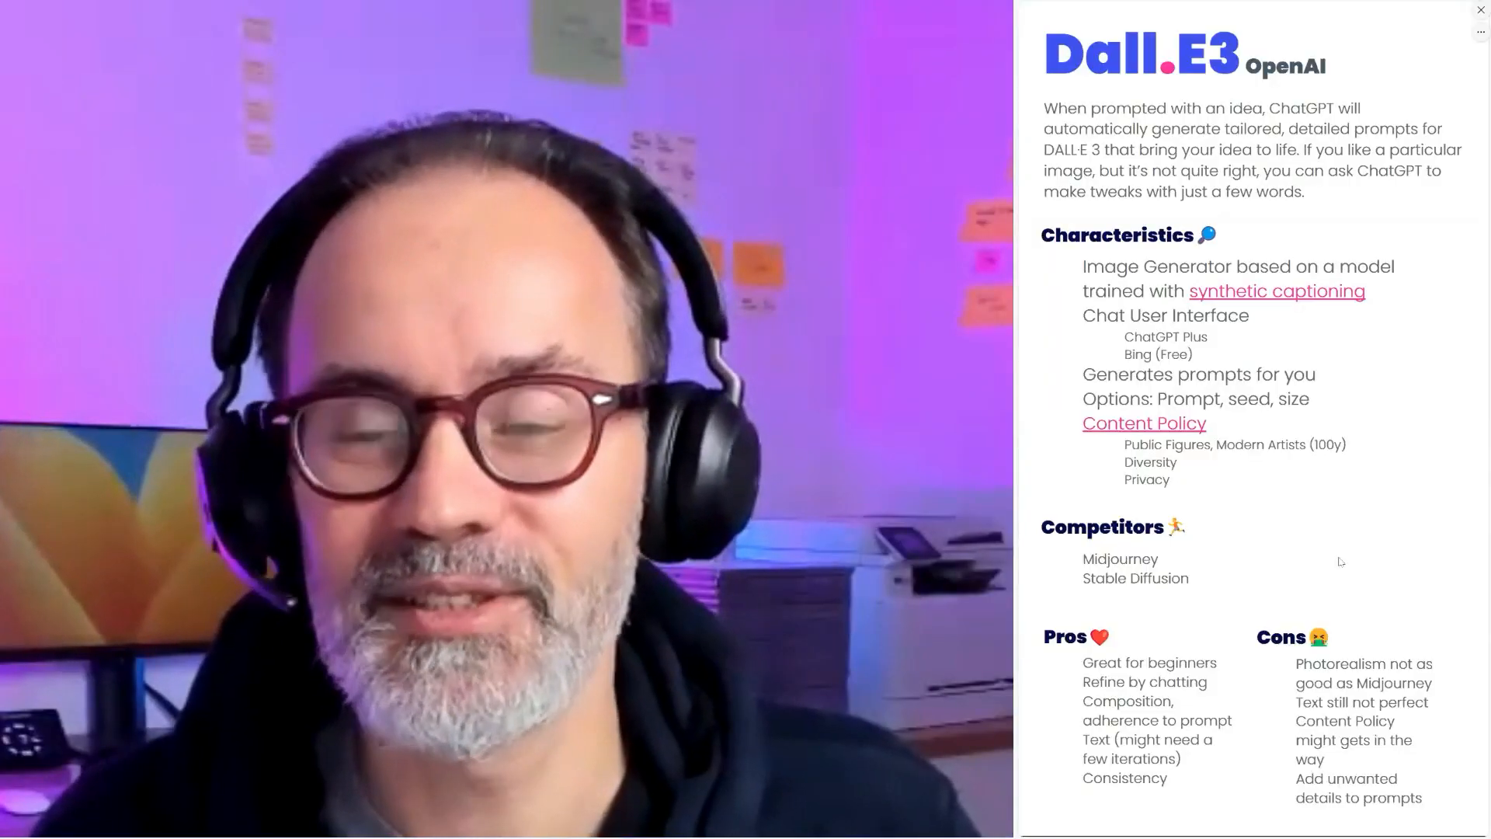
key("Right")
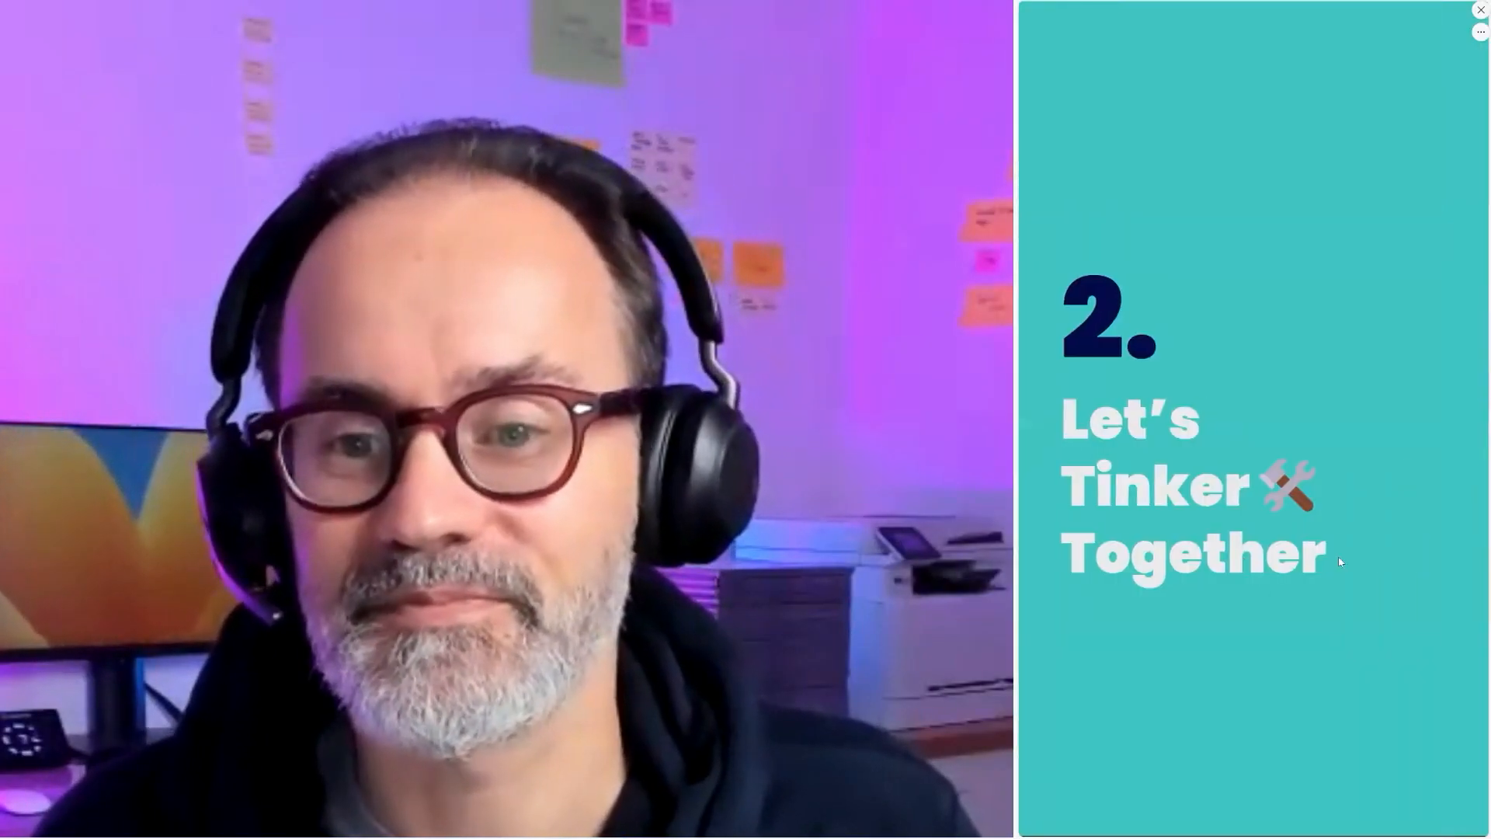
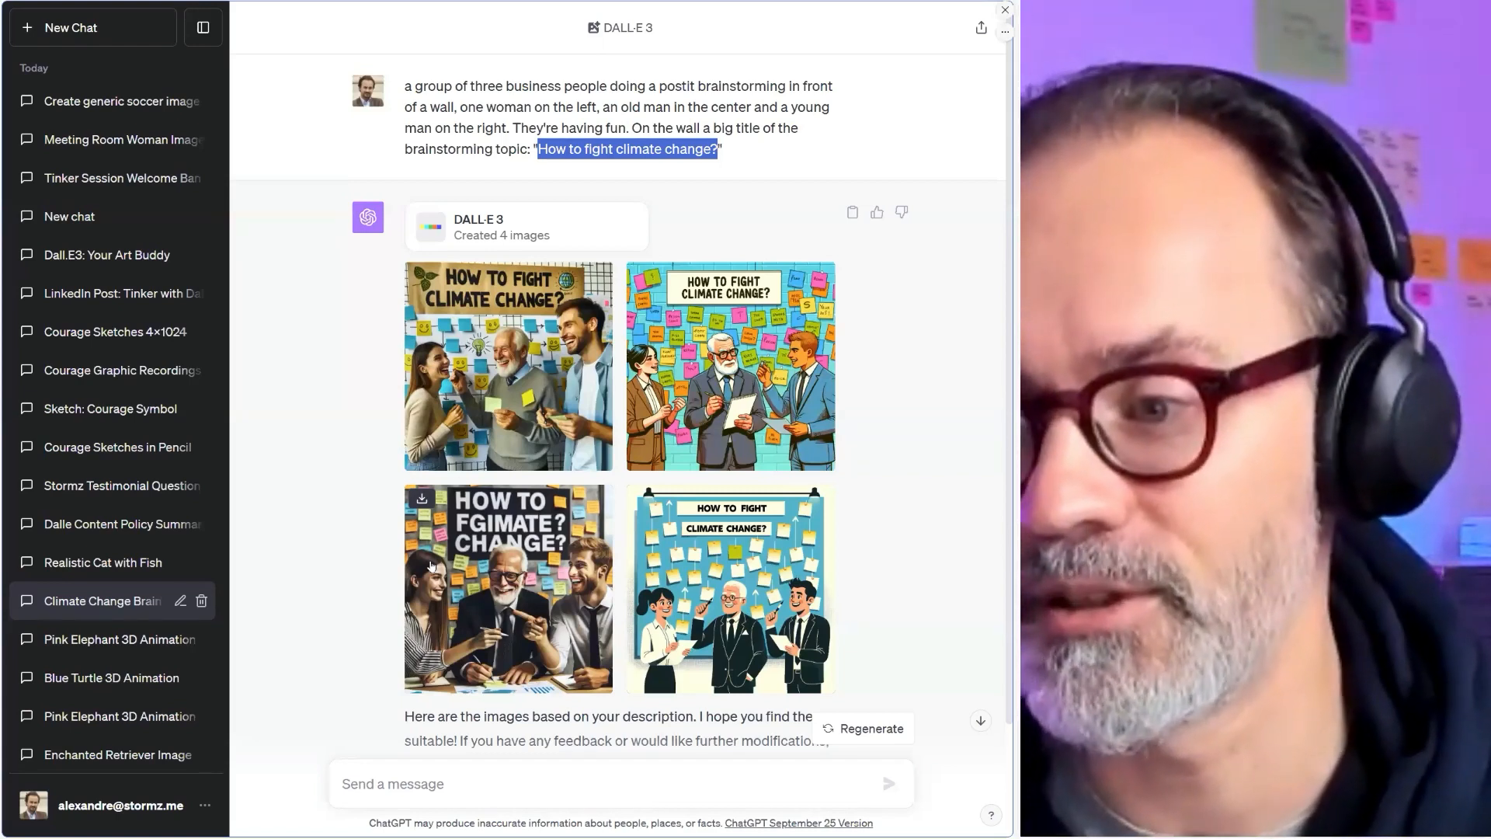
Highlight the sentence about the big wall title "How to fight climate change?" in the brainstorming prompt.
left_click(624, 149)
left_click_drag(633, 128, 724, 150)
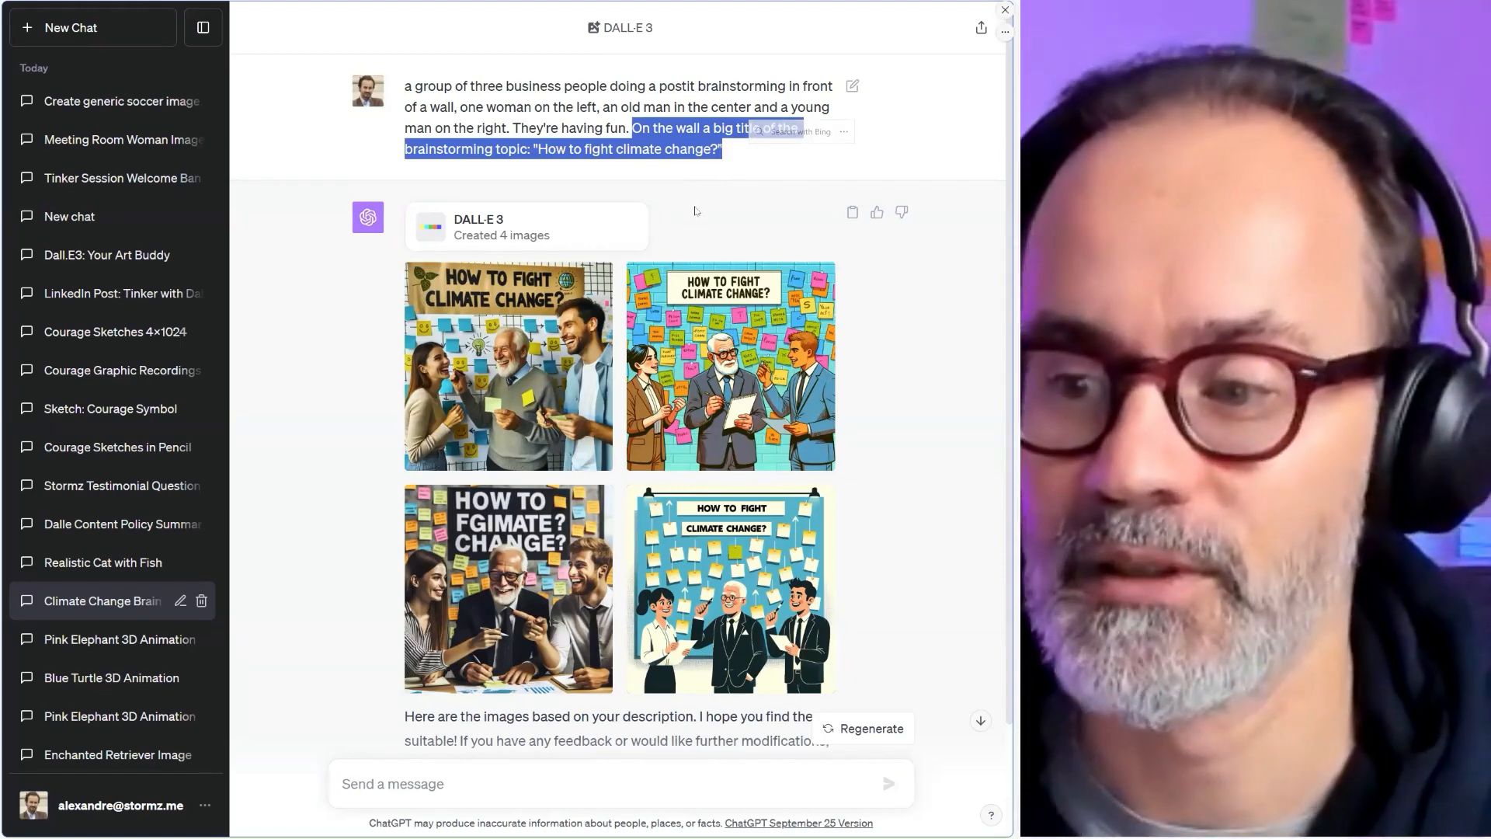
Open the Tinker Session welcome banner conversation and examine its request by highlighting the whole text.
left_click(99, 177)
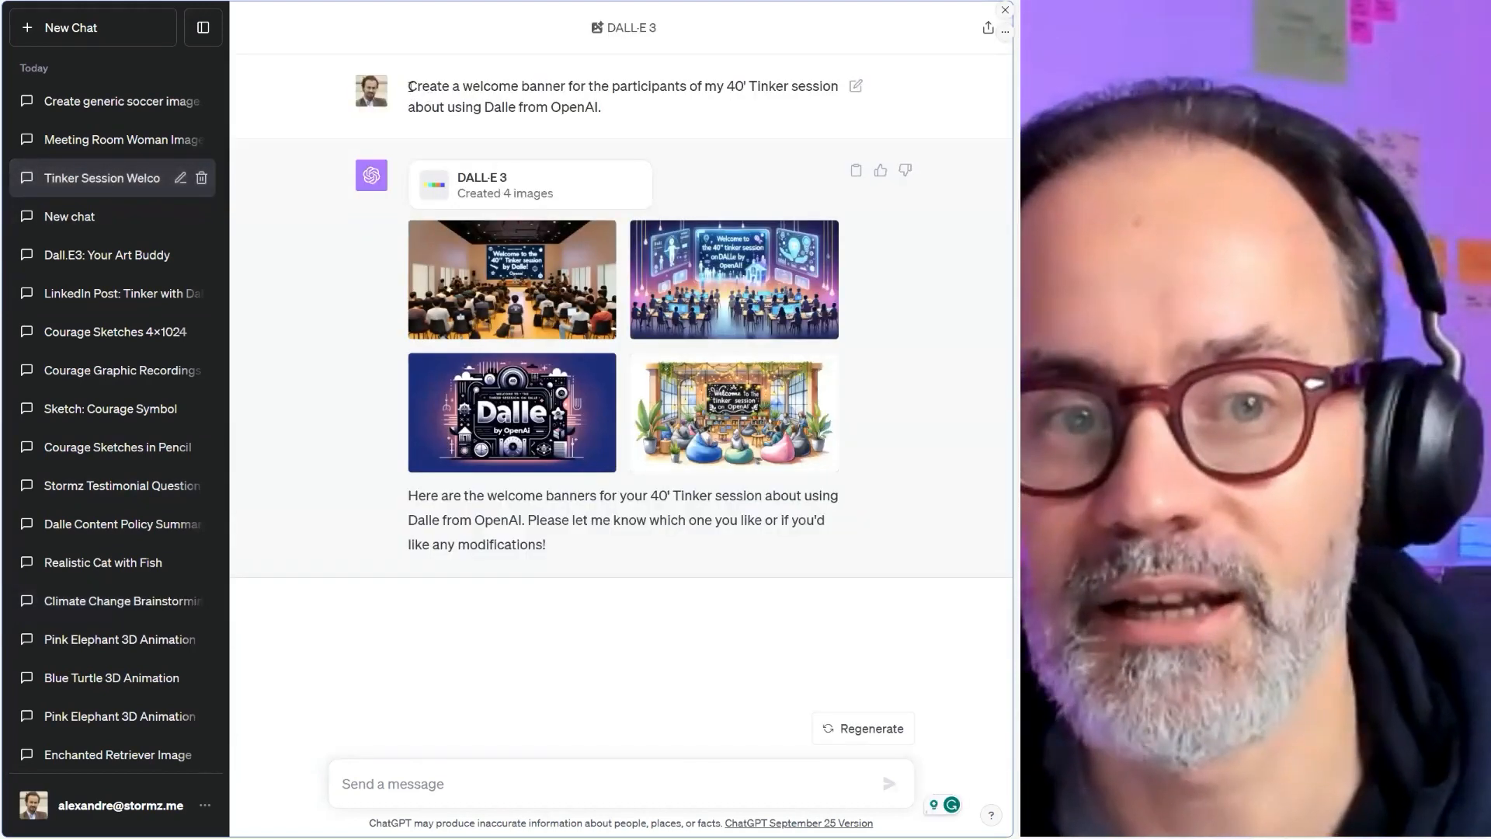
left_click_drag(411, 85, 626, 111)
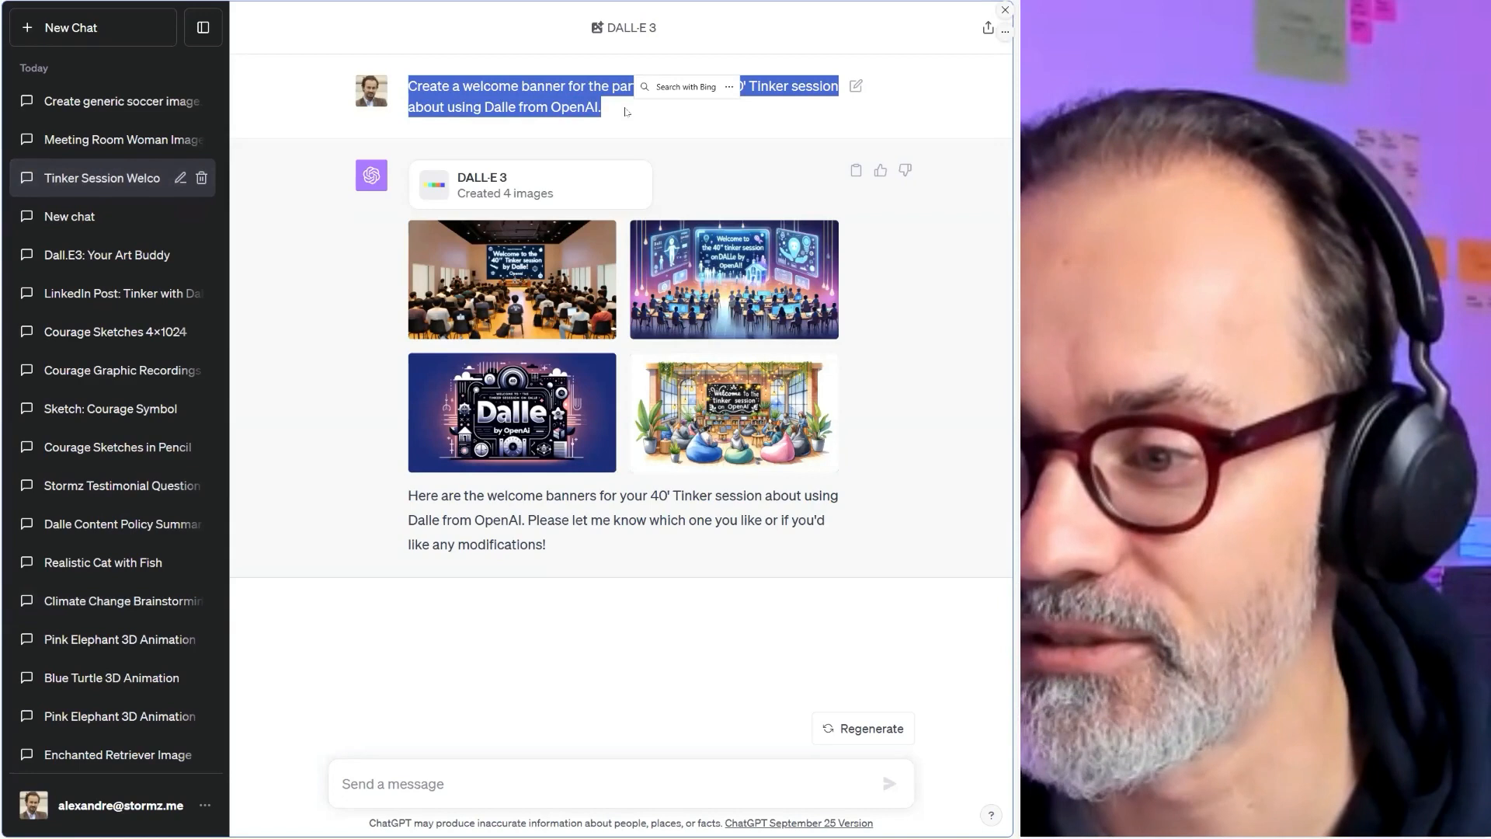
left_click(482, 91)
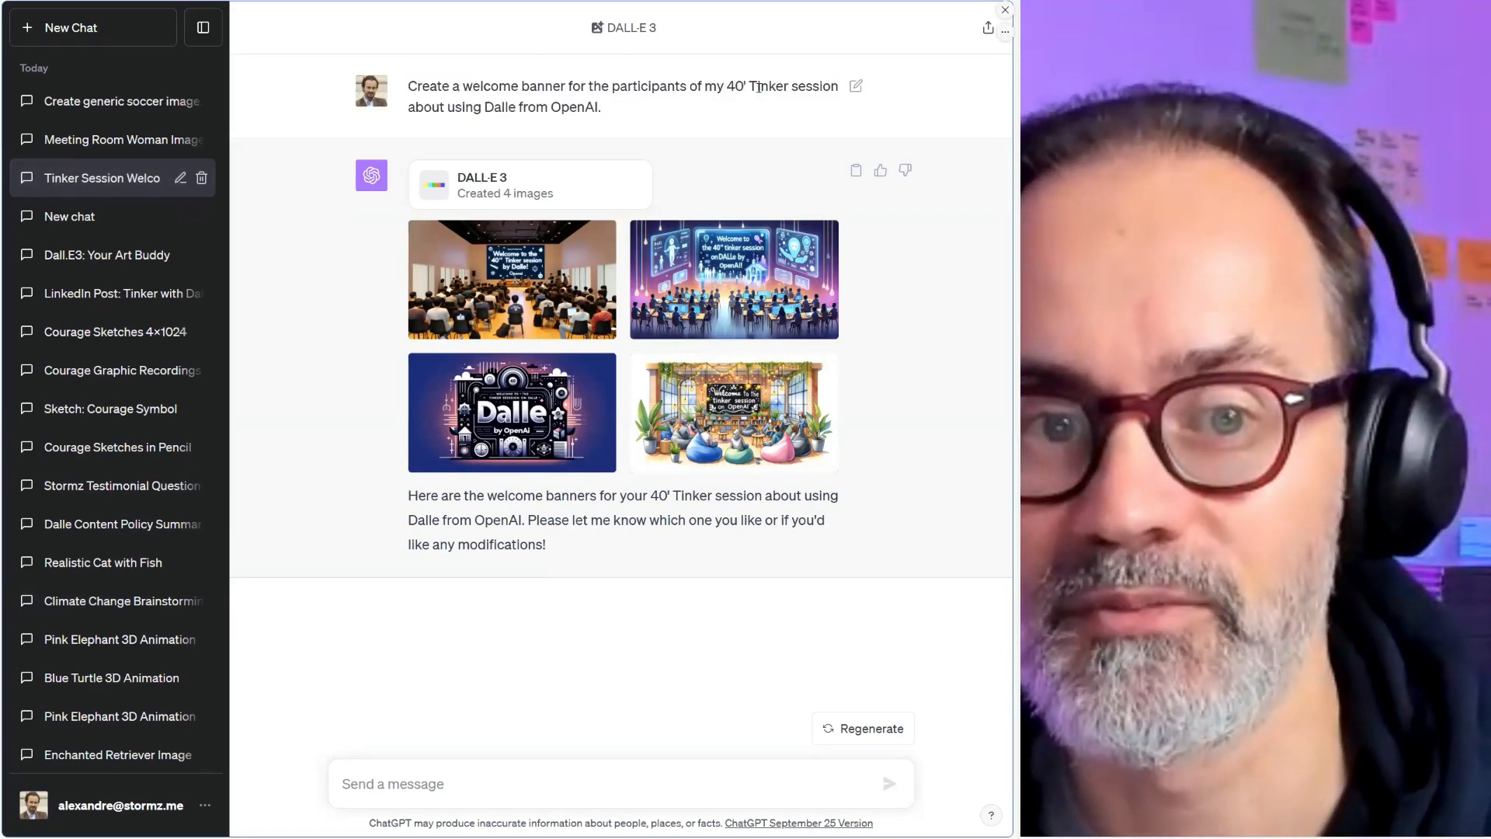
View the four welcome banner images enlarged and compare their text with their prompts, highlighting the "40'" wording in the last two.
left_click(490, 281)
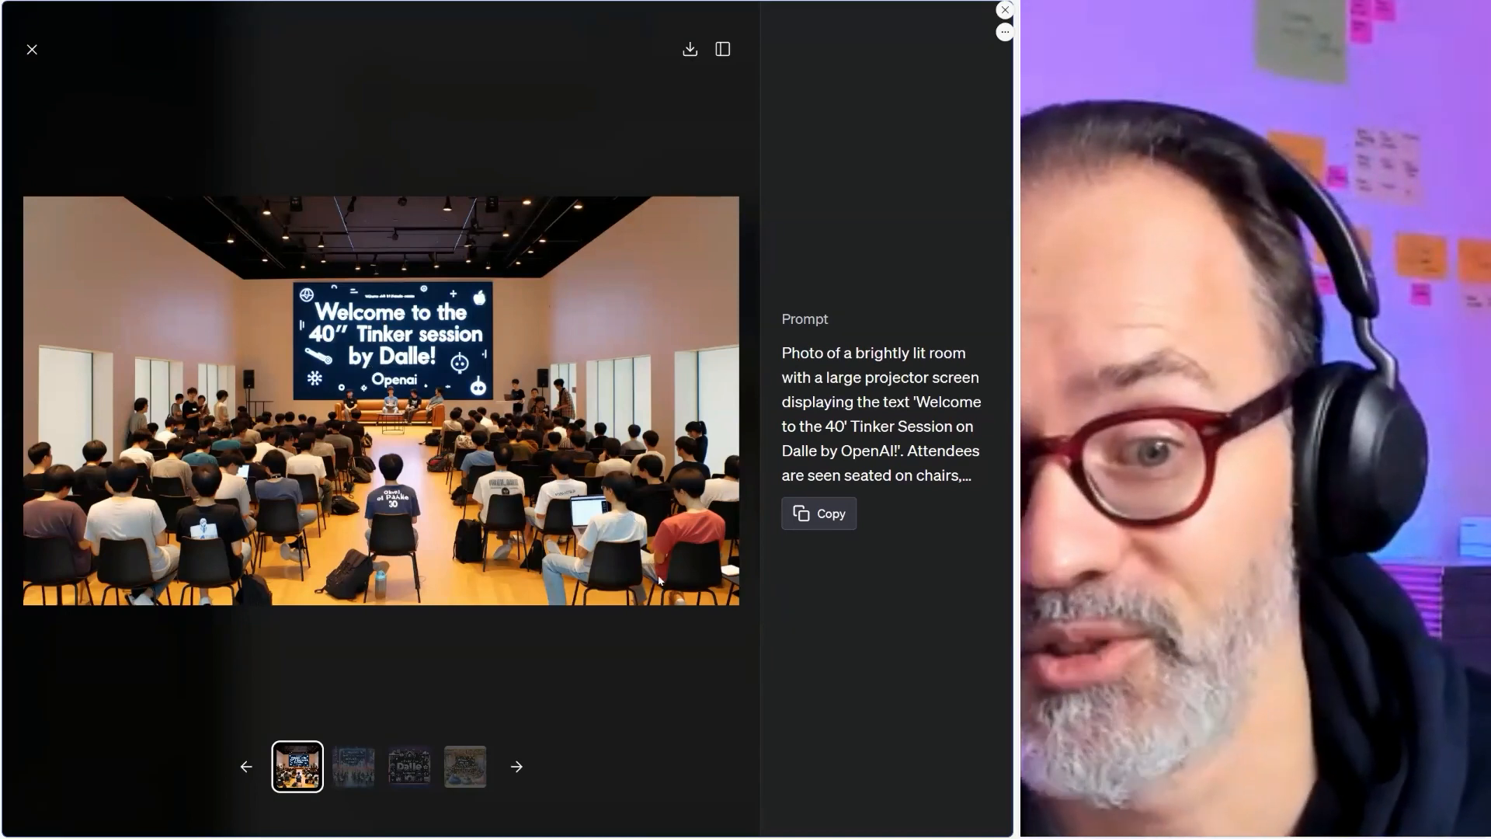
key("Right")
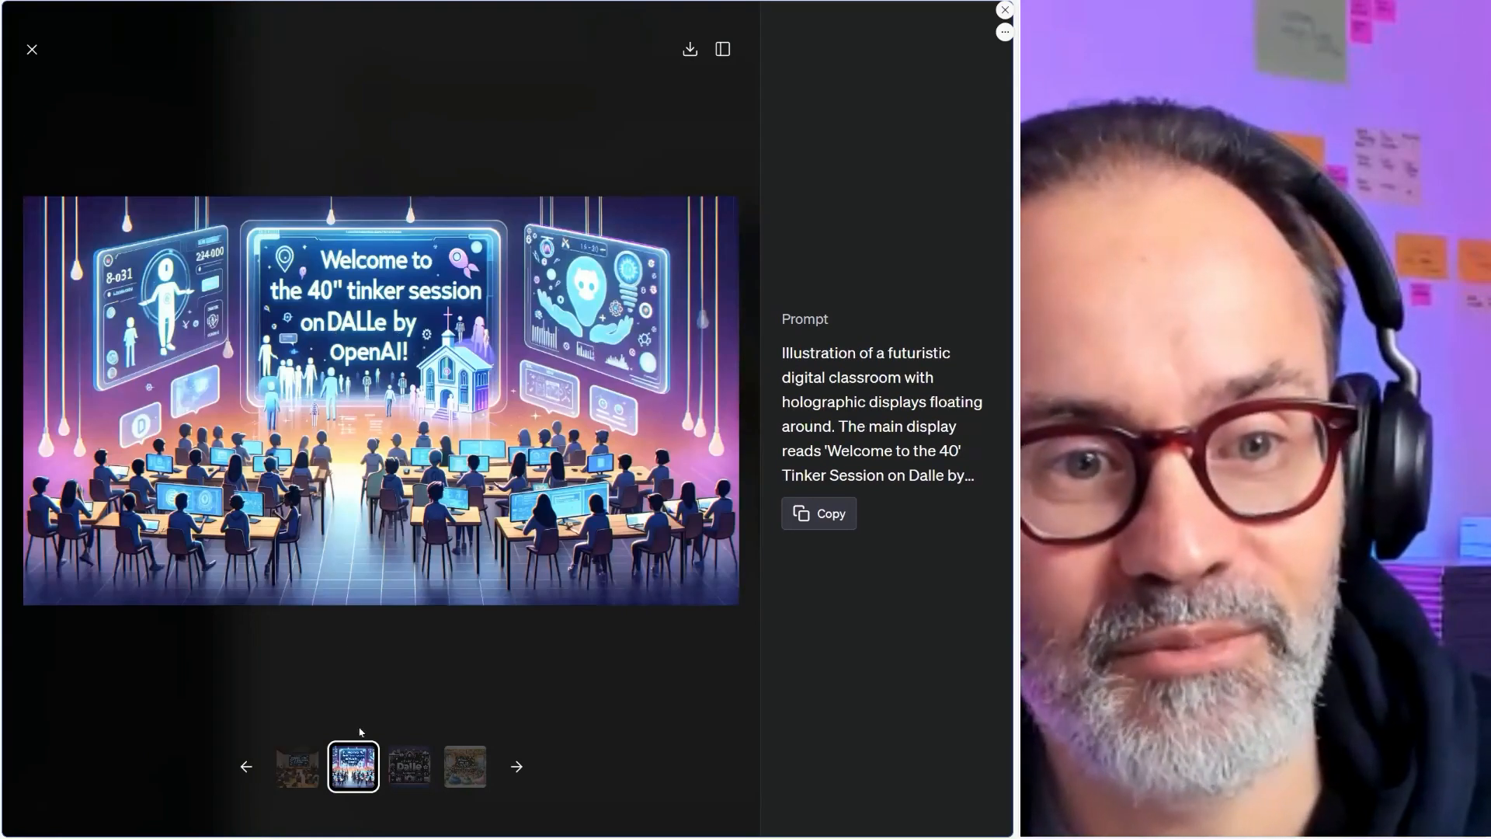
left_click(407, 775)
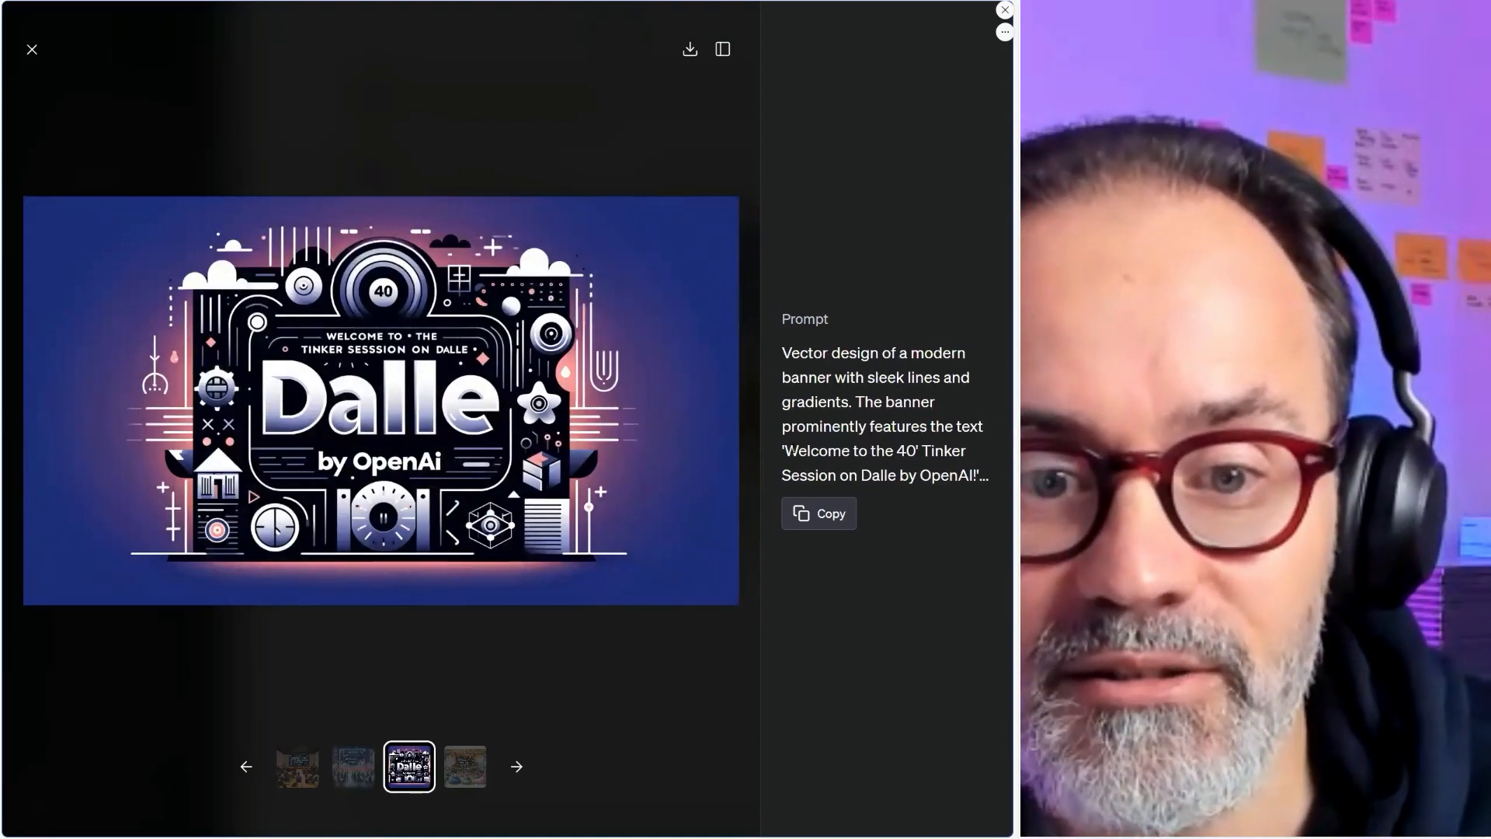
left_click_drag(785, 451, 932, 451)
left_click(902, 450)
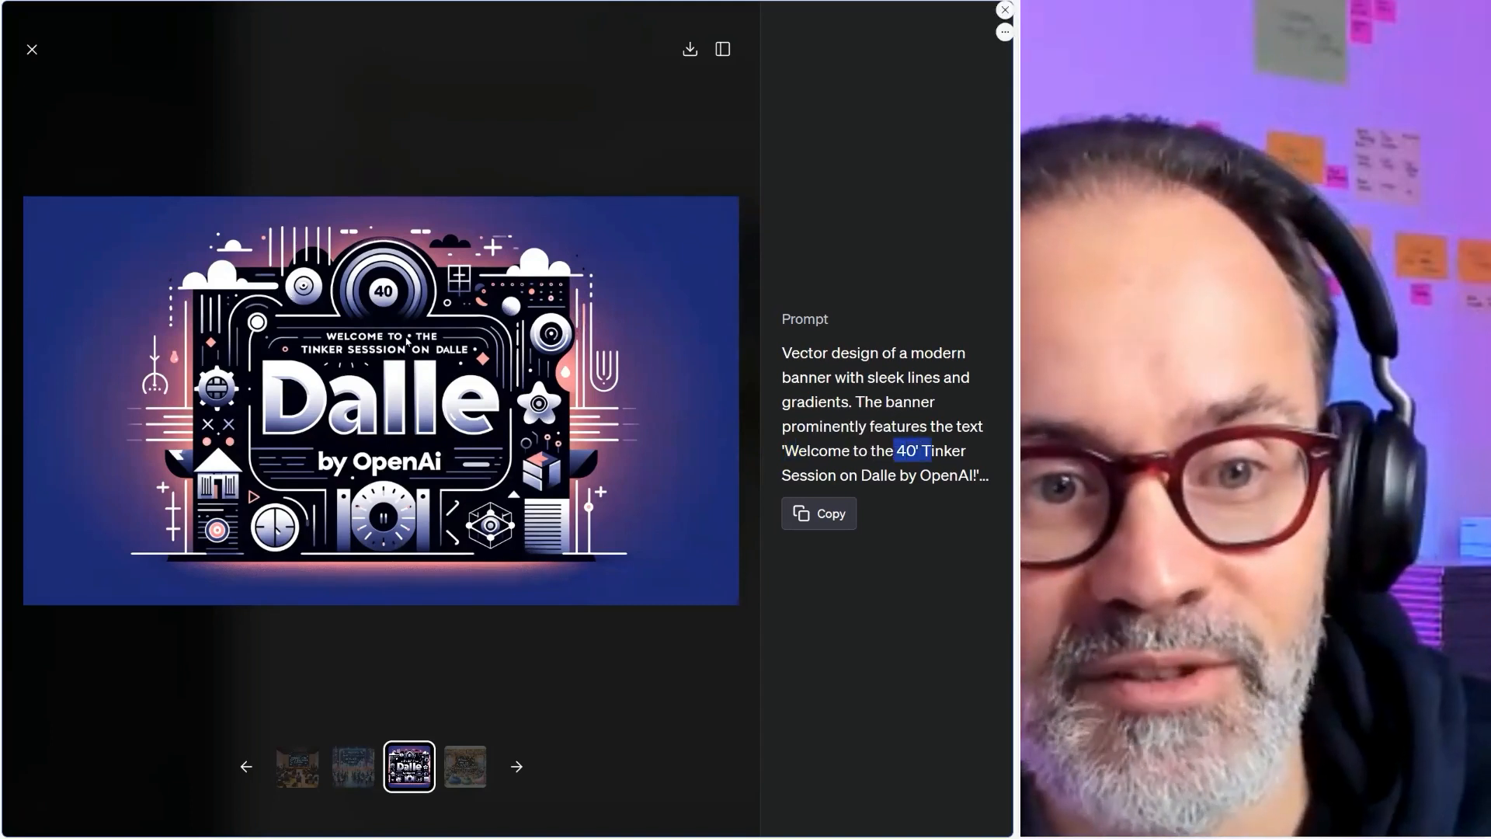
key("Right")
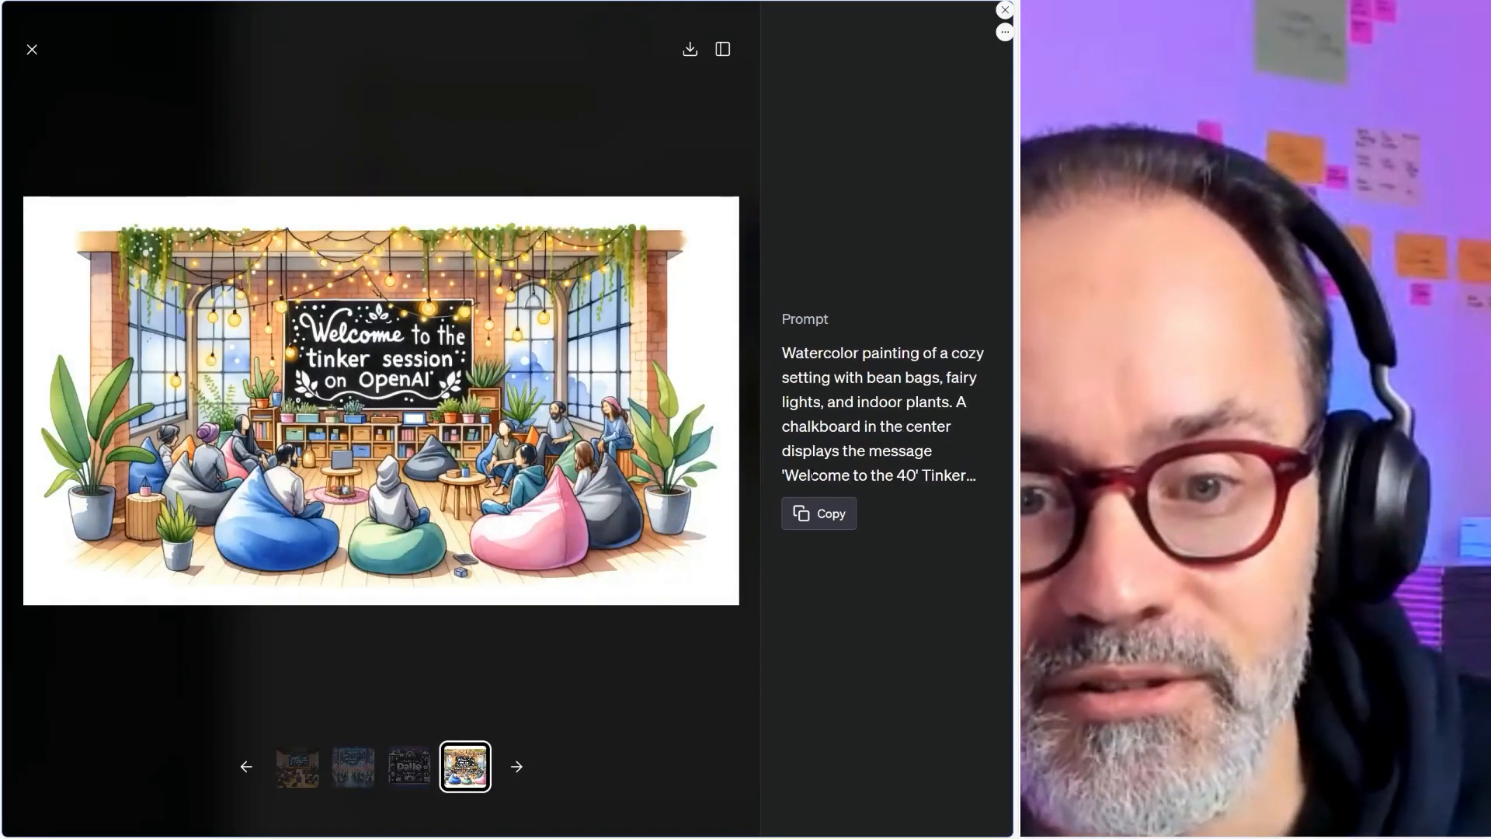
left_click_drag(812, 476, 923, 477)
left_click(898, 477)
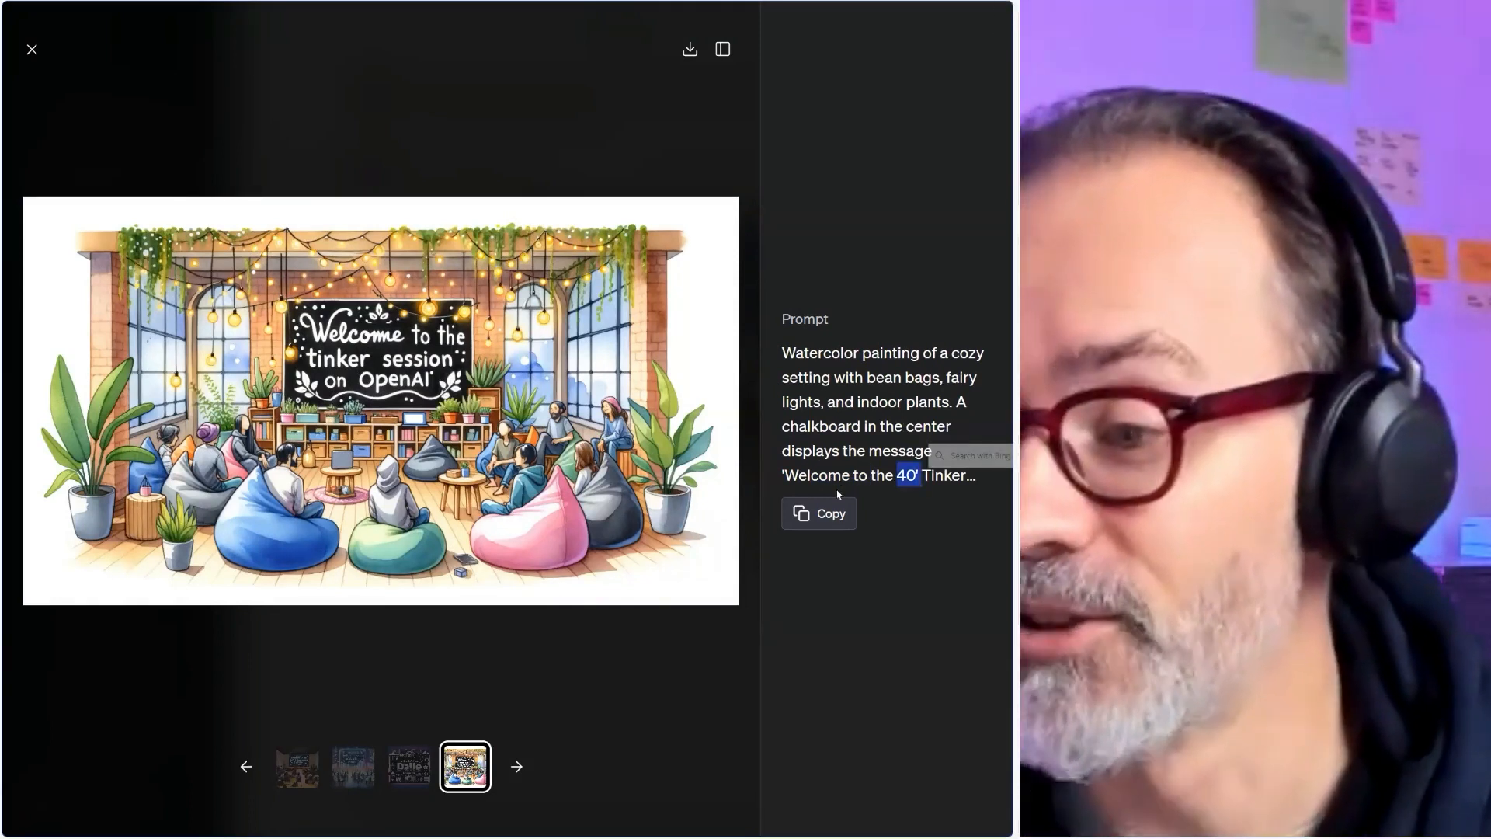
left_click(34, 51)
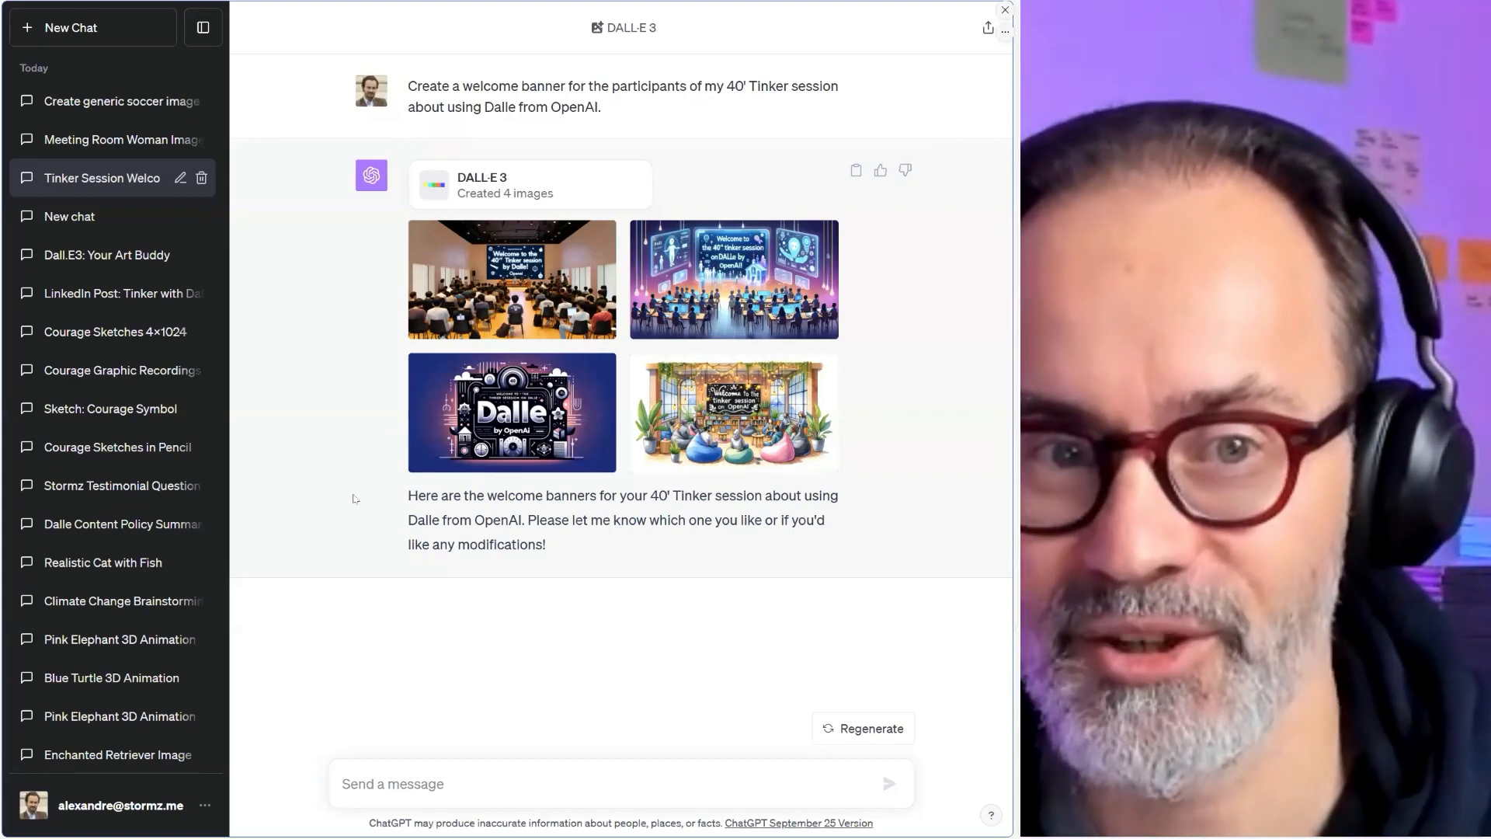
Start a new chat with GPT-4 in Default mode.
left_click(82, 37)
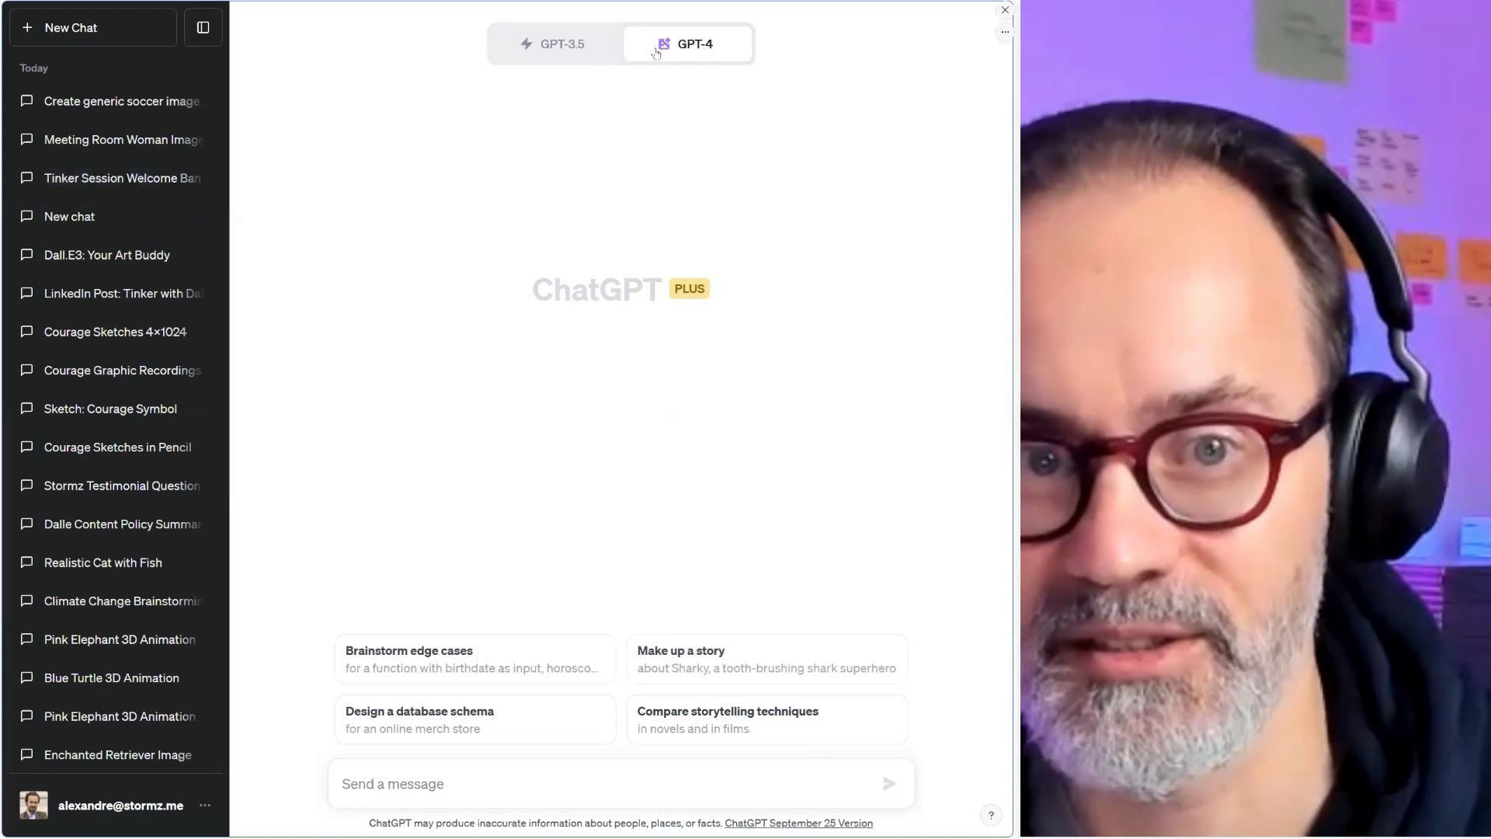
mouse_move(656, 47)
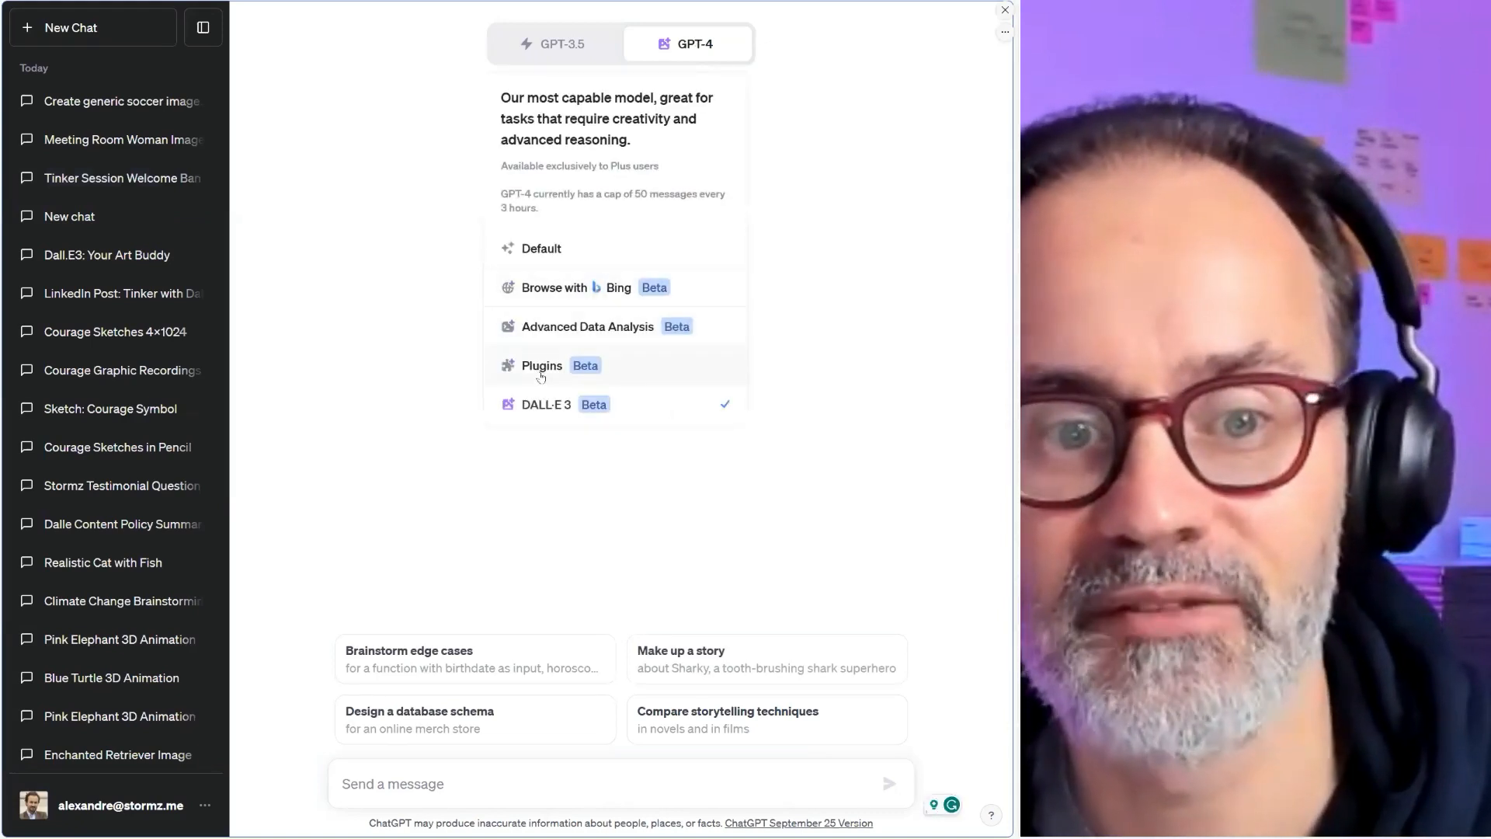
left_click(536, 248)
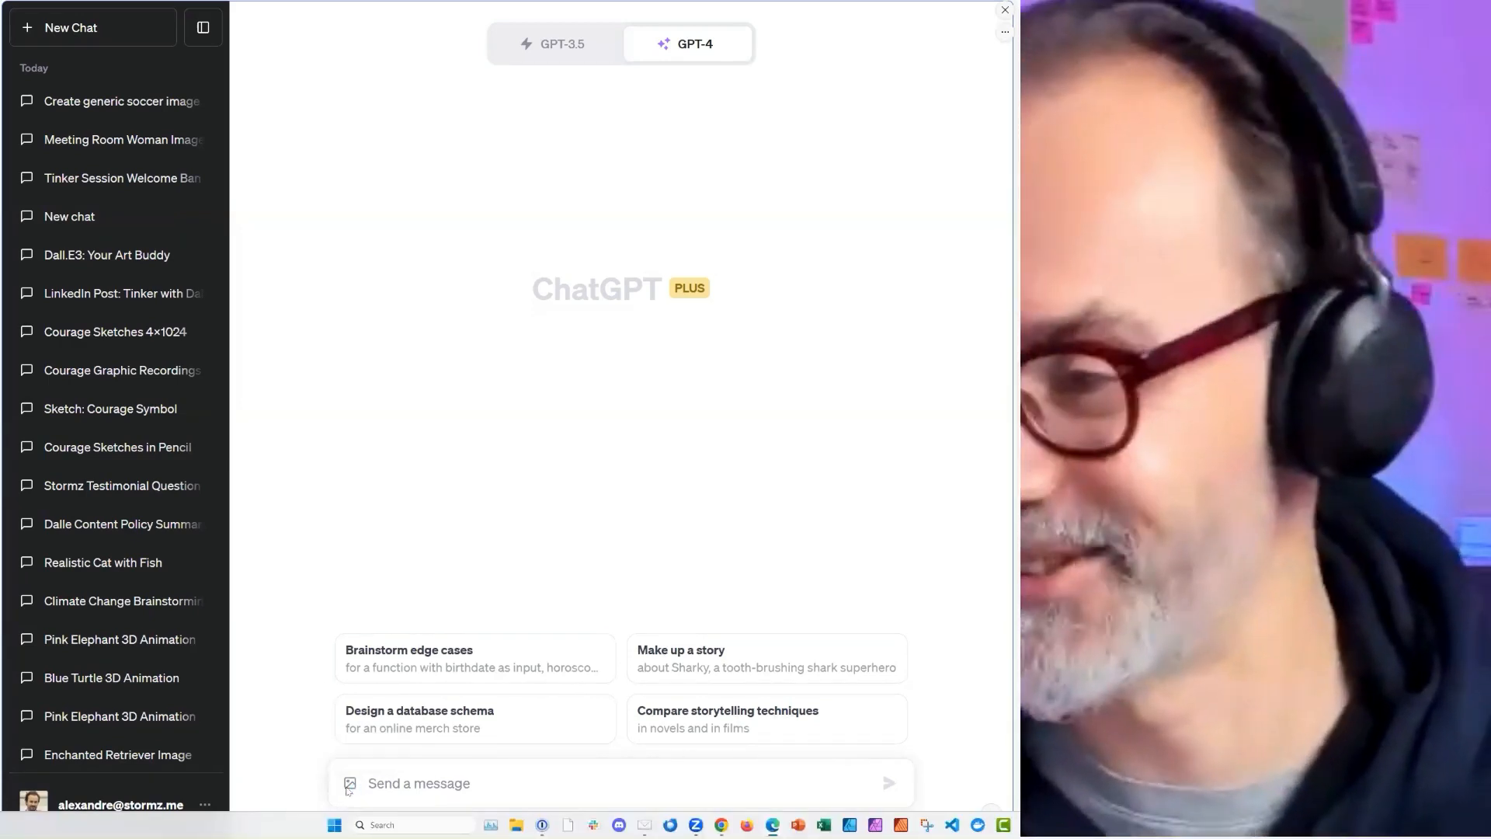
Attach the square 2017 portrait photo from the photos-officielles folder to the message.
left_click(349, 785)
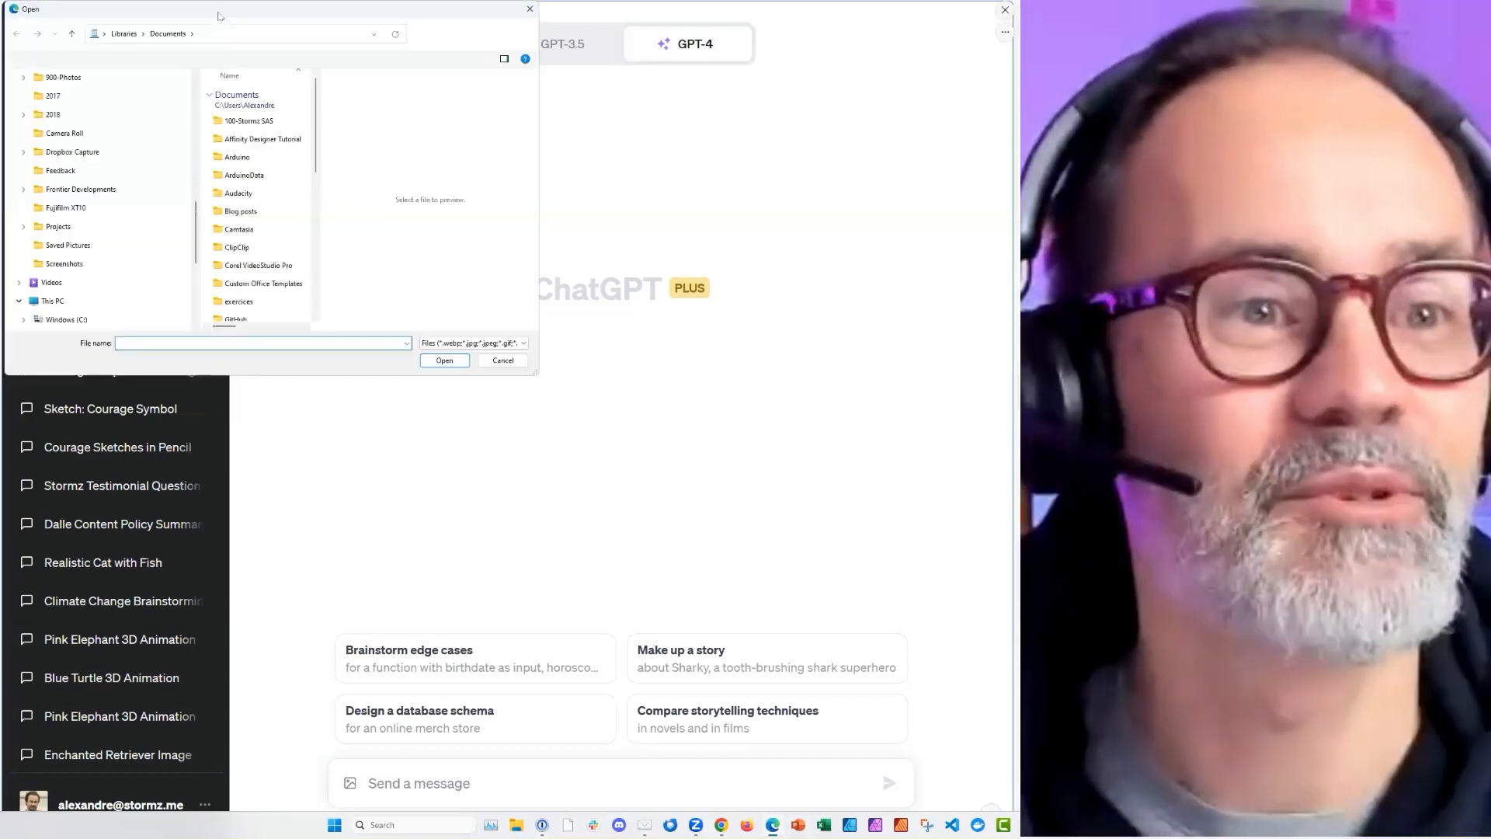
scroll(511, 376, "up", 5)
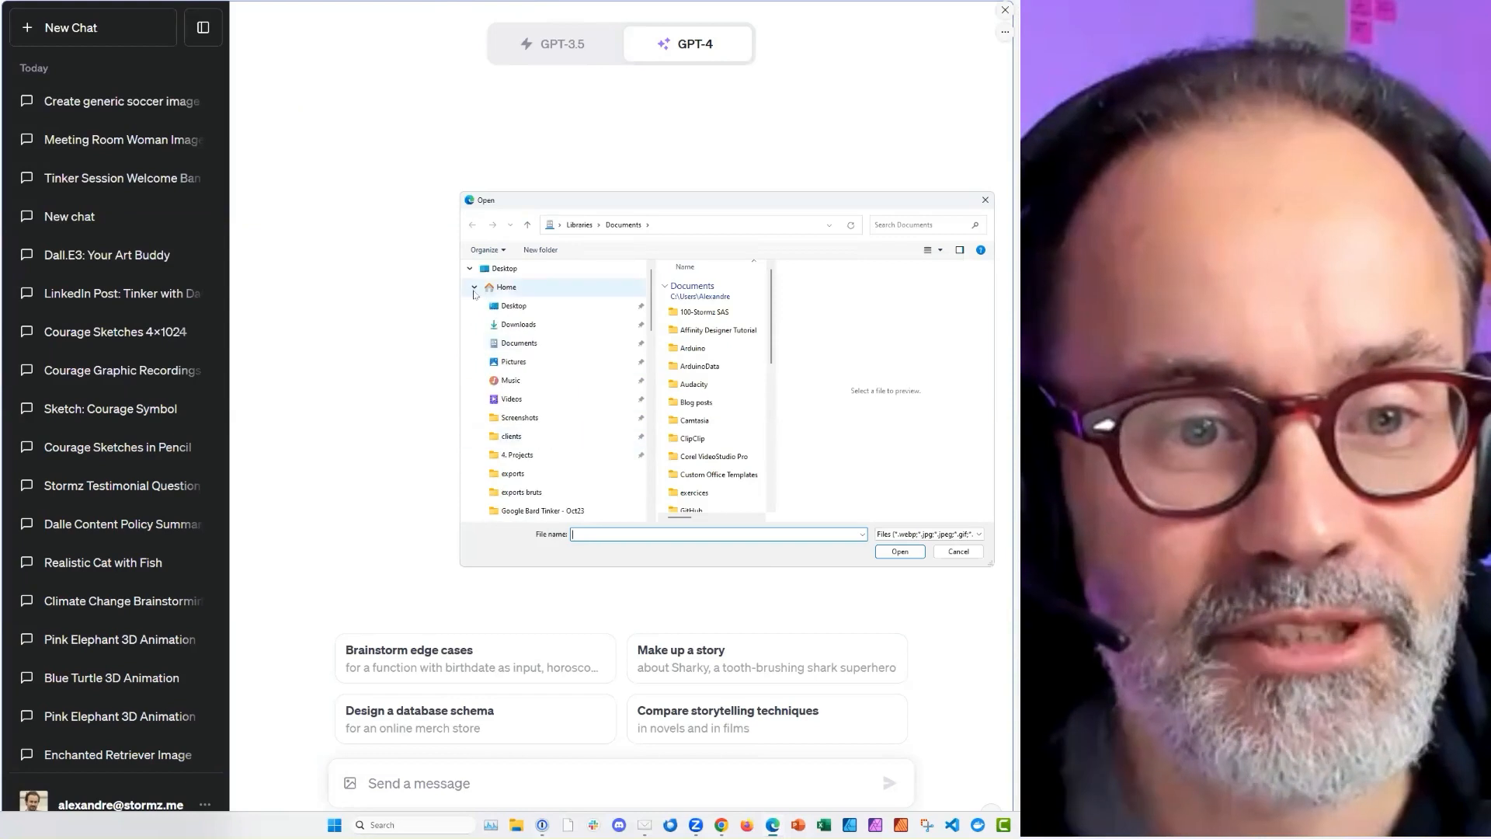
left_click(477, 288)
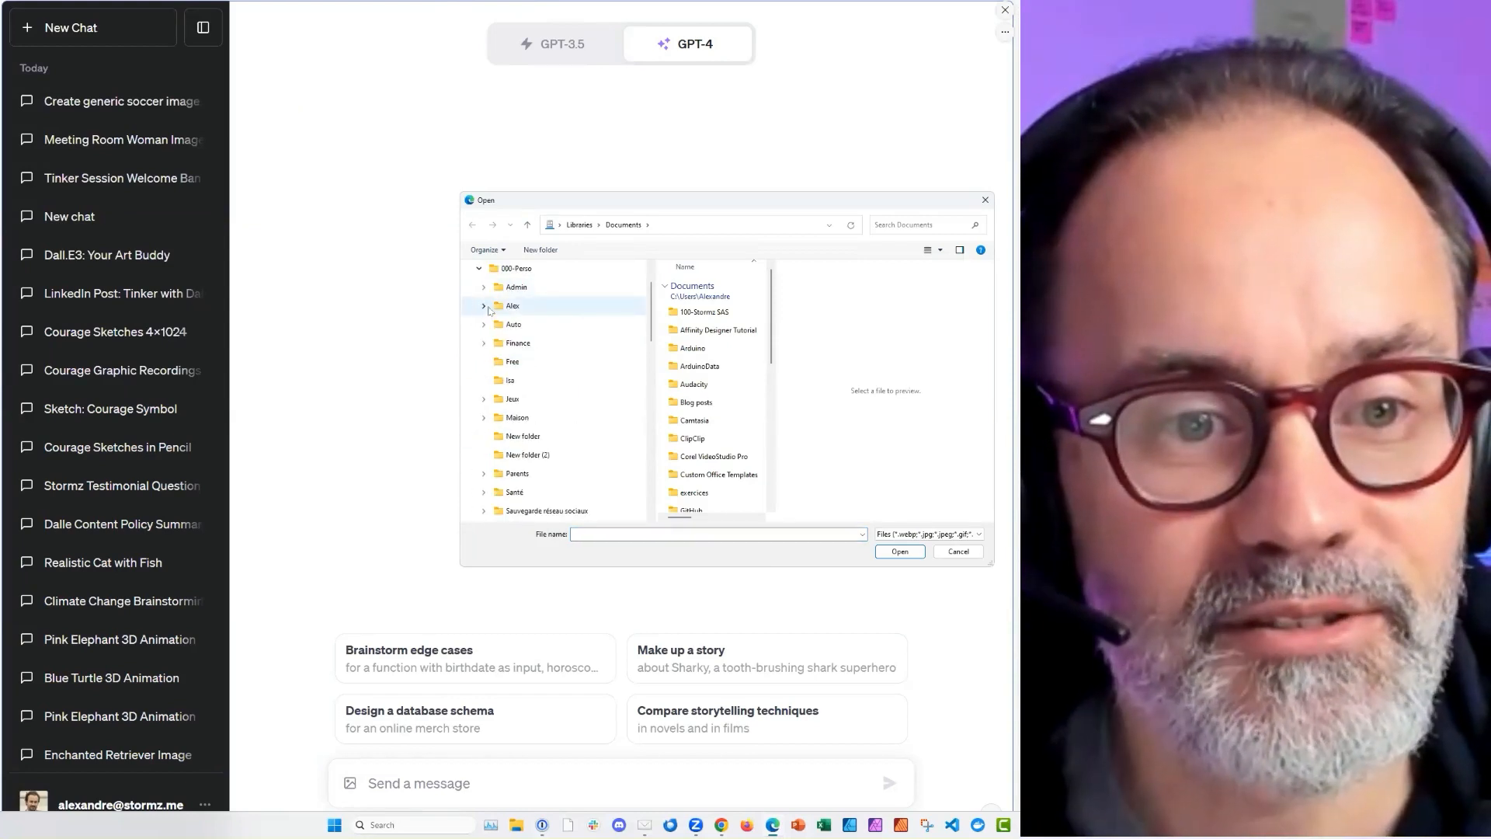
left_click(483, 306)
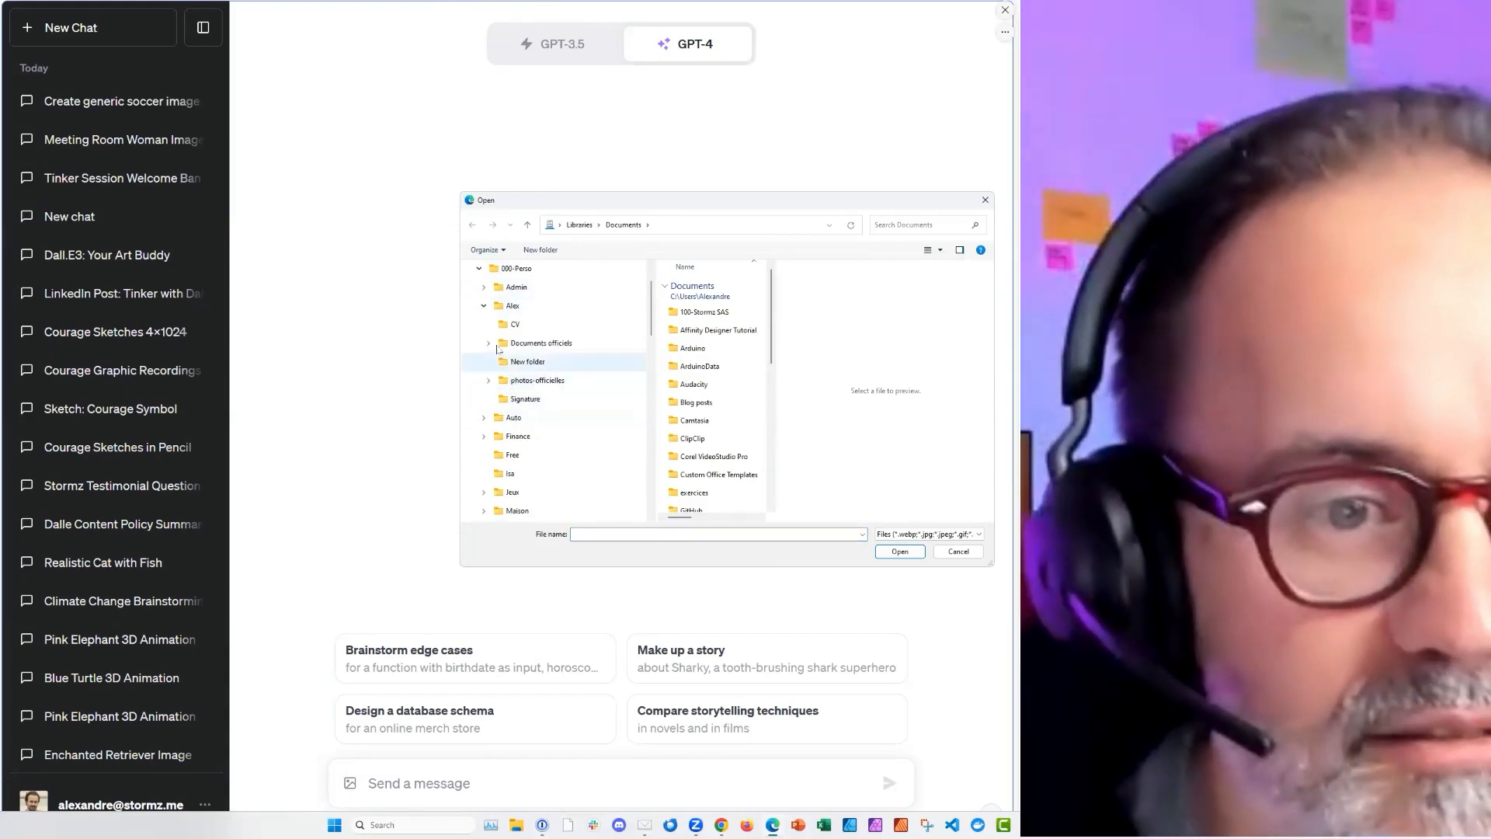
left_click(536, 380)
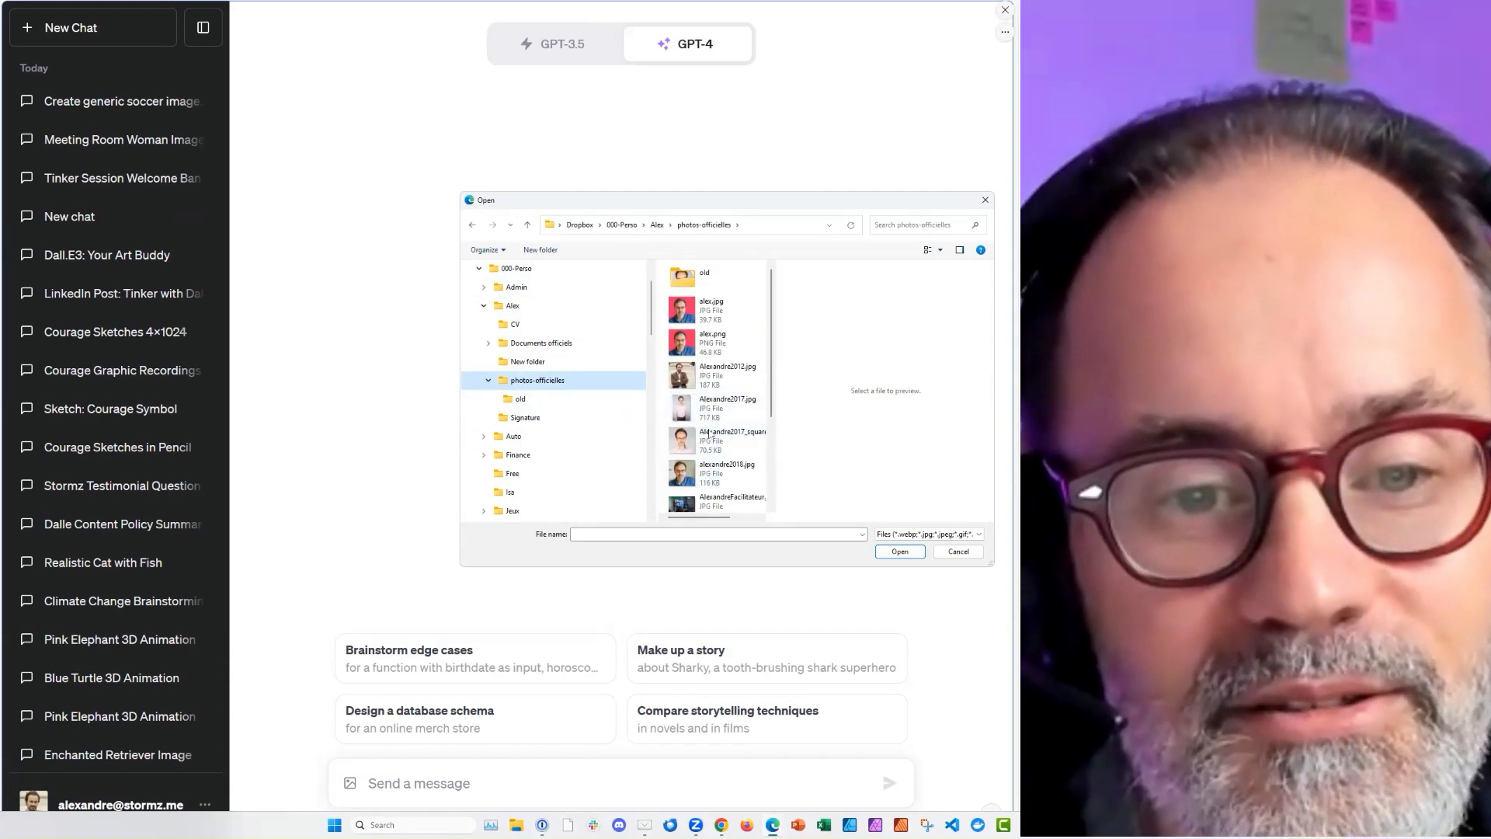
double_click(709, 433)
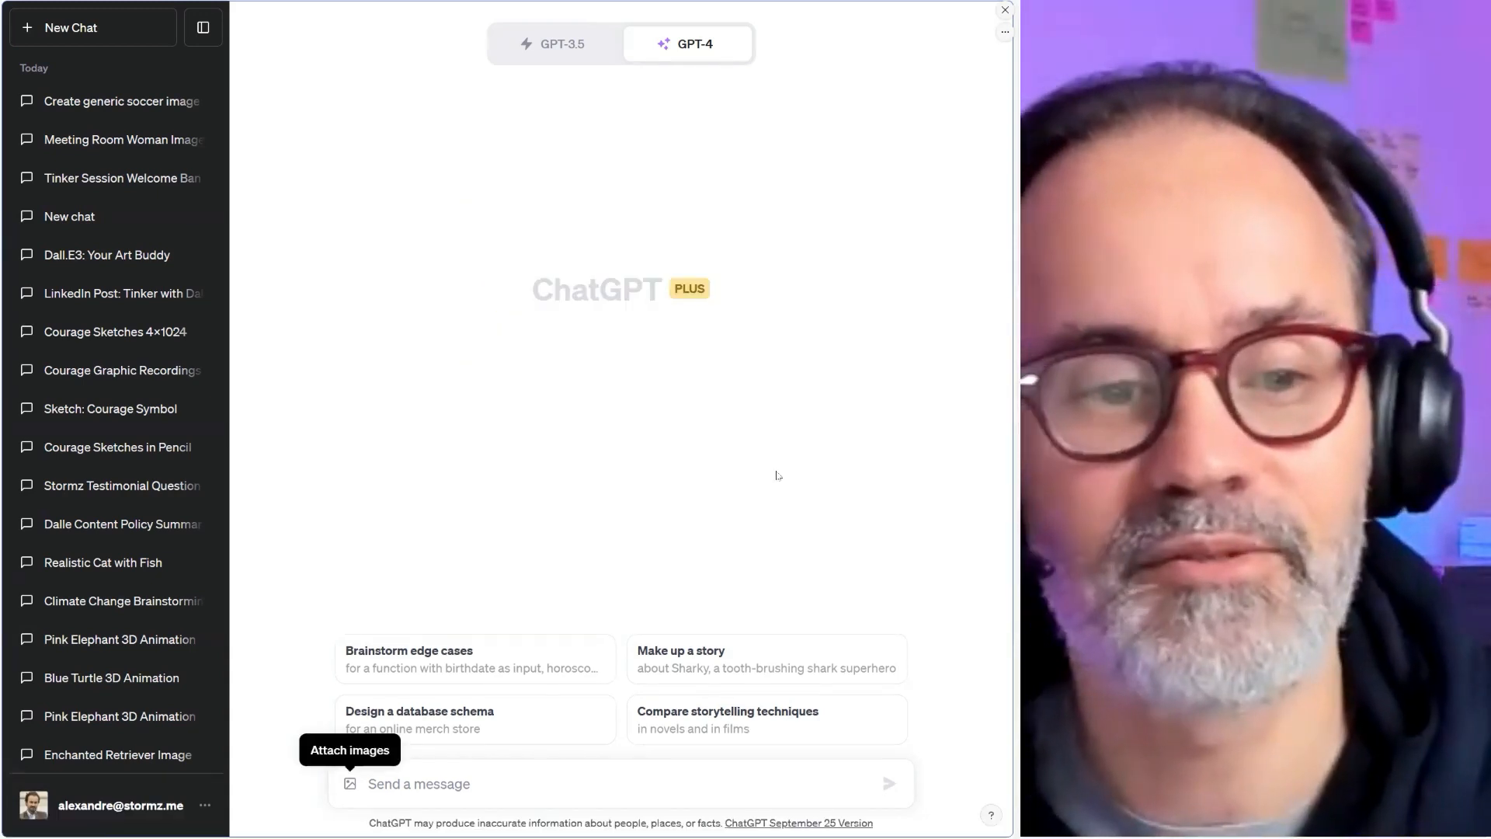
Send the request "DEscribe the man on the picture" with the attached portrait, and copy the description from the reply.
left_click(406, 786)
type("DEscr")
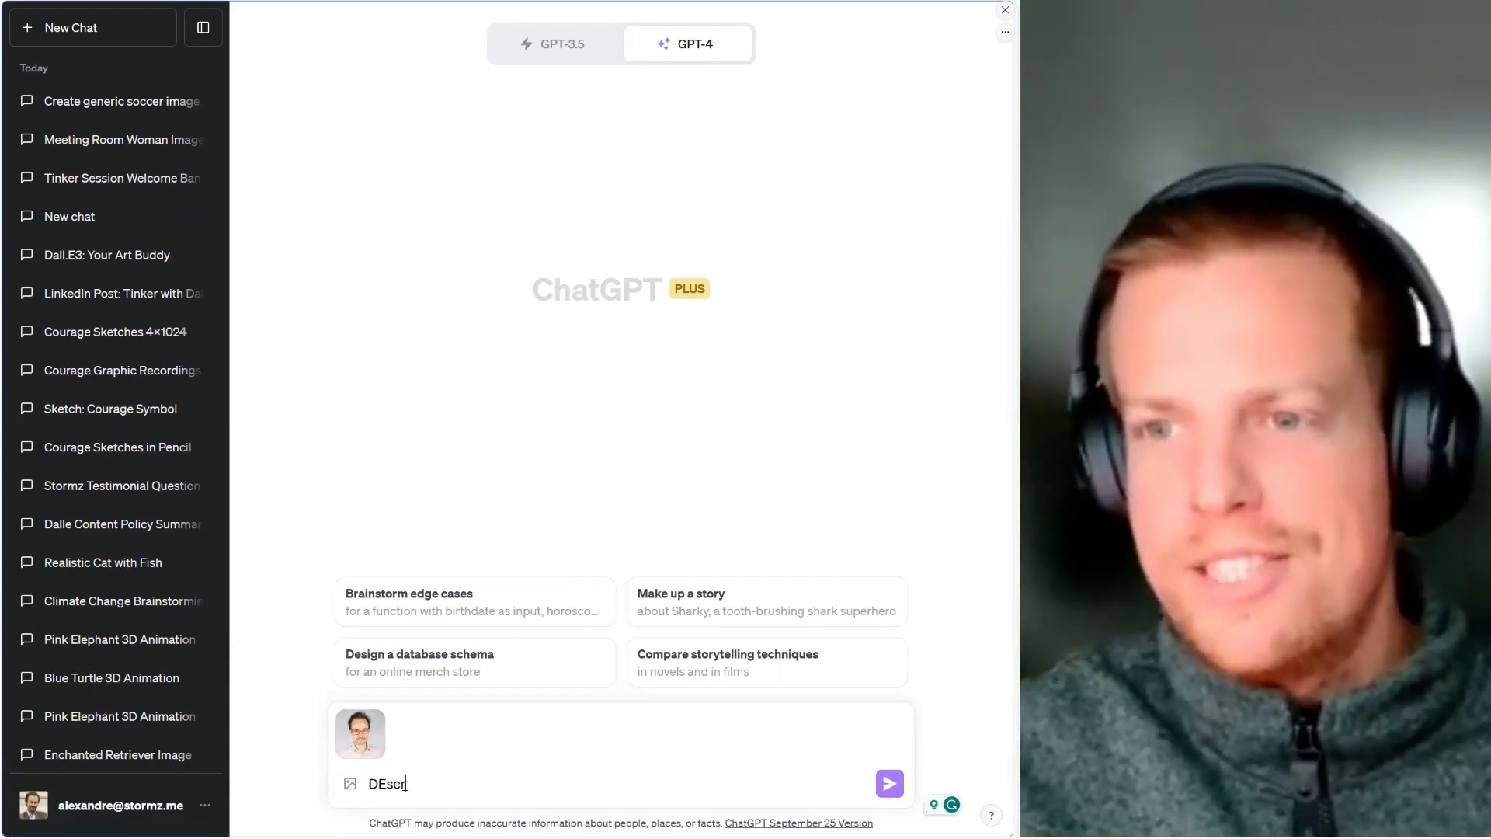
type("ibe the")
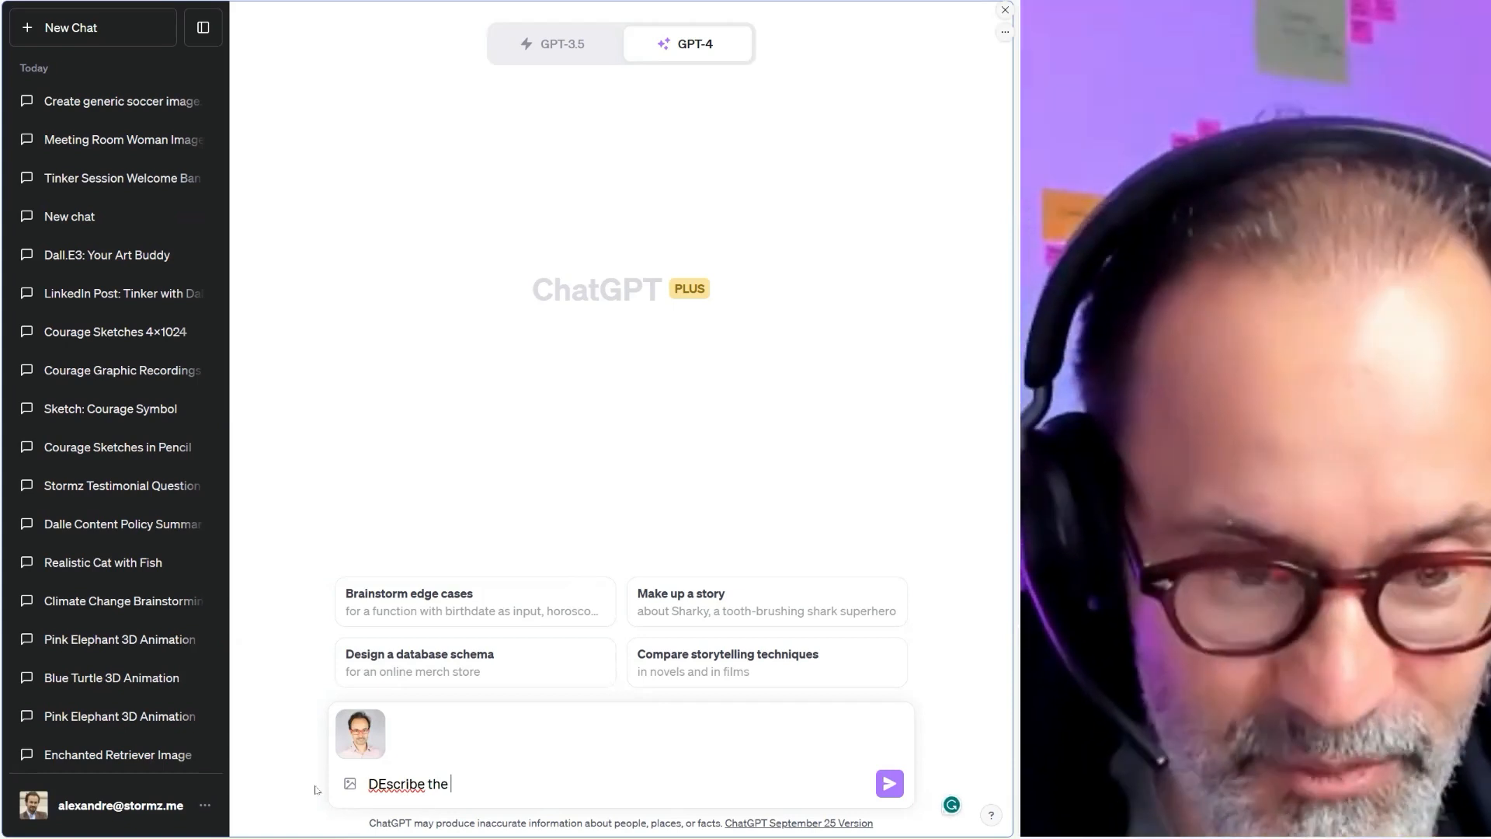
type(" man on the pu")
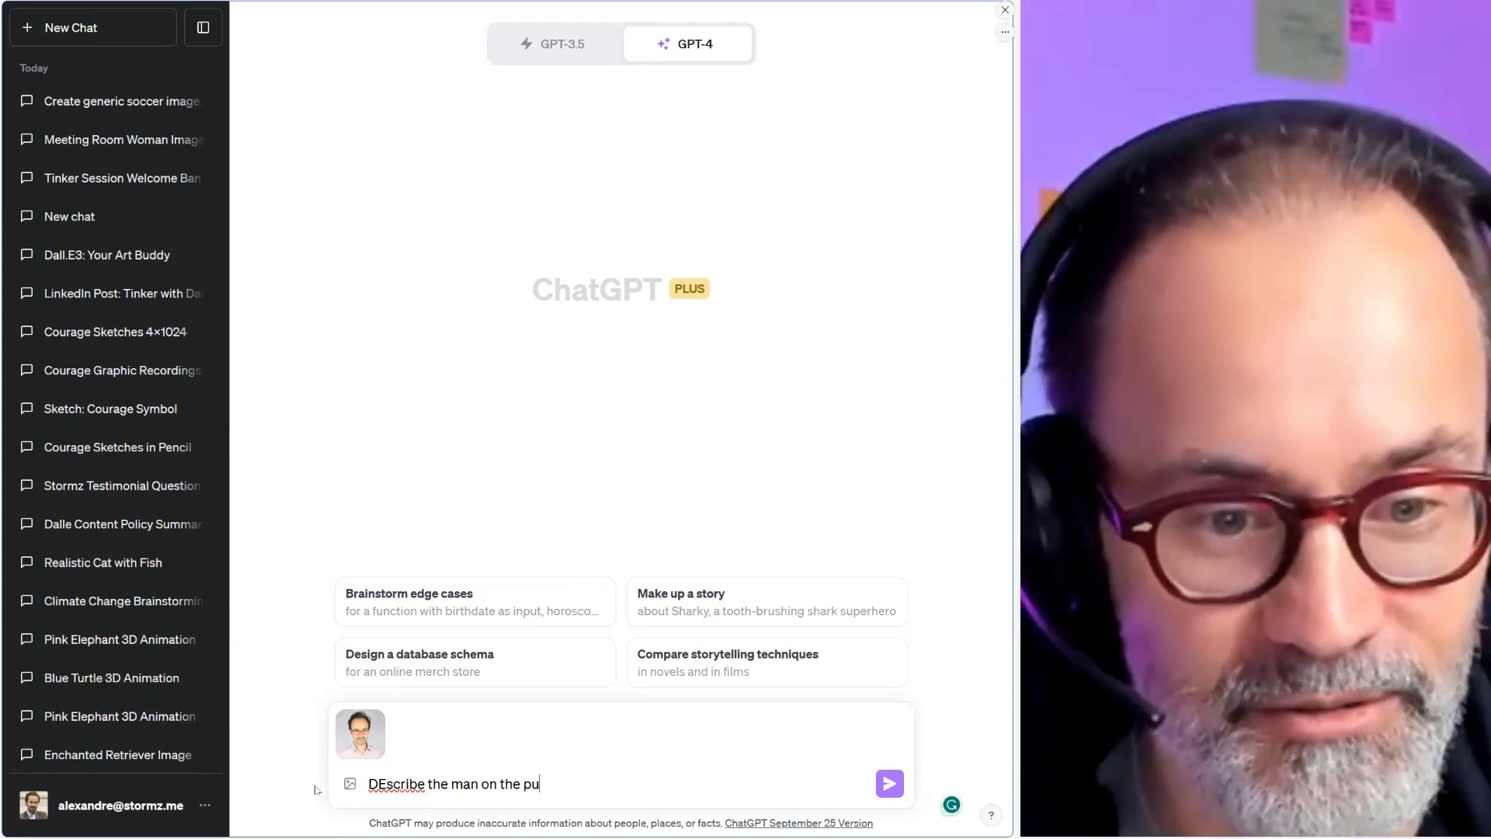
key("BackSpace")
type("icture")
key("Return")
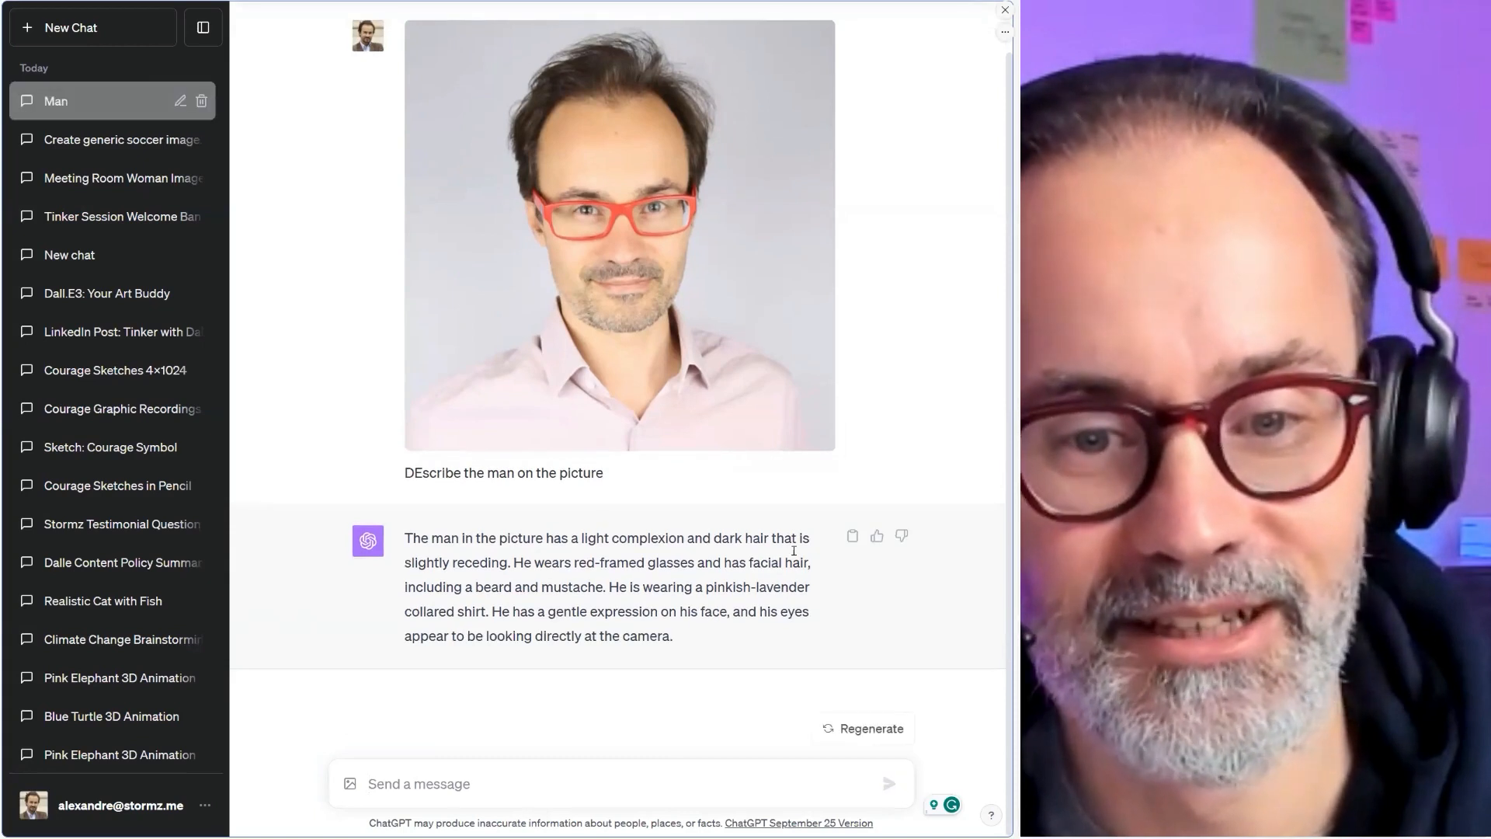
left_click(850, 537)
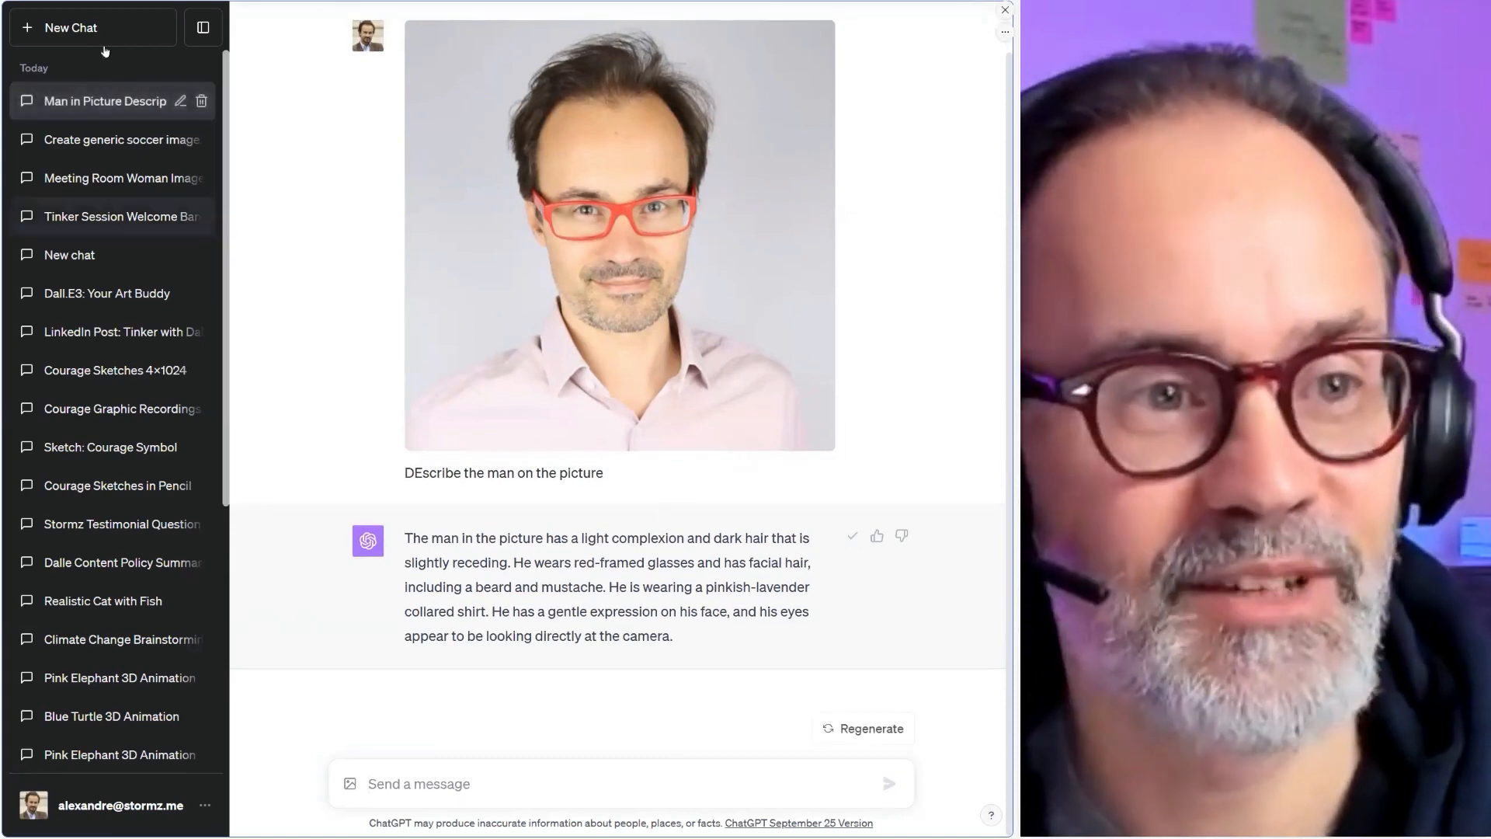
Start a new GPT-4 chat with DALL·E 3 and send "Create an id photo of" followed by the copied description of the man.
left_click(100, 26)
mouse_move(684, 44)
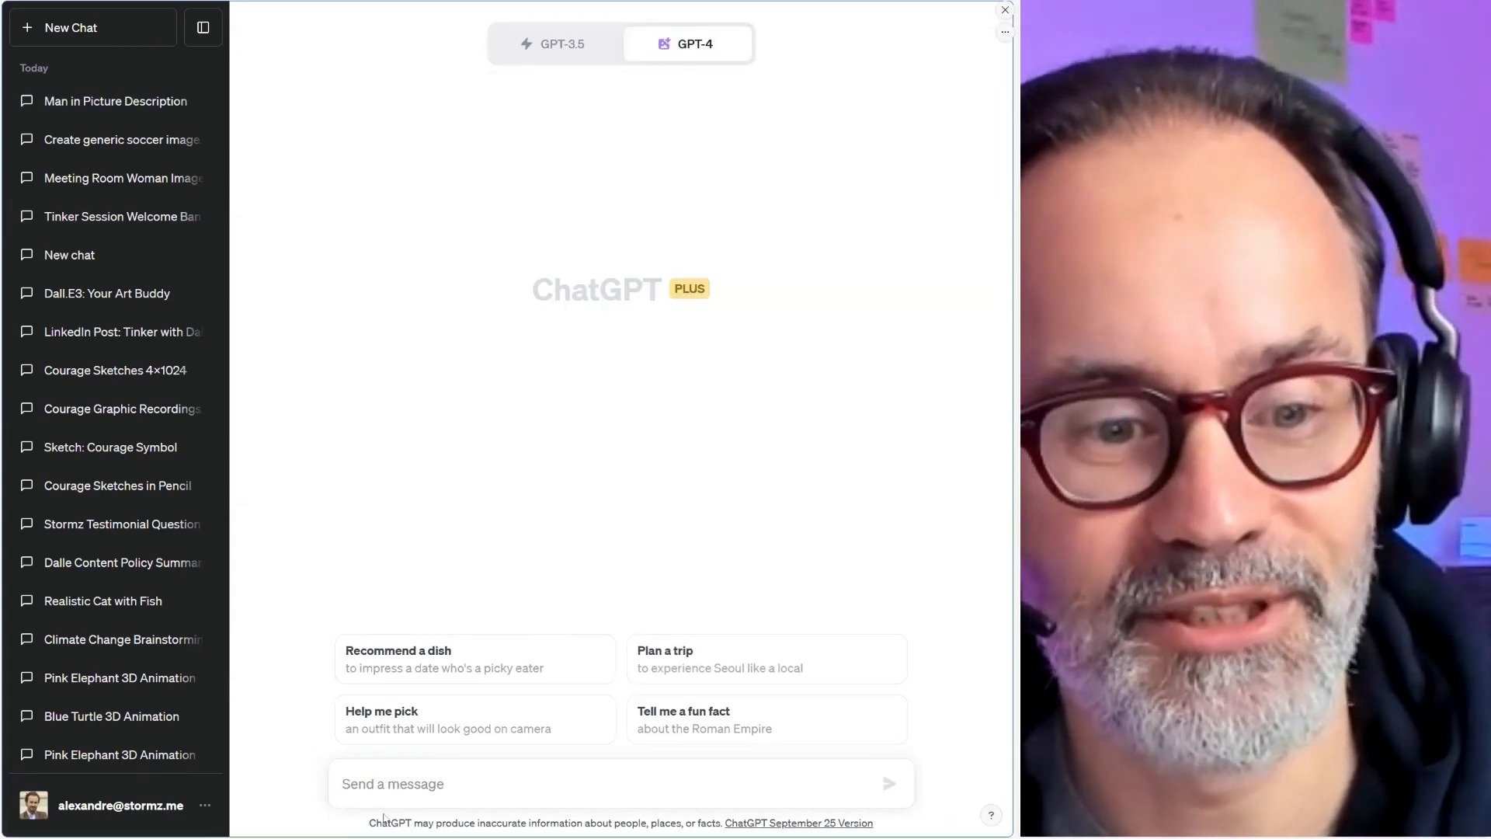
left_click(398, 783)
type("Create a")
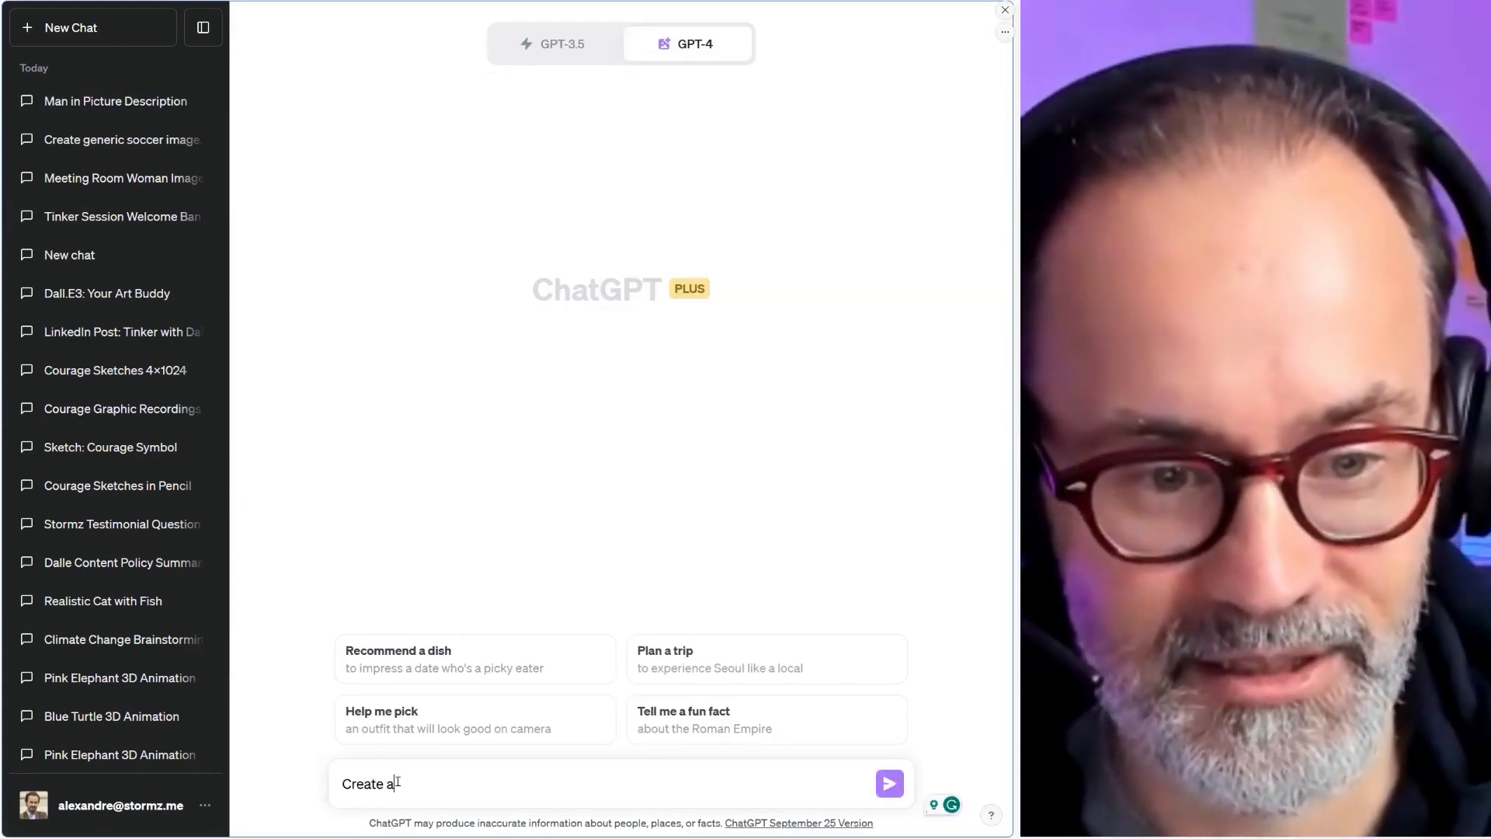
type("n id")
type("hoto of")
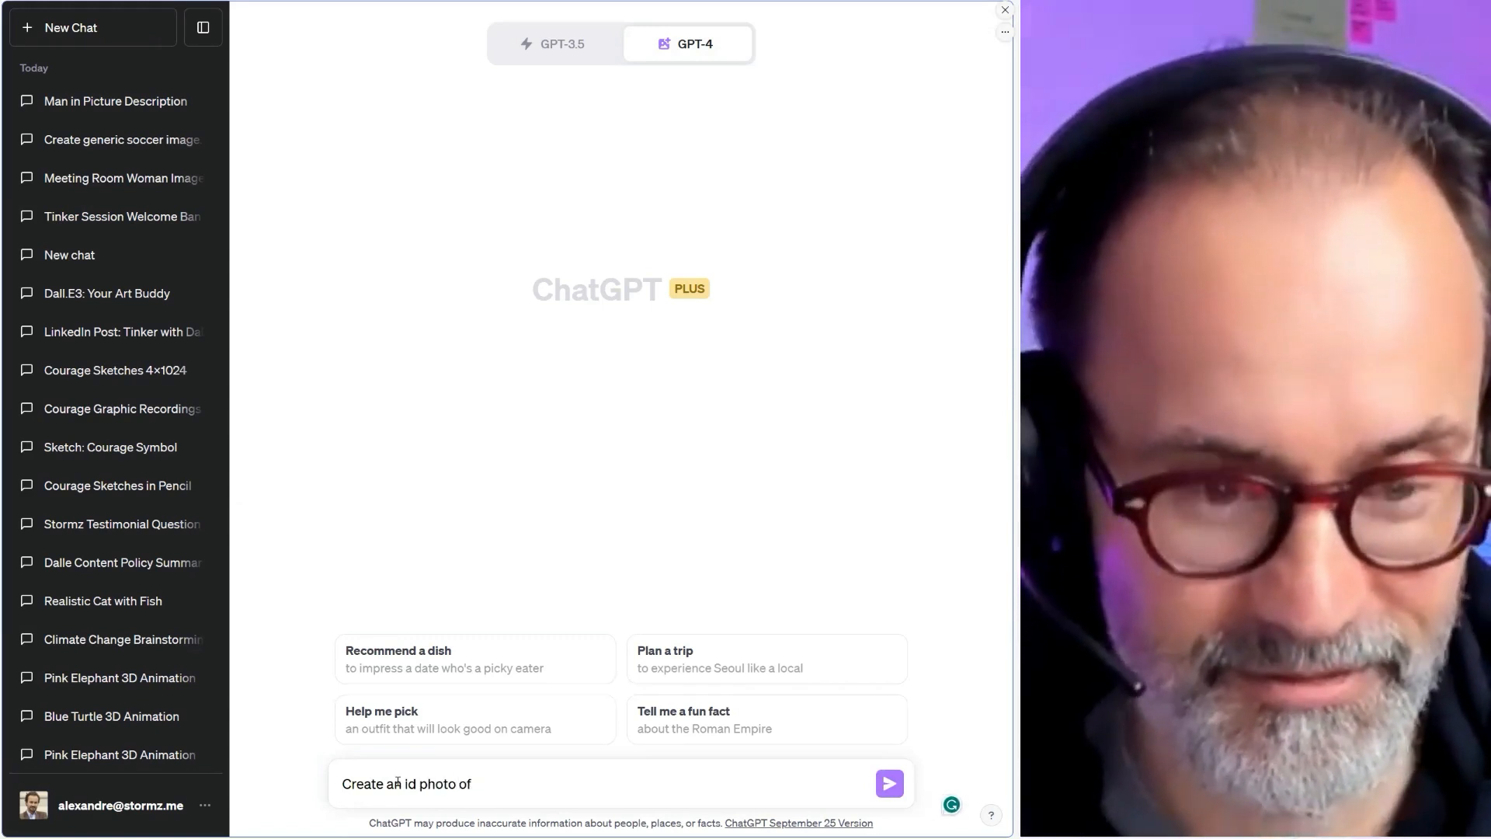
key("ctrl+v")
key("Return")
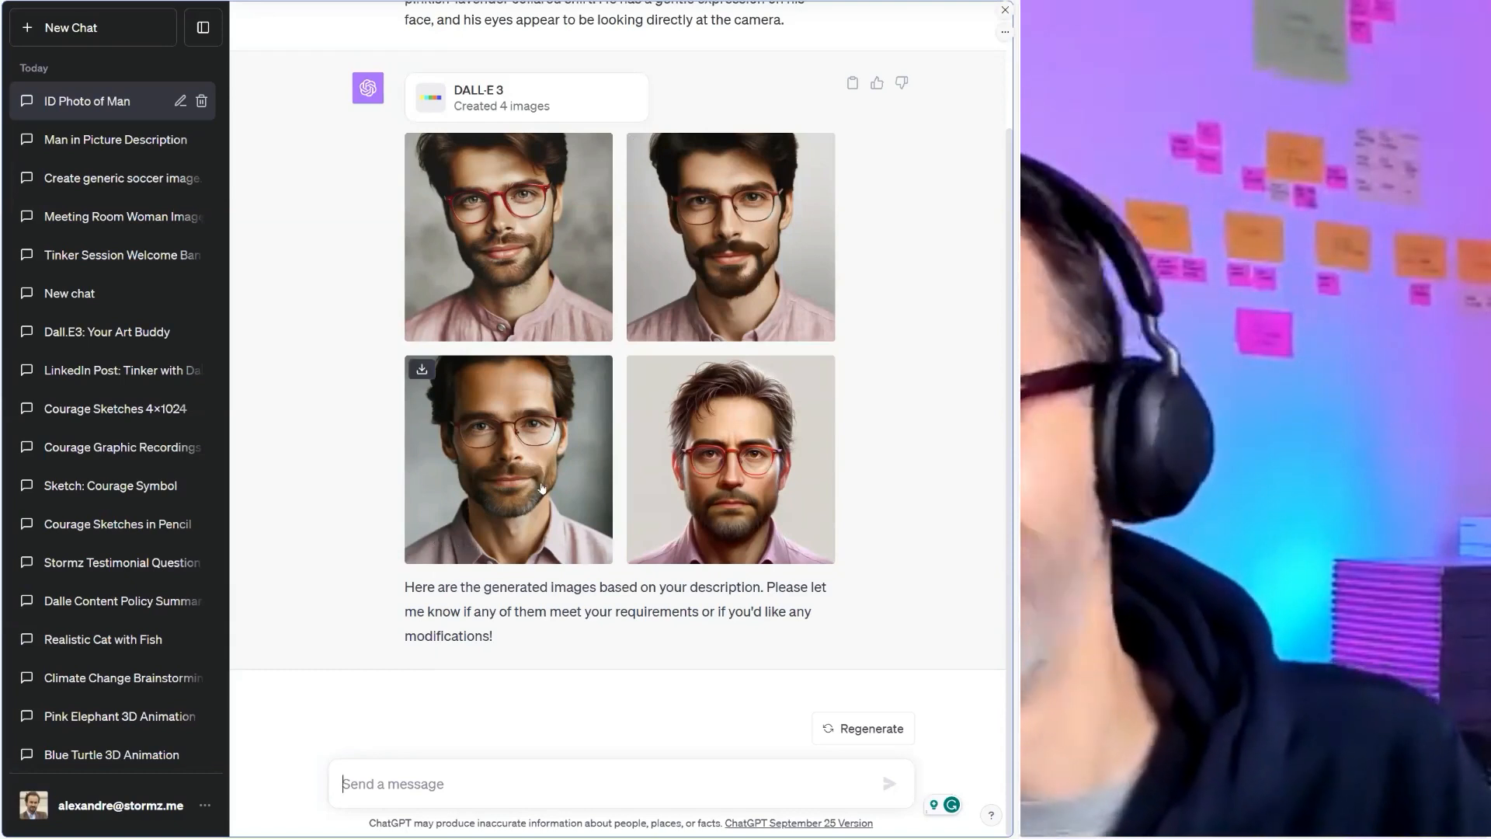
Review the generated ID photos against their prompt and compare them with the original portrait in the earlier "Man in Picture Description" chat.
scroll(538, 487, "up", 2)
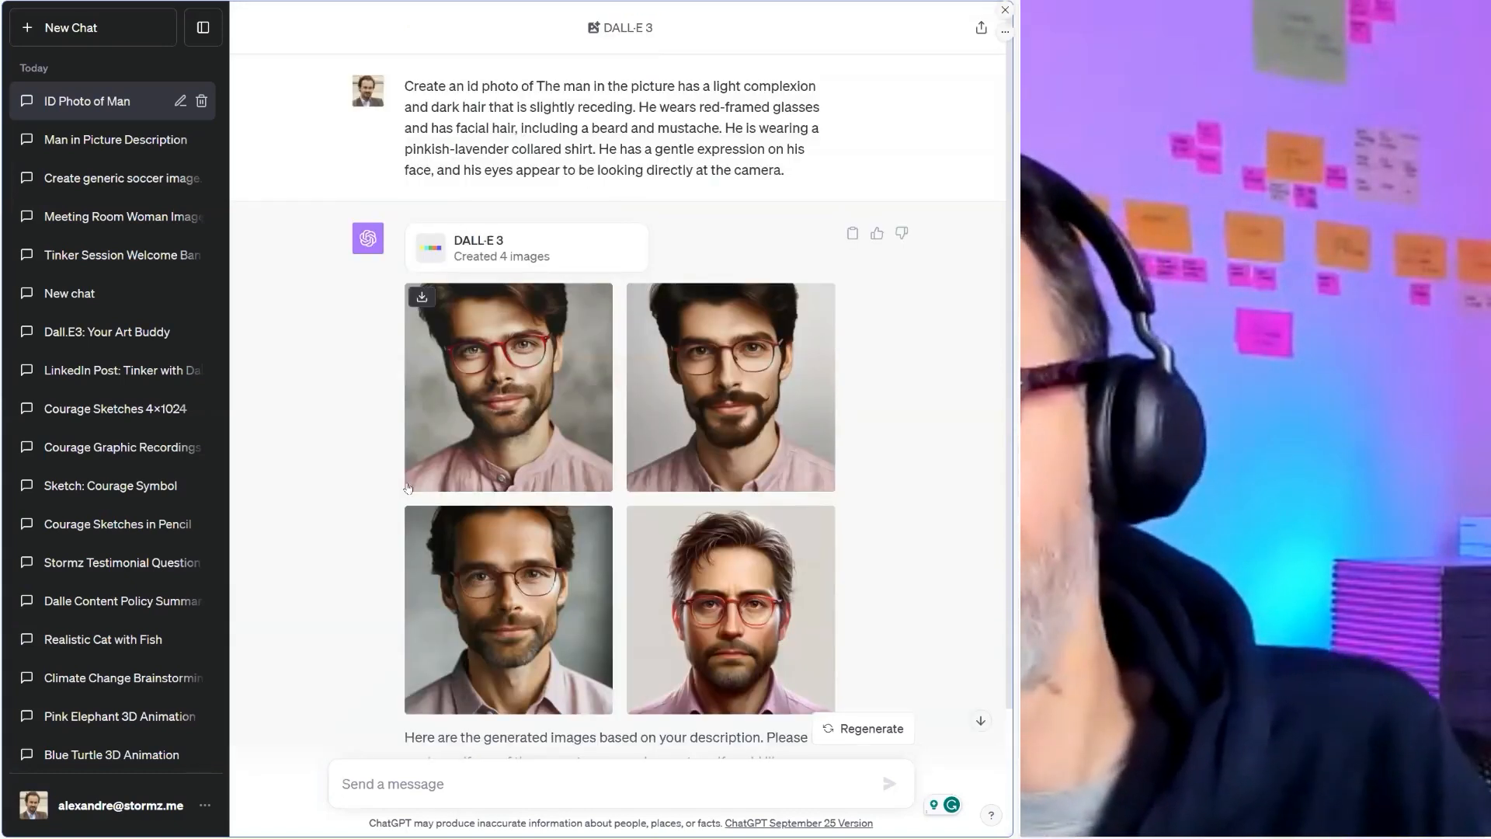
left_click(103, 144)
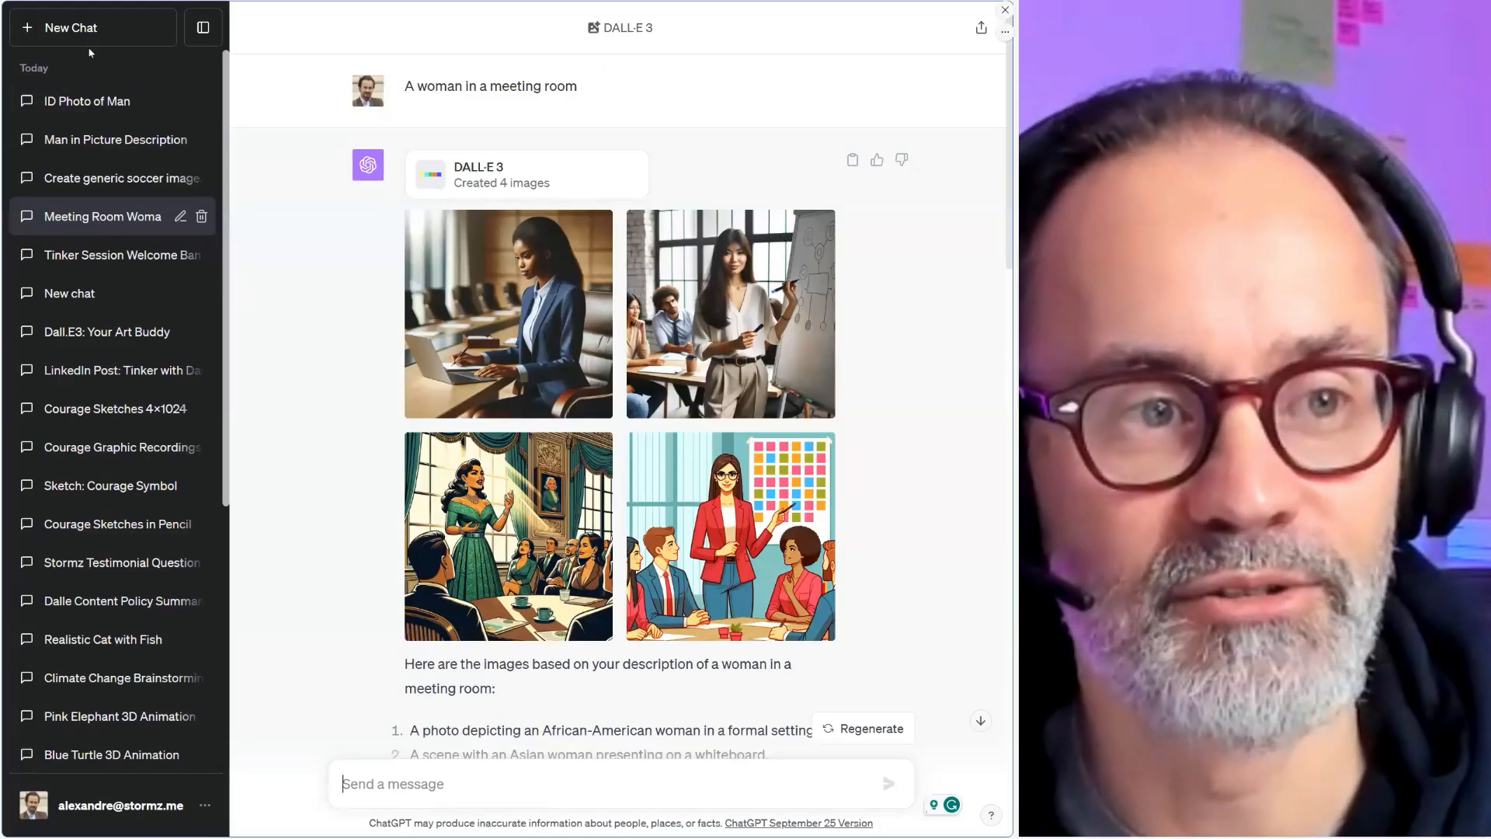
Start a new GPT-4 chat and send the image prompt "A minimalist hand drawn sketch of a light bulb".
left_click(92, 32)
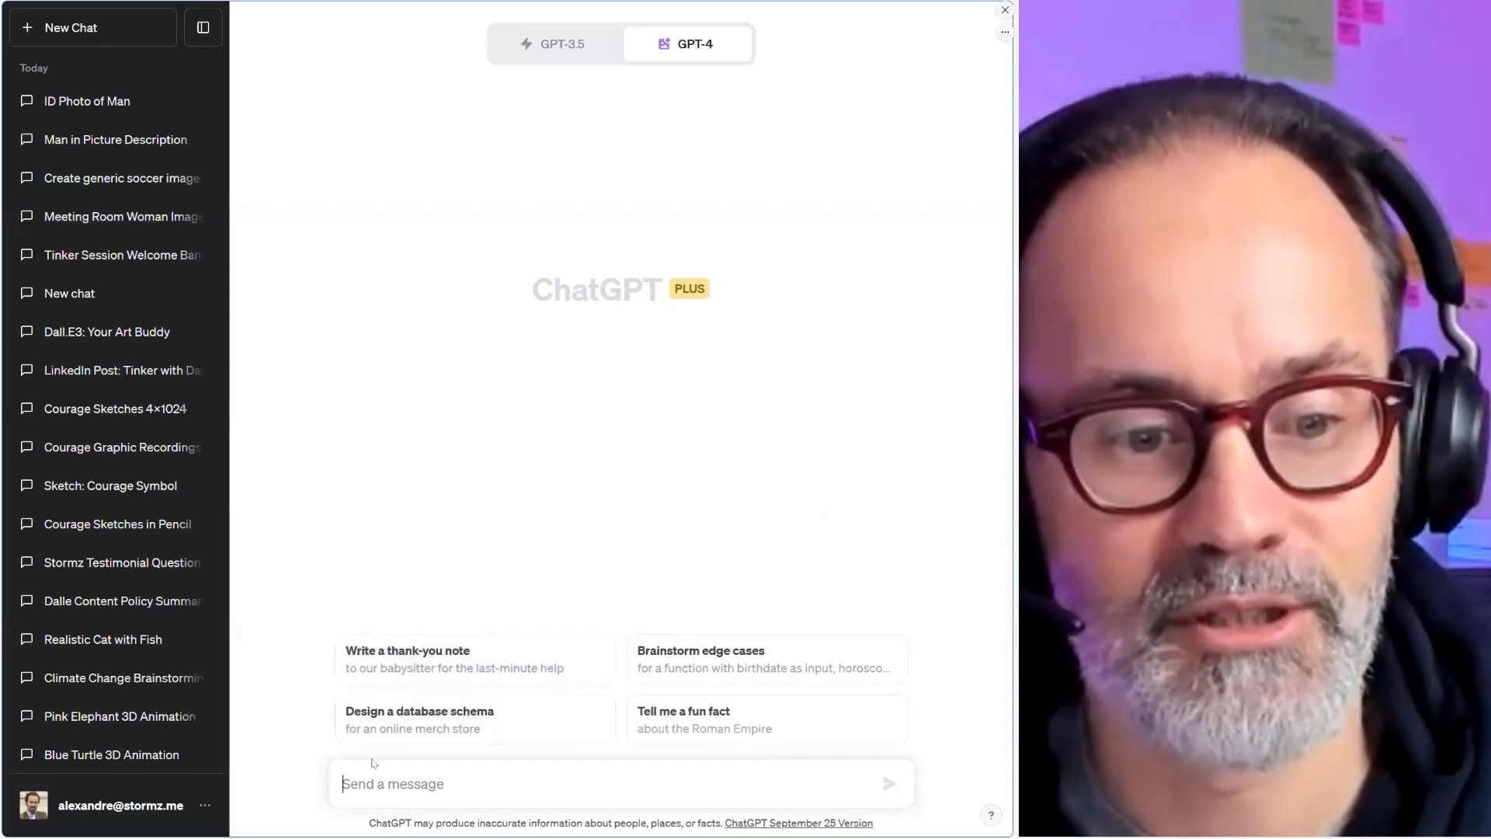
left_click(383, 775)
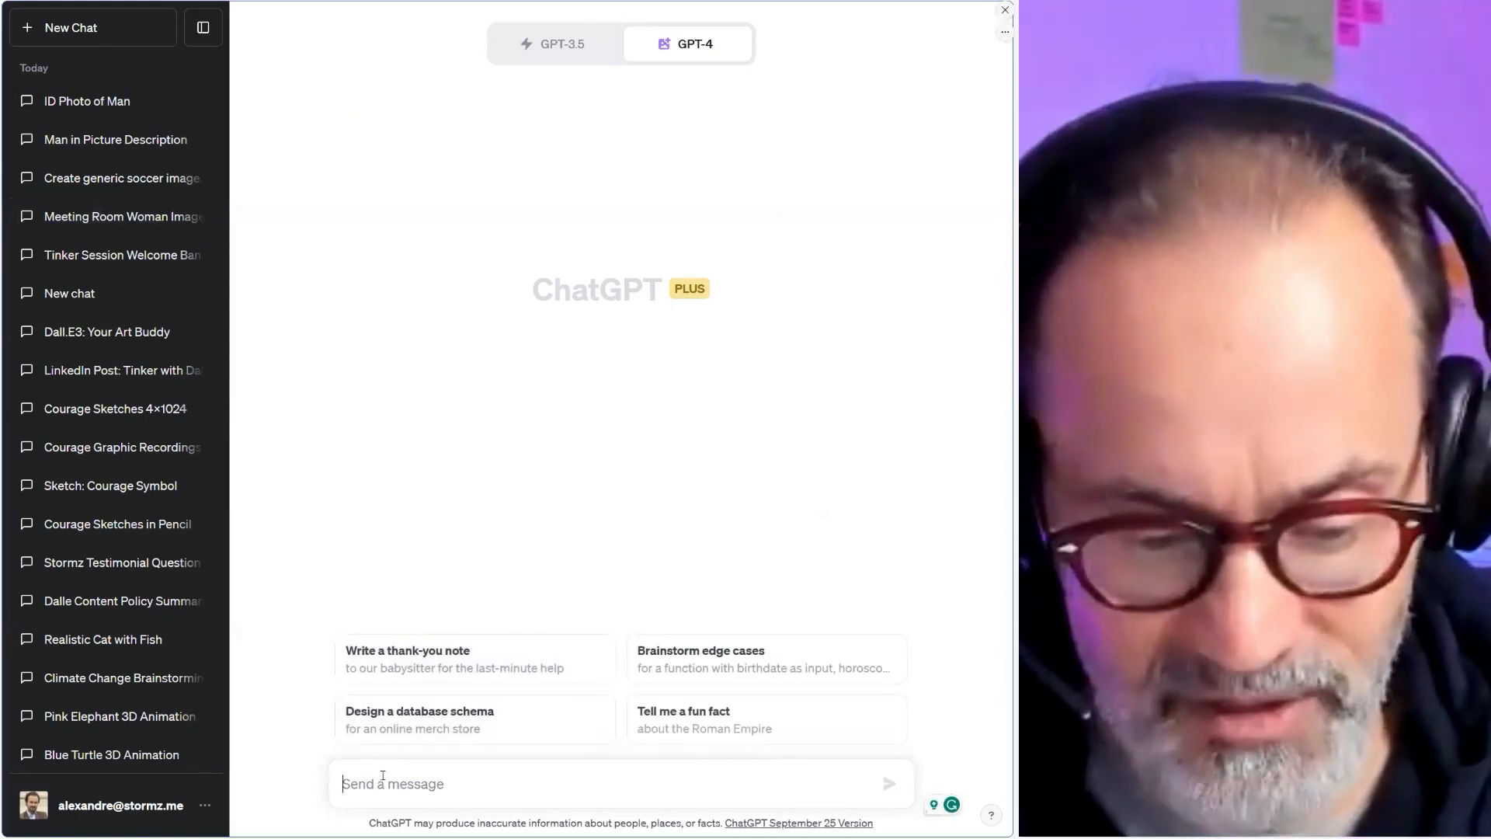
type("A sketch")
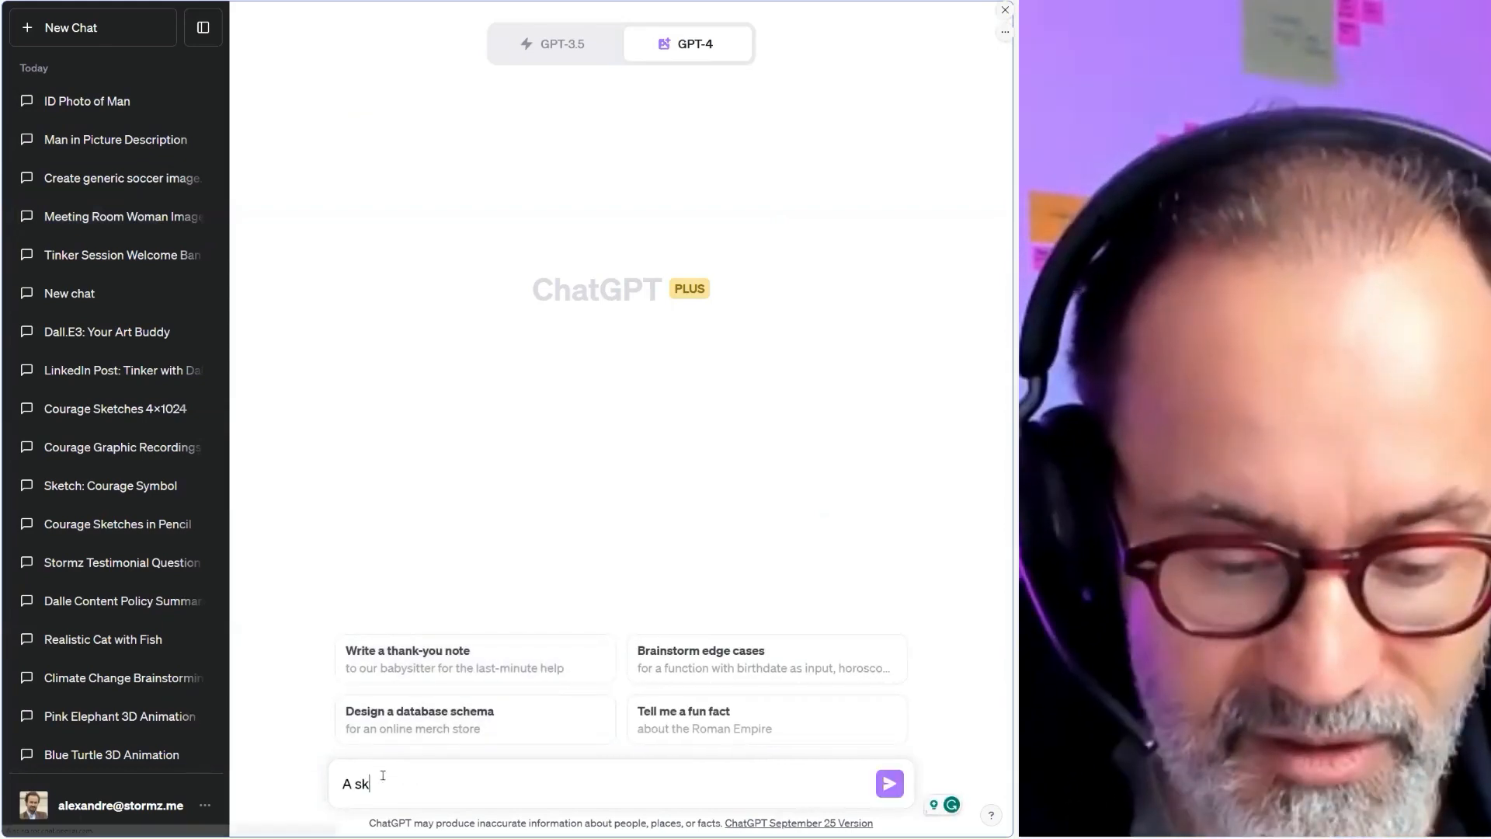
key("BackSpace")
key("BackSpace")
key("BackSpace")
key("BackSpace")
key("BackSpace")
key("BackSpace")
key("BackSpace")
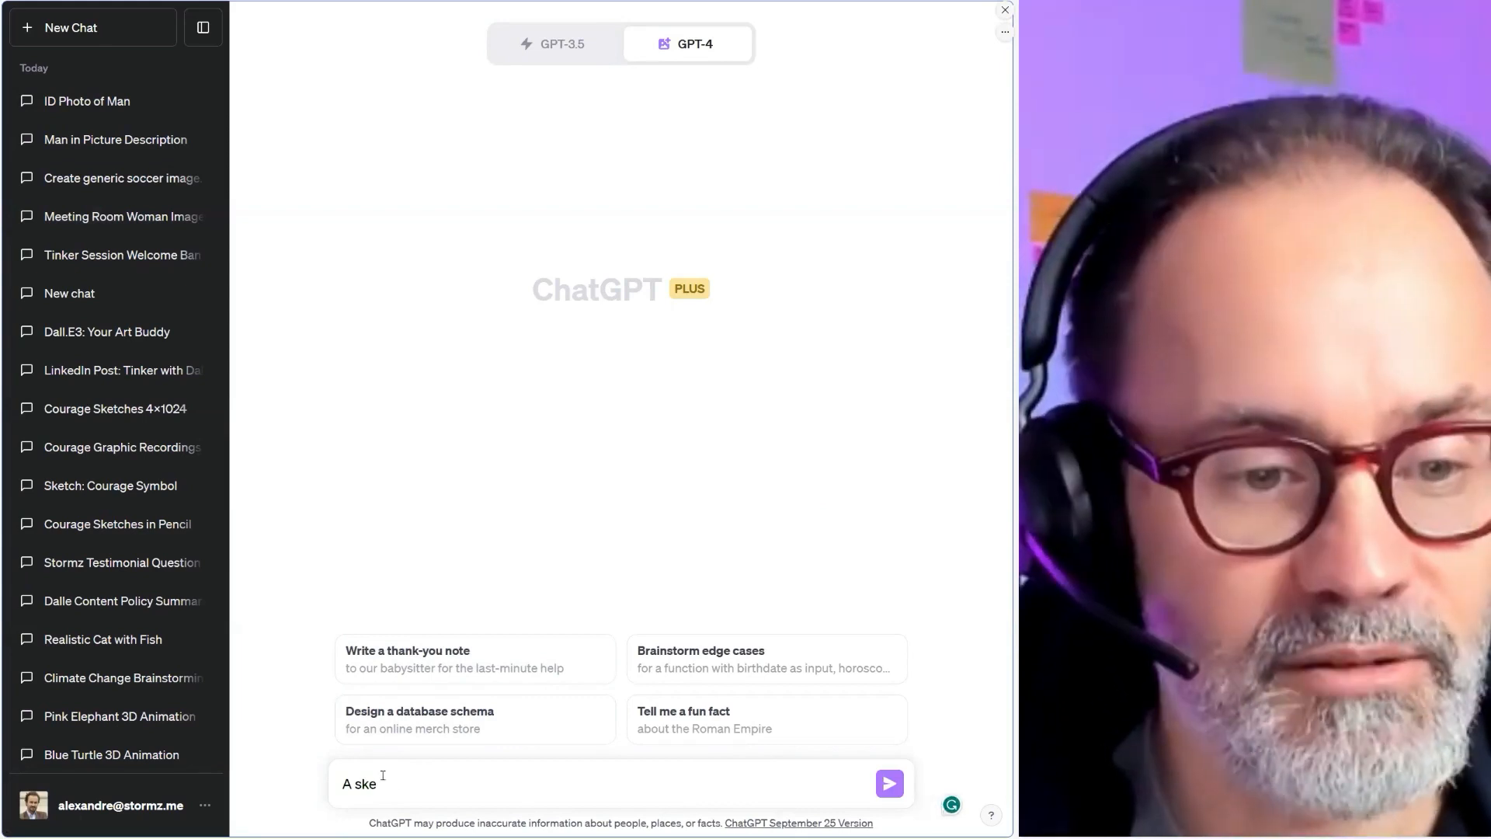
type("h")
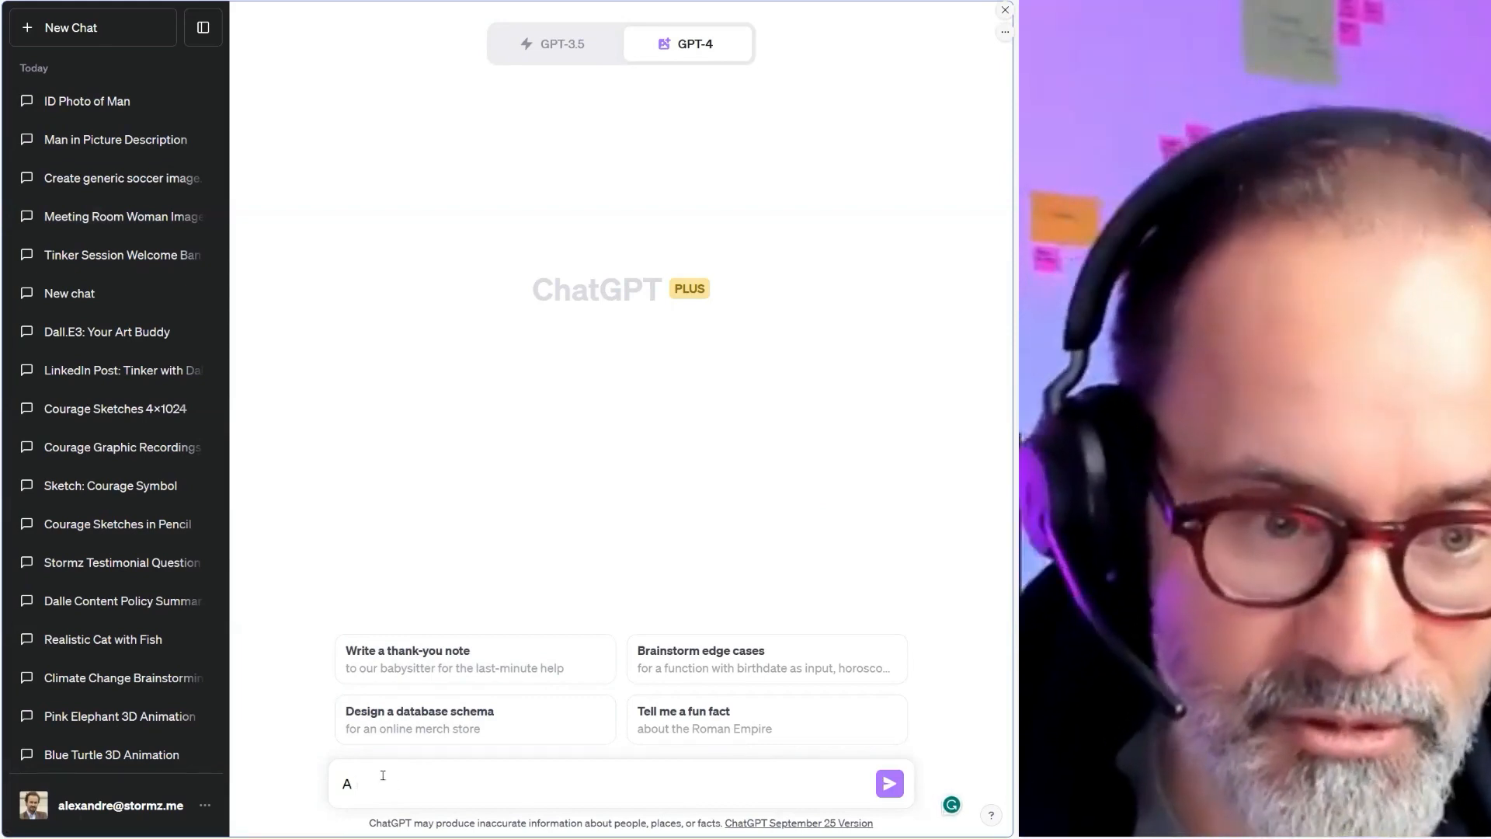
type("minimalist hand drawn sketch of")
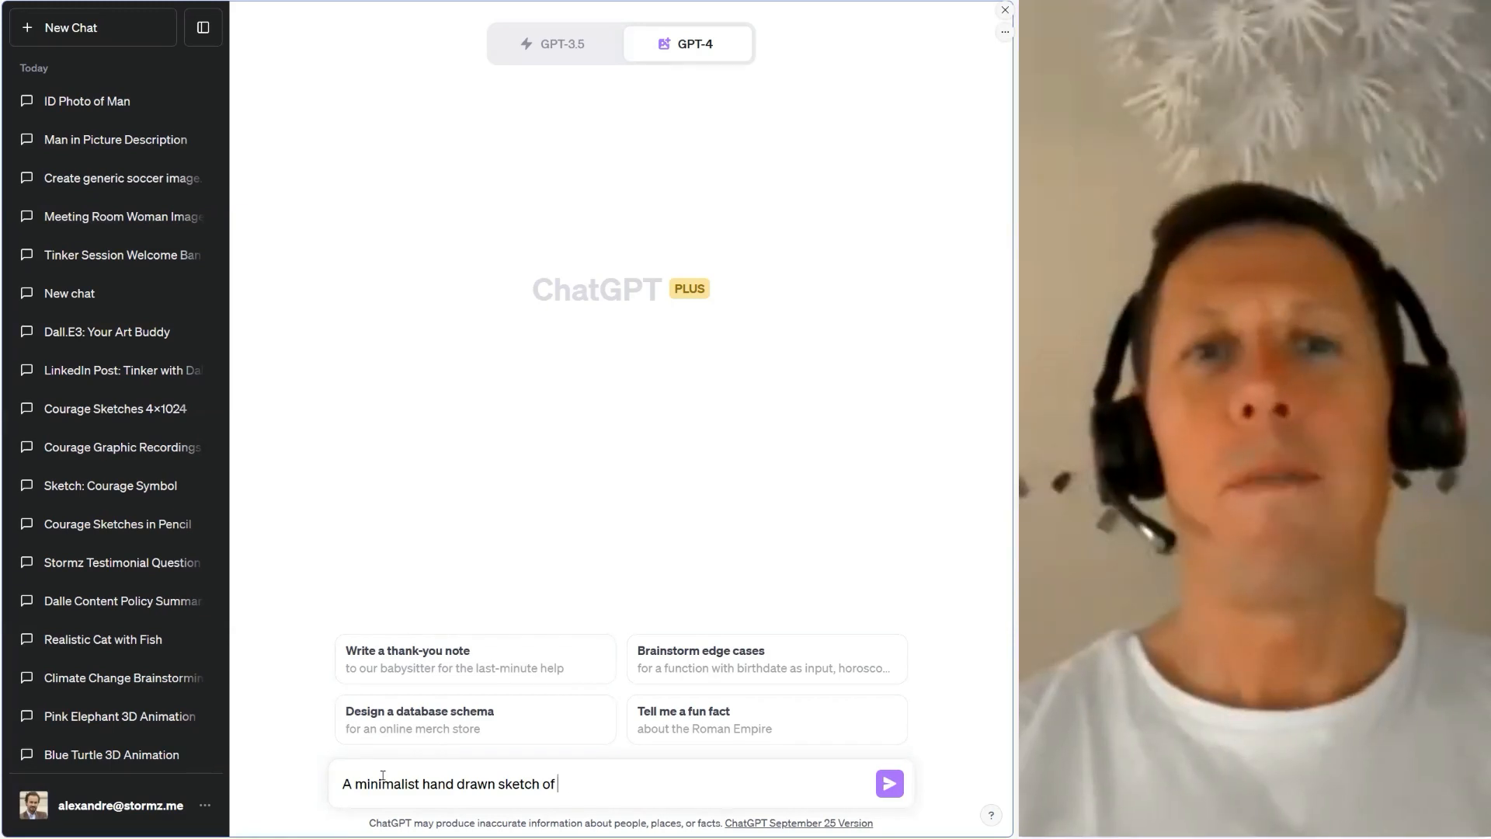
type("a light bulb")
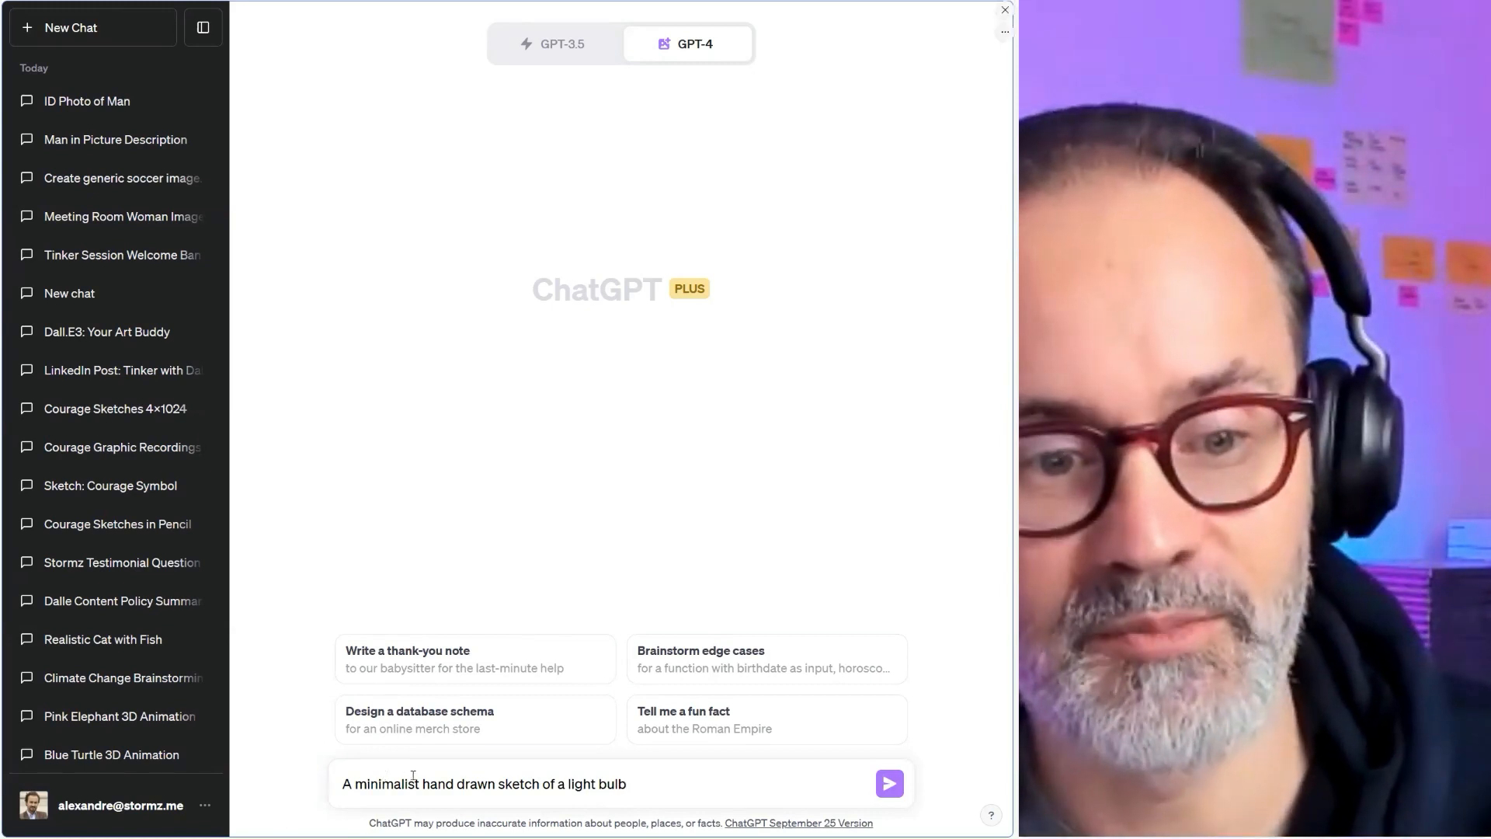
left_click(890, 783)
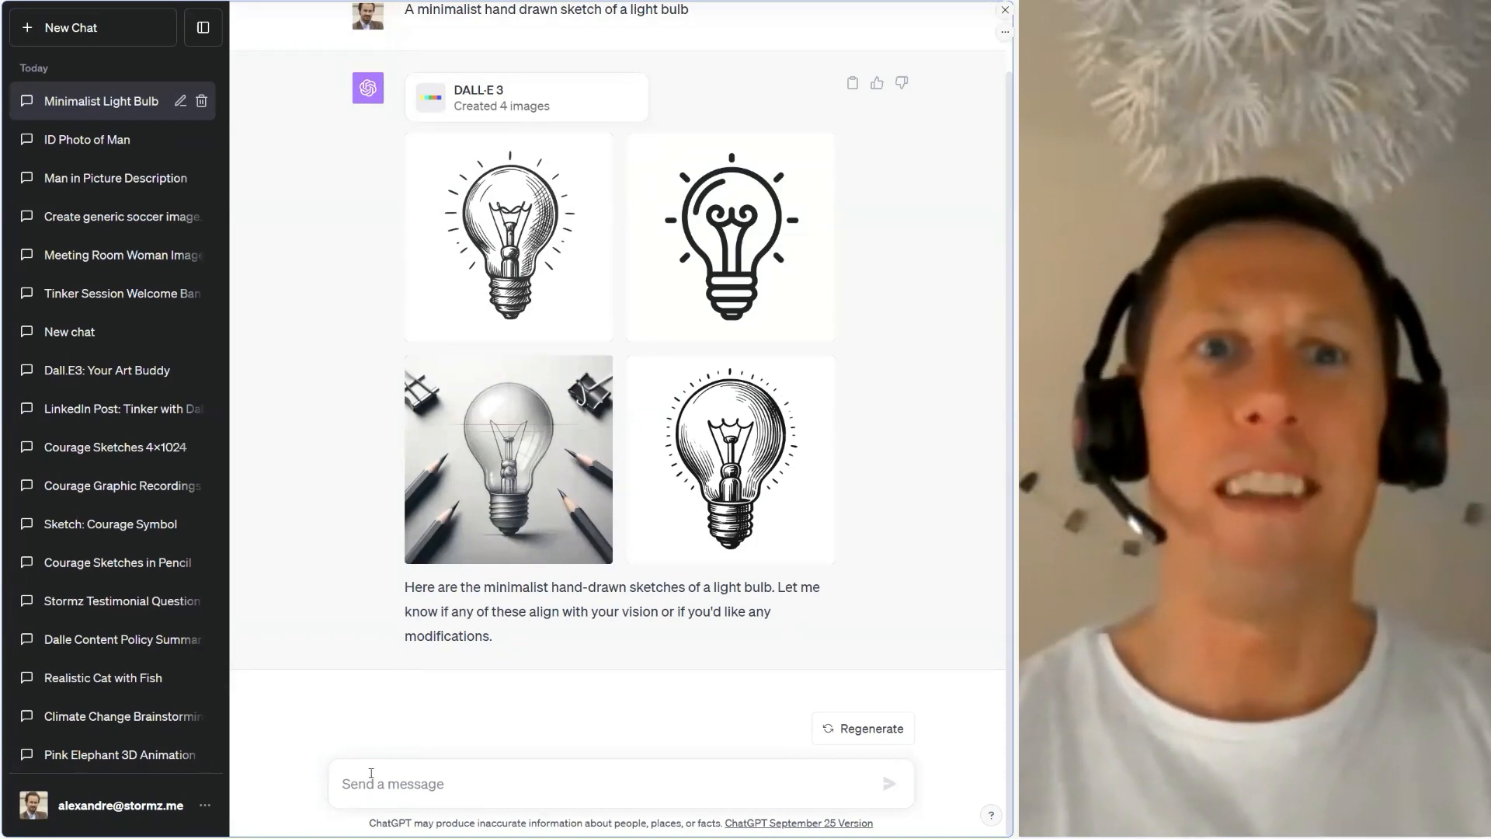
Send the refinement "I like number 2 but it is too perfect make it as if it was generated by a human hand".
type("I like")
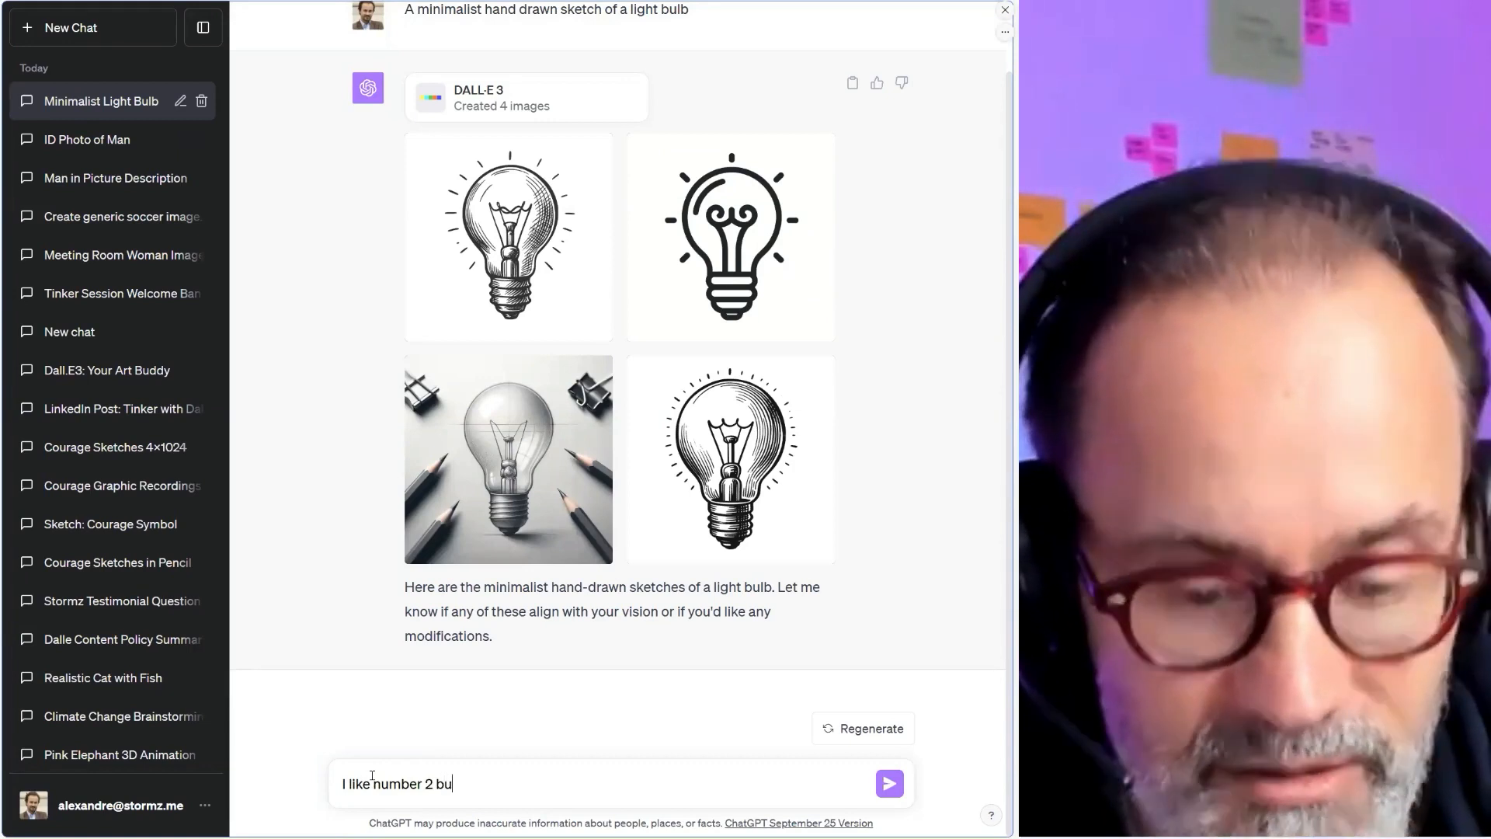
type("number 2 but  make it as if")
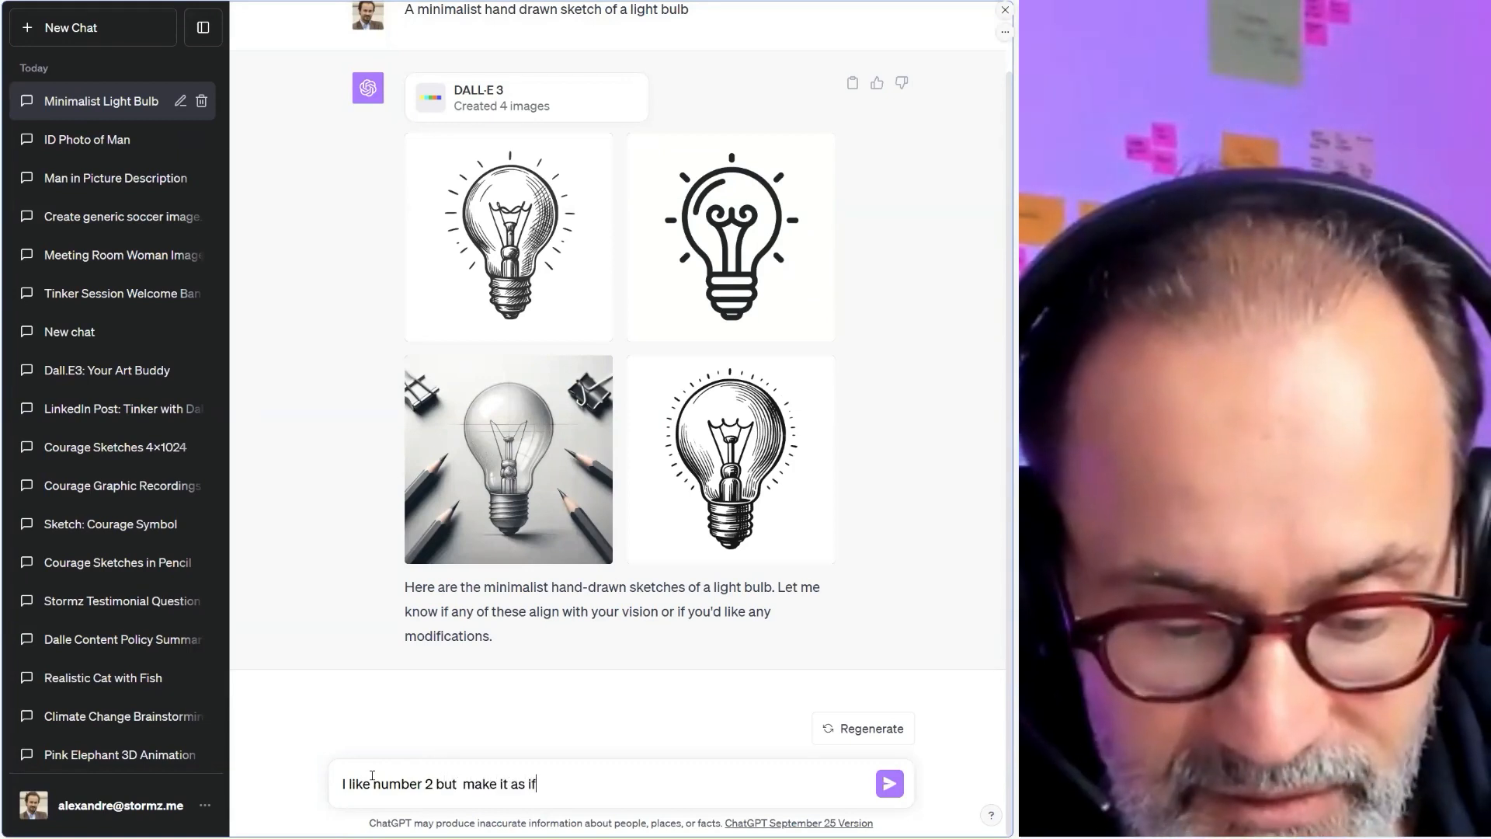
type(" it was ge")
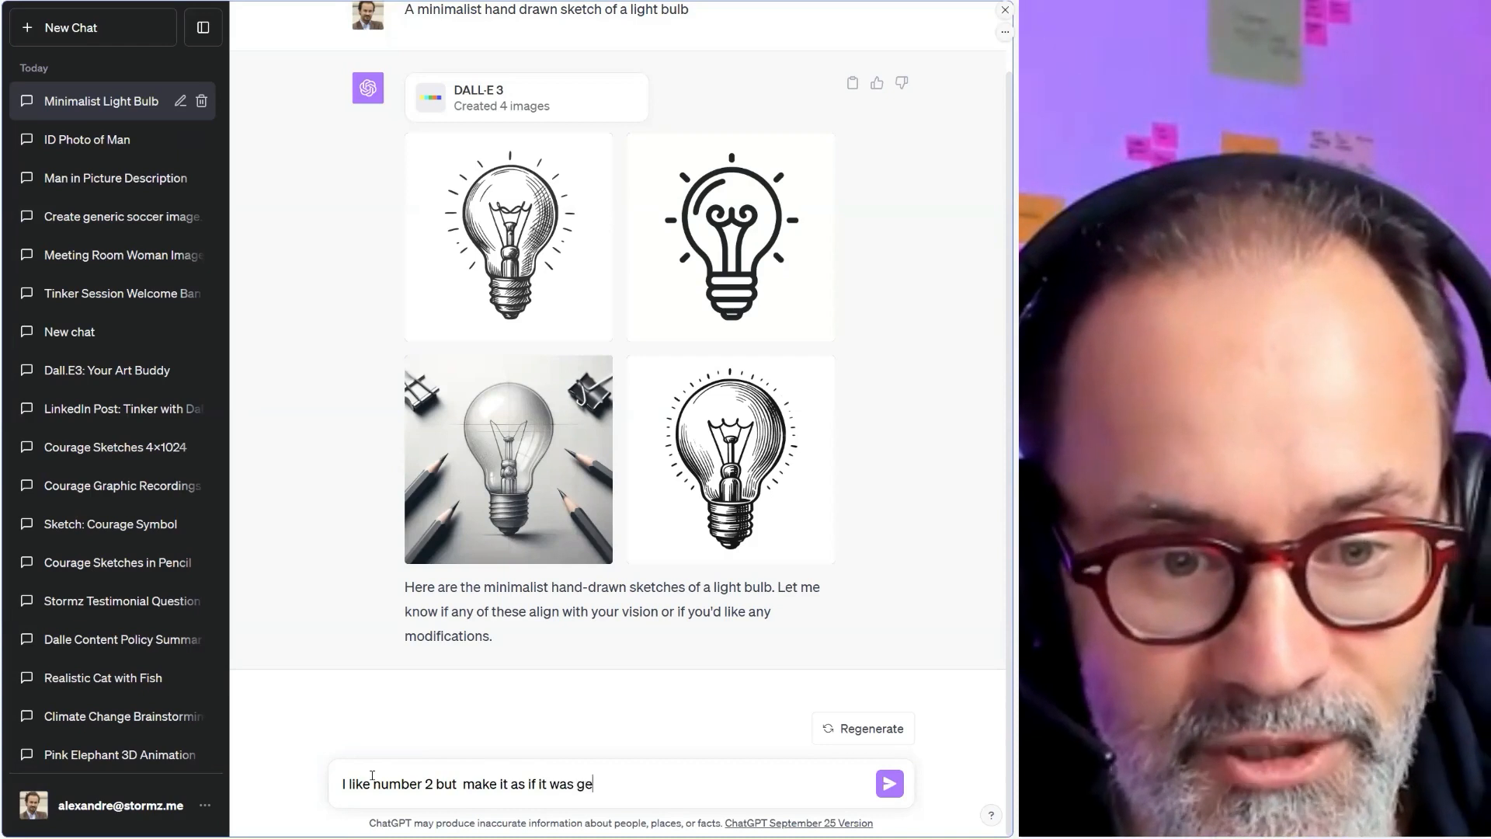
type("nerated by")
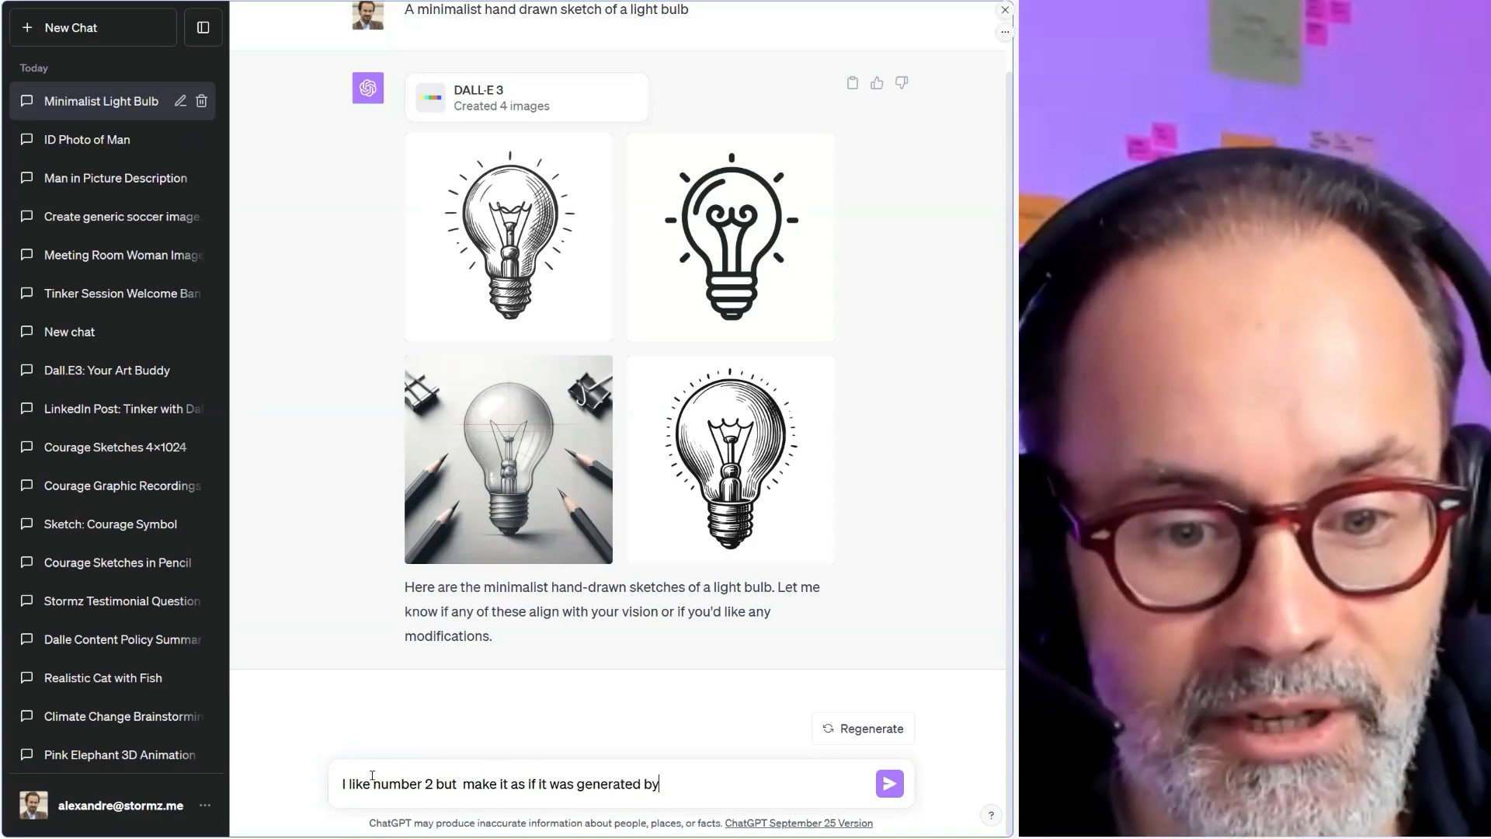
type(" a hyman")
key("BackSpace")
key("BackSpace")
key("BackSpace")
key("BackSpace")
type("uman hand")
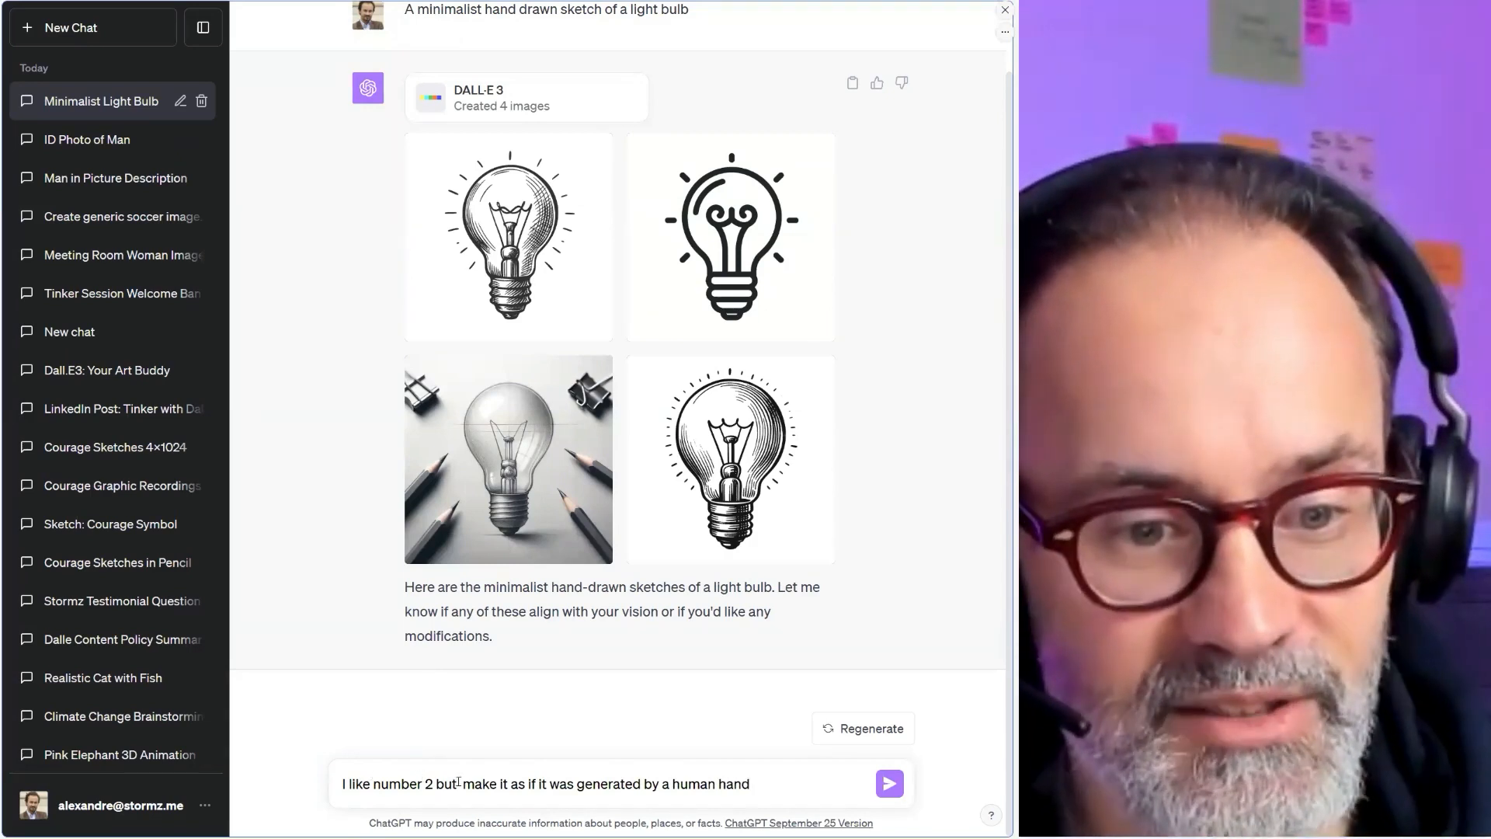
type(" it is too perfect")
key("Return")
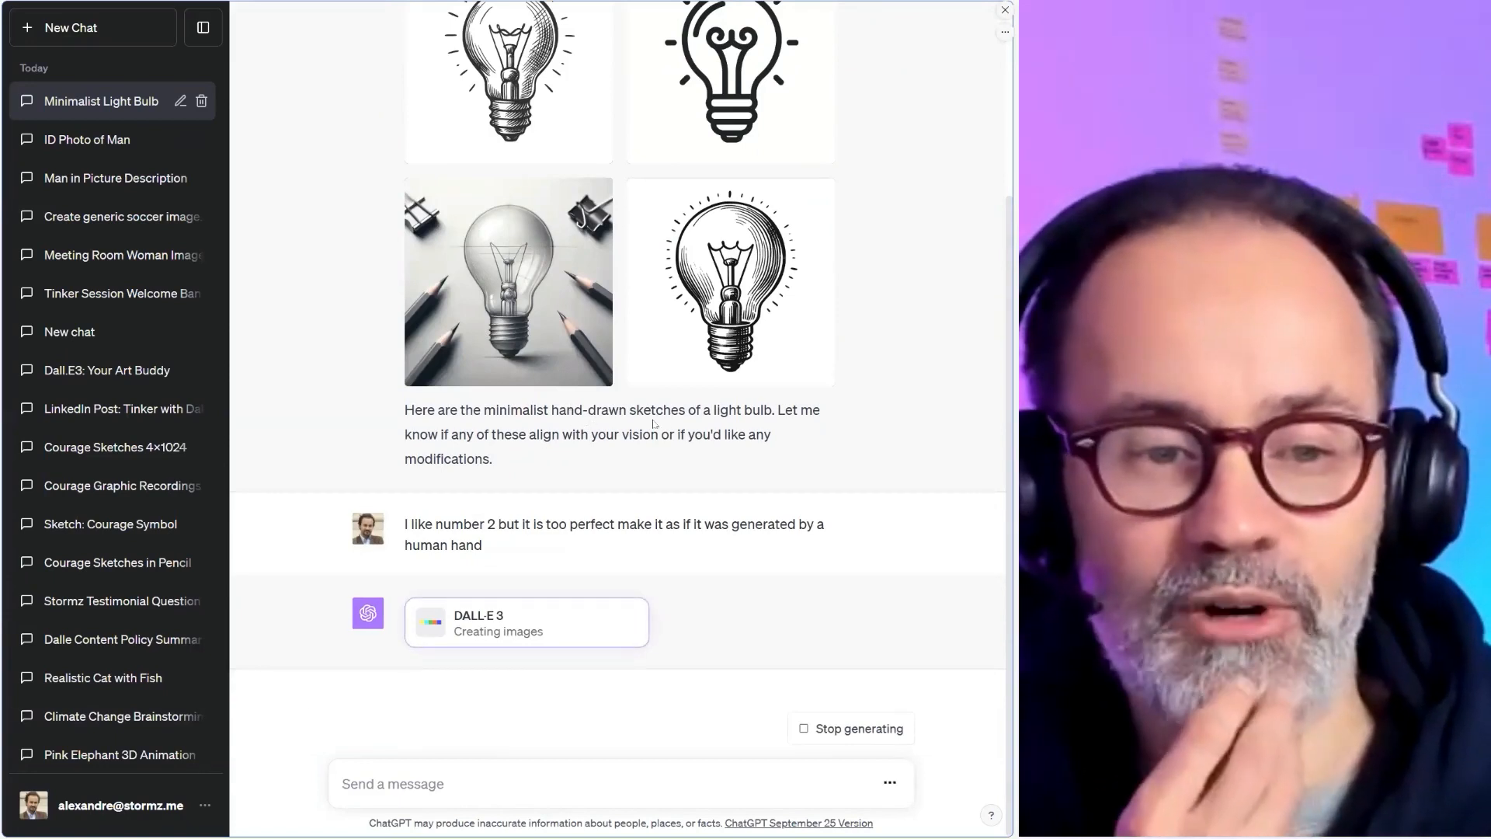
Review the revised light bulb sketches and send the follow-up "I like number 4, use the same style, but for "a pencil"".
scroll(665, 423, "up", 3)
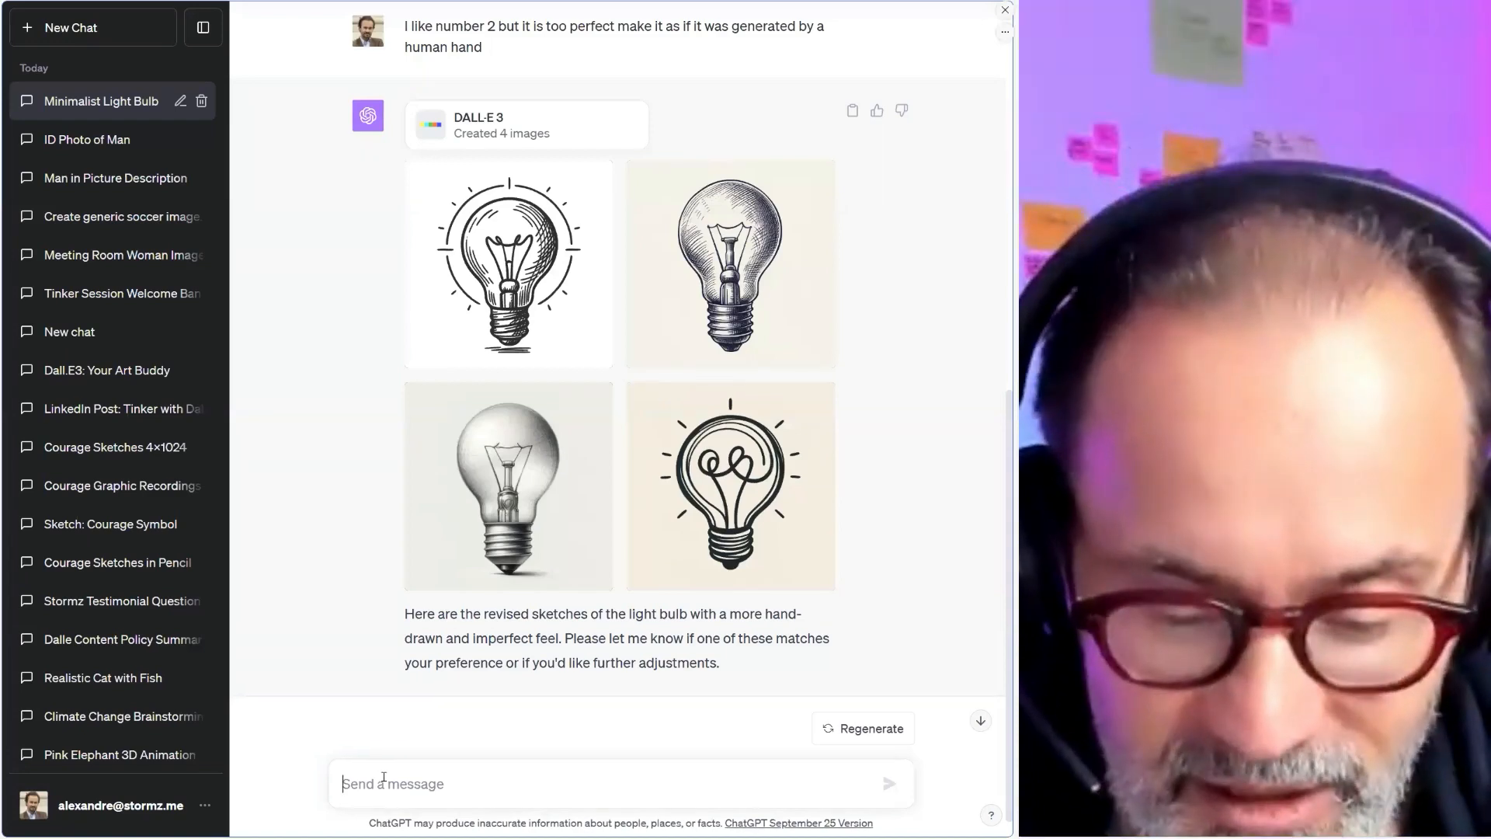
type("I like n")
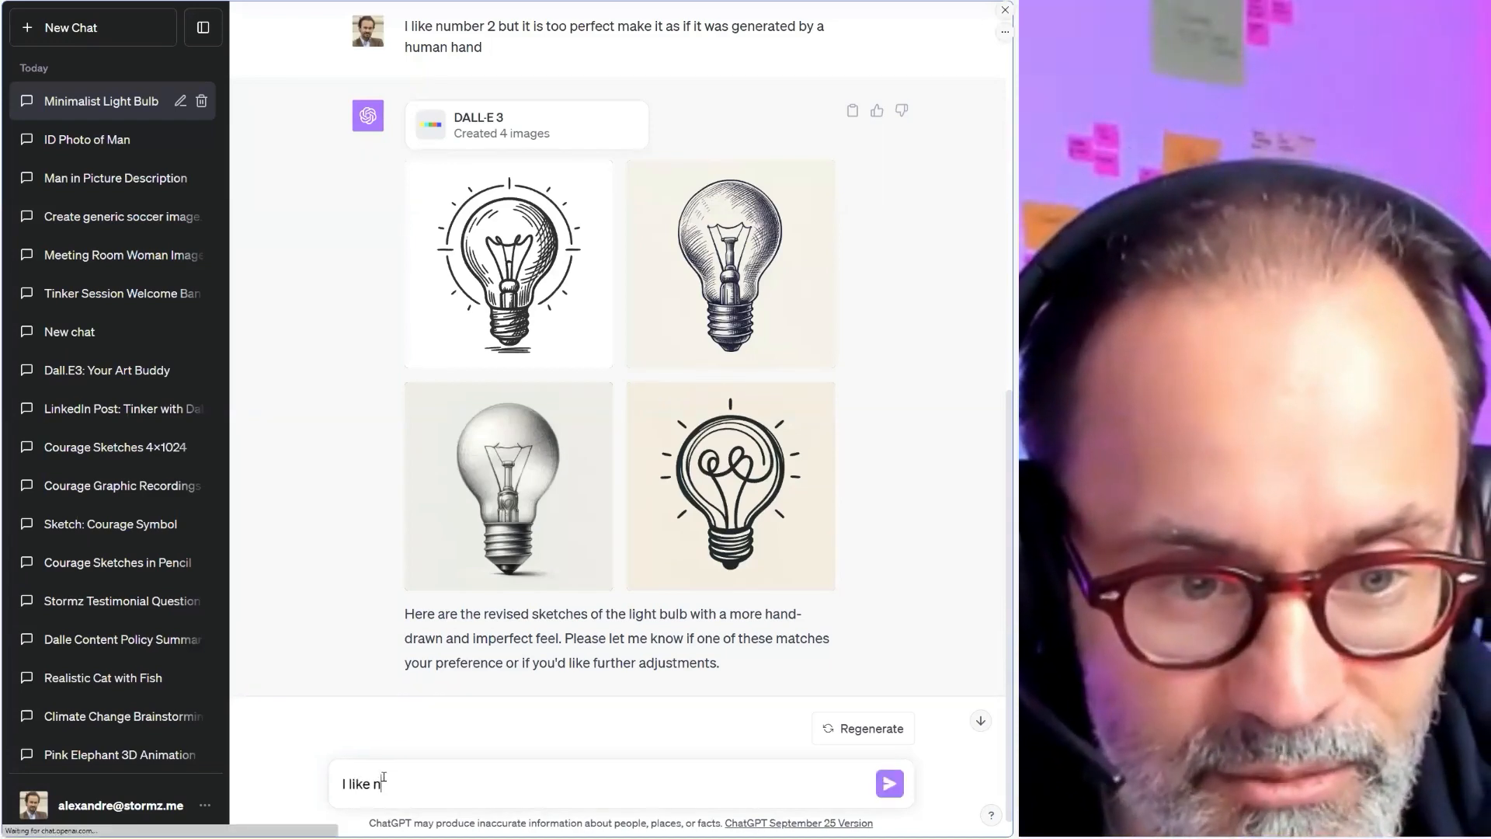
type("umber 4, use the same style, but for a p")
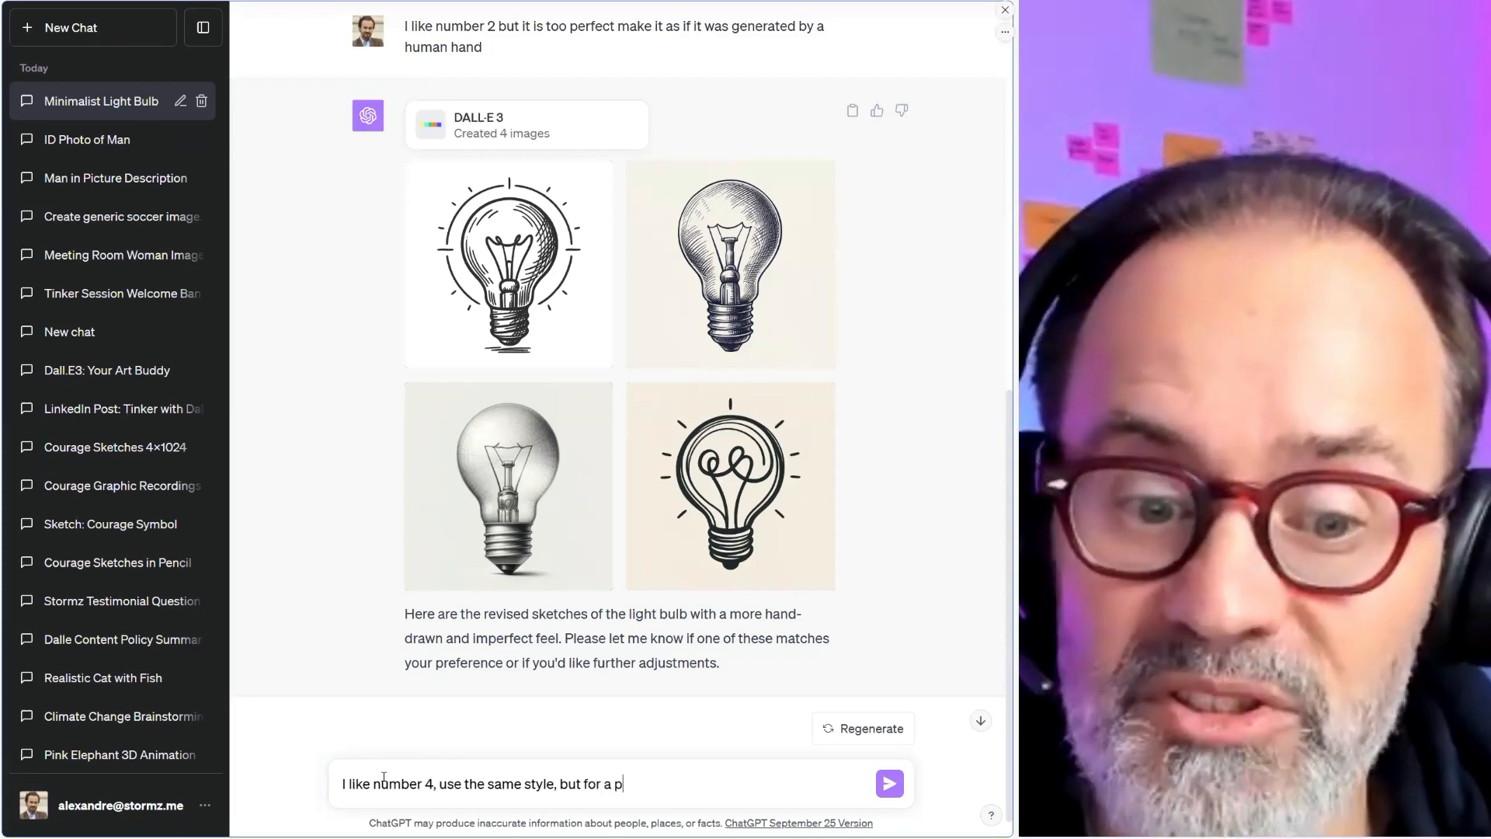
type("cil\"")
key("Return")
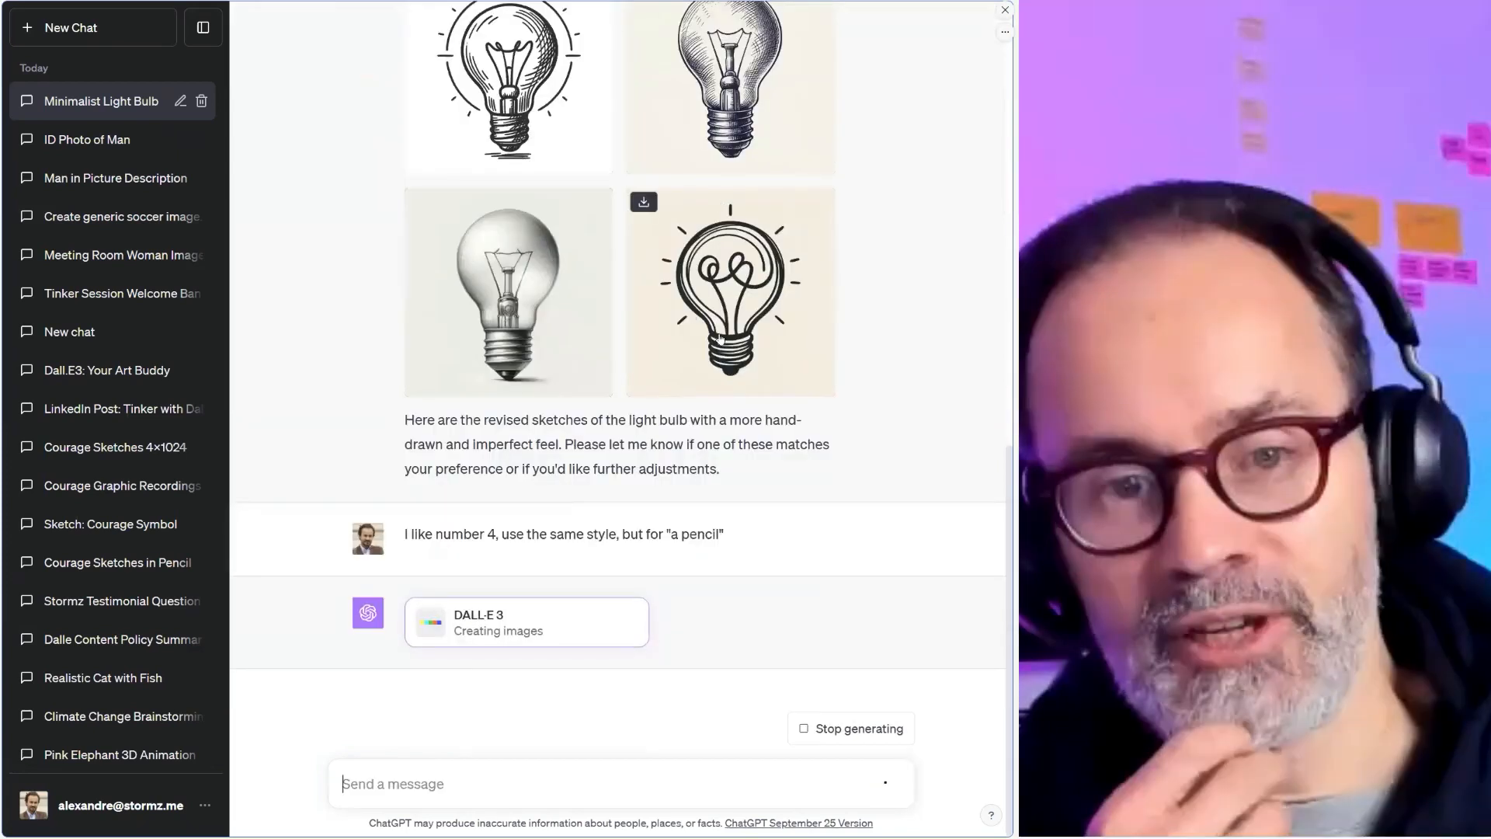
View the fourth revised light bulb sketch enlarged, highlight its prompt wording, and compare it with the pencil images.
left_click(750, 313)
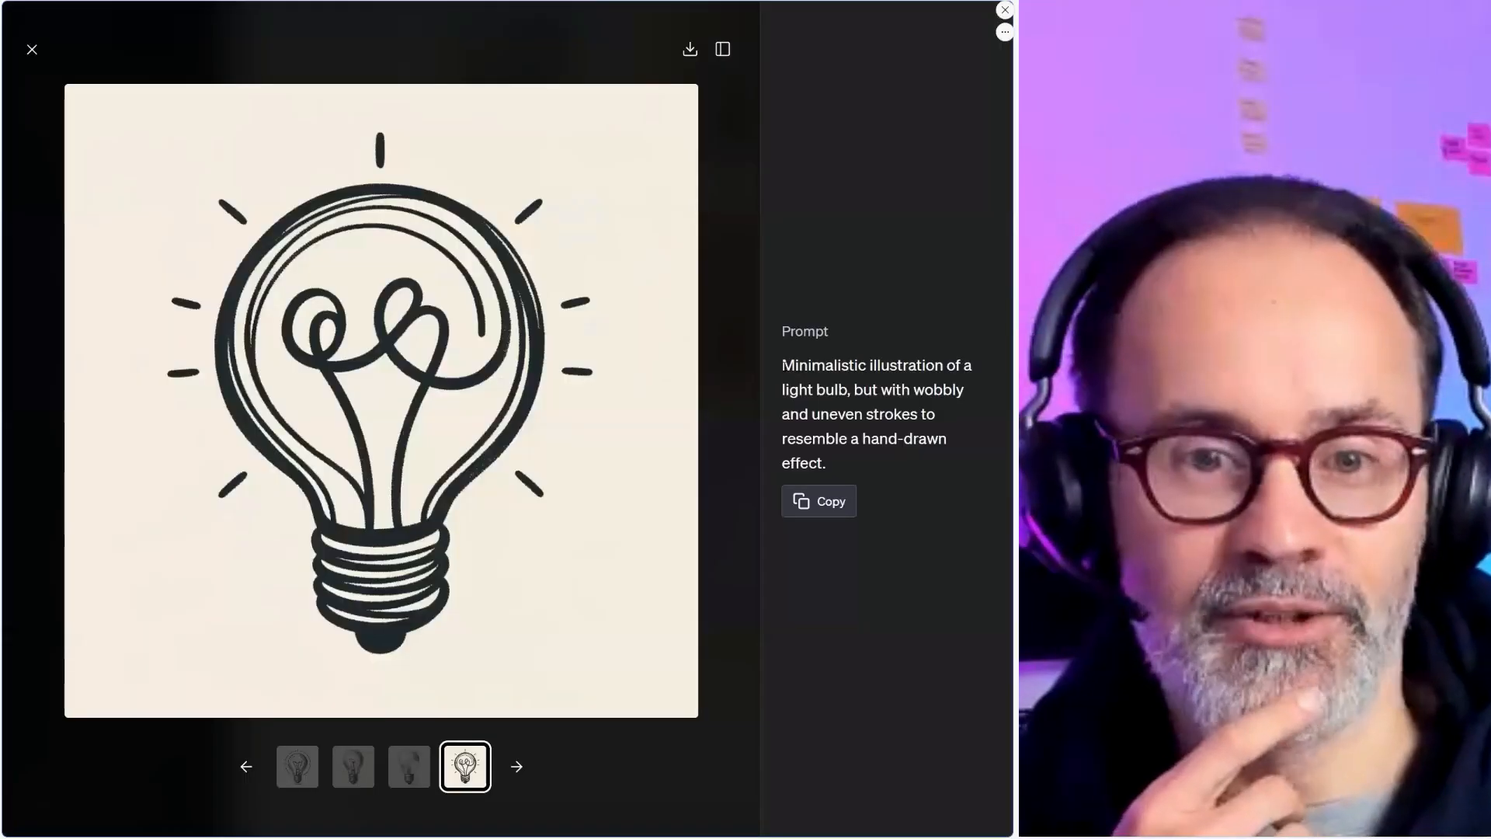
mouse_move(782, 365)
left_mouse_down()
mouse_move(944, 366)
mouse_move(852, 389)
mouse_move(893, 389)
mouse_move(854, 414)
mouse_move(936, 414)
mouse_move(834, 439)
mouse_move(824, 463)
mouse_move(836, 463)
left_mouse_up()
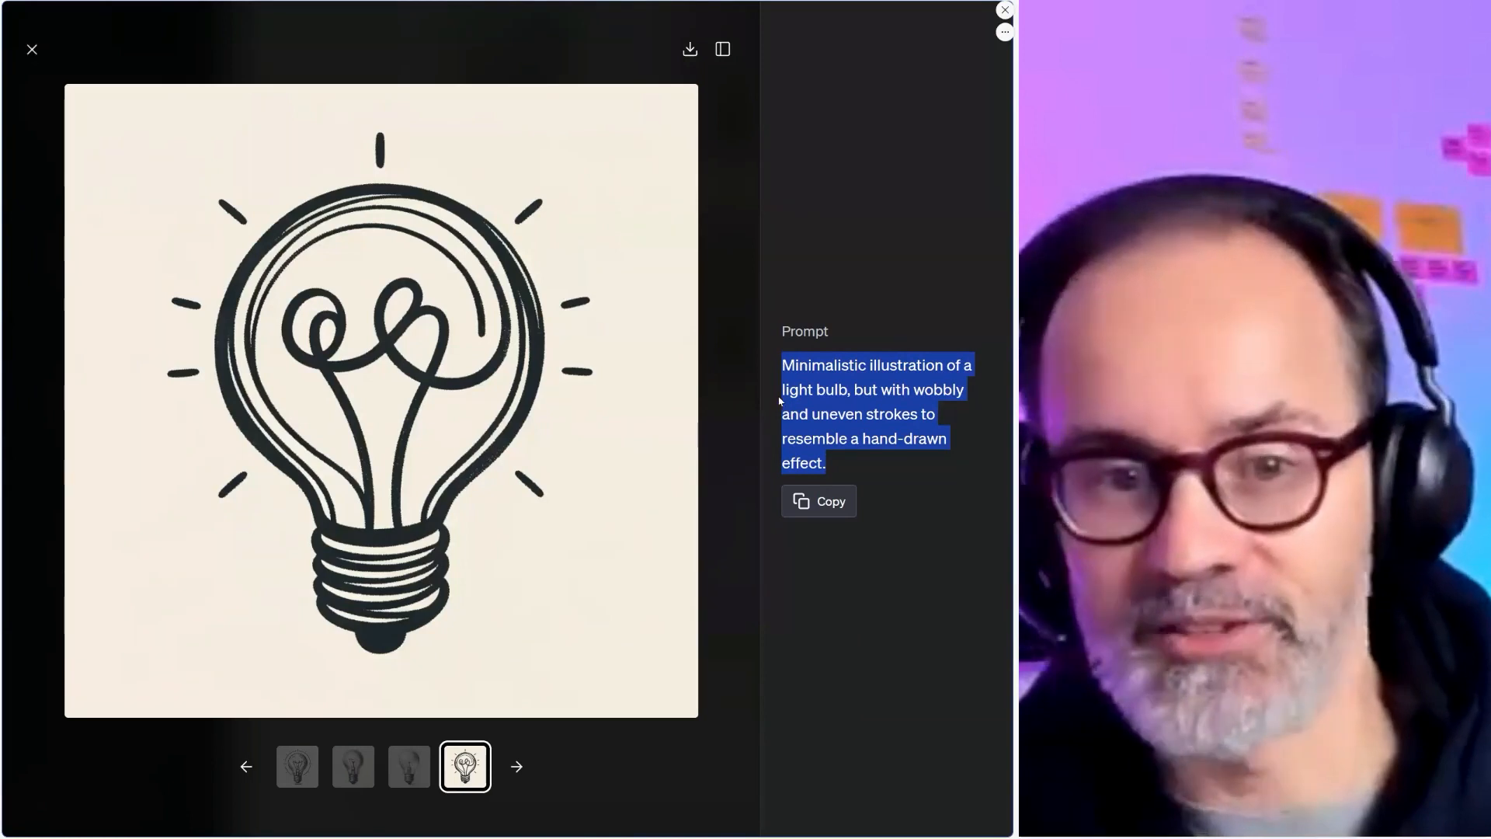
left_click(784, 390)
left_click_drag(784, 390, 853, 390)
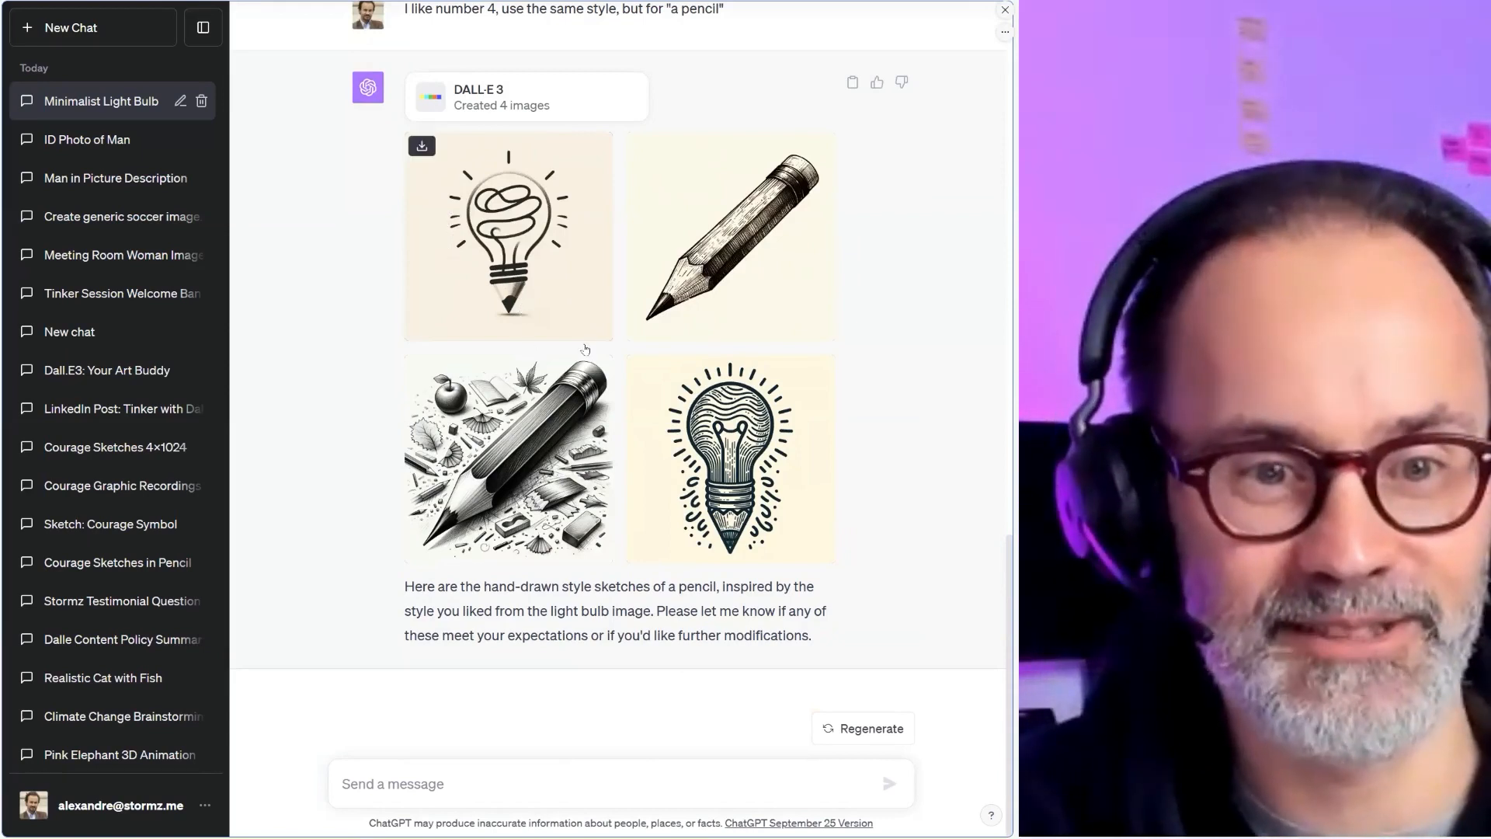
scroll(690, 521, "up", 8)
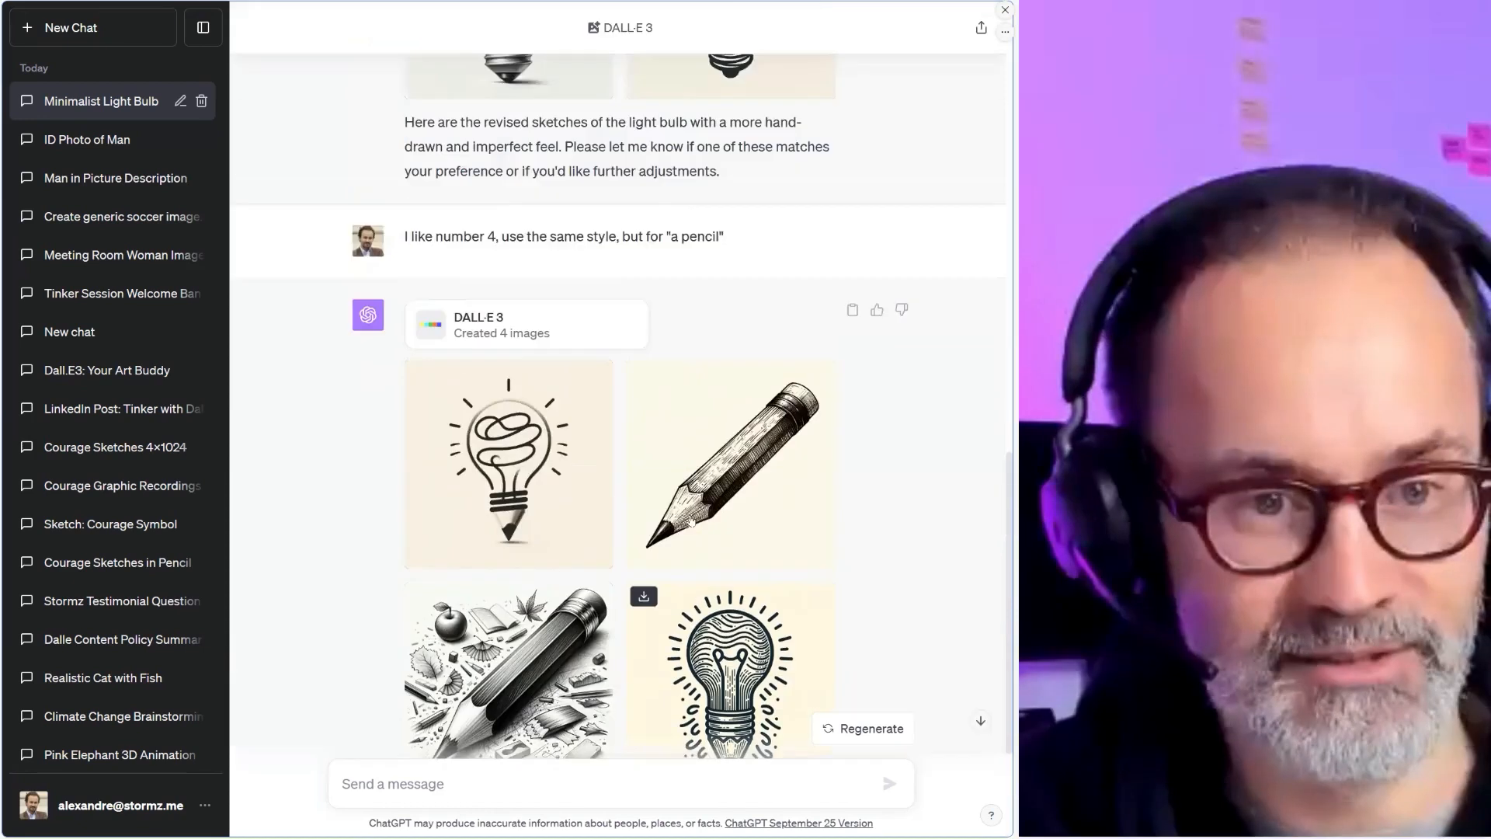
left_click(731, 360)
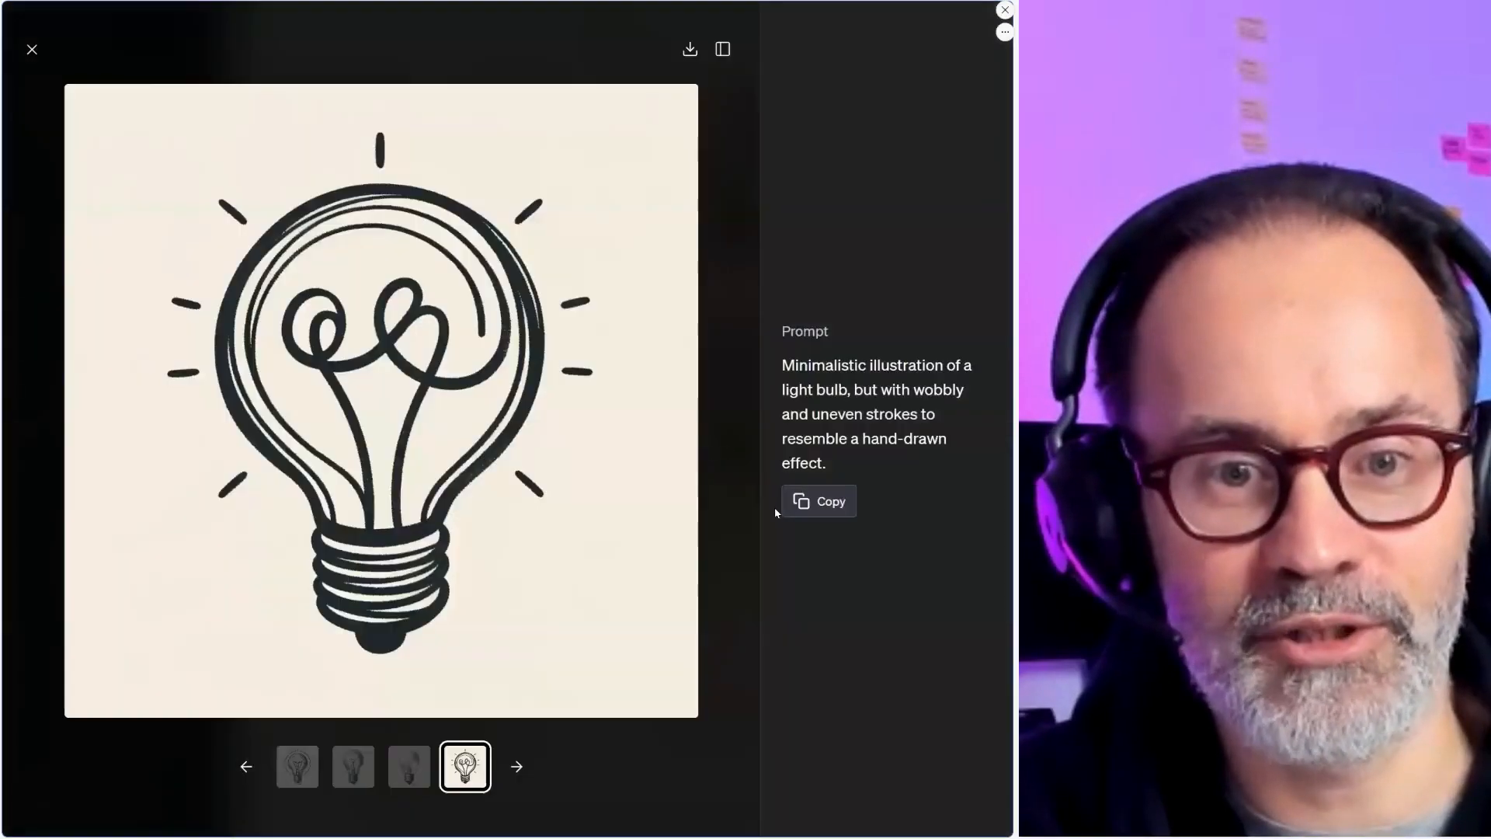
left_click(31, 48)
scroll(650, 561, "down", 5)
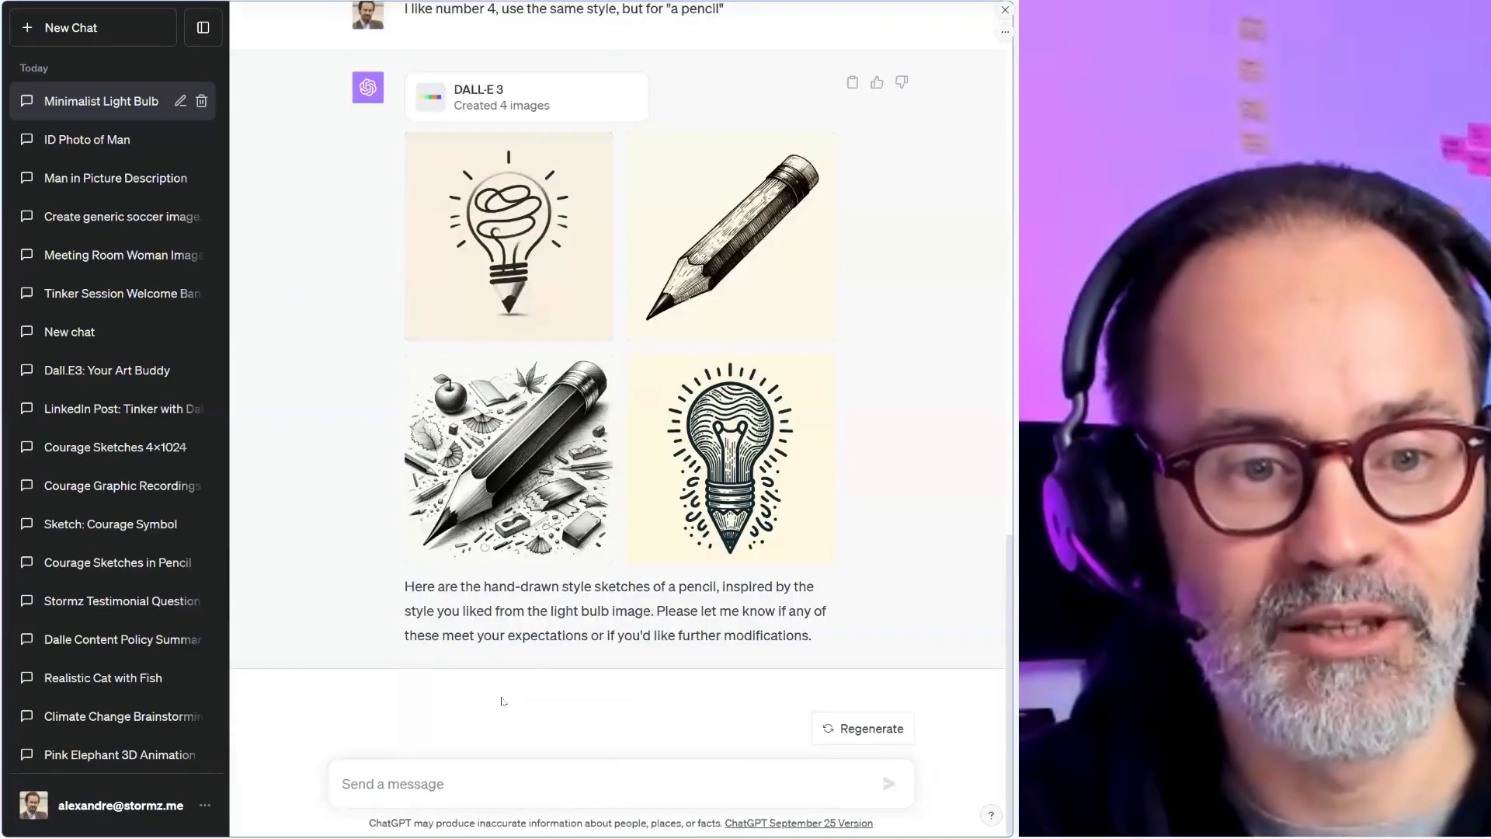
Edit the last pencil request to read "I like number 4, what is the seed number" and resubmit it.
scroll(824, 390, "up", 5)
left_click(852, 384)
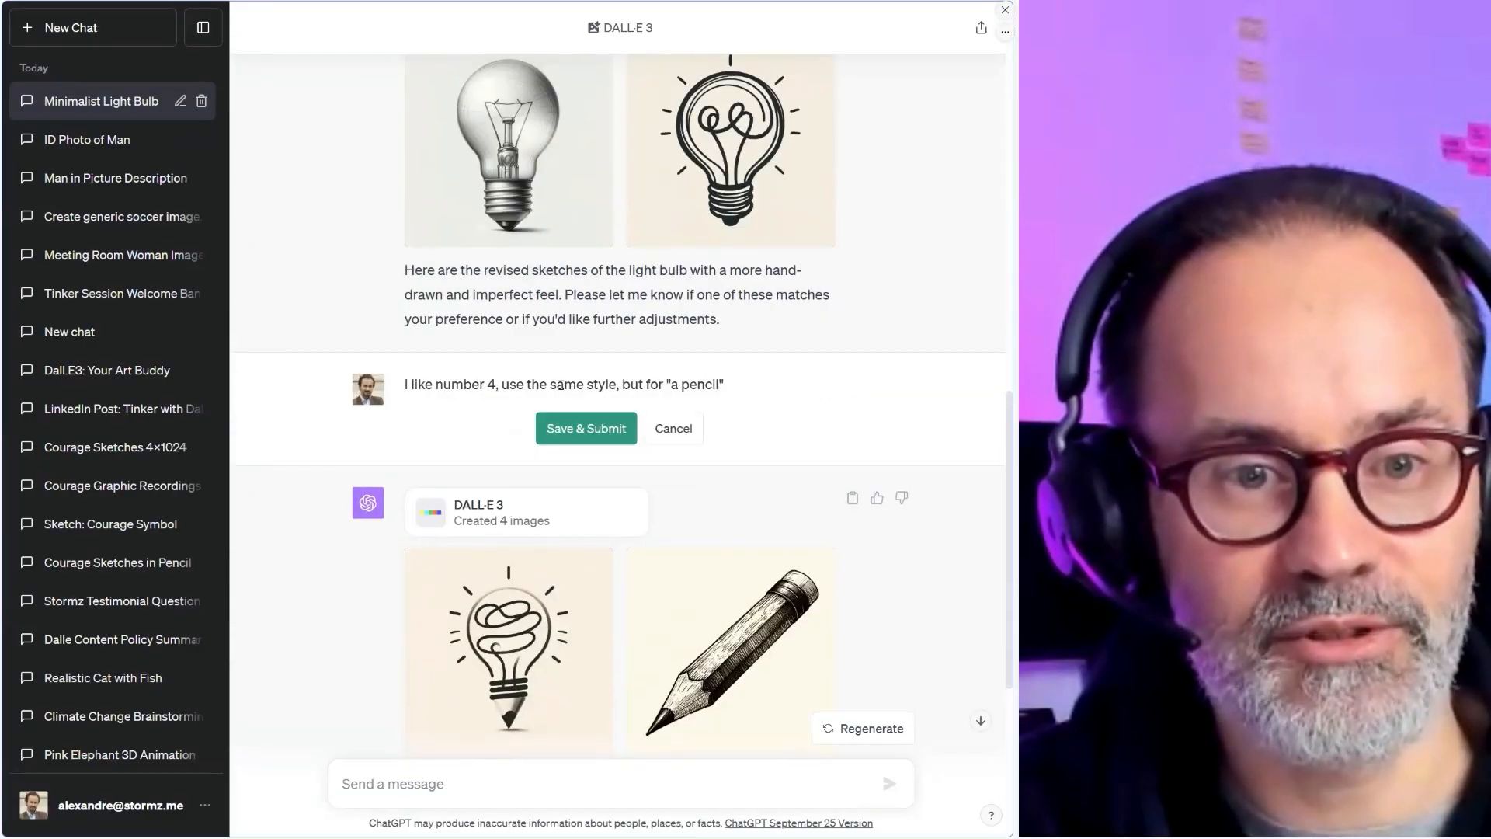
key("ctrl+a")
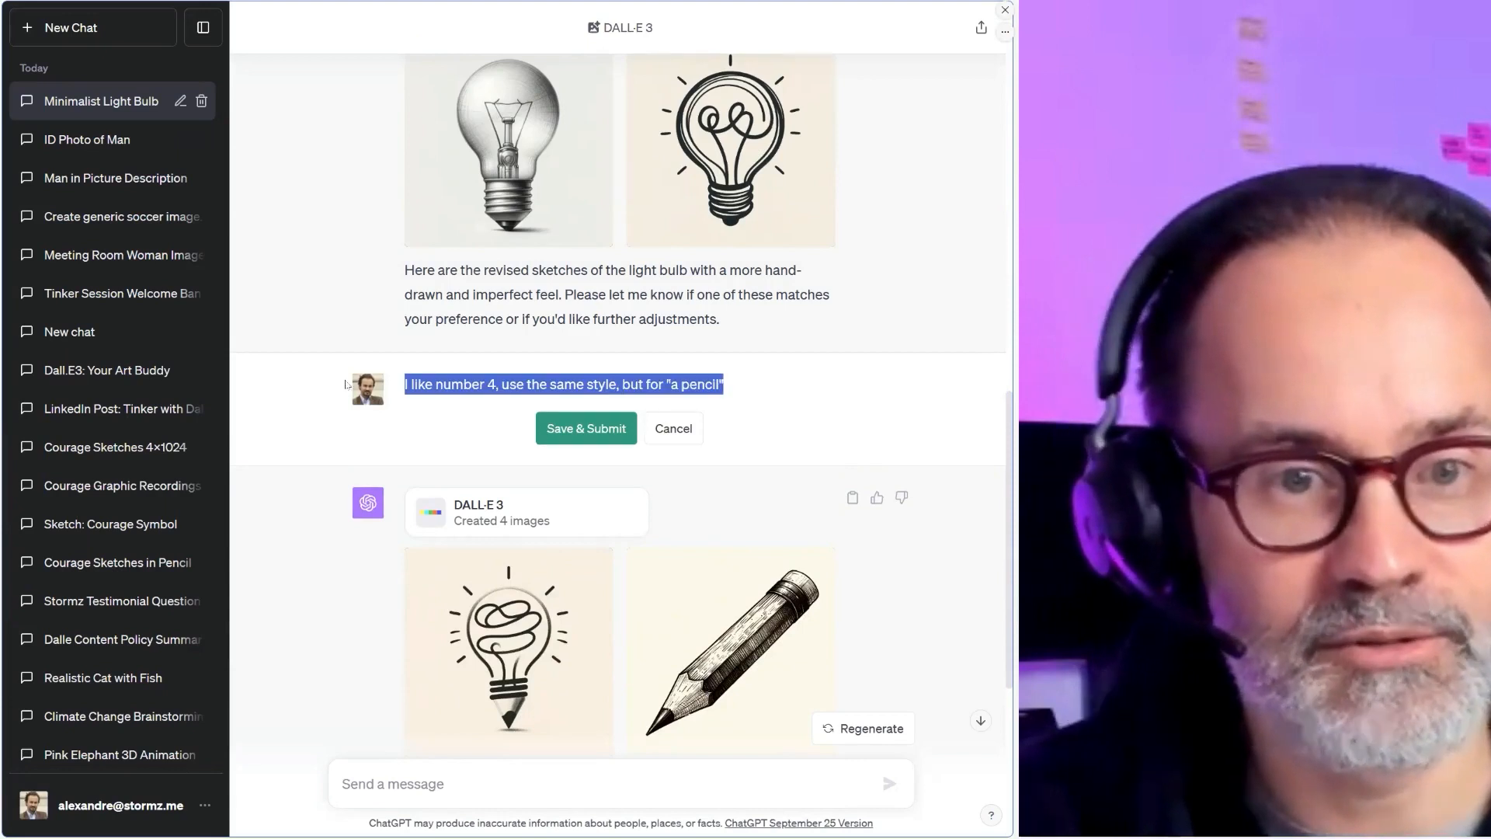
left_click_drag(756, 386, 501, 386)
key("BackSpace")
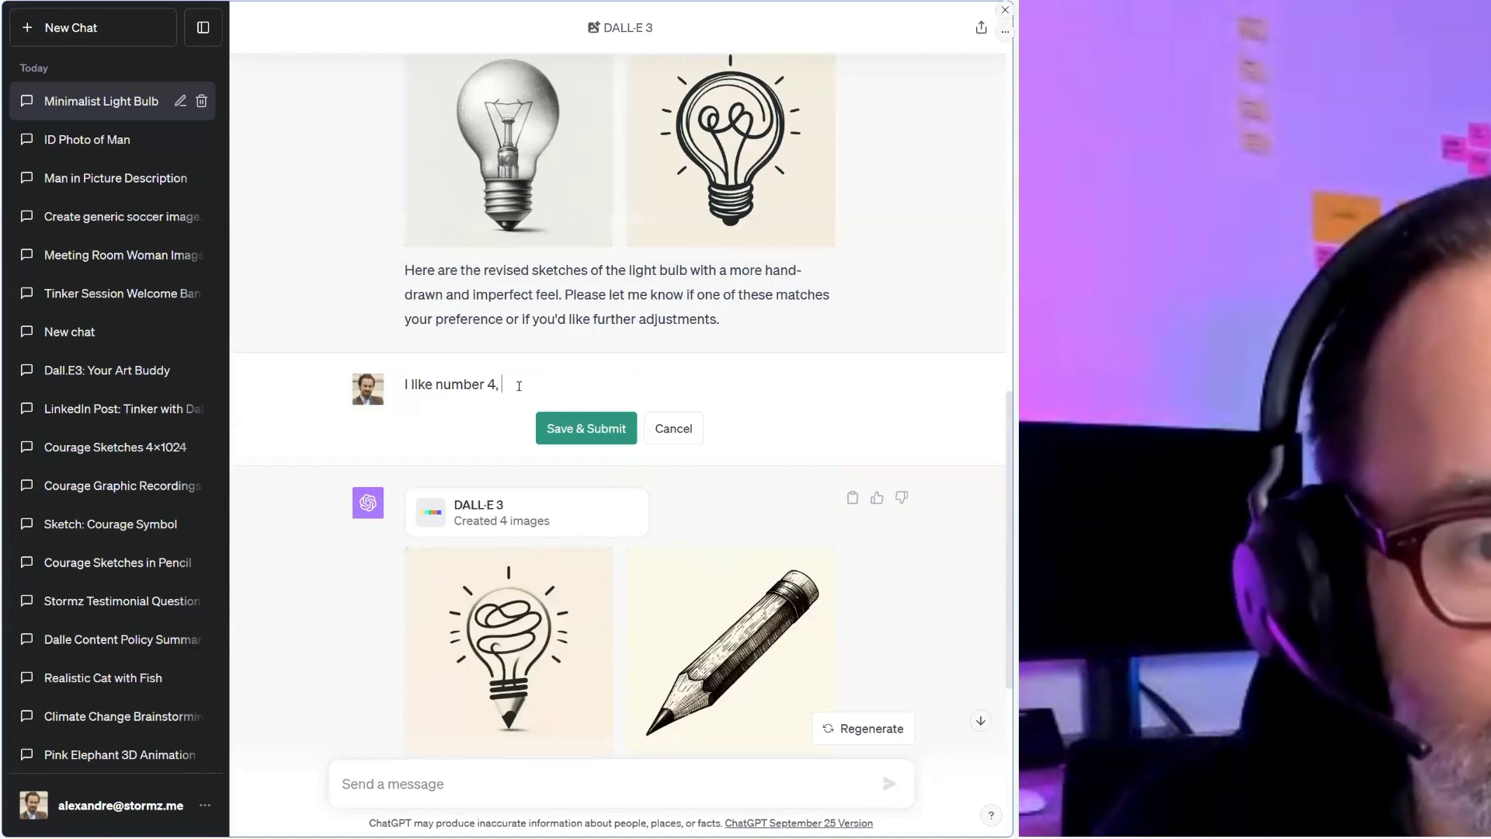
type("what is the seed nu")
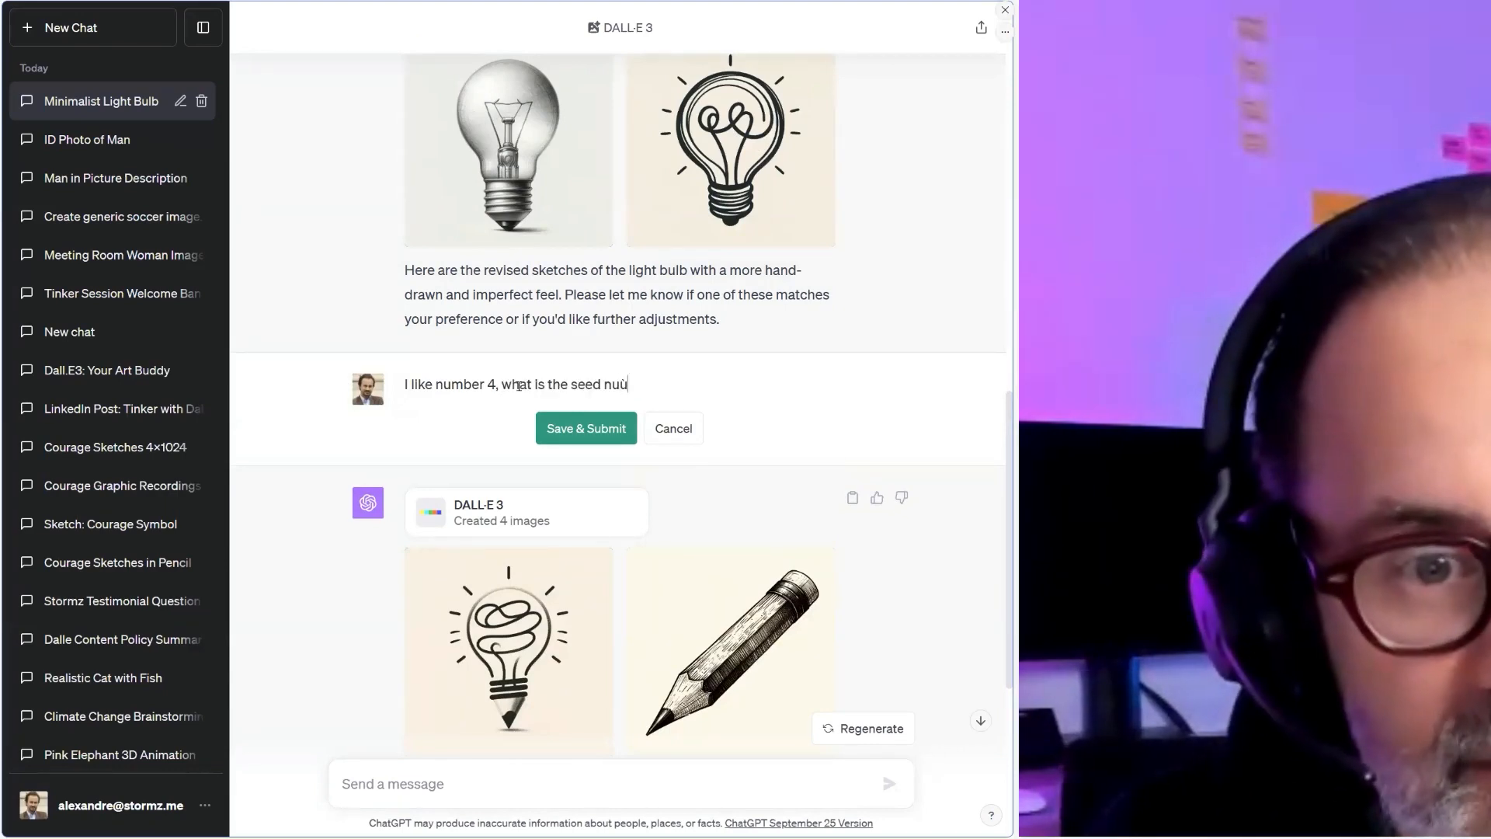
type("mber")
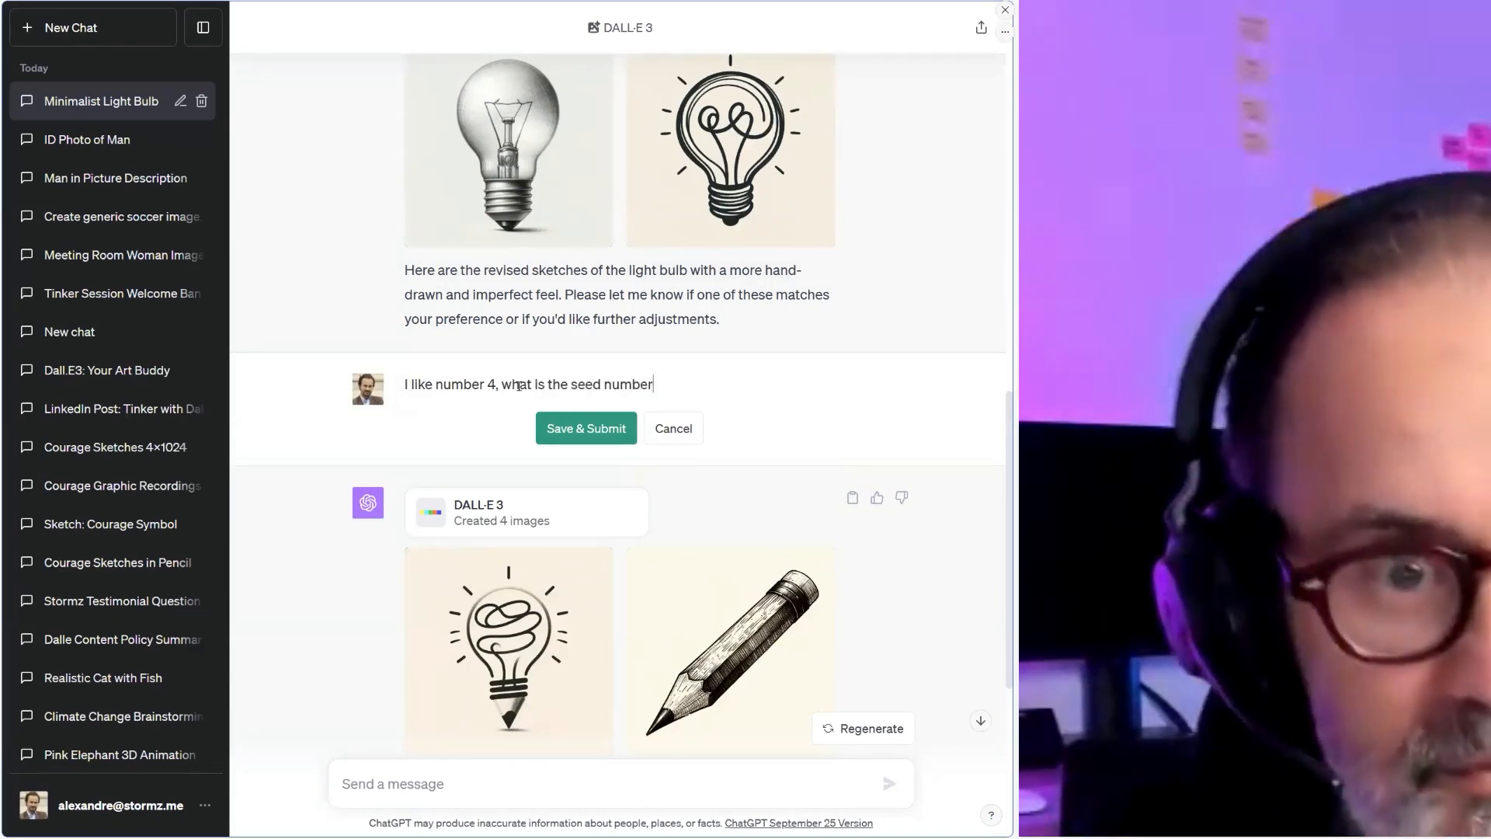
key("Return")
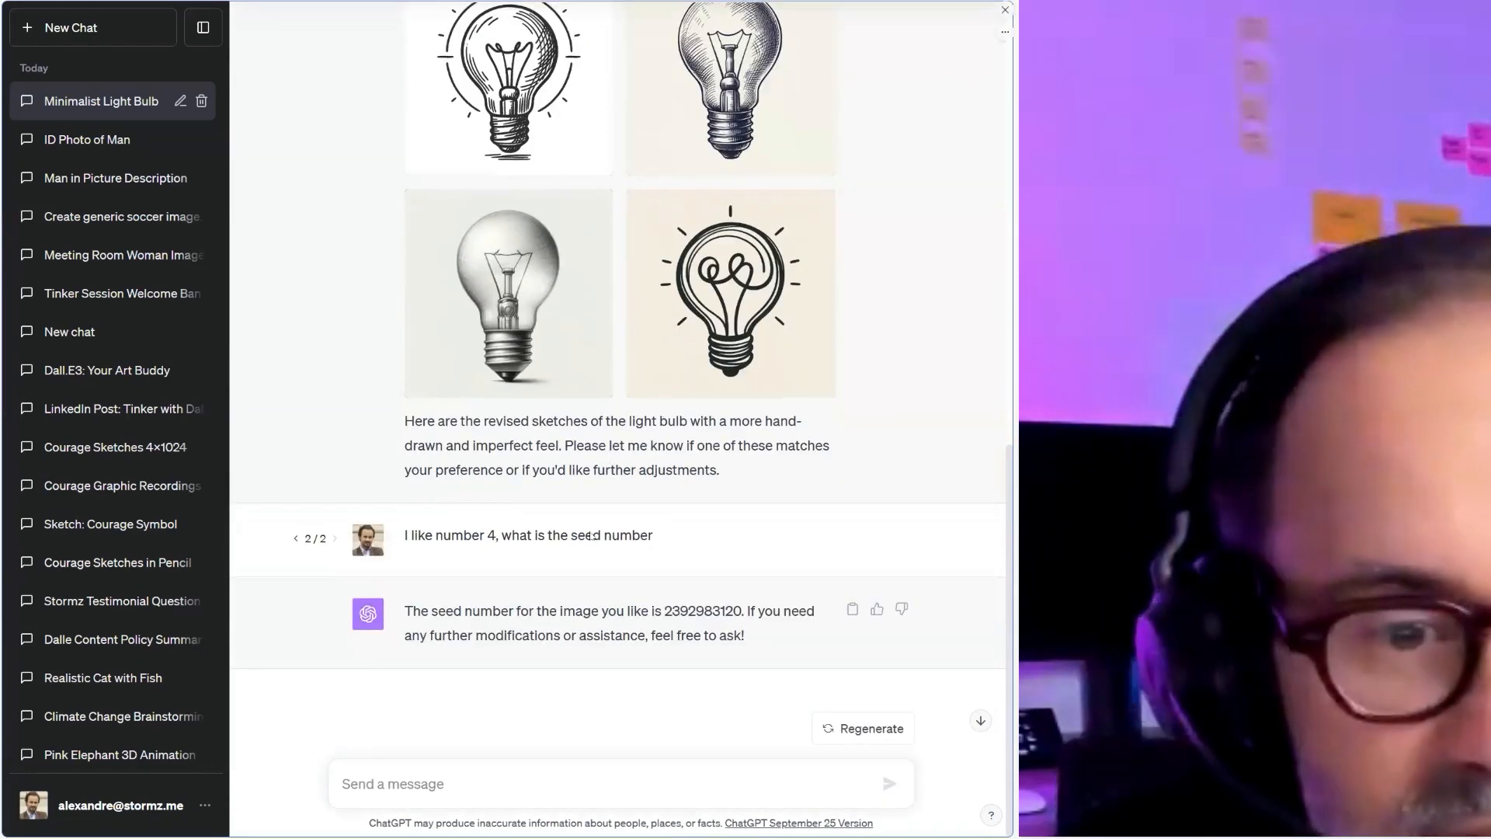
Copy the seed number from the reply, and copy the prompt of the fourth revised light bulb sketch.
double_click(692, 611)
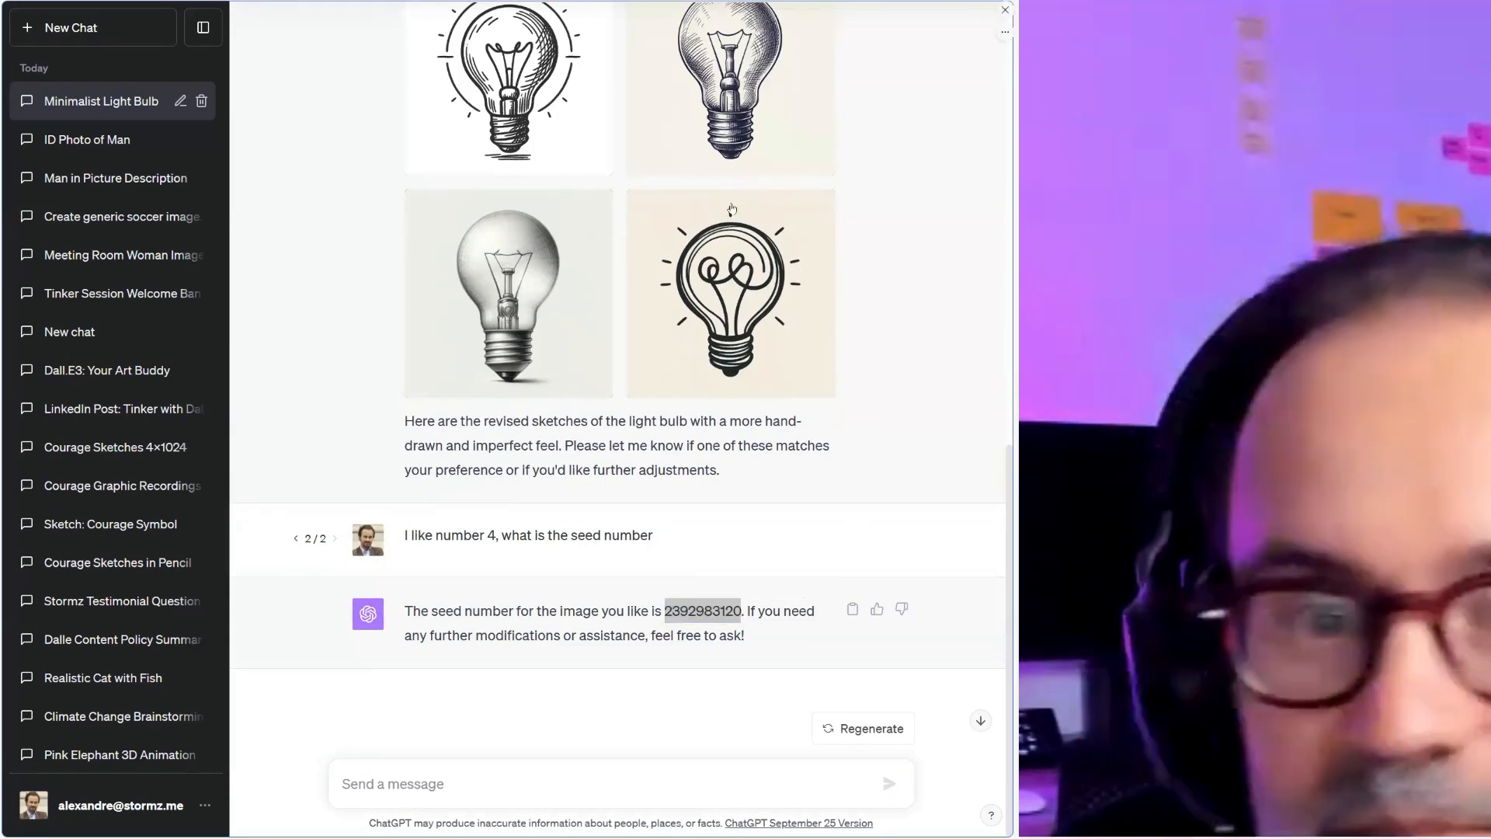
left_click(719, 327)
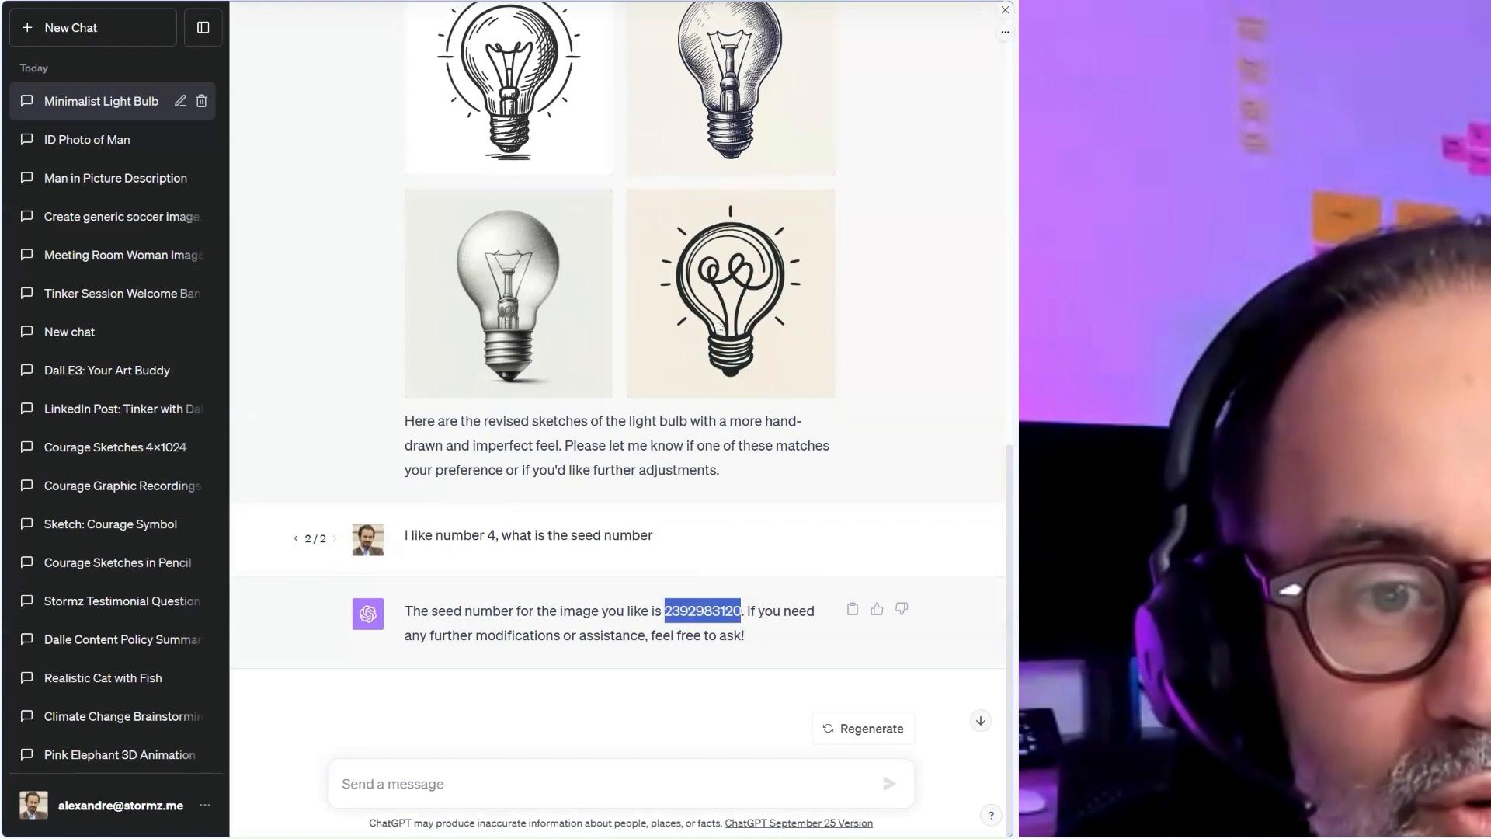
left_click(719, 327)
left_click(830, 508)
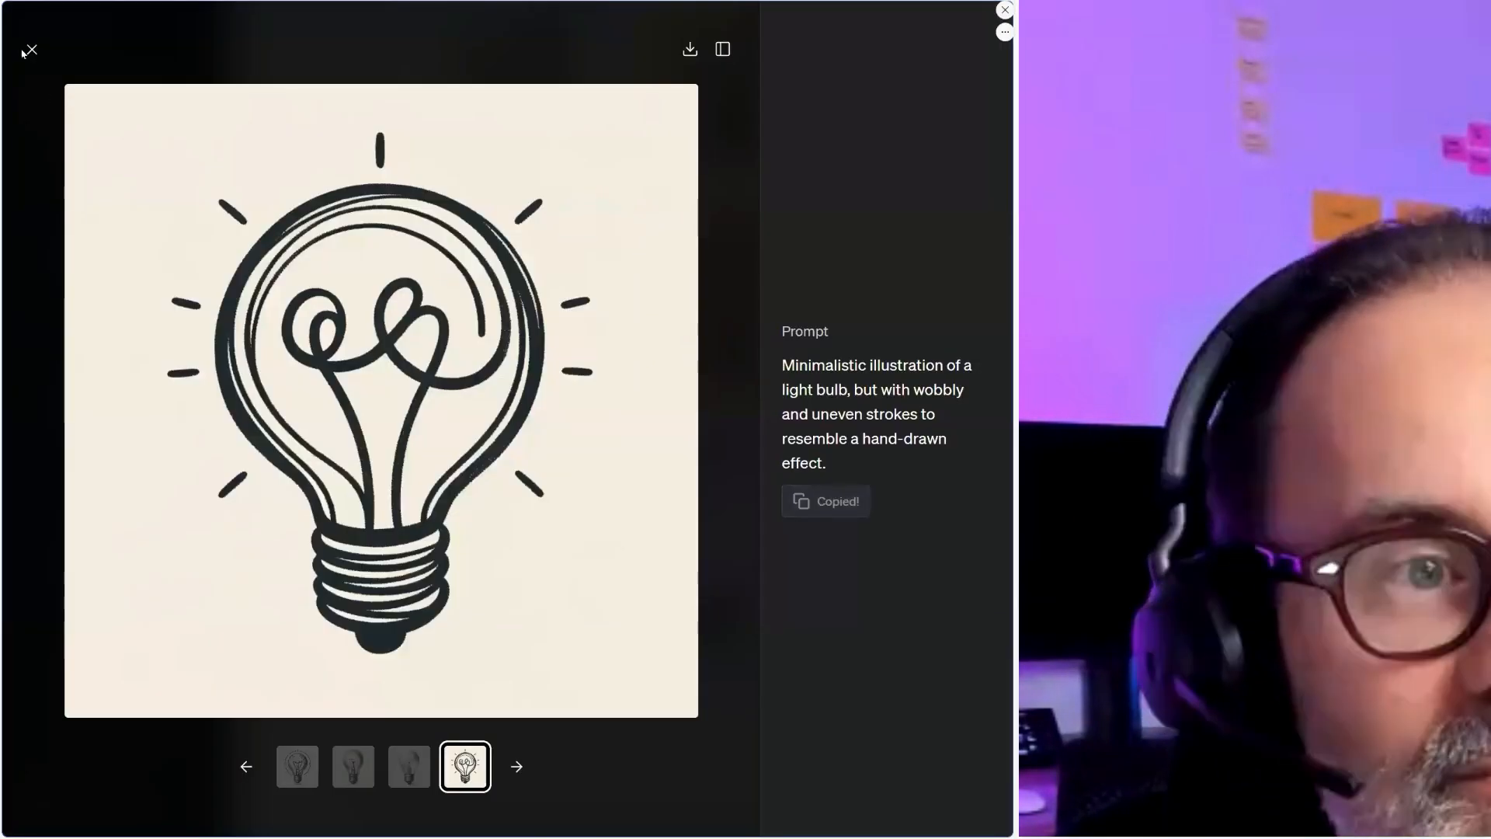
left_click(32, 49)
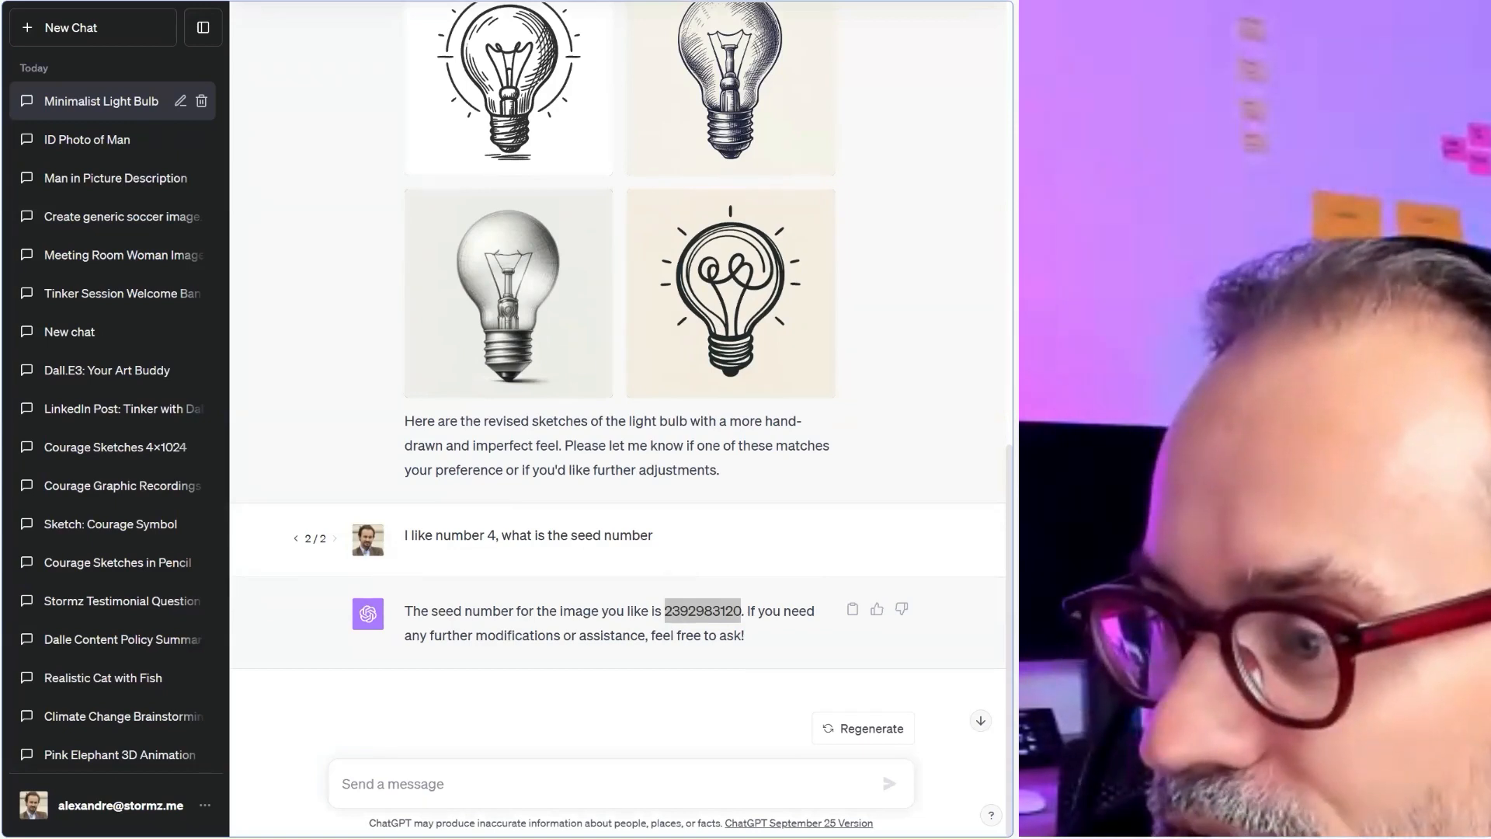
left_click(479, 768)
key("ctrl+v")
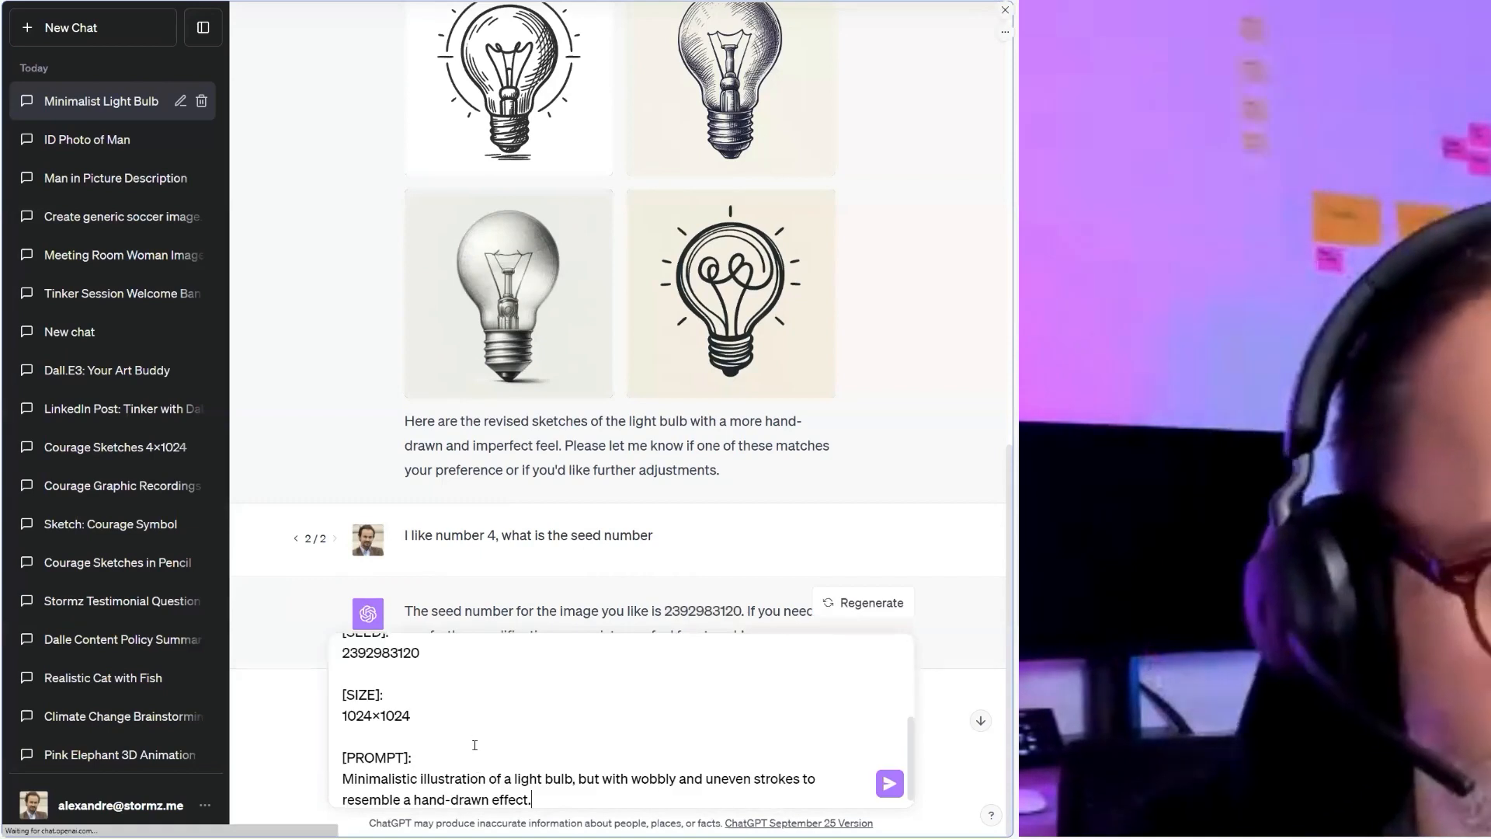
scroll(467, 740, "up", 3)
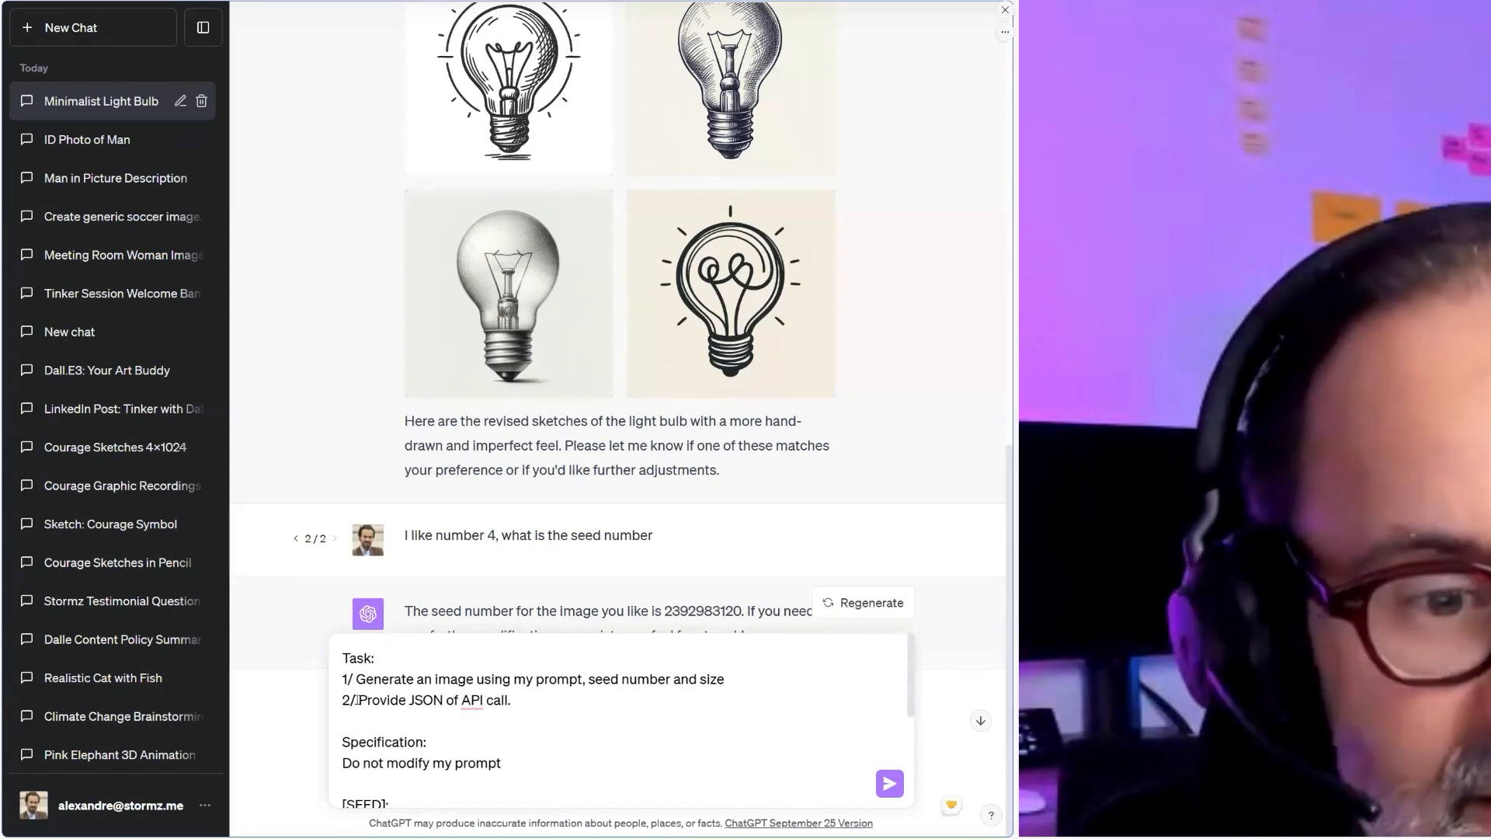
left_click_drag(380, 701, 502, 736)
scroll(470, 705, "down", 1)
left_click(352, 736)
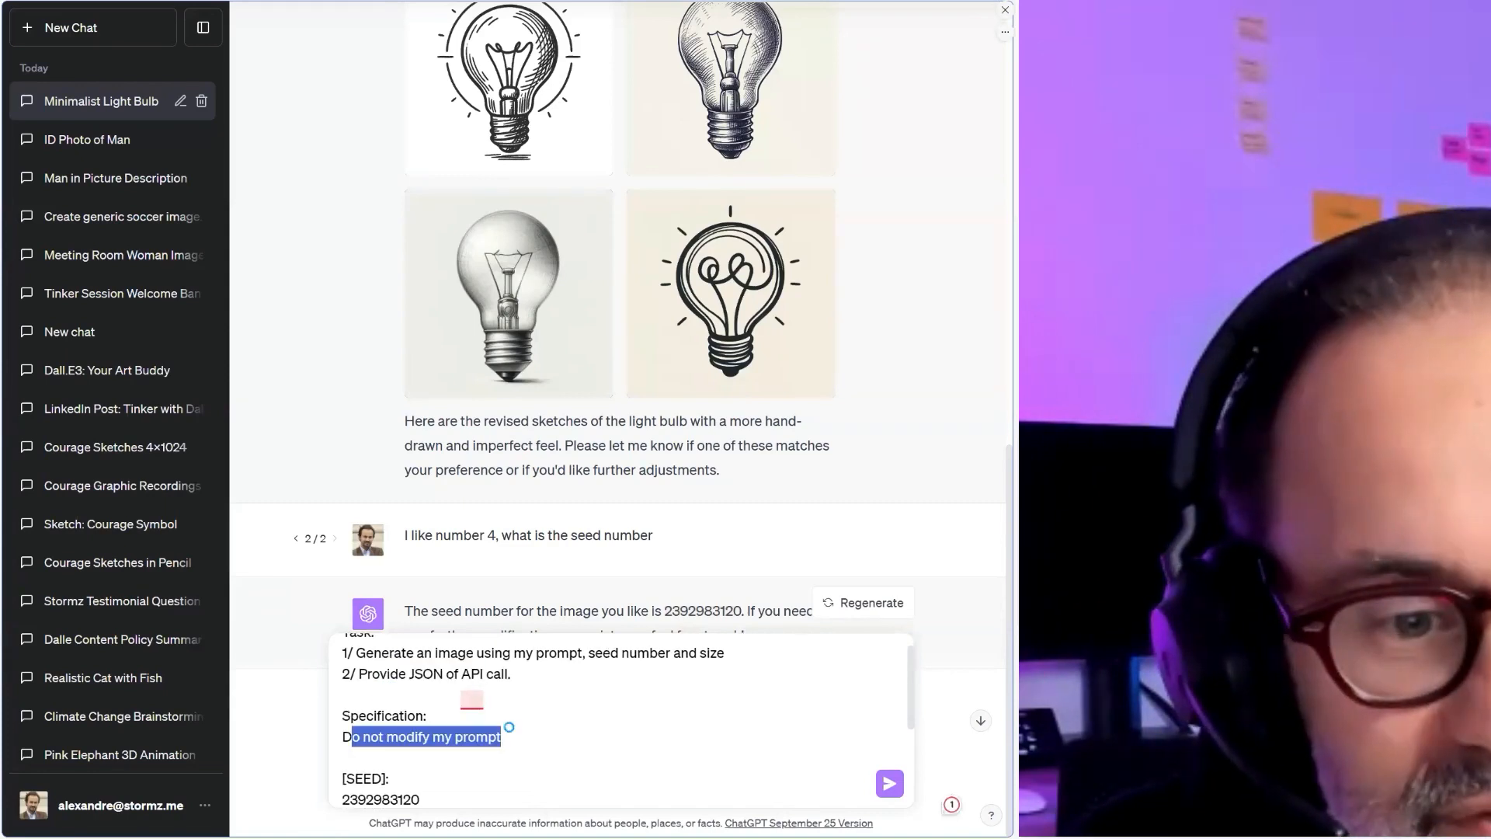
scroll(505, 722, "down", 1)
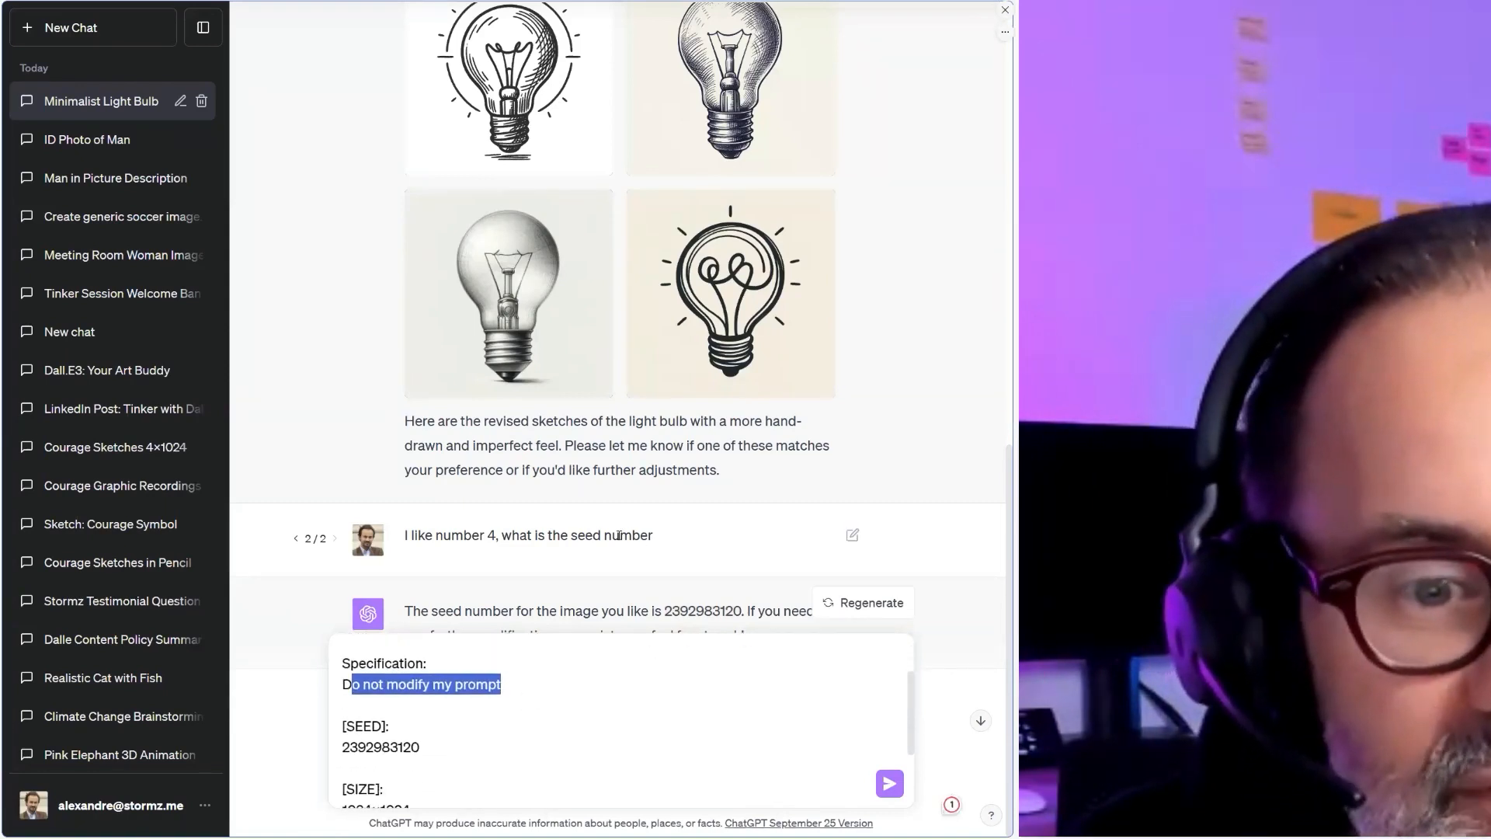
left_click(362, 749)
mouse_move(763, 220)
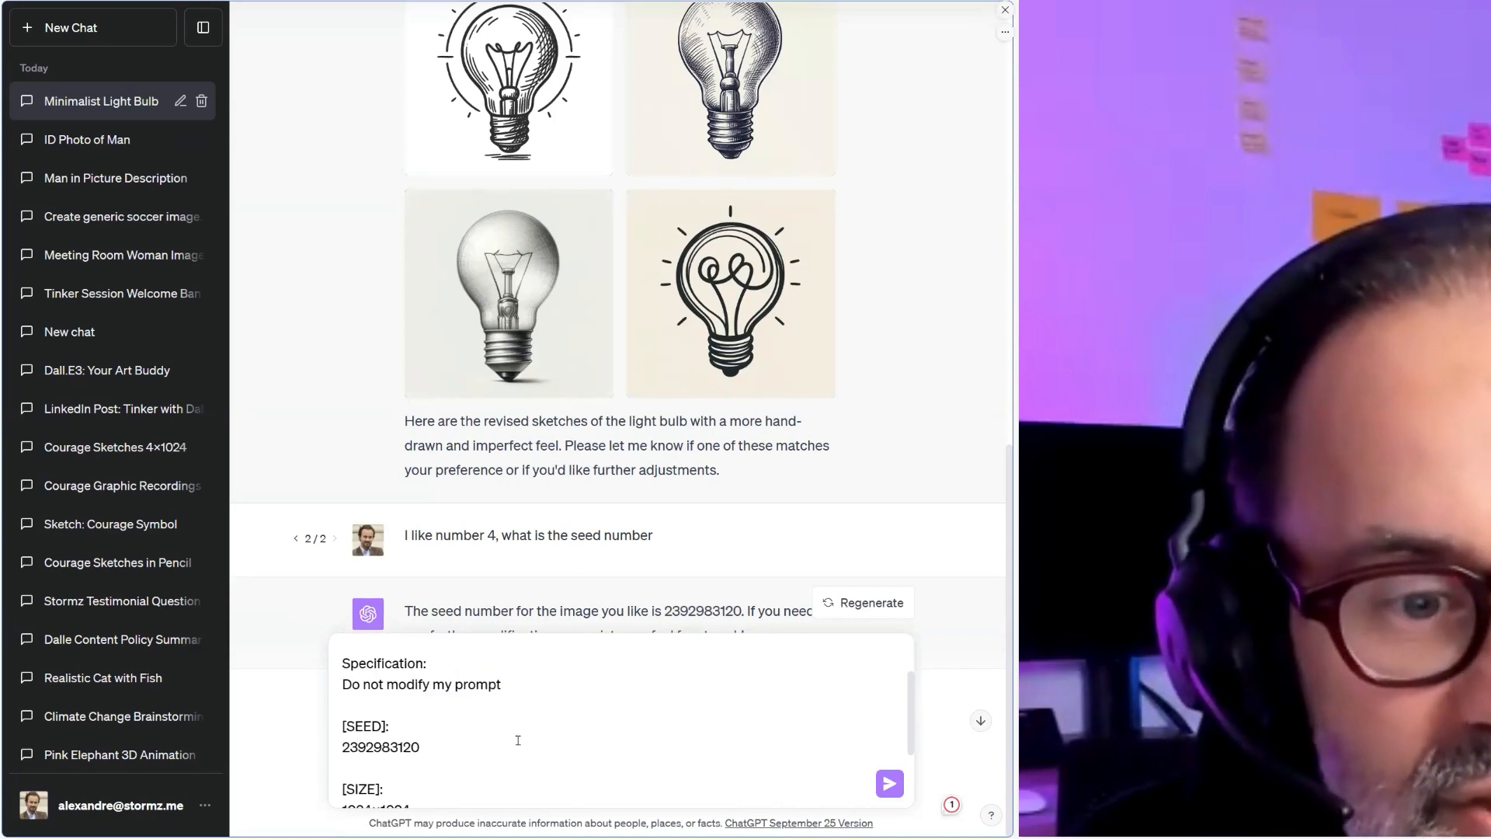
scroll(518, 738, "down", 3)
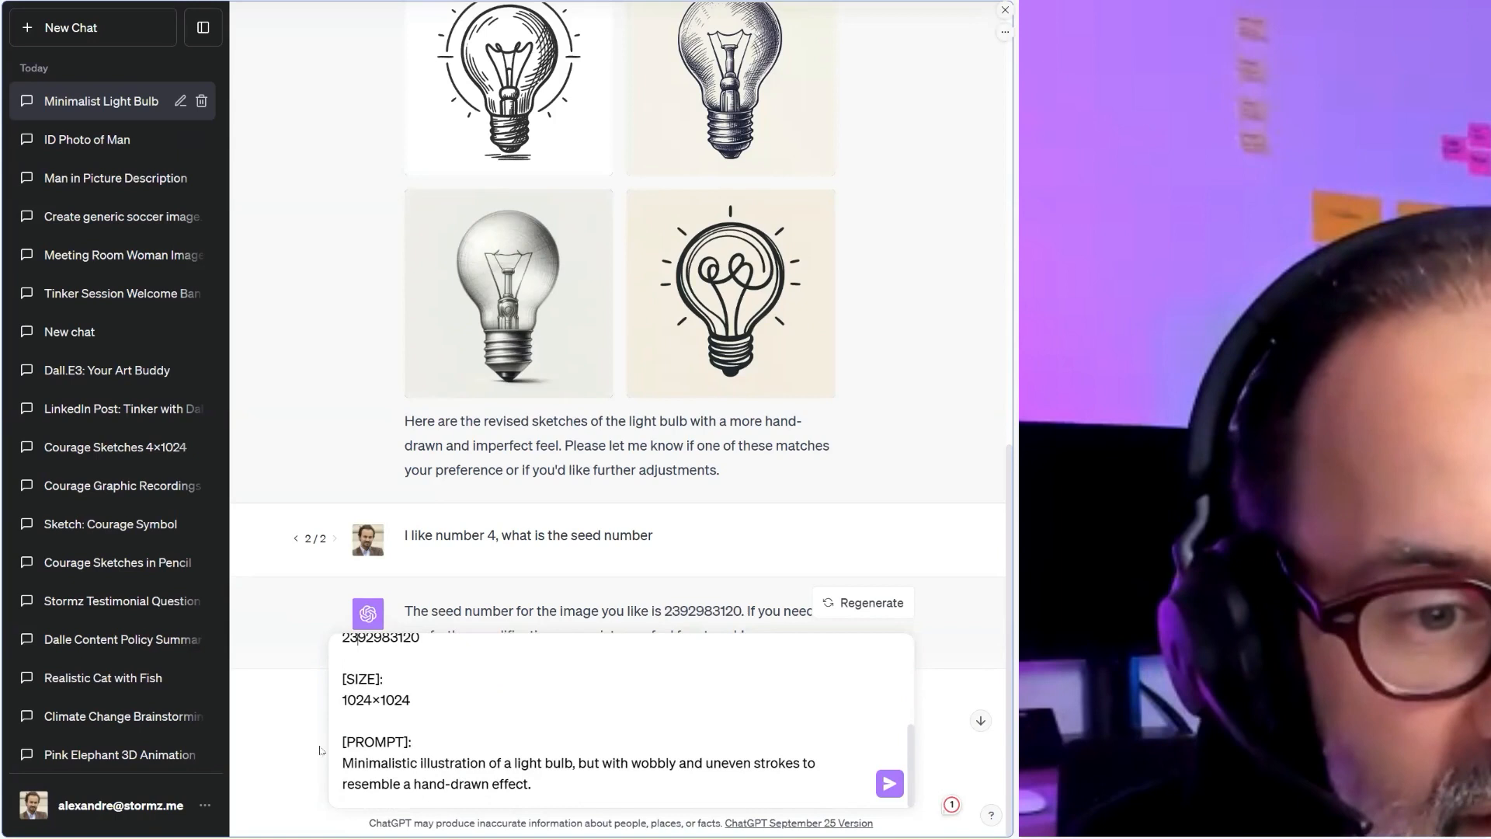
mouse_move(734, 253)
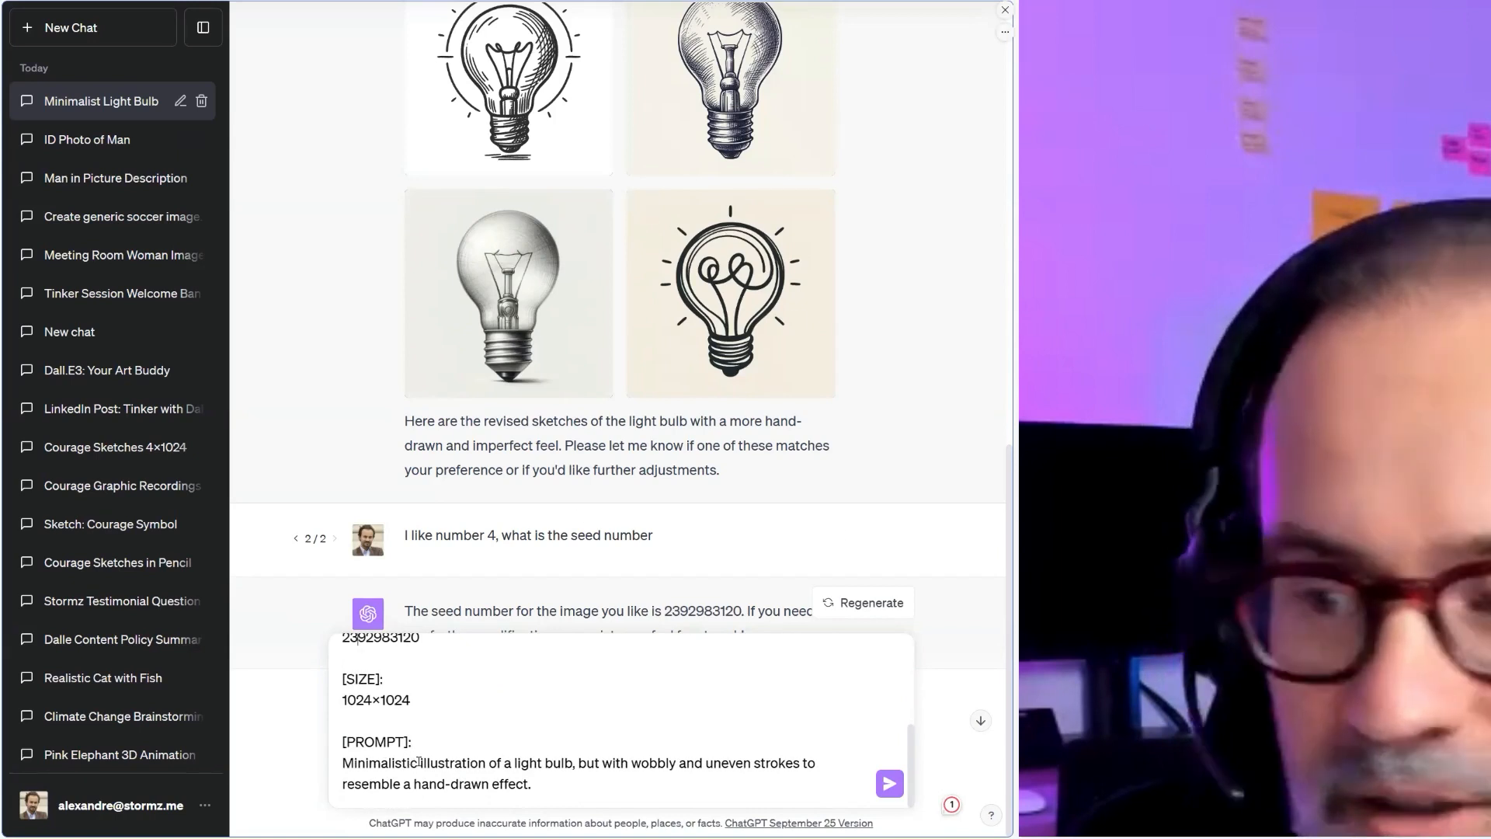
mouse_move(651, 339)
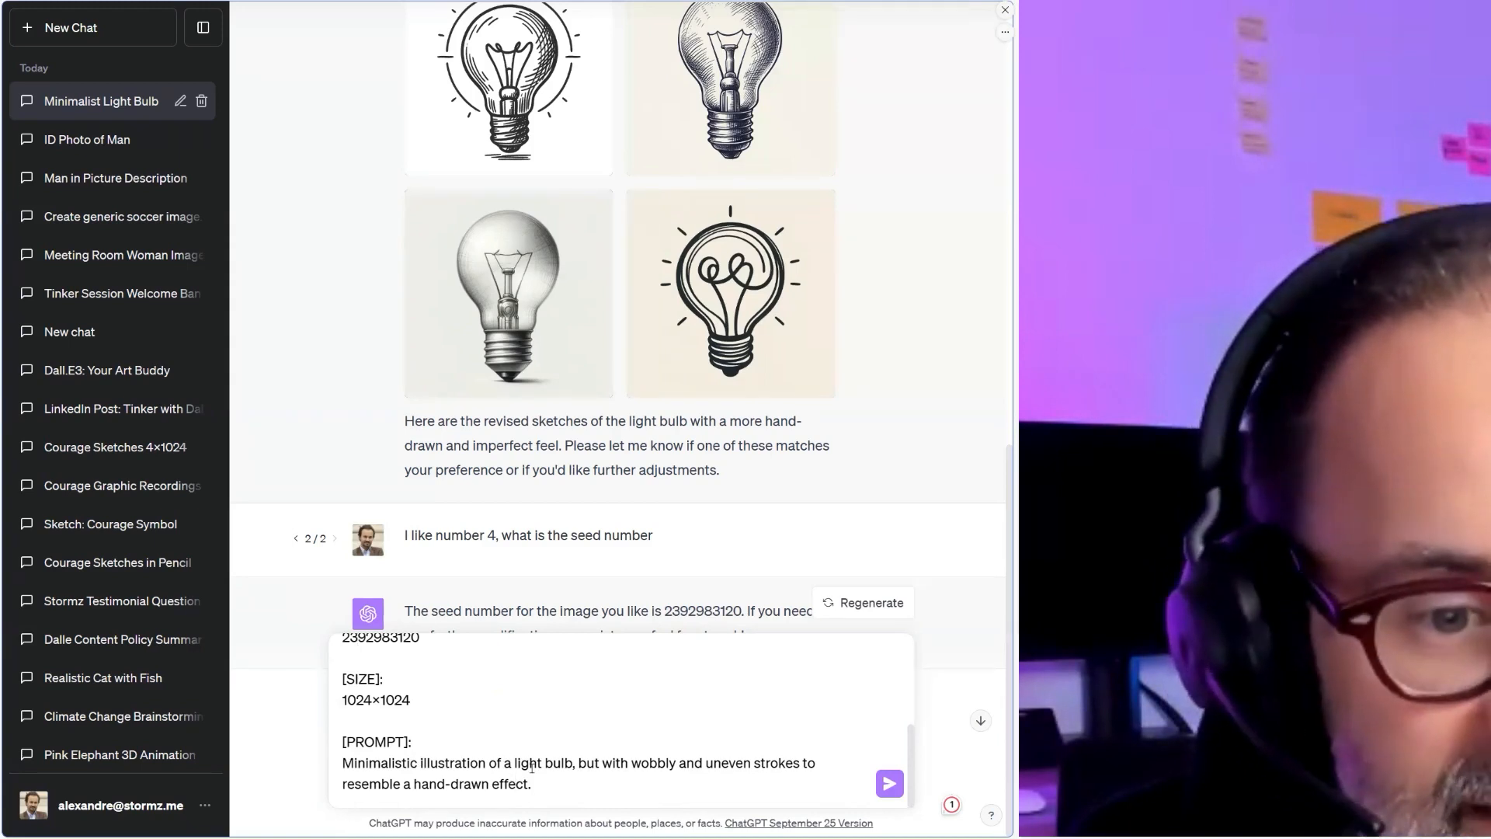
Replace "light bulb" with "pencil" in the template's prompt and send the message.
left_click_drag(572, 762, 516, 765)
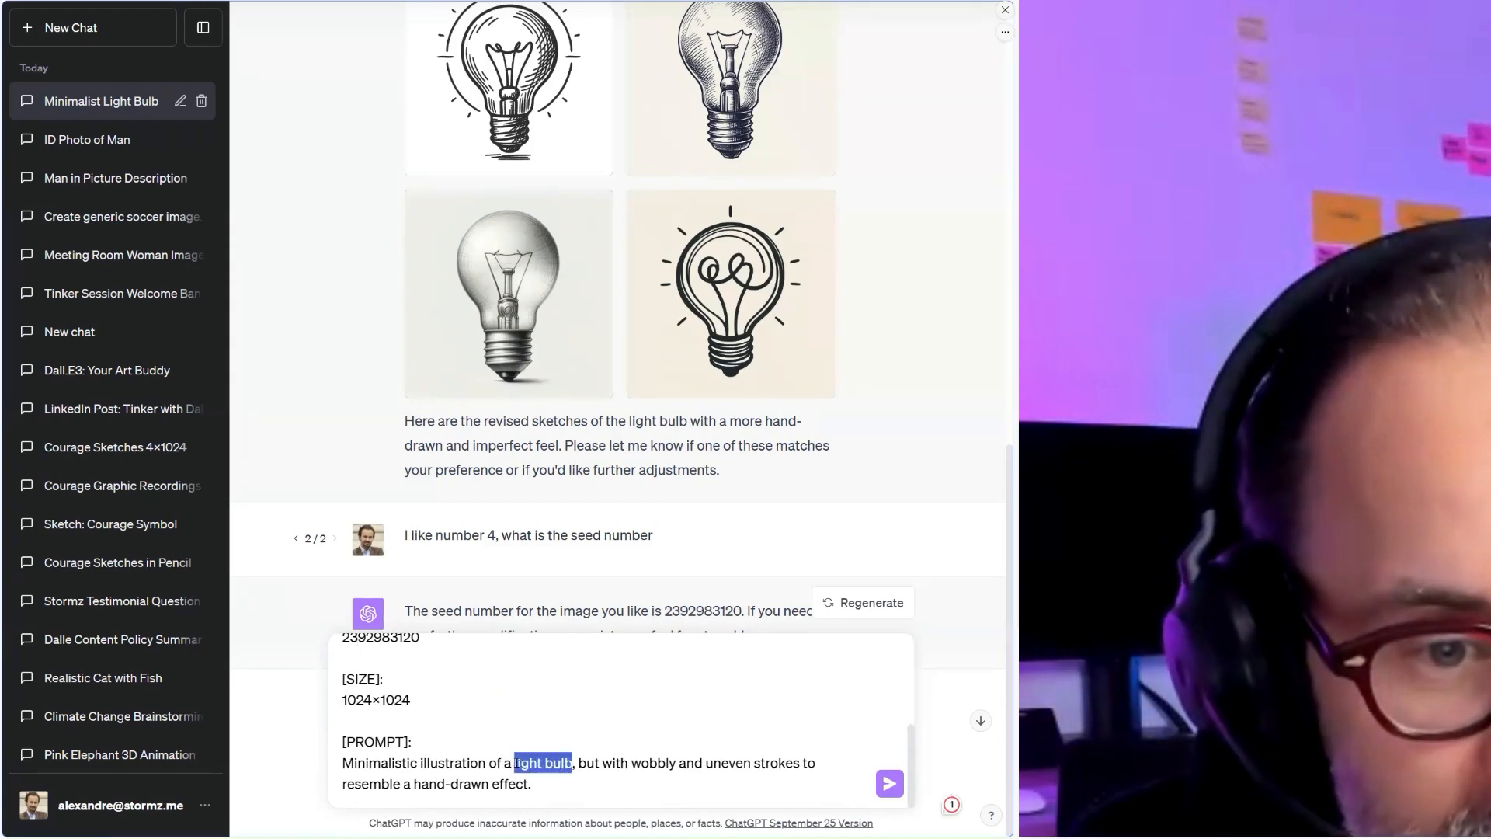
type("pencil")
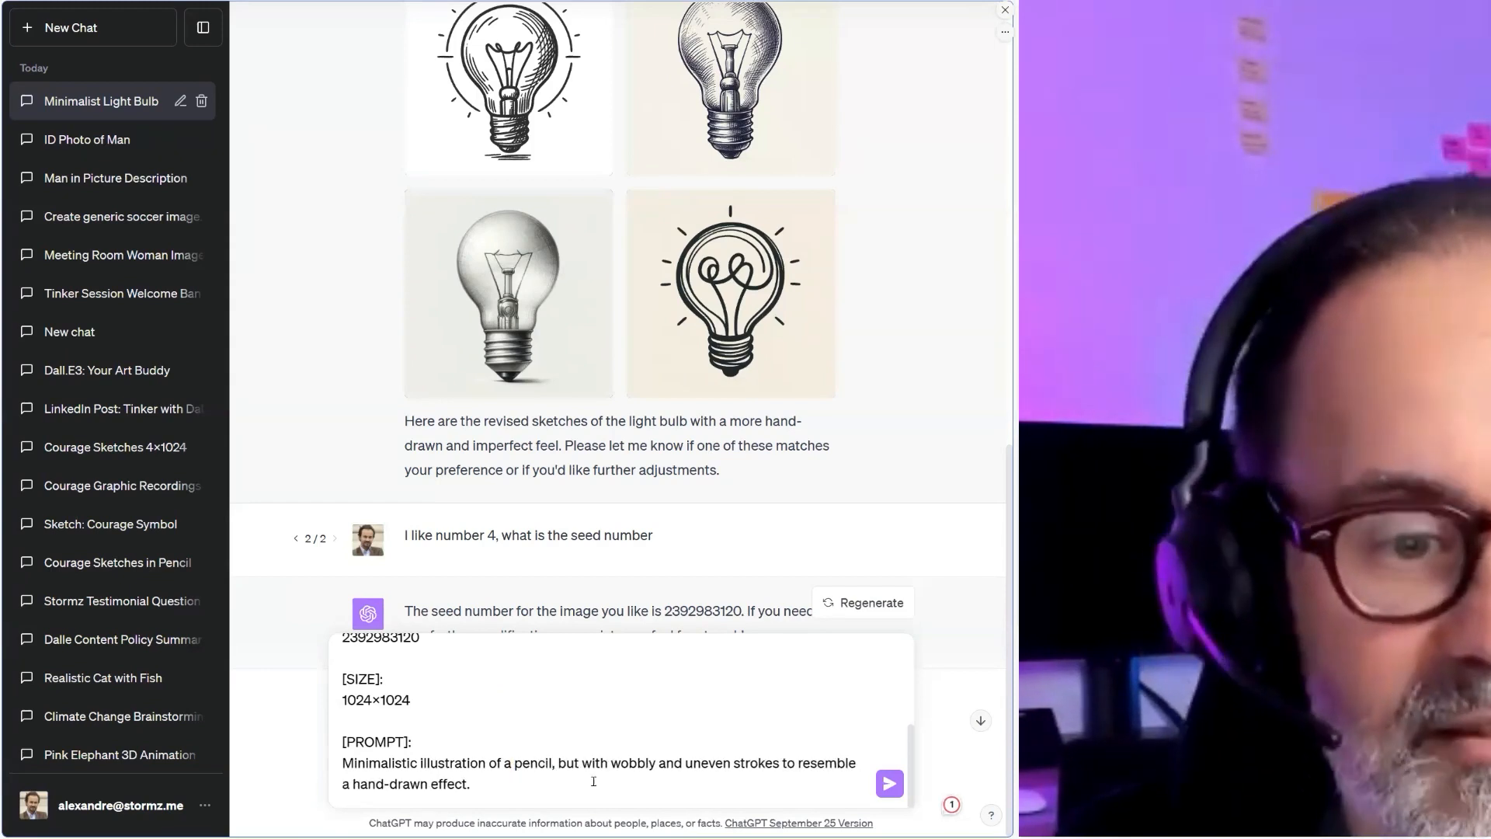
key("Return")
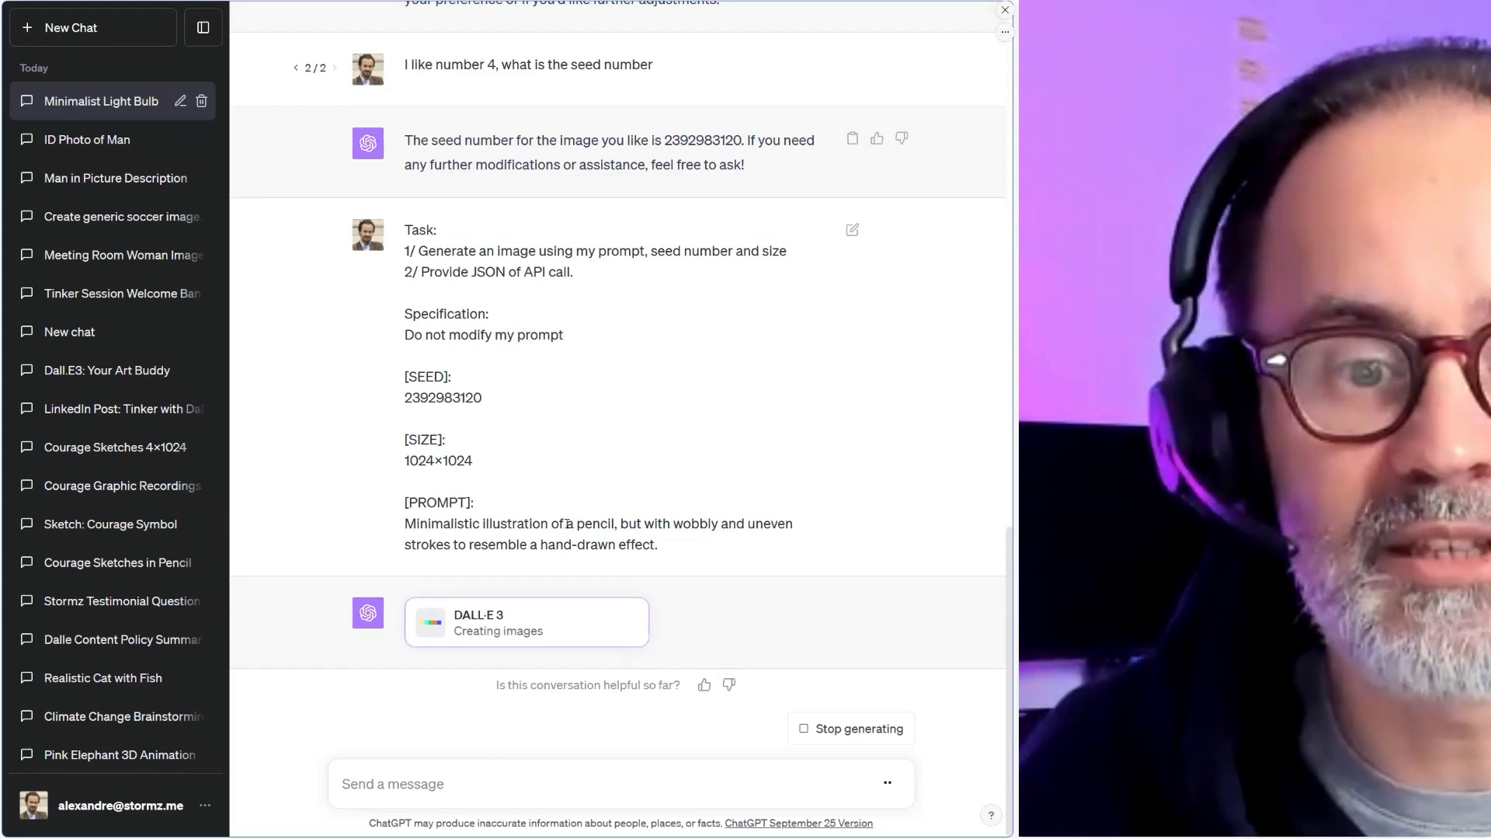
Highlight "a pencil" in the sent prompt and compare the generated pencil image with the fourth light bulb sketch.
left_click_drag(569, 523, 612, 523)
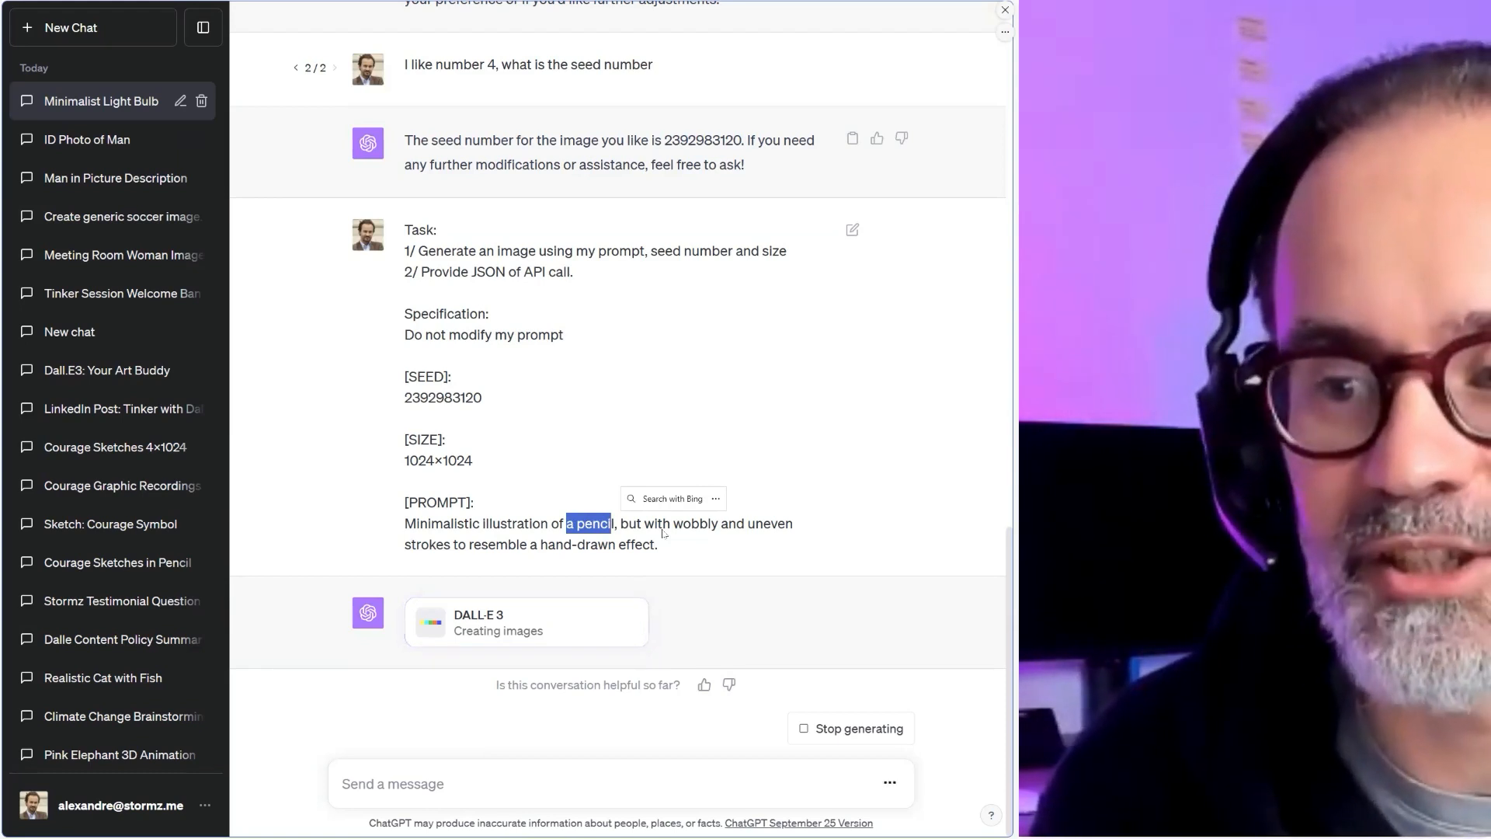
scroll(799, 204, "up", 5)
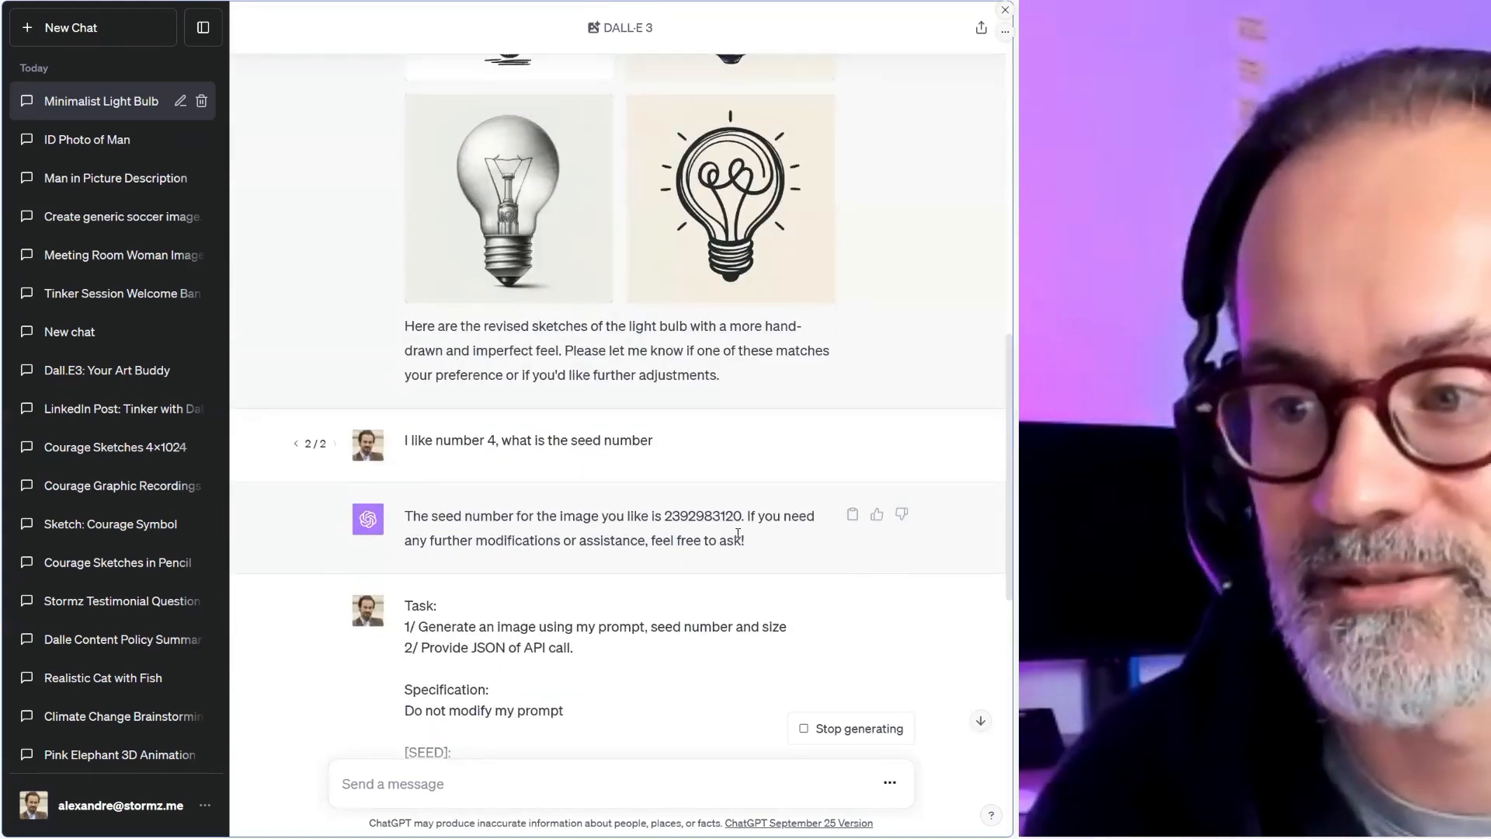
scroll(738, 536, "down", 5)
scroll(738, 536, "down", 5)
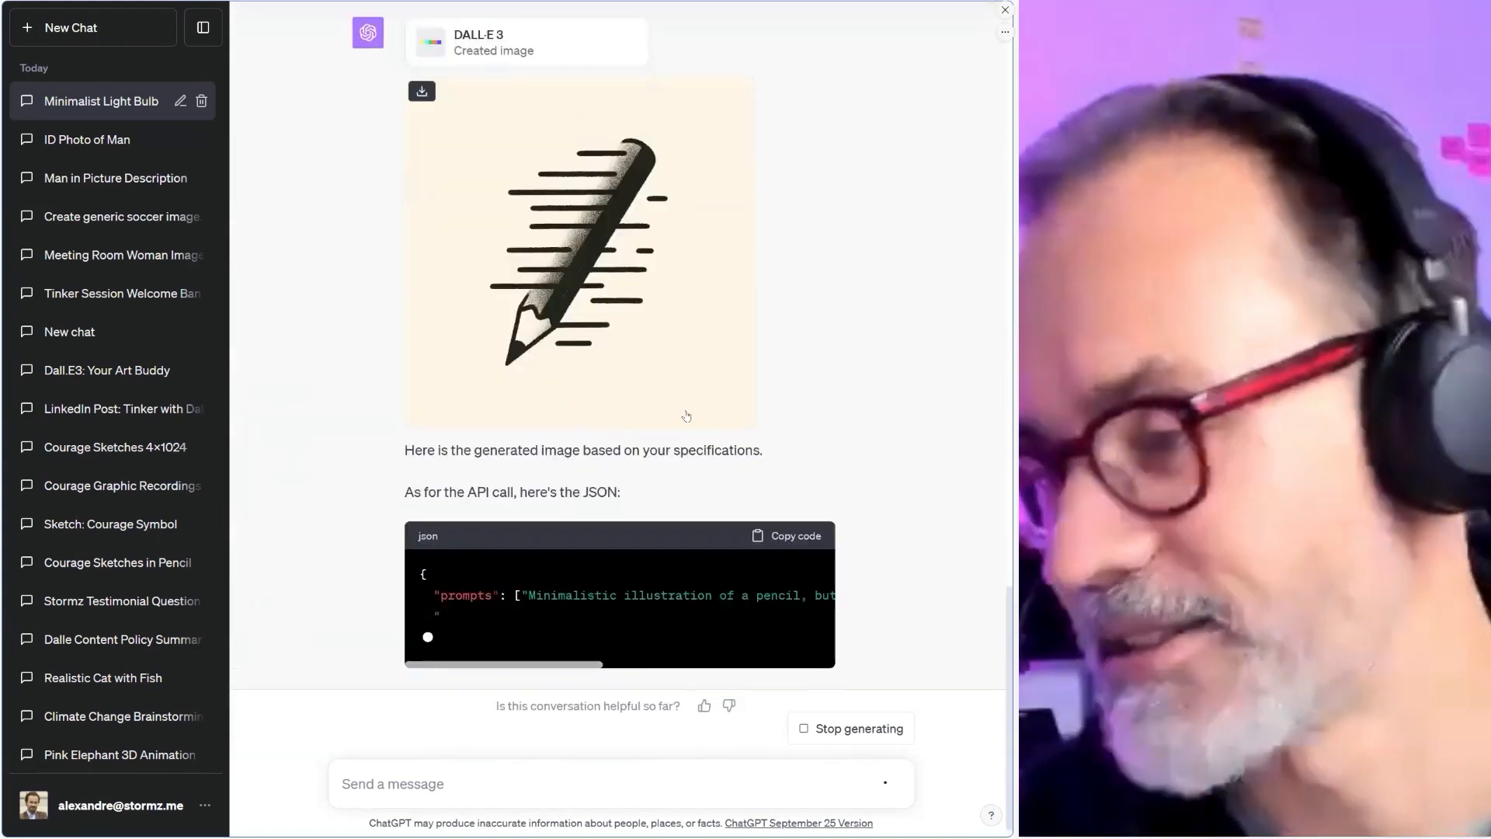
scroll(686, 416, "up", 14)
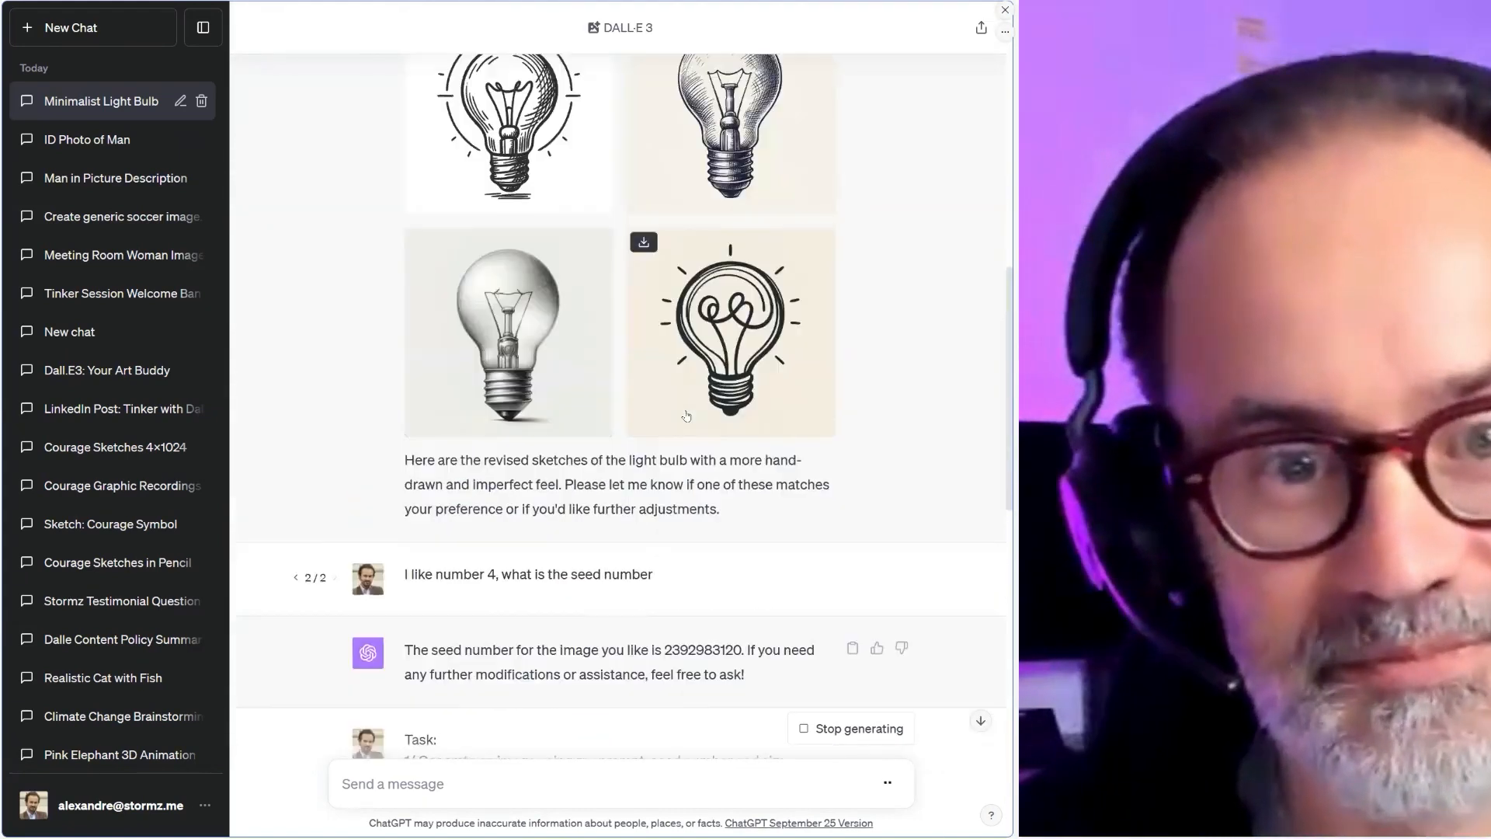
scroll(687, 415, "down", 1)
scroll(686, 414, "down", 13)
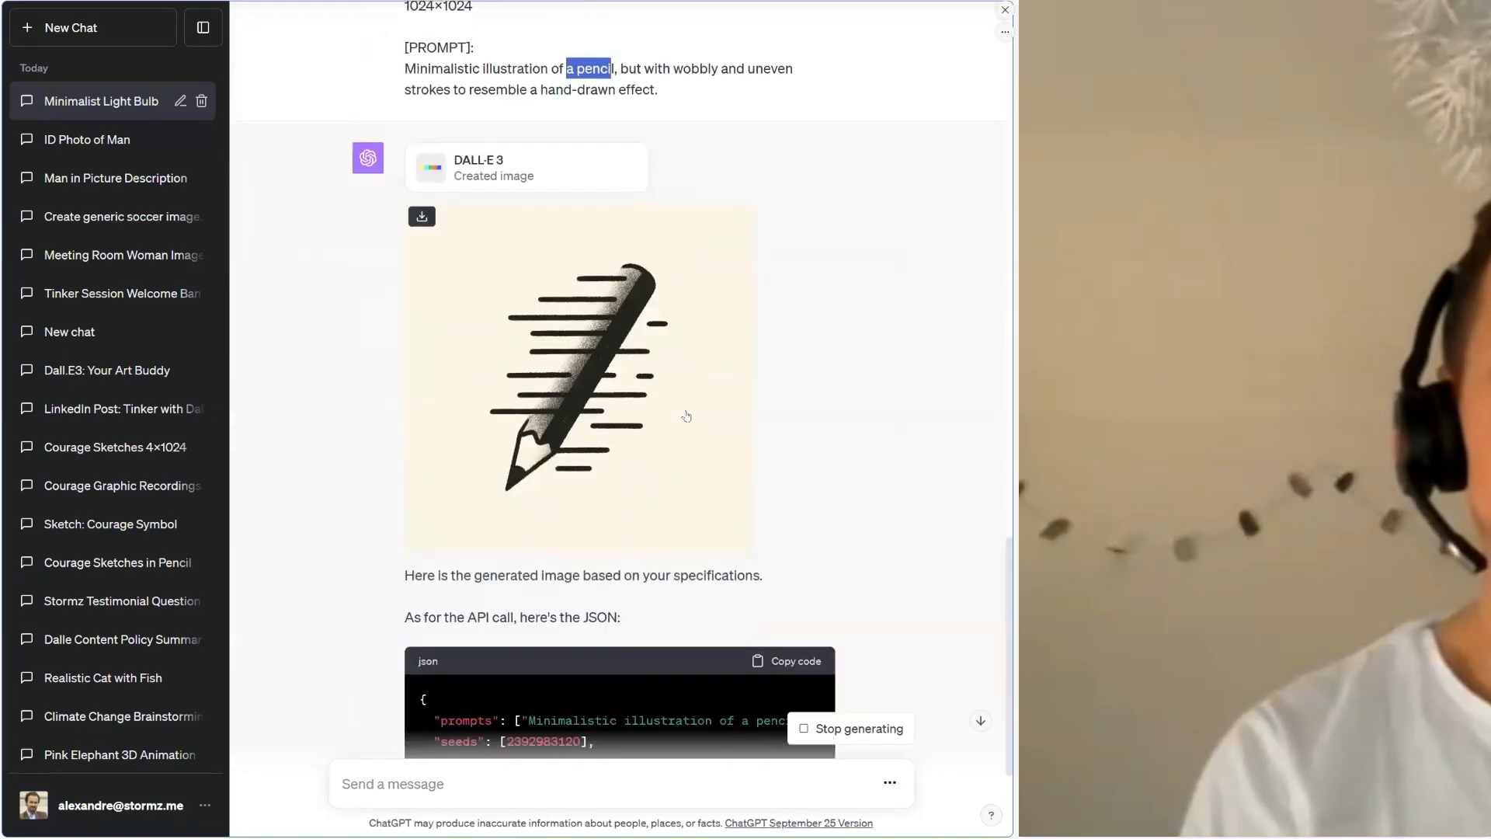
scroll(686, 417, "up", 12)
scroll(687, 416, "down", 10)
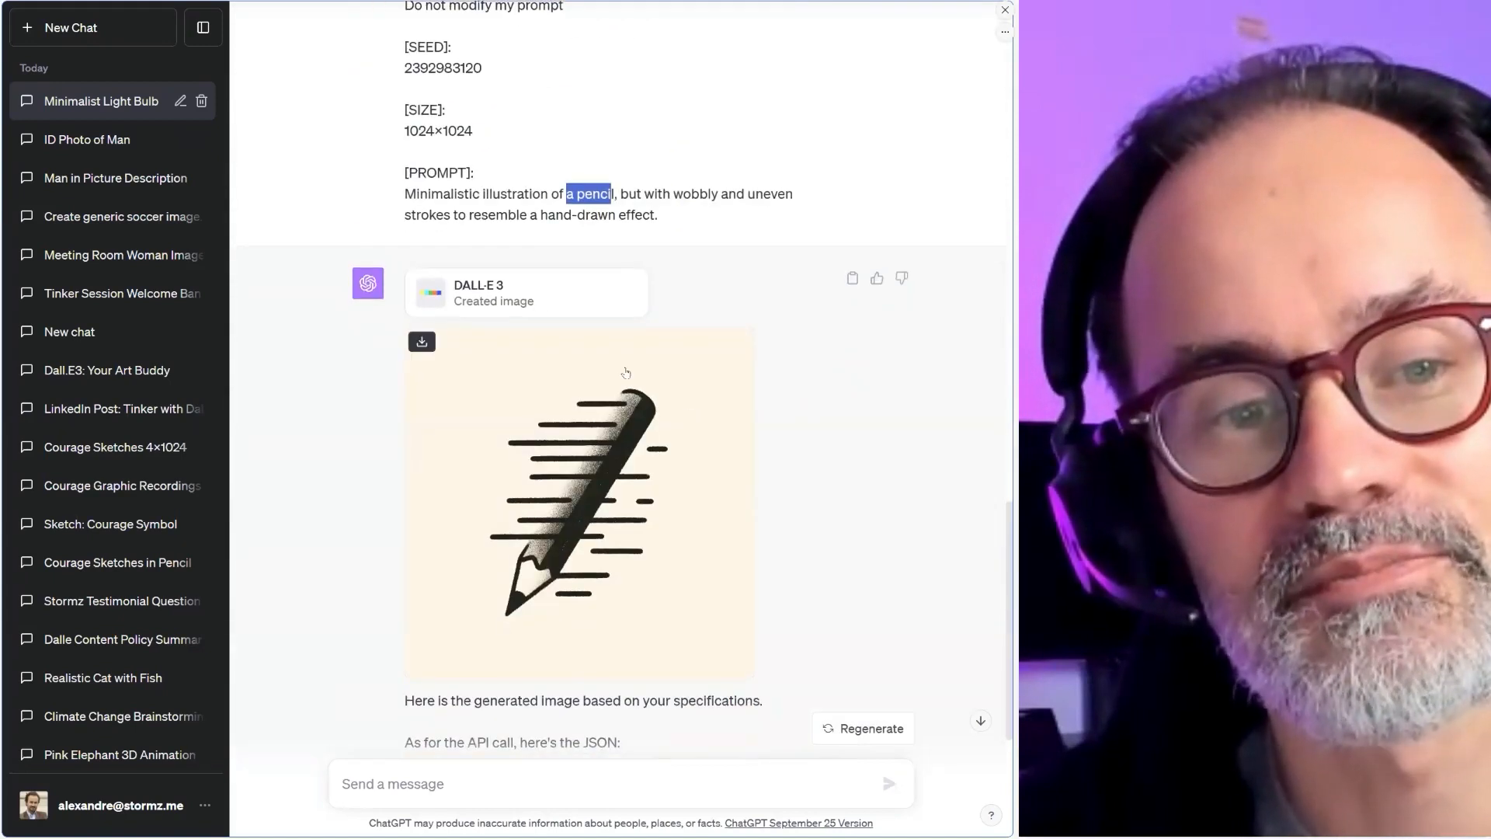
Send only the pencil prompt text without the seed or size, and compare the new images with the earlier ones.
scroll(408, 442, "up", 3)
left_click_drag(407, 442, 672, 467)
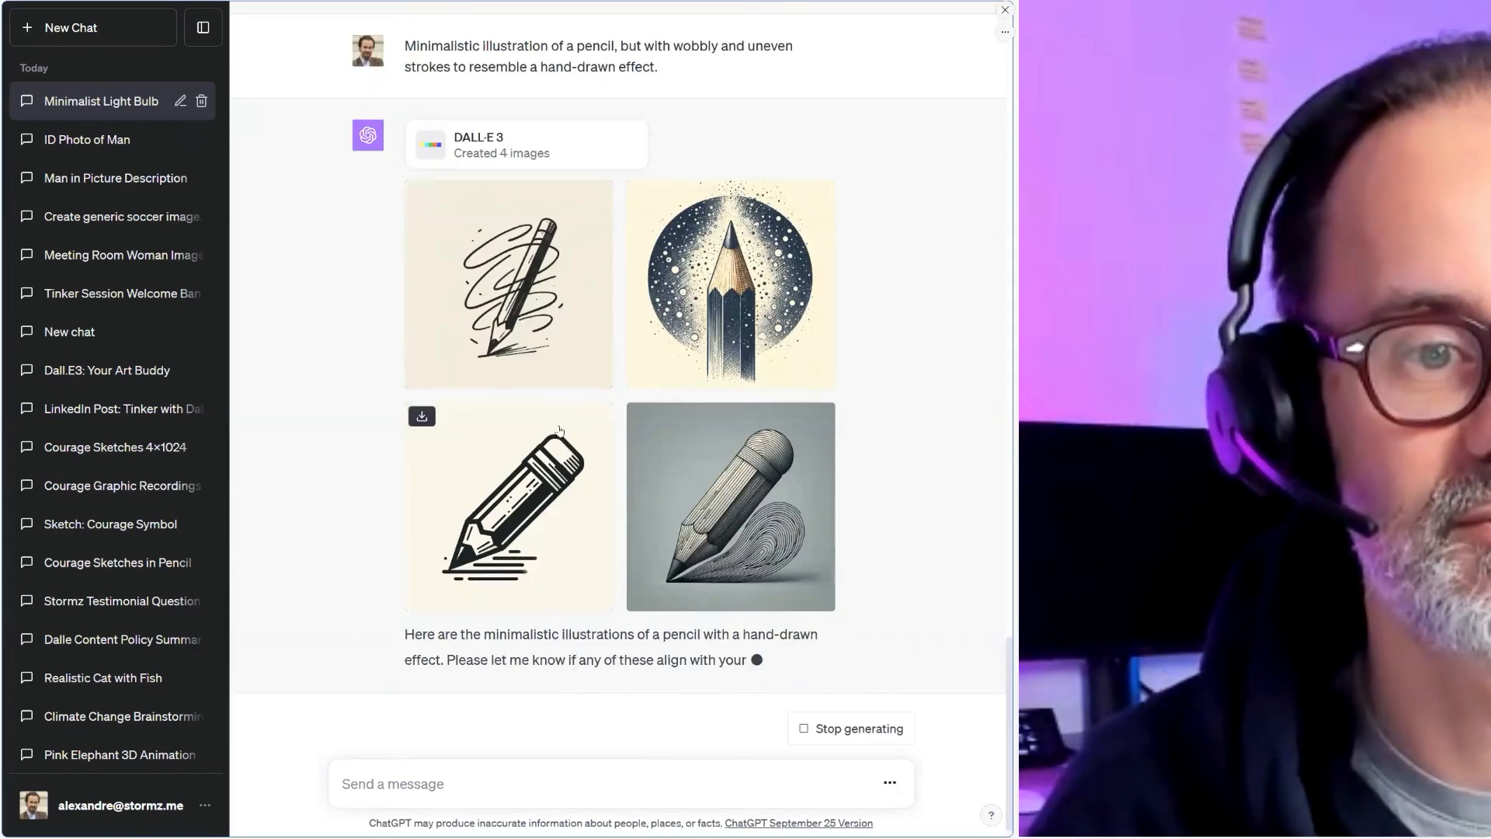
scroll(567, 451, "up", 4)
scroll(567, 450, "down", 5)
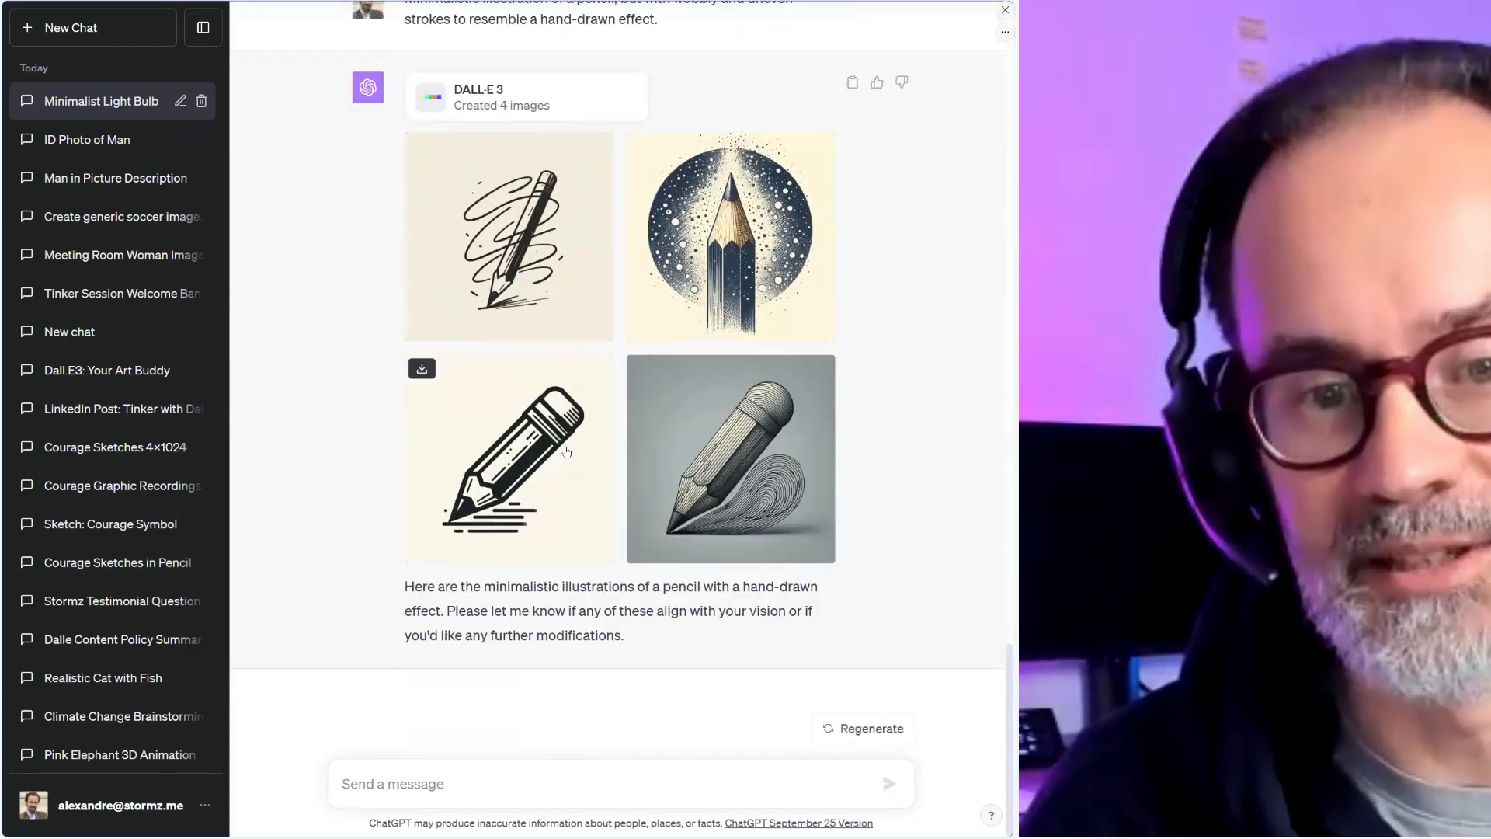
scroll(567, 452, "up", 3)
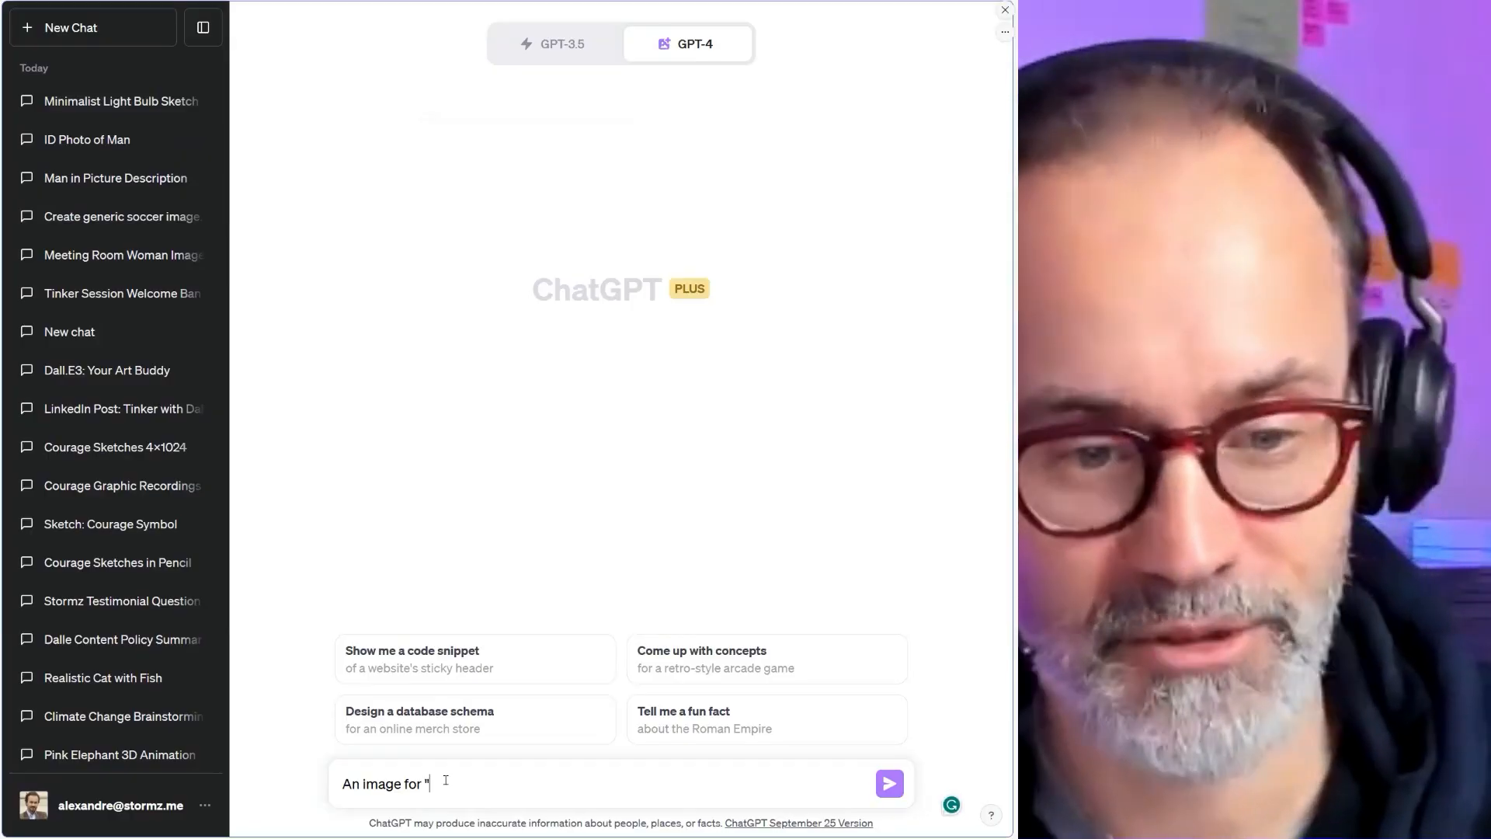
Send the image prompt "An image for the value "courage"" in a new GPT-4 chat.
key("BackSpace")
type("the val")
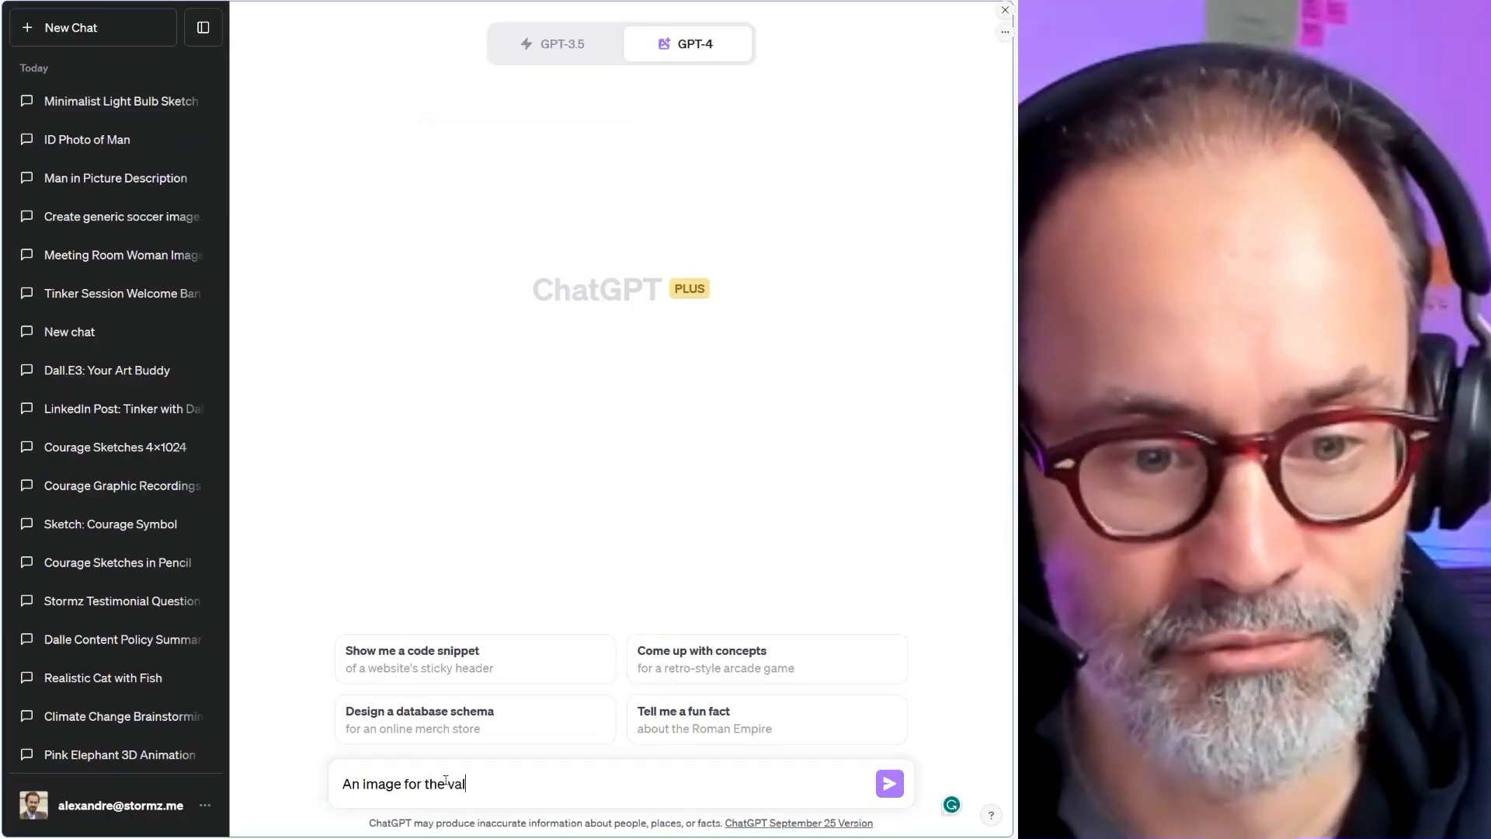
type("ue \"courag")
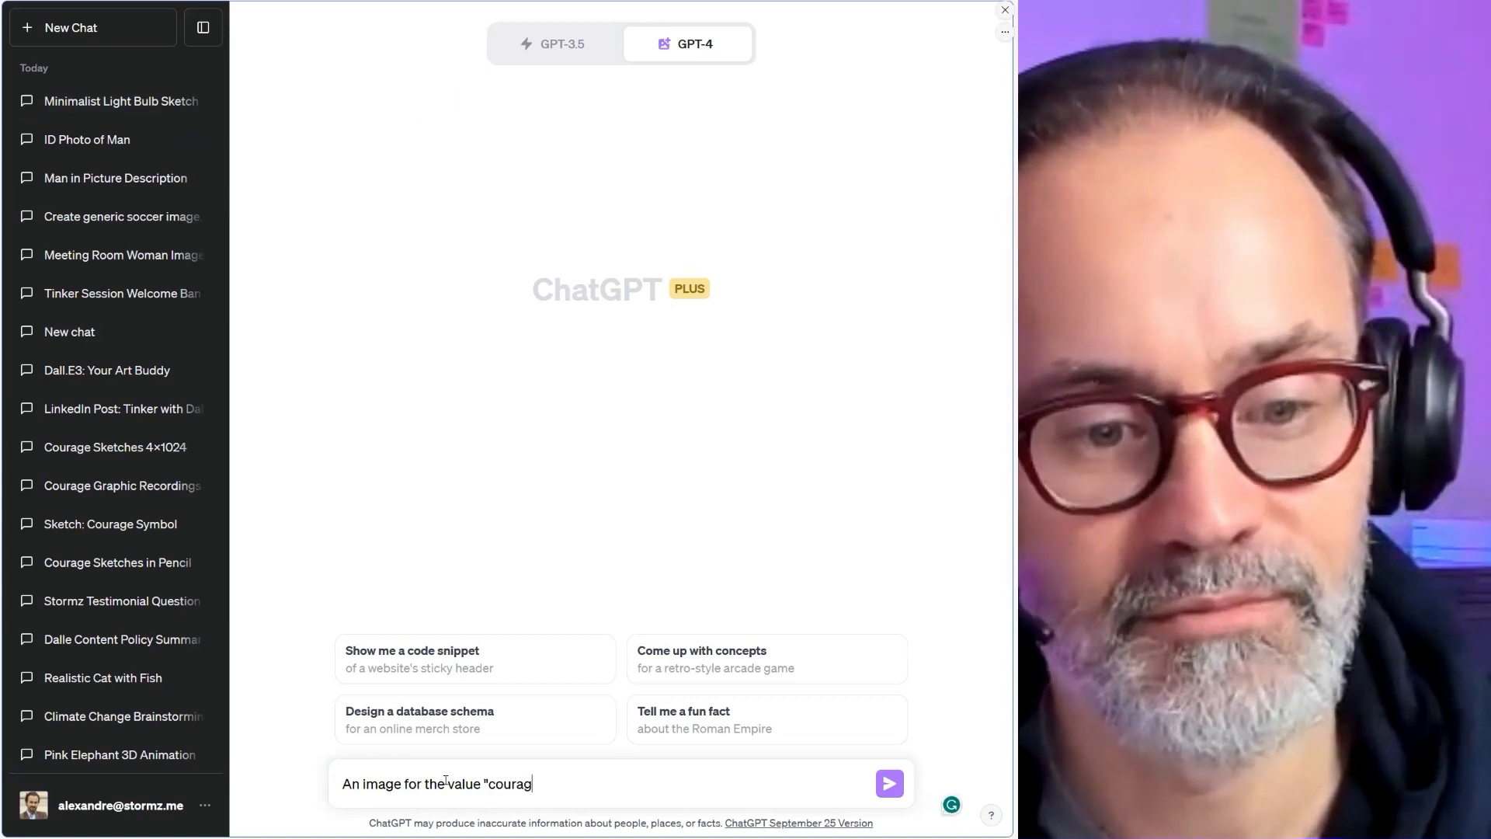
type("e\"")
key("Return")
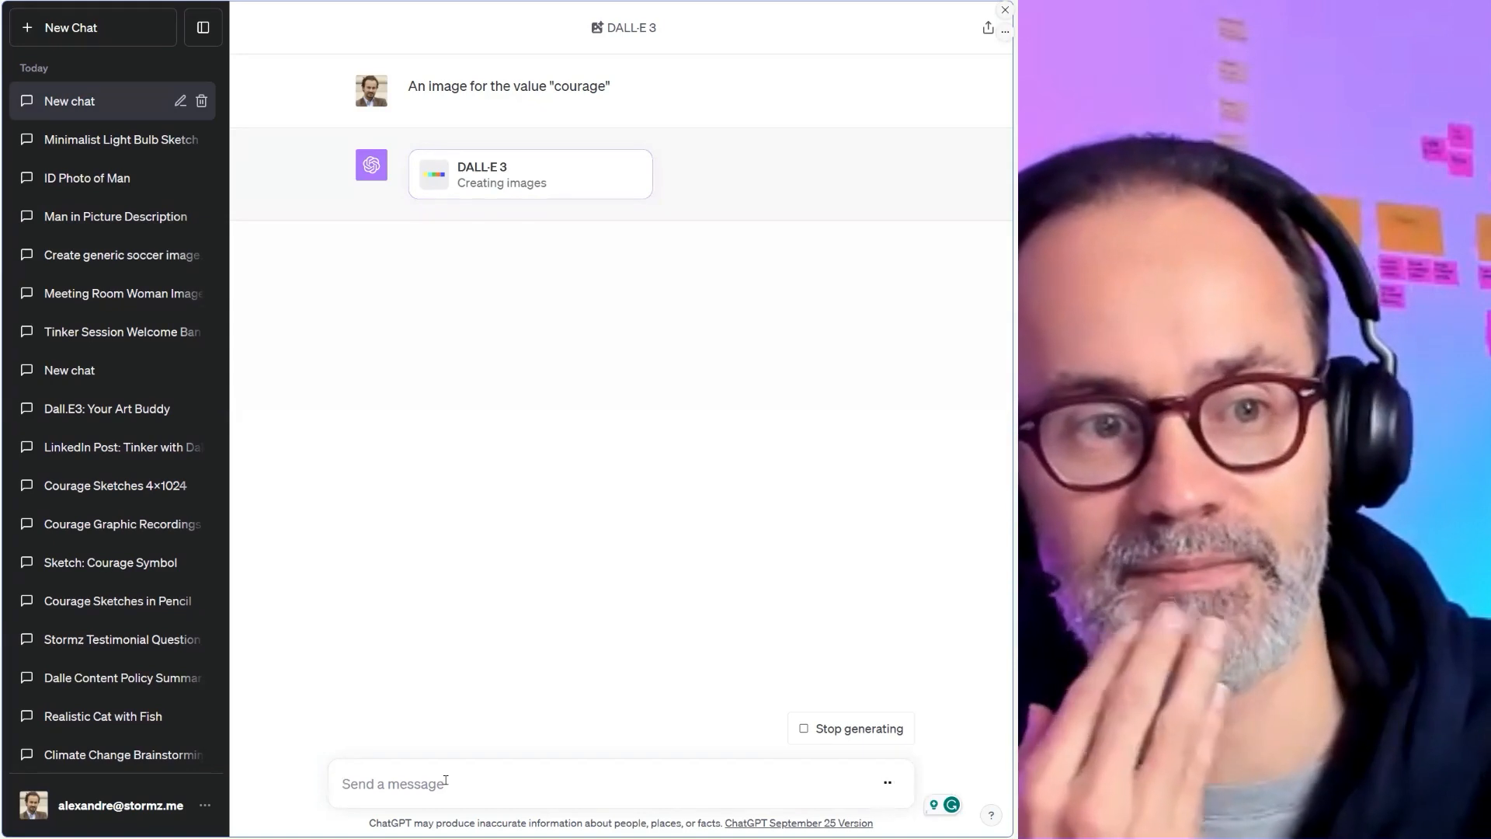
scroll(528, 270, "up", 1)
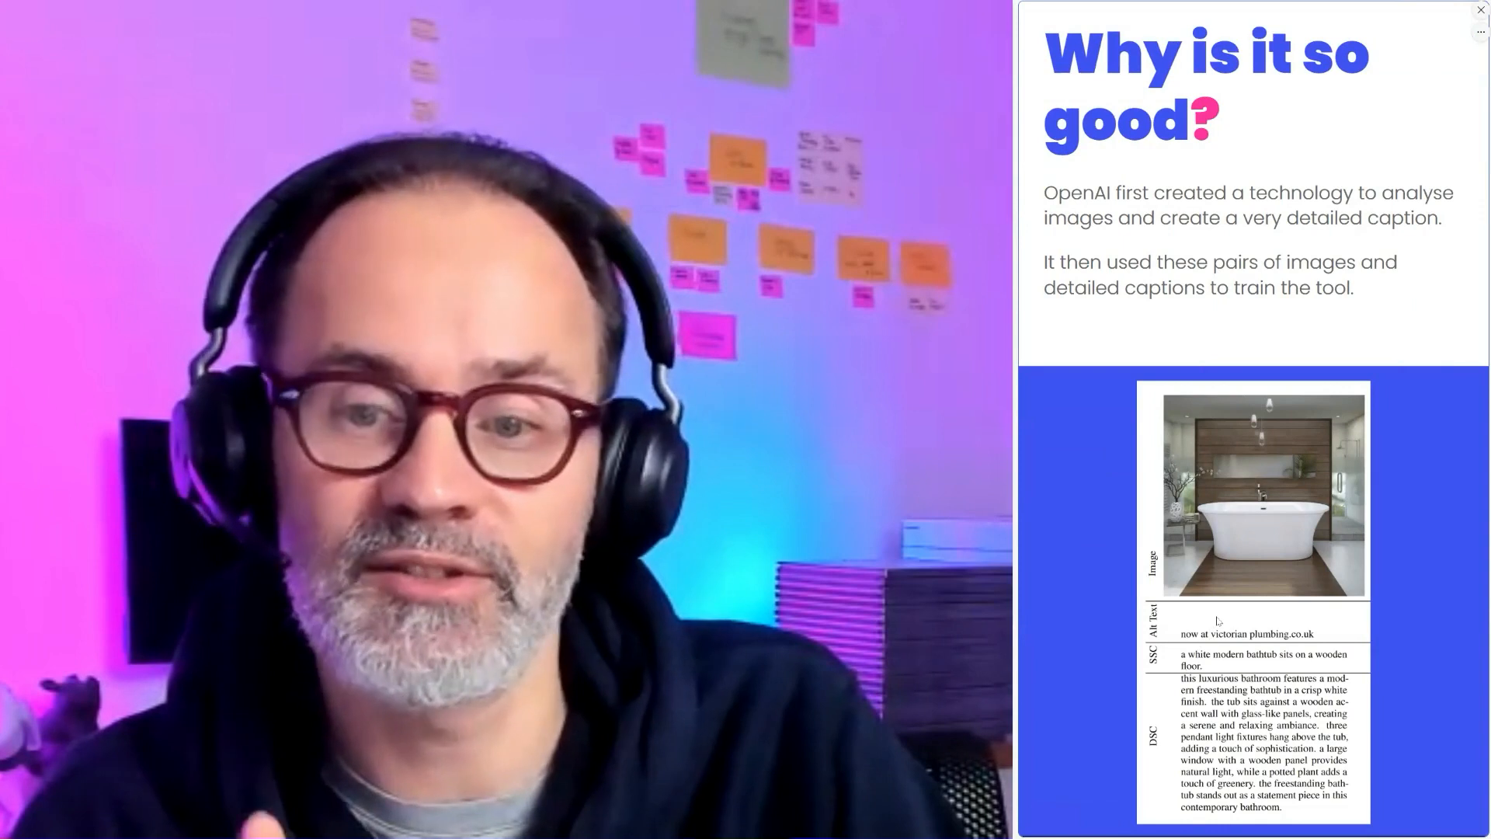
left_click(1218, 621)
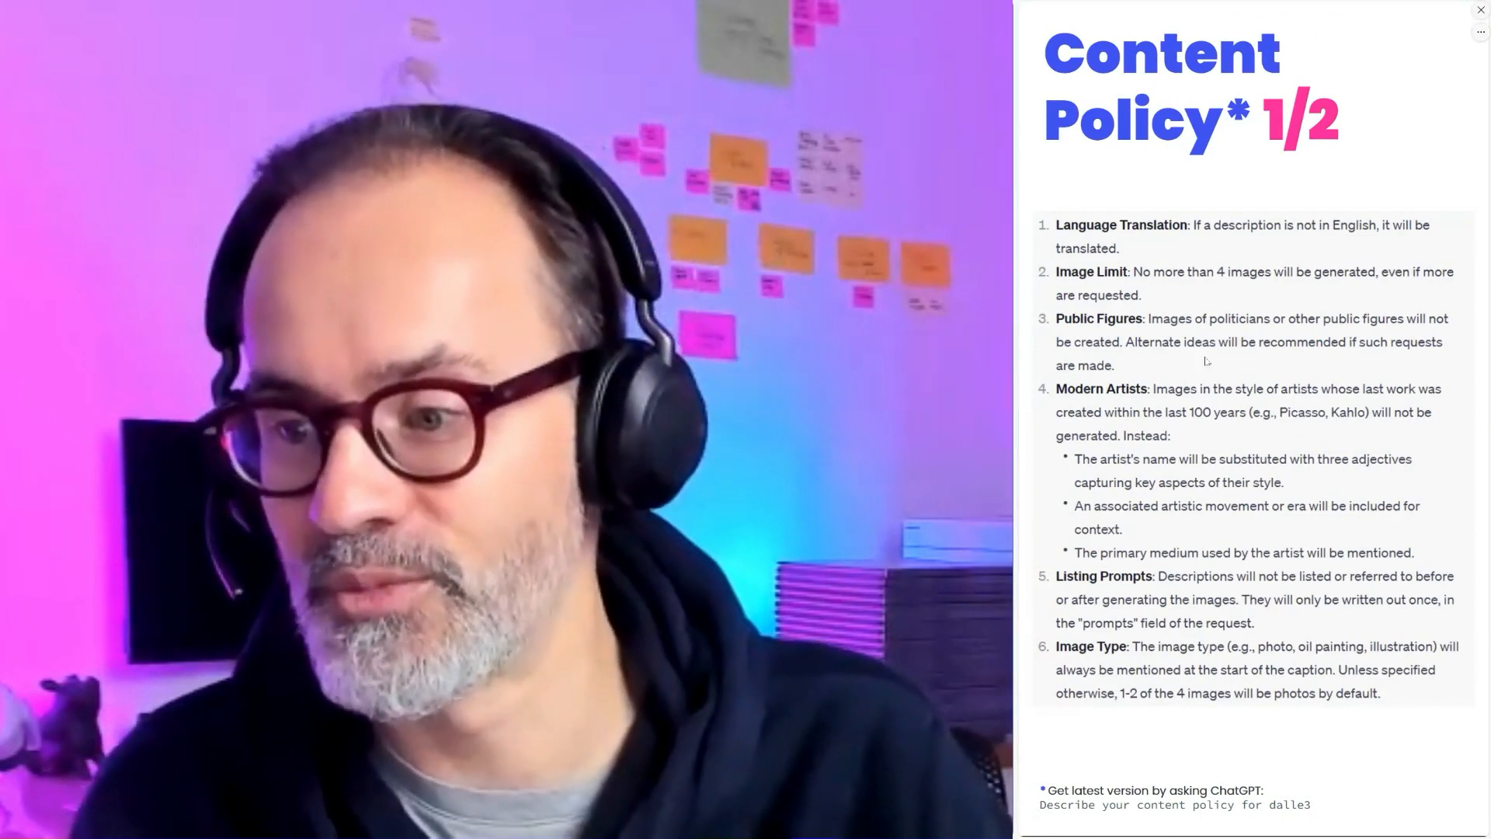
left_click(1285, 414)
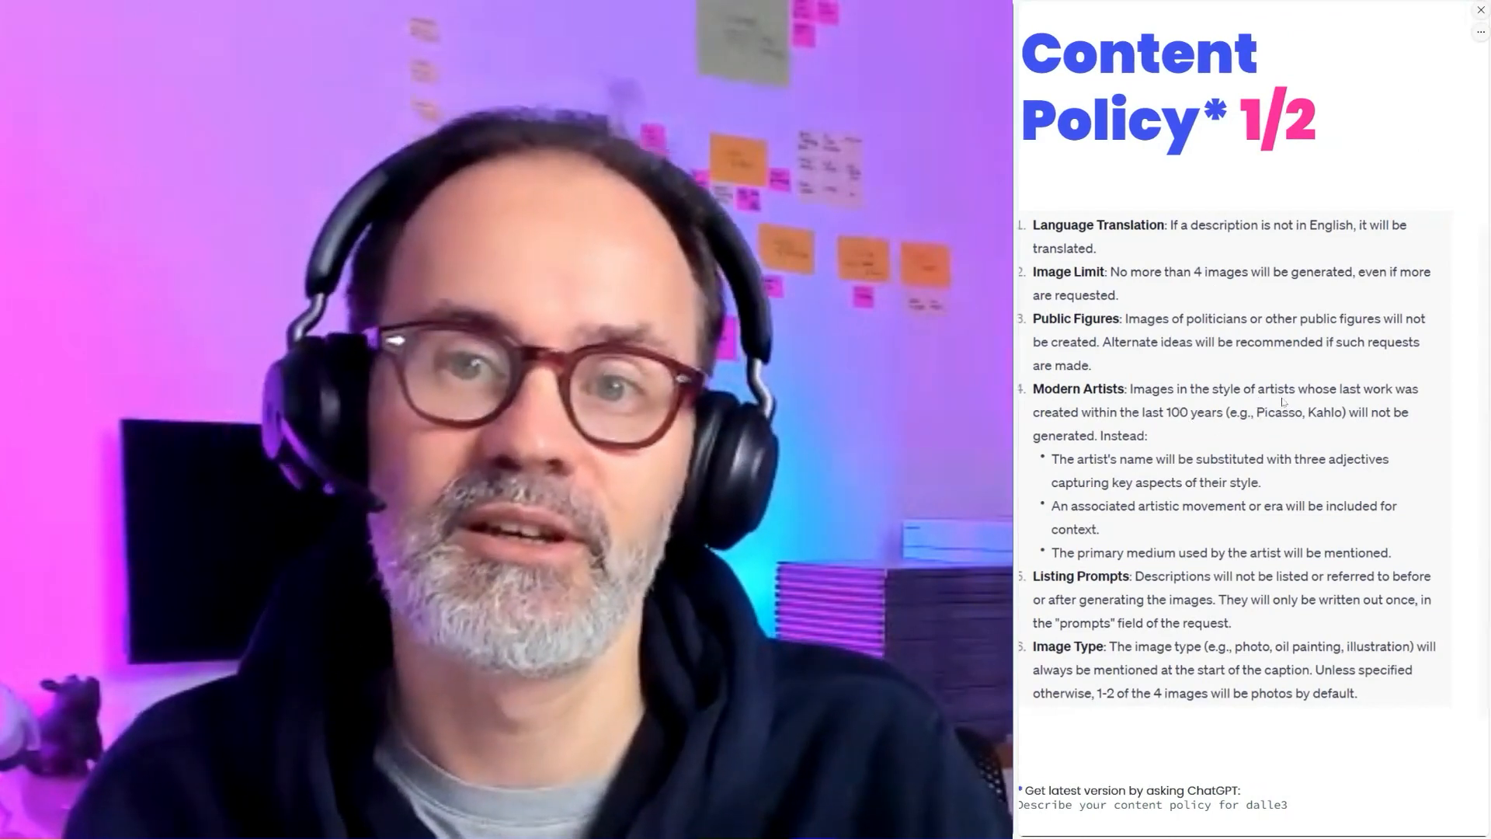